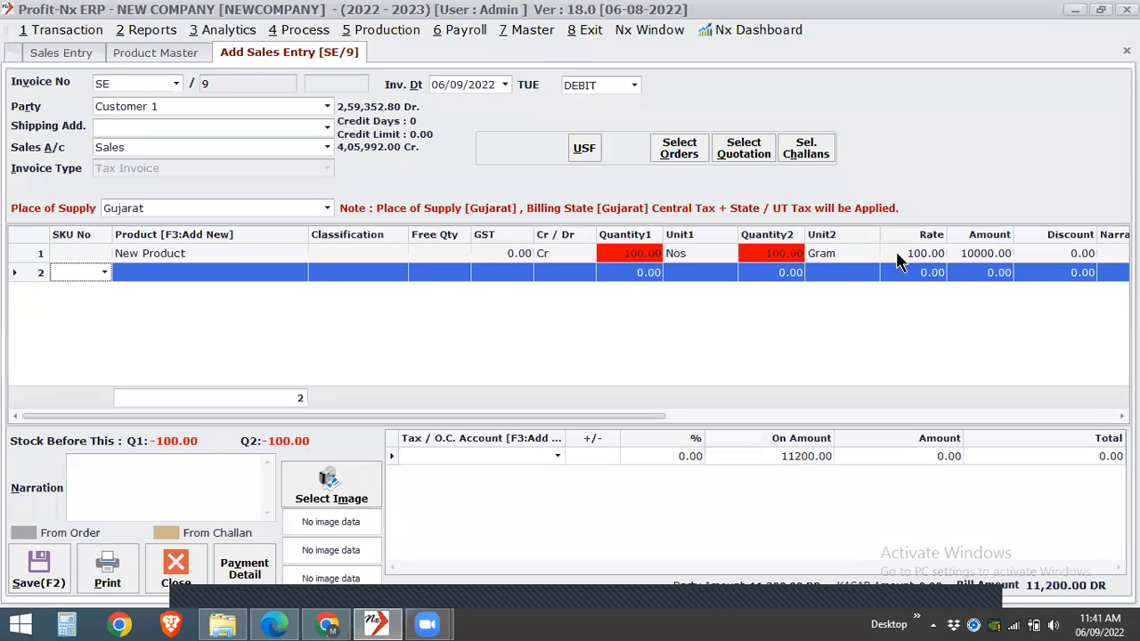
- Set the New Product line's rate to 1001 and its amount to 1501
{"action": "left_click", "coordinate": [906, 255]}
{"action": "type", "text": "1001"}
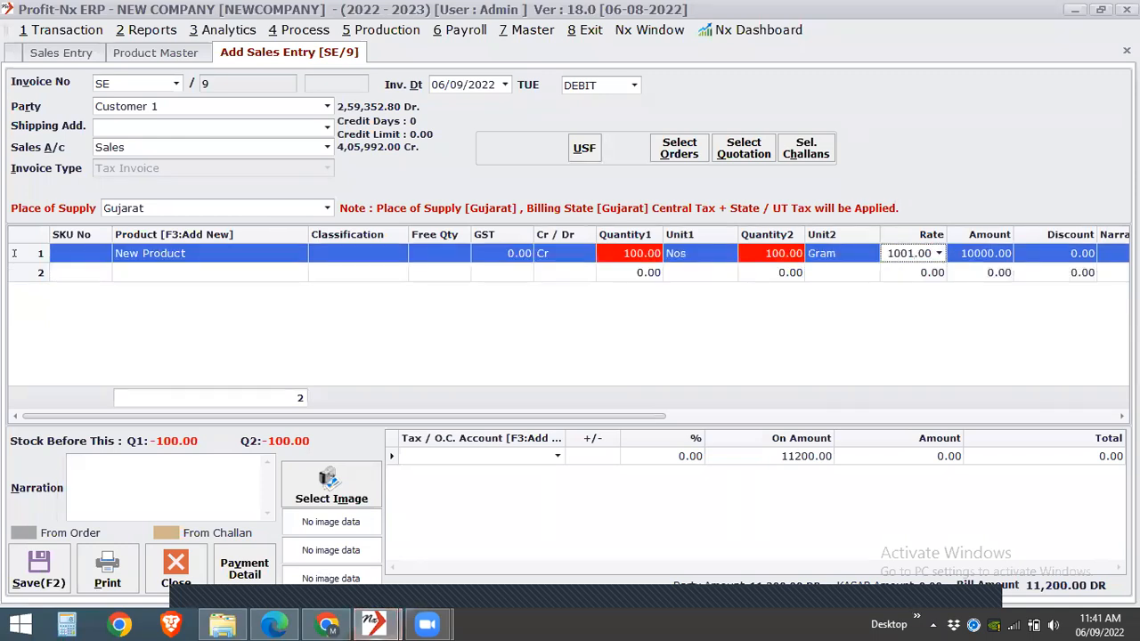
{"action": "key", "text": "Return"}
{"action": "left_click", "coordinate": [962, 414]}
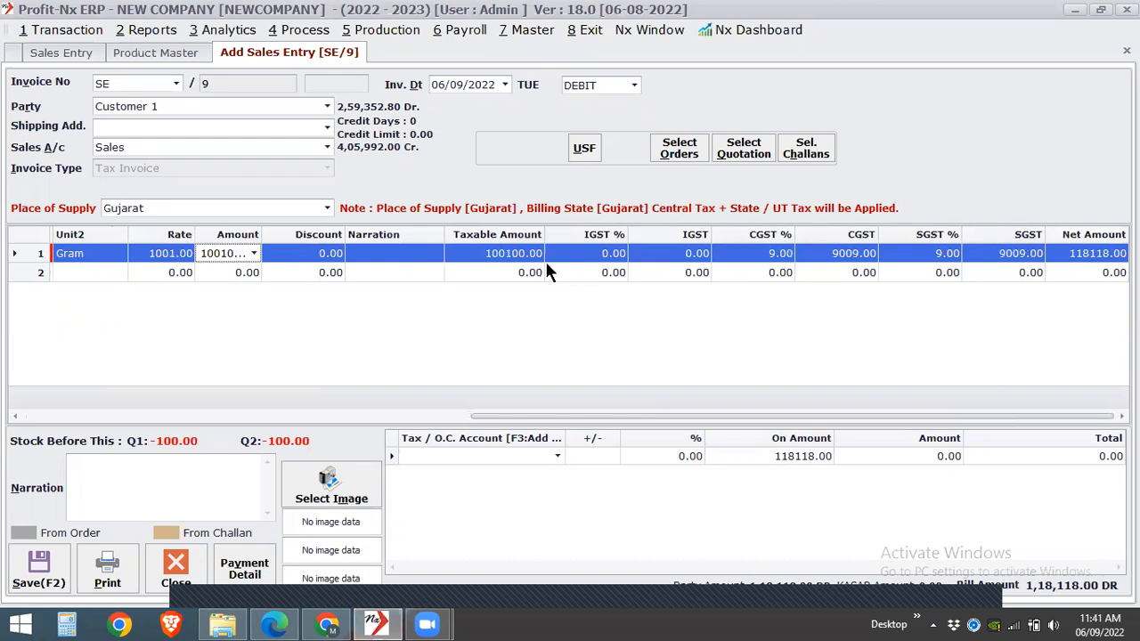
{"action": "type", "text": "1501"}
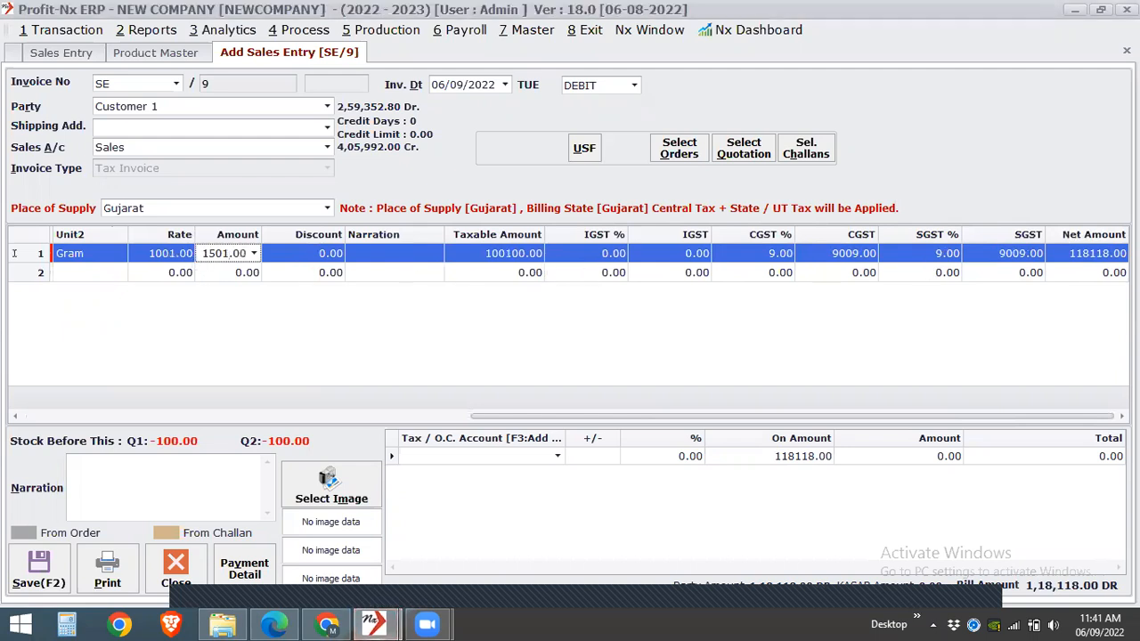
{"action": "key", "text": "Return"}
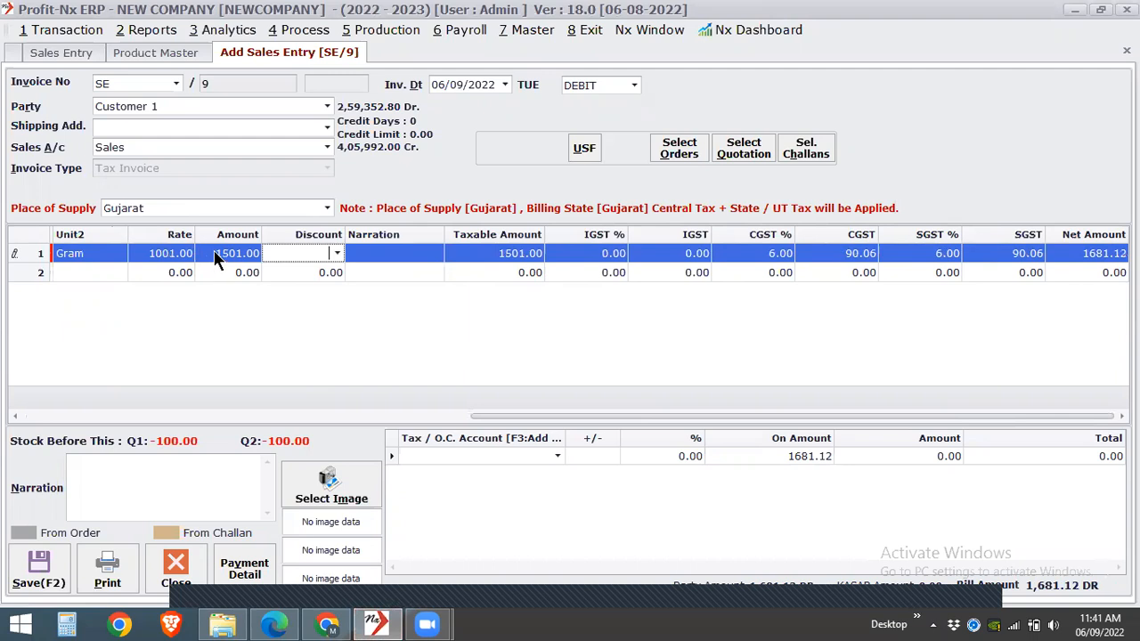
- Change the New Product line's amount to 1600, leave its narration empty, and check the line's tax columns
{"action": "left_click", "coordinate": [214, 253]}
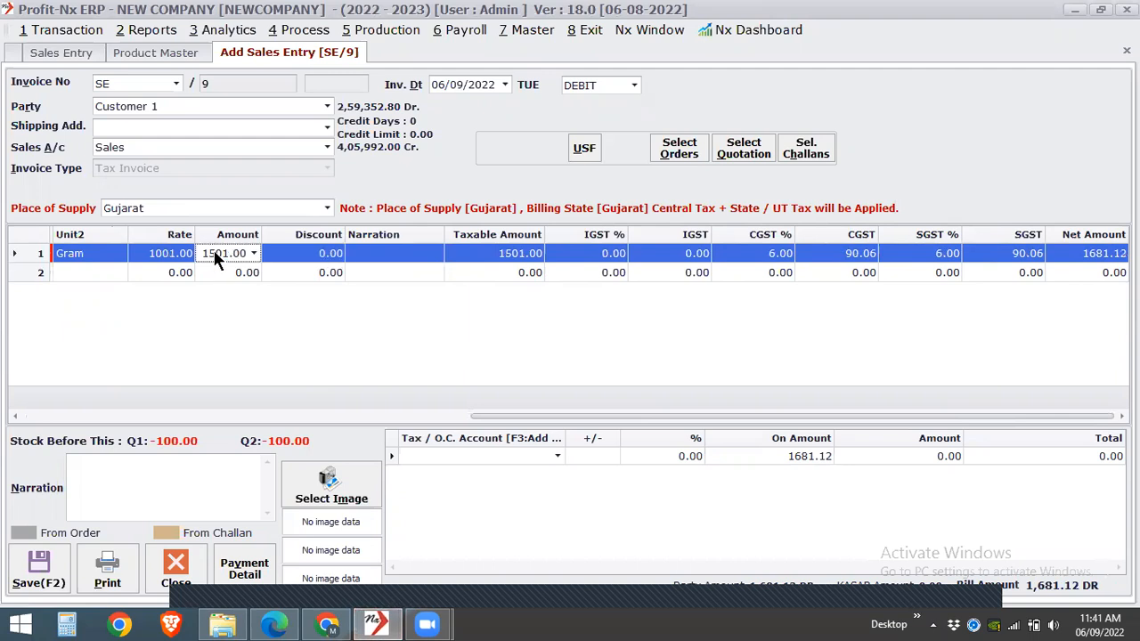
{"action": "type", "text": "1600"}
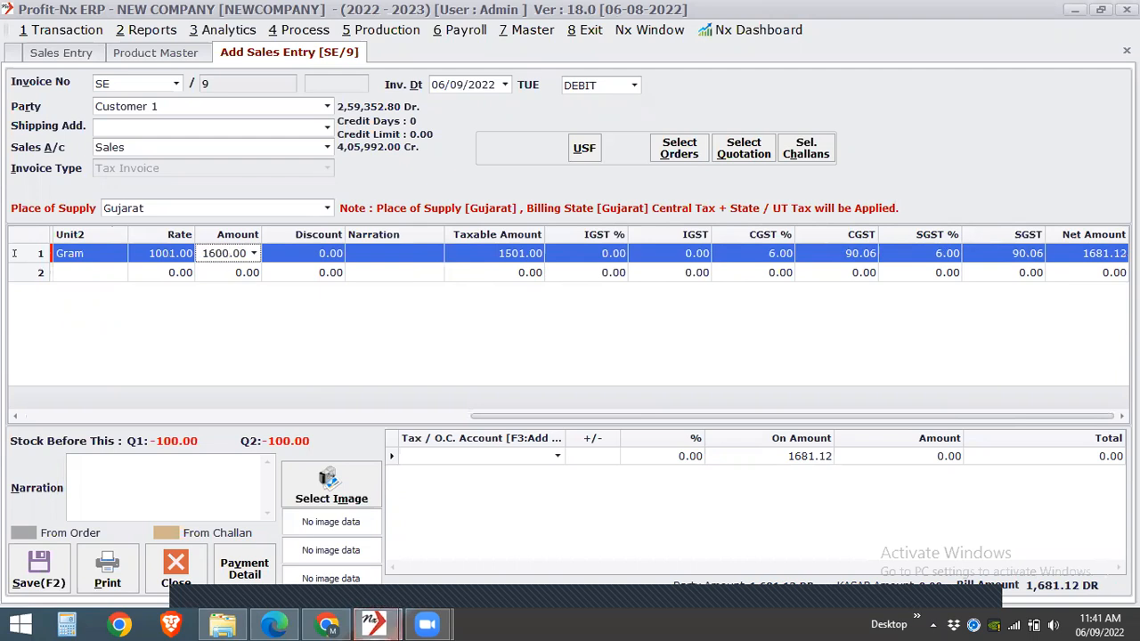
{"action": "key", "text": "Return"}
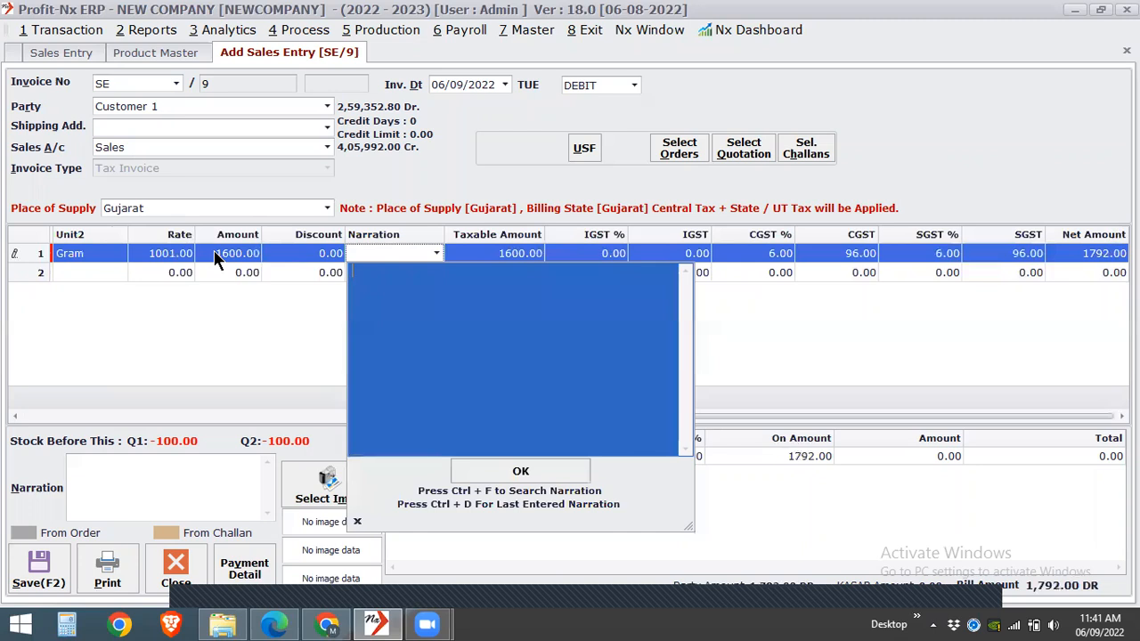
{"action": "key", "text": "Return"}
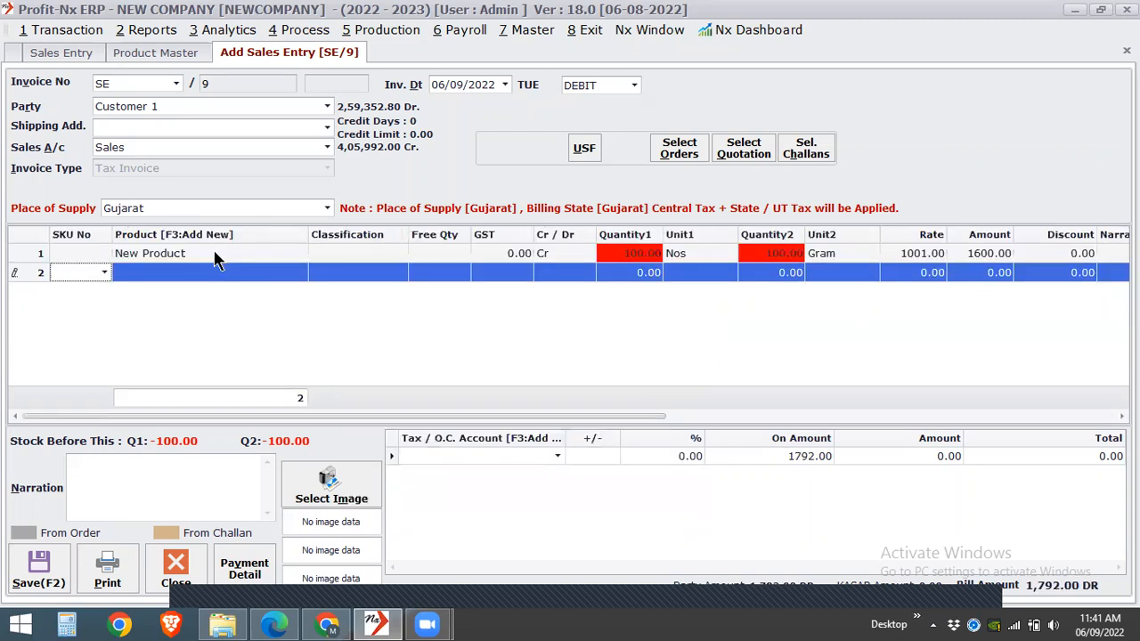
{"action": "left_click", "coordinate": [733, 421]}
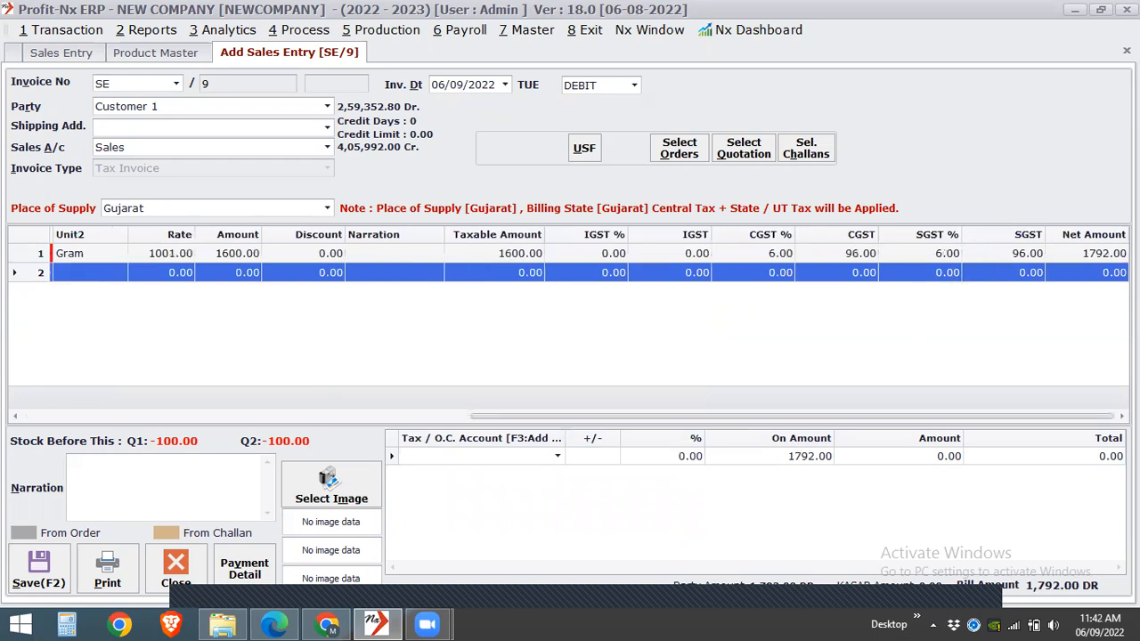
- Start the invoice's product lines over with New Product at quantity 1 and rate 1600, and check its tax columns
{"action": "key", "text": "Escape"}
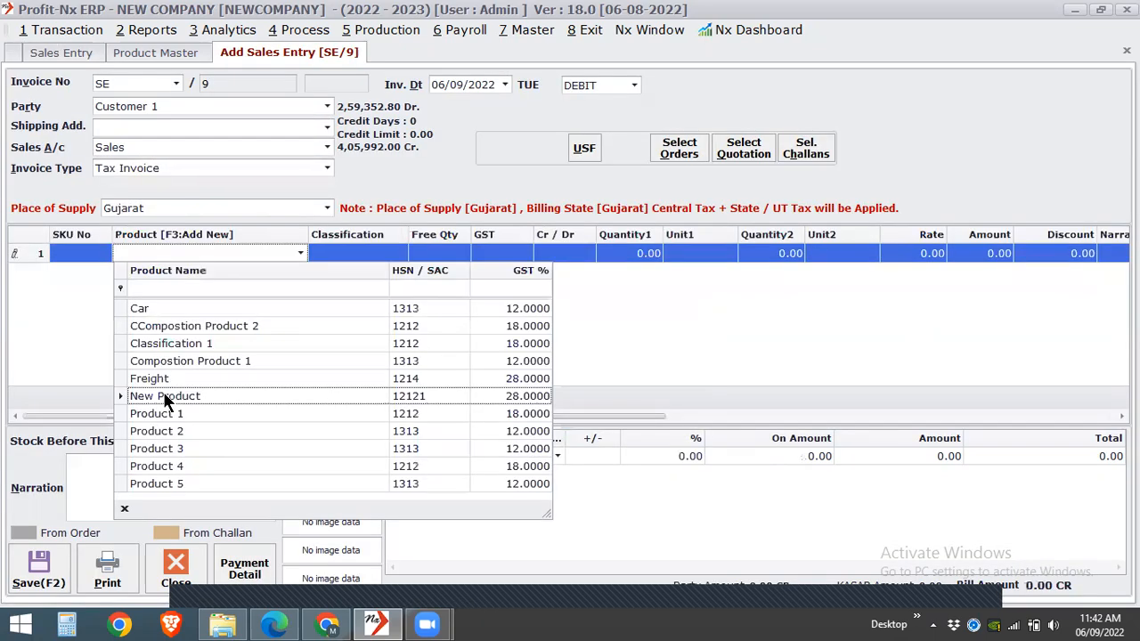
{"action": "left_click", "coordinate": [165, 395]}
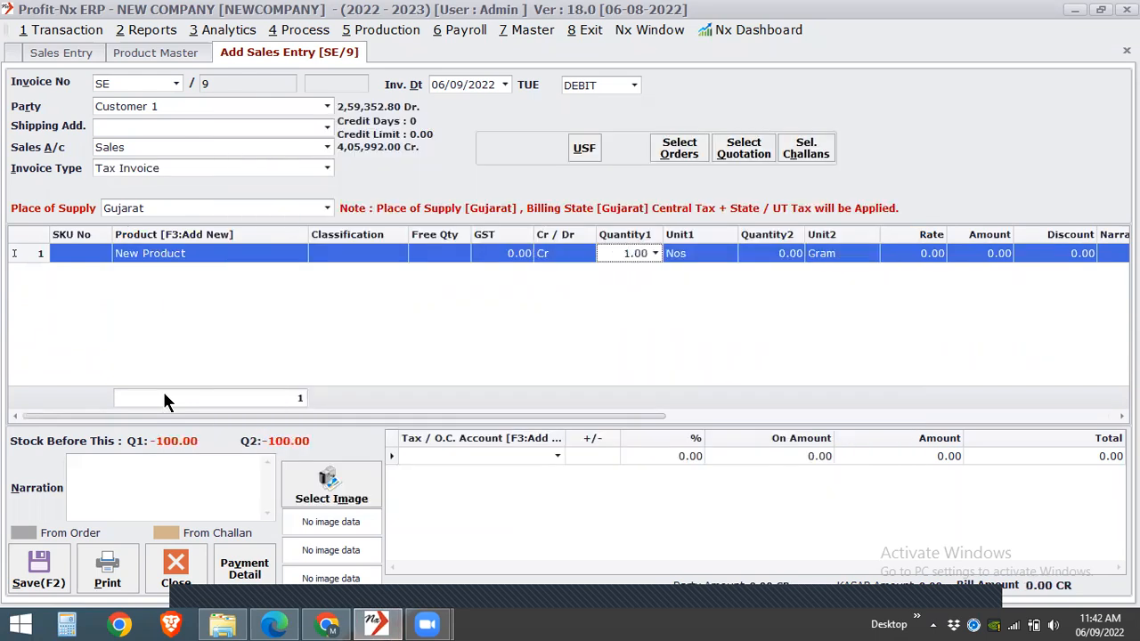
{"action": "key", "text": "Return"}
{"action": "key", "text": "Return"}
{"action": "type", "text": "1600"}
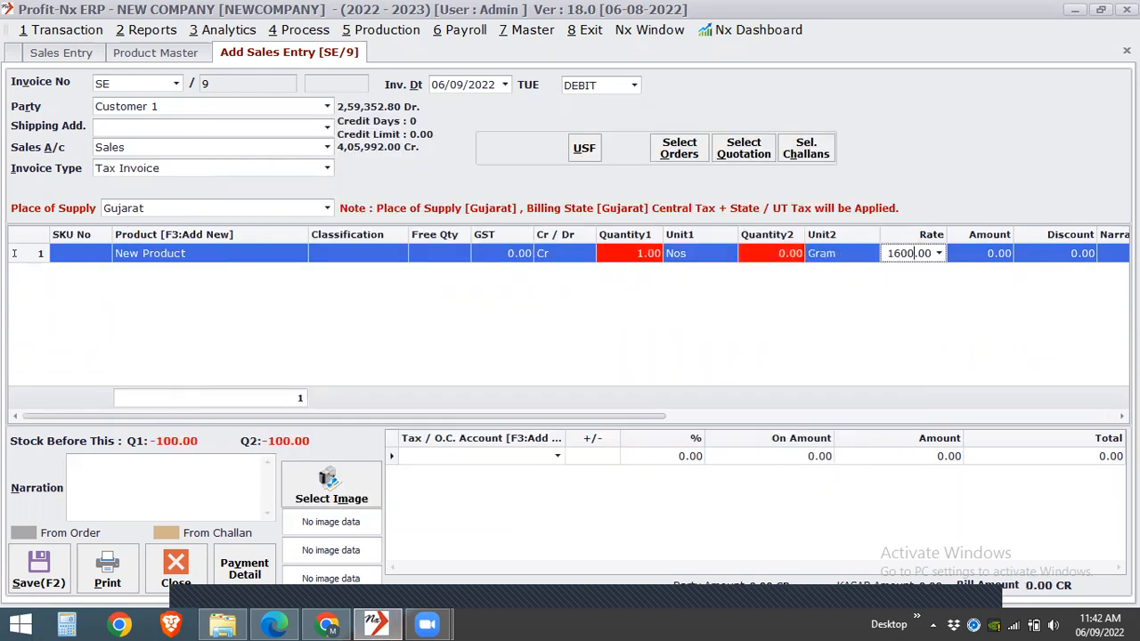
{"action": "key", "text": "Return"}
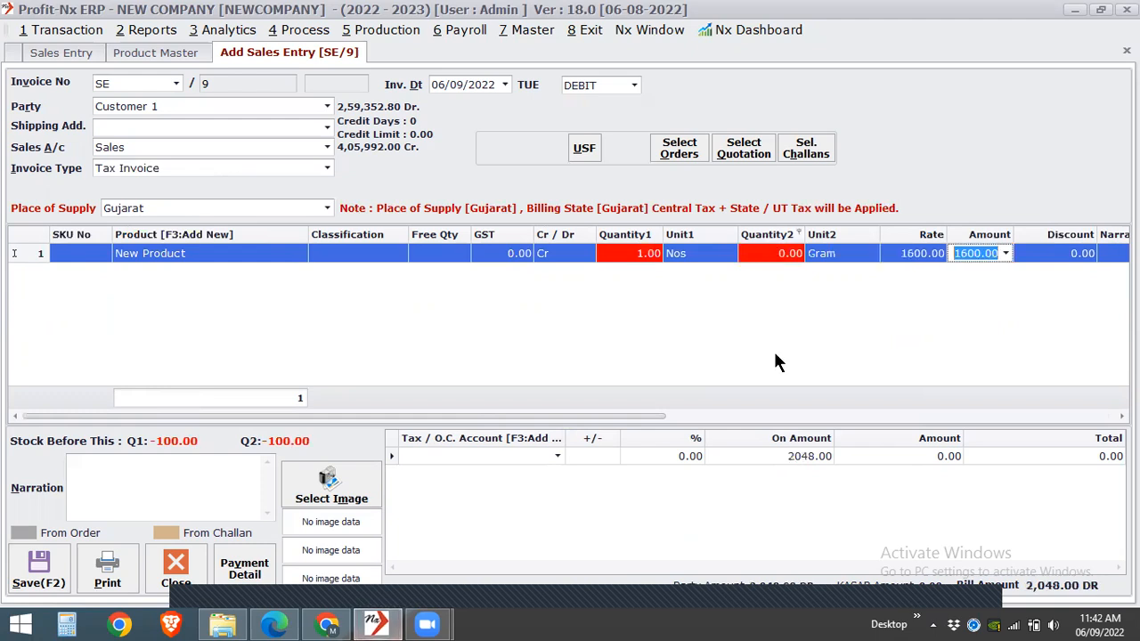
{"action": "left_click", "coordinate": [908, 383]}
{"action": "left_click", "coordinate": [900, 418]}
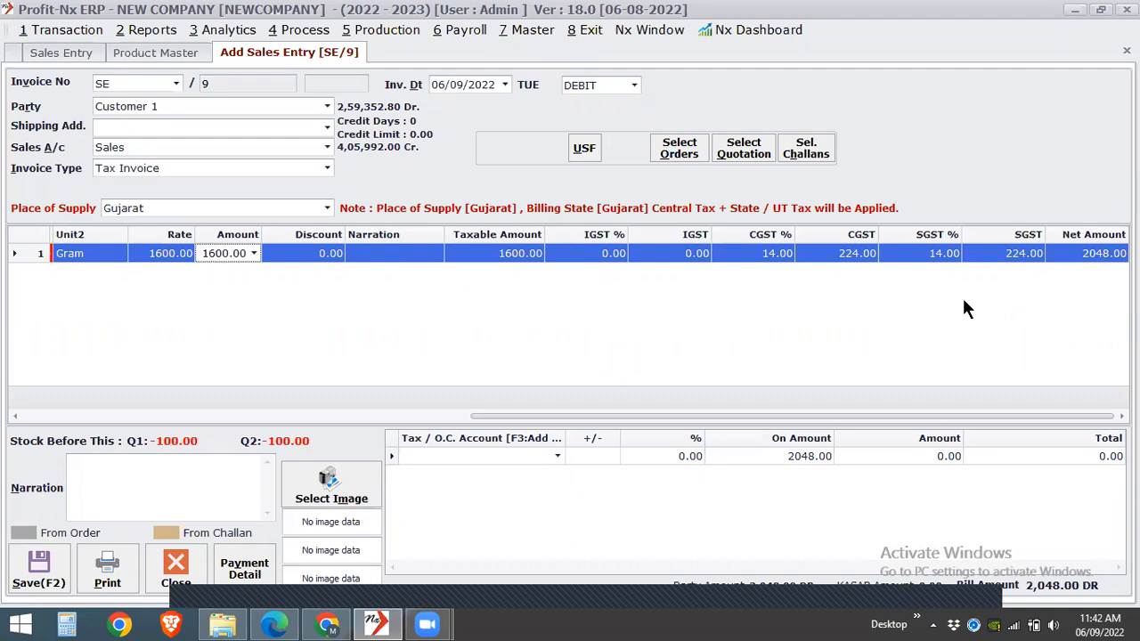
- Open the HSN-wise rate master and review the GST slabs defined for HSN code 12121
{"action": "left_click", "coordinate": [512, 31]}
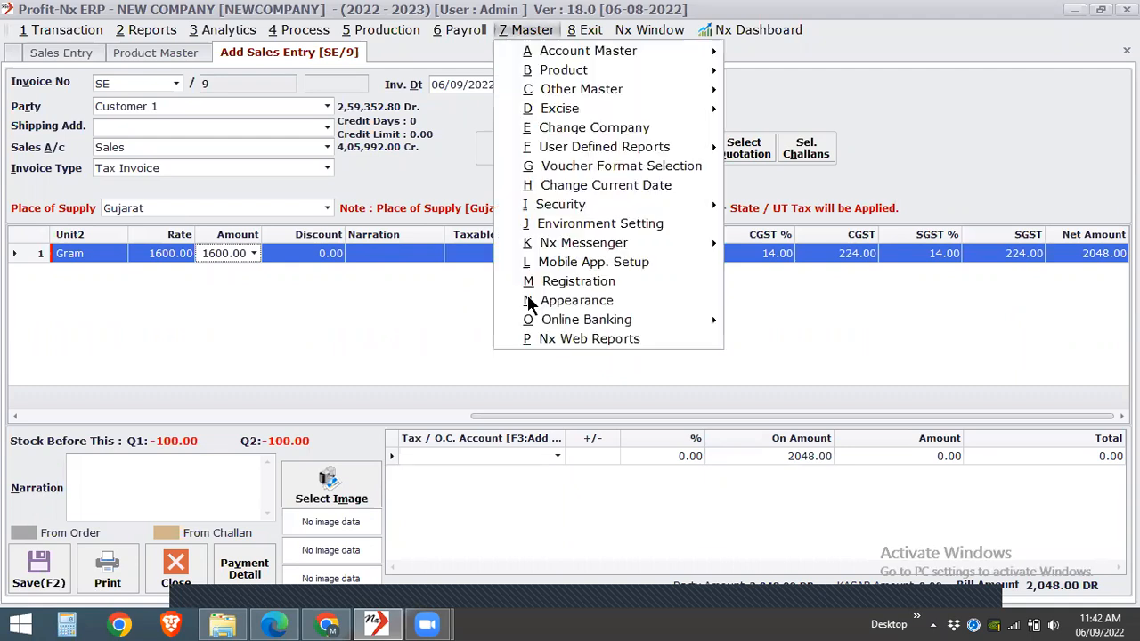
{"action": "left_click", "coordinate": [467, 371]}
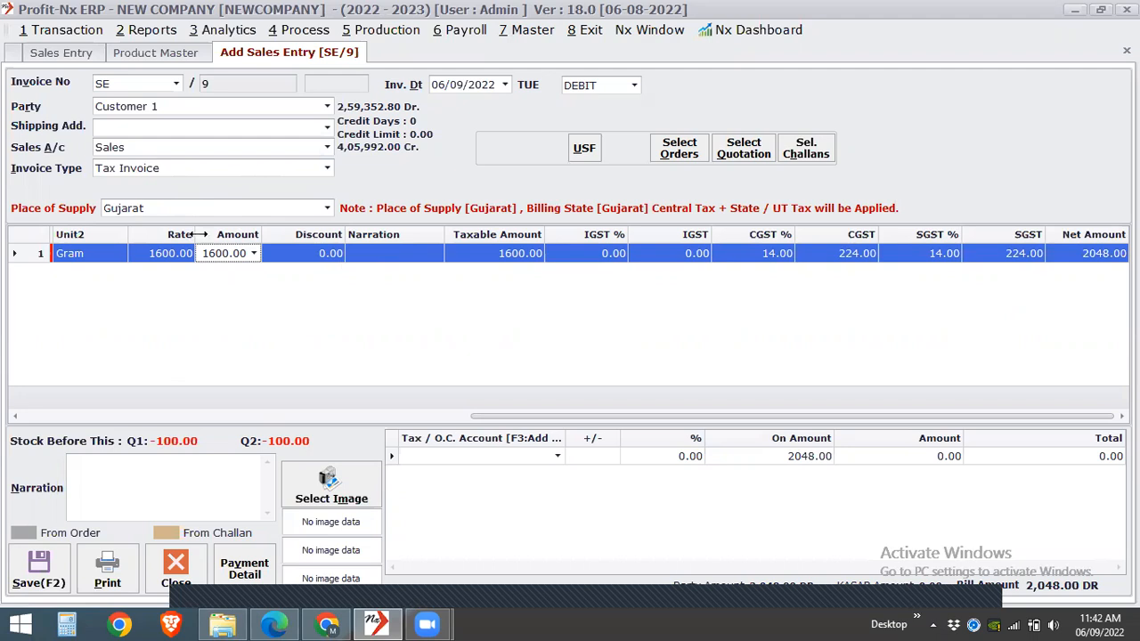
{"action": "left_click", "coordinate": [546, 29]}
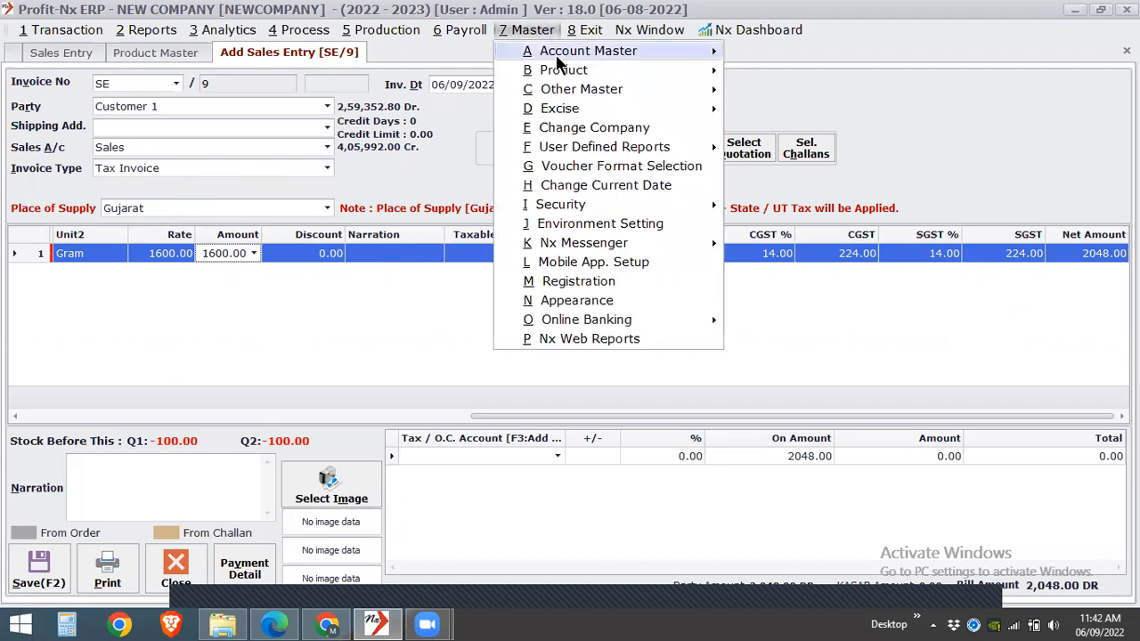
{"action": "mouse_move", "coordinate": [561, 71]}
{"action": "left_click", "coordinate": [795, 224]}
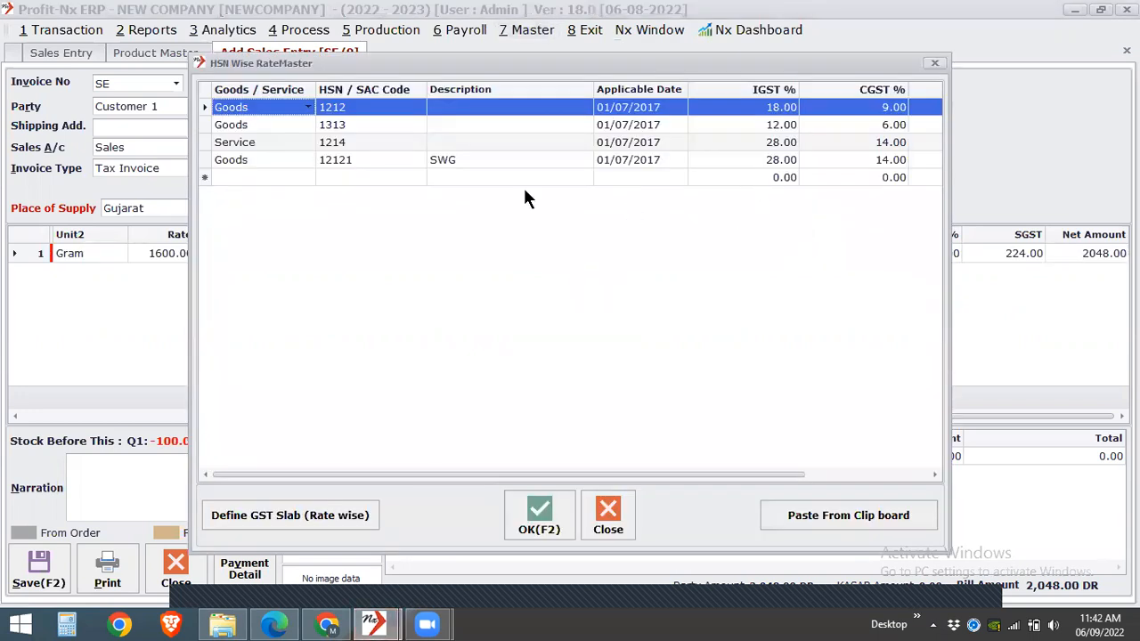
{"action": "left_click", "coordinate": [534, 162]}
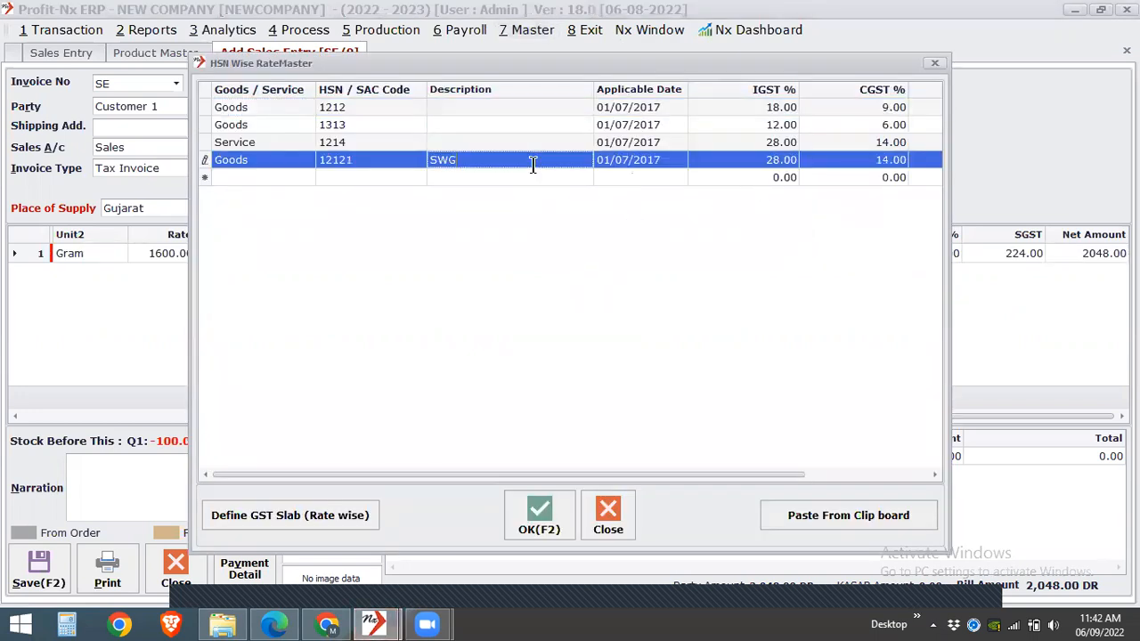
{"action": "left_click", "coordinate": [308, 504]}
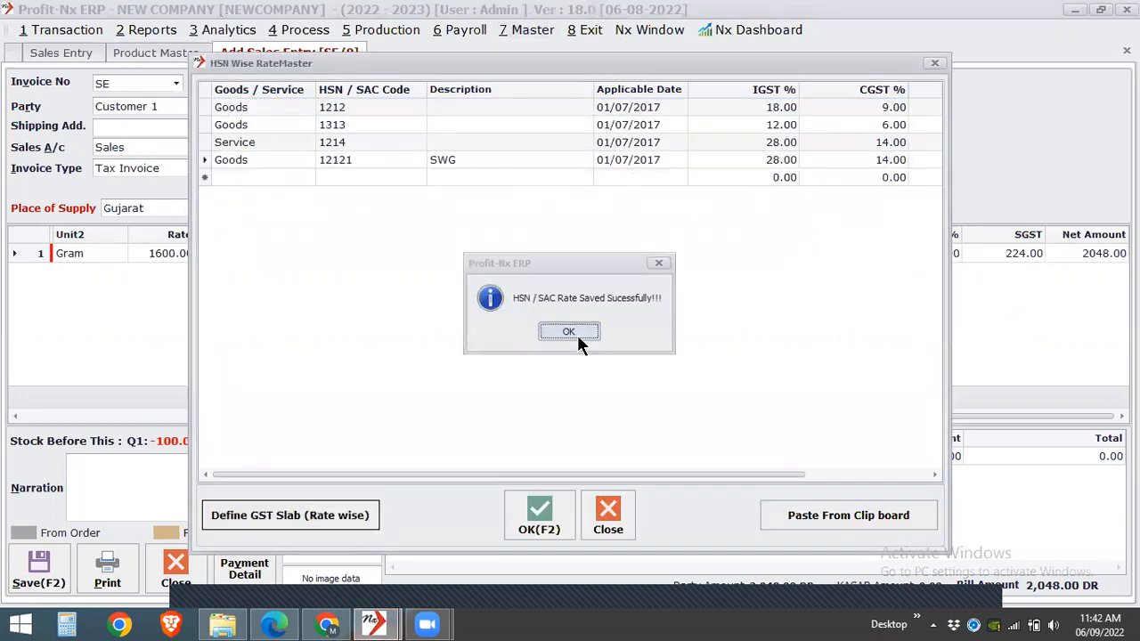
{"action": "left_click", "coordinate": [577, 332]}
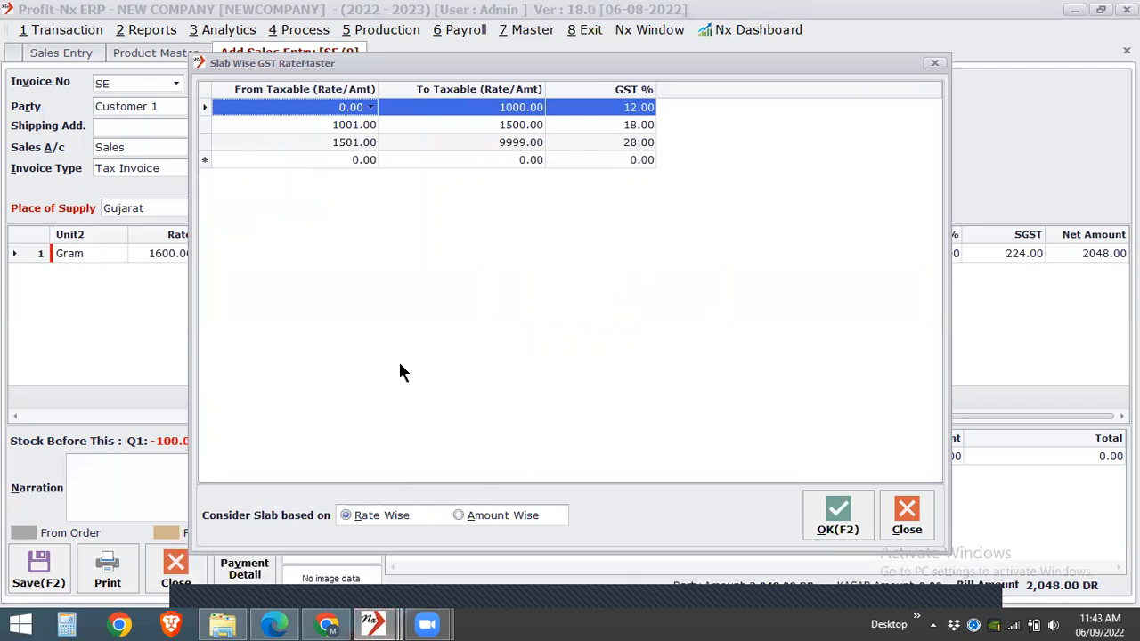
{"action": "left_click", "coordinate": [917, 509]}
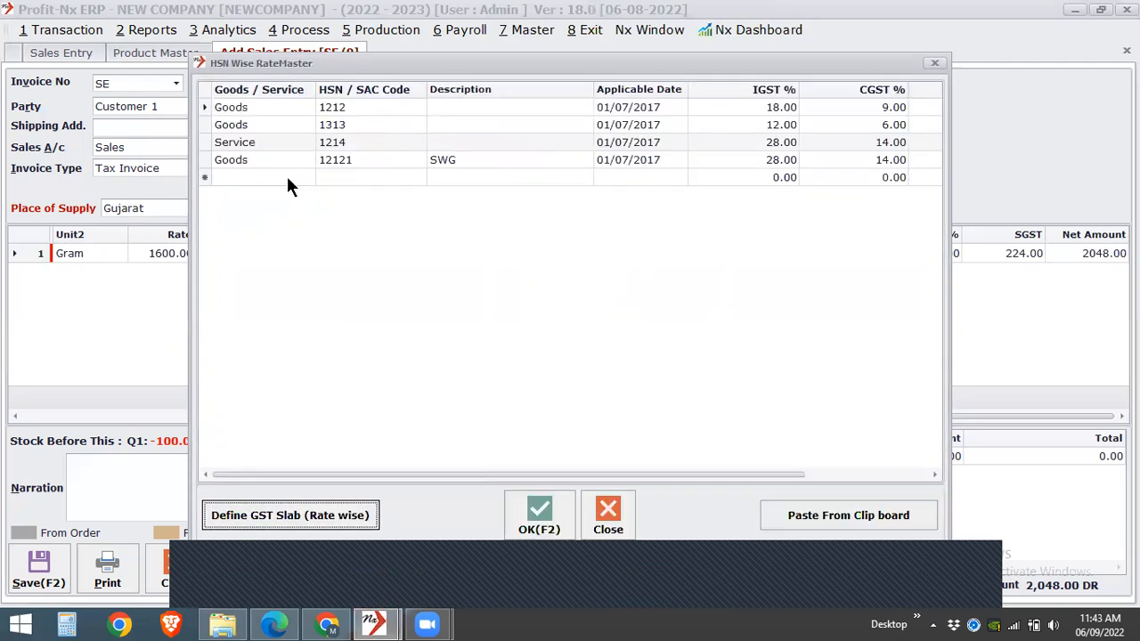
- Add a Goods entry with HSN code 121212 and 28% IGST to the rate master
{"action": "left_click", "coordinate": [288, 179]}
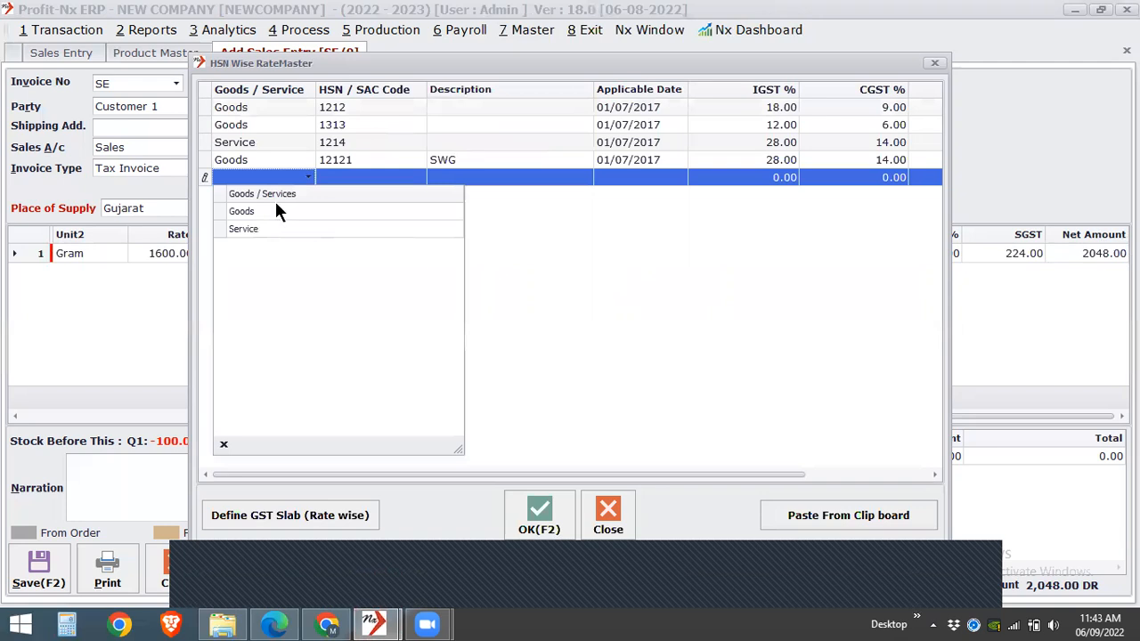
{"action": "left_click", "coordinate": [275, 211]}
{"action": "key", "text": "Tab"}
{"action": "type", "text": "121212"}
{"action": "key", "text": "Tab"}
{"action": "key", "text": "Tab"}
{"action": "key", "text": "Tab"}
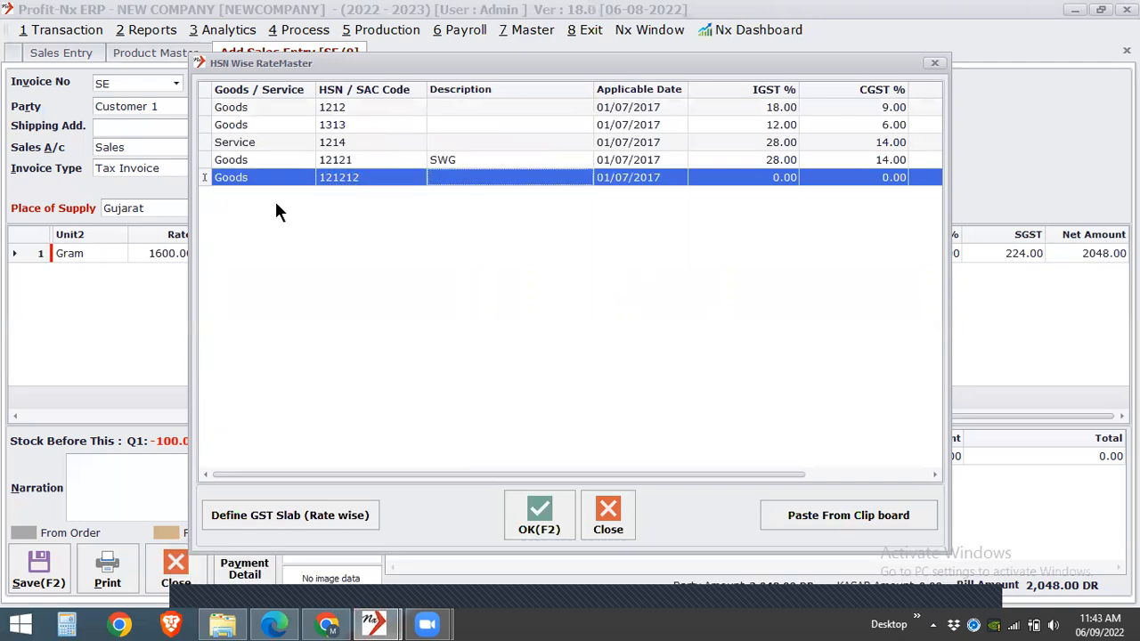
{"action": "type", "text": "28"}
{"action": "key", "text": "Tab"}
{"action": "key", "text": "Tab"}
{"action": "key", "text": "Tab"}
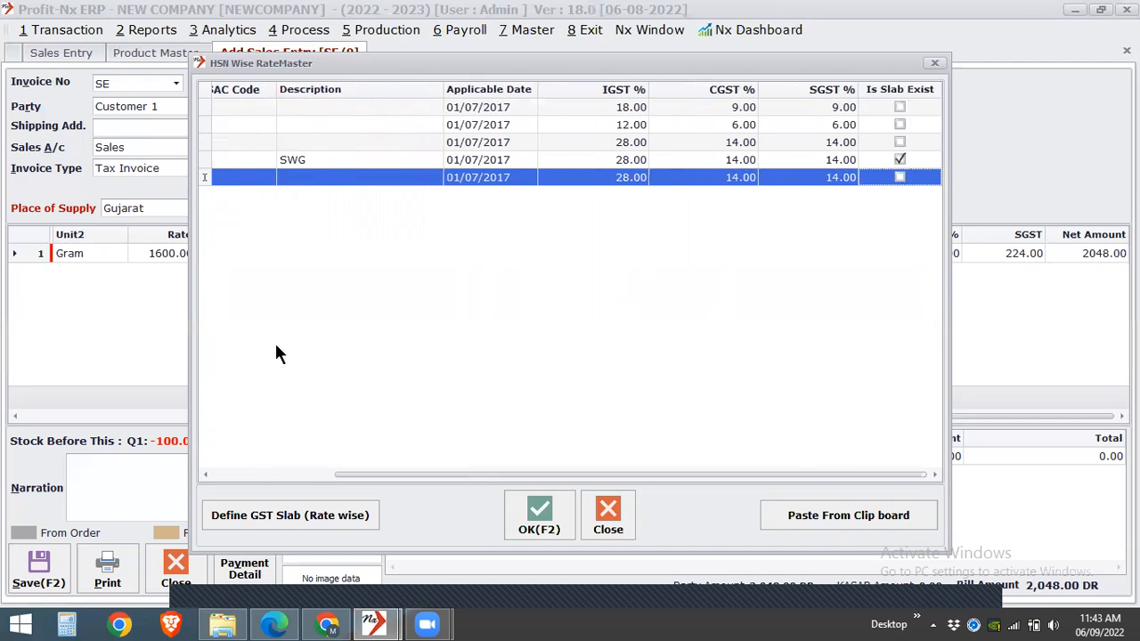
- Save the new HSN rate and define its first amount-wise GST slab from 1 to 999 at 5%
{"action": "left_click", "coordinate": [267, 514]}
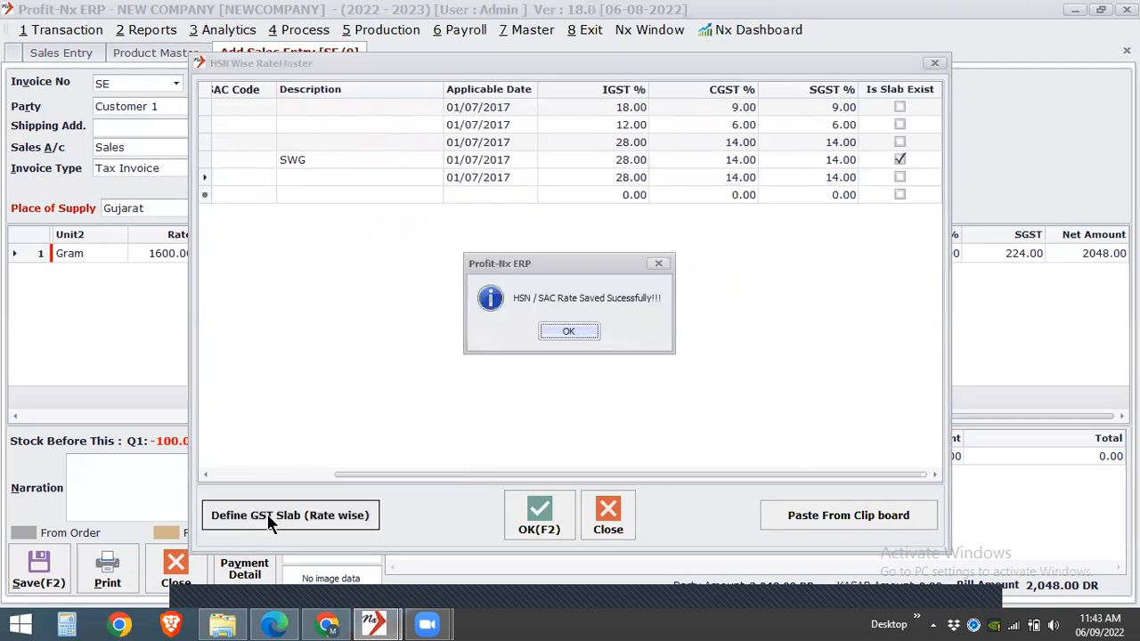
{"action": "key", "text": "Return"}
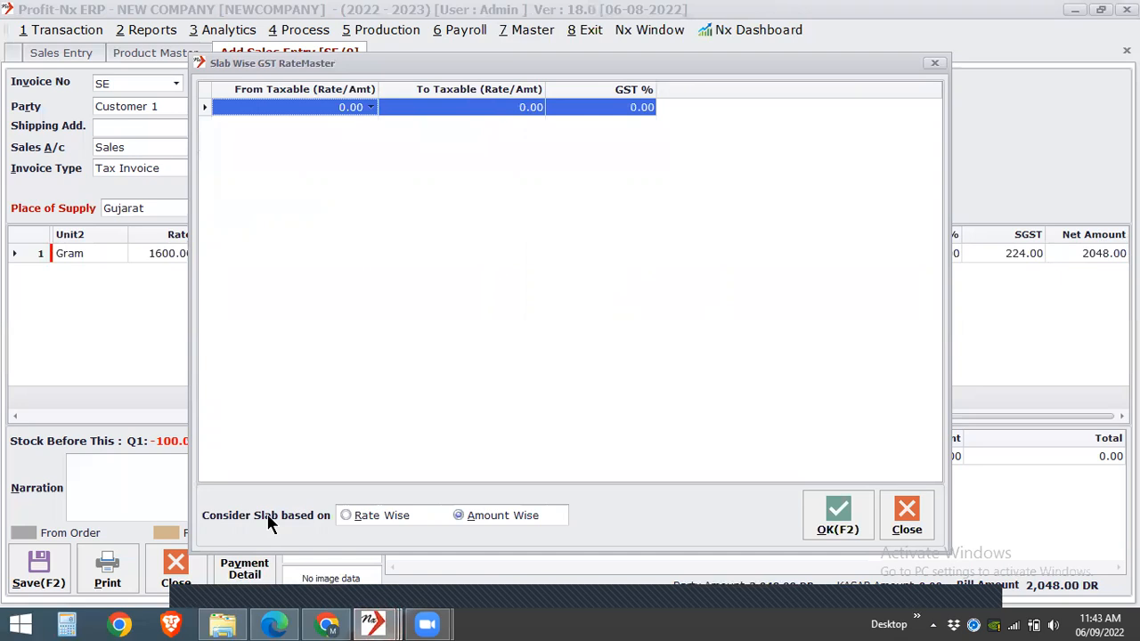
{"action": "type", "text": "1"}
{"action": "key", "text": "Return"}
{"action": "type", "text": "1000"}
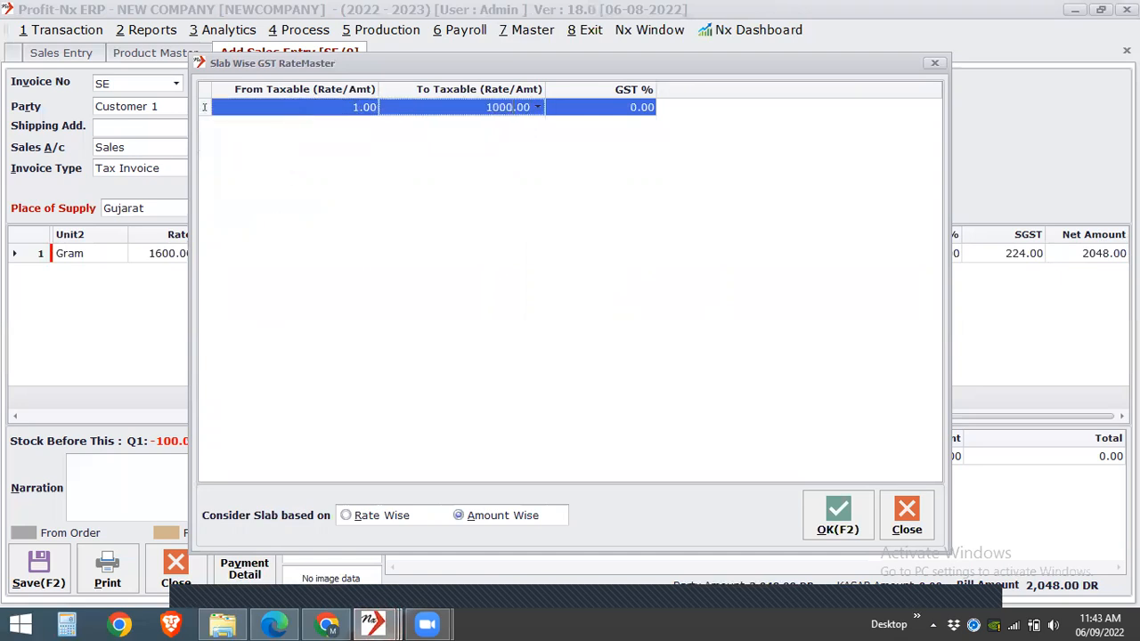
{"action": "key", "text": "BackSpace"}
{"action": "key", "text": "BackSpace"}
{"action": "key", "text": "BackSpace"}
{"action": "key", "text": "BackSpace"}
{"action": "type", "text": "999"}
{"action": "key", "text": "Return"}
{"action": "type", "text": "5"}
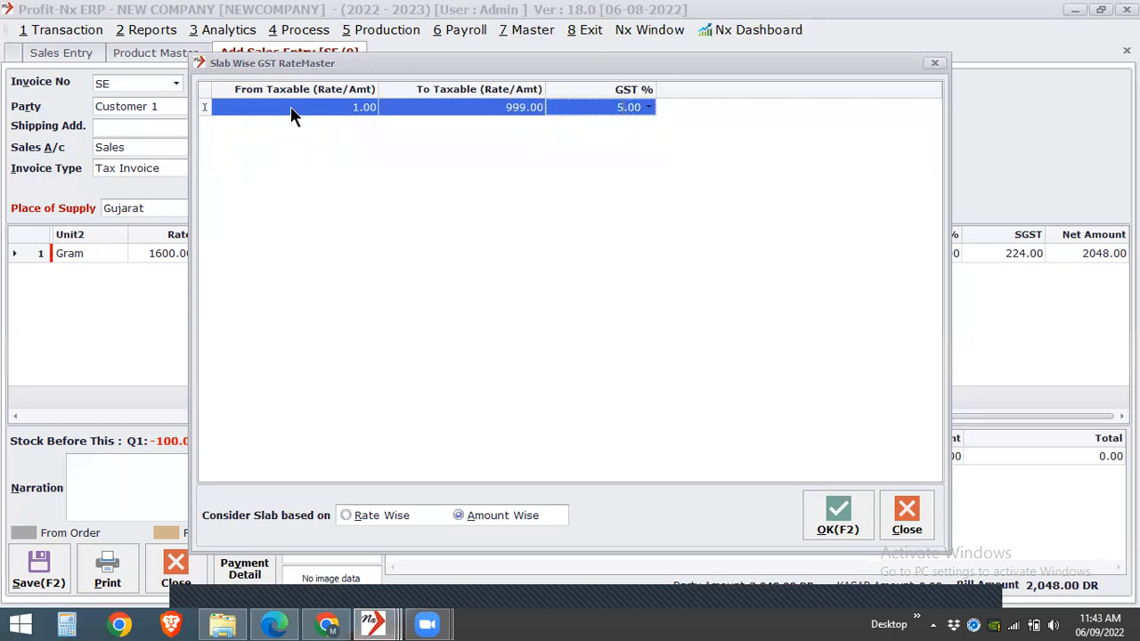
{"action": "key", "text": "Return"}
- Add a second GST slab from 1000 to 1999 at 12%
{"action": "type", "text": "1000"}
{"action": "key", "text": "Return"}
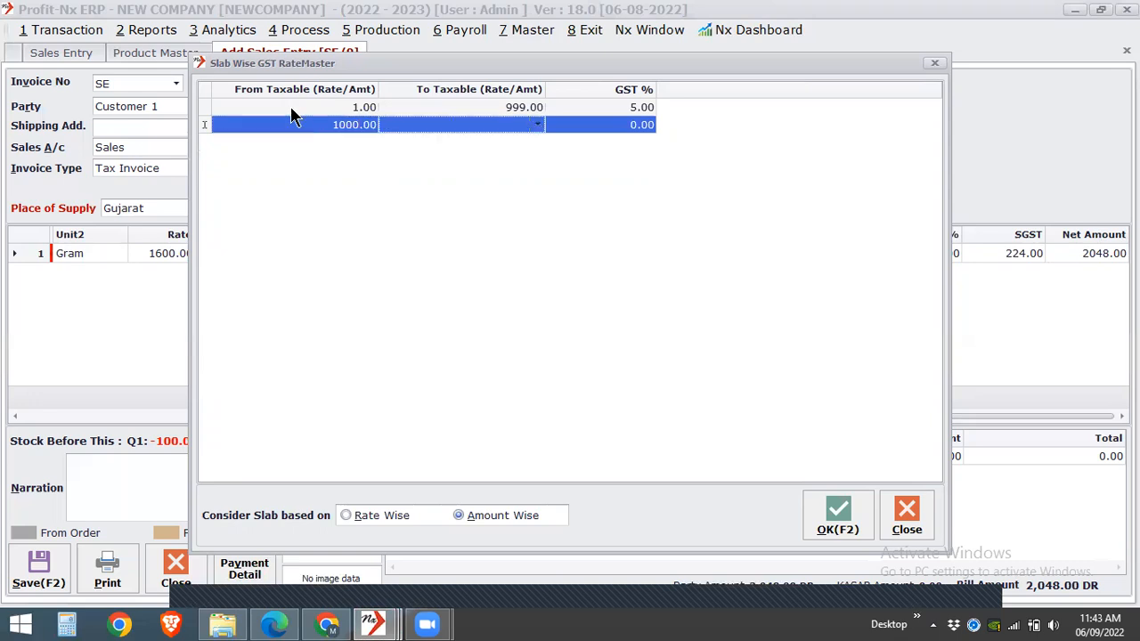
{"action": "type", "text": "1999"}
{"action": "key", "text": "Return"}
{"action": "type", "text": "12"}
{"action": "key", "text": "Return"}
- Add a third GST slab from 2000 to 3999 at 18% and save the slab definitions
{"action": "type", "text": "2000"}
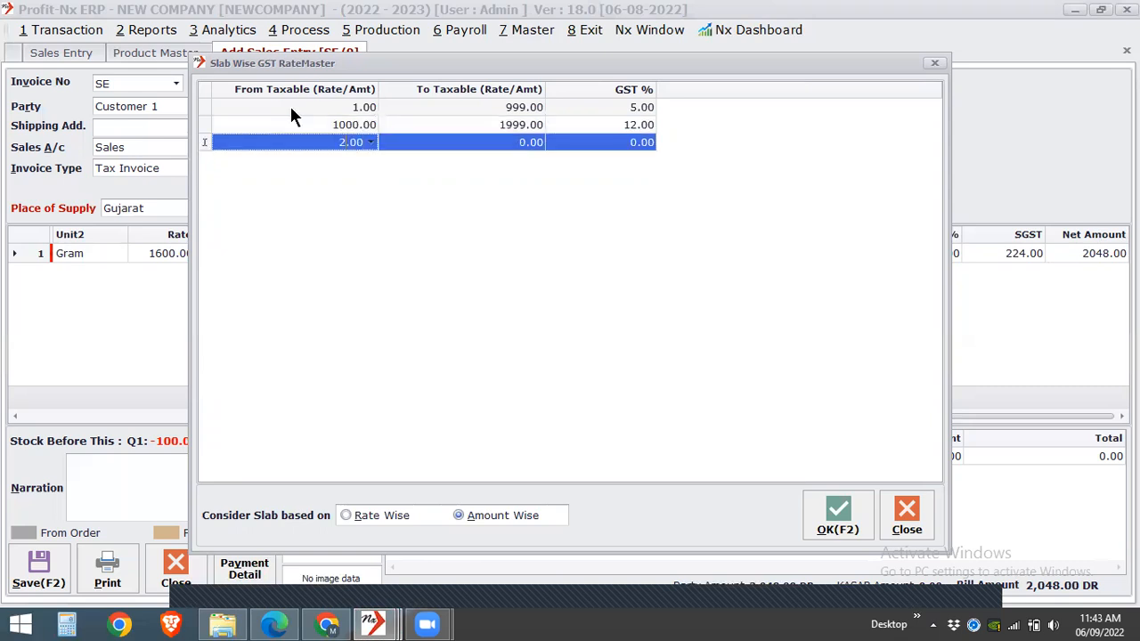
{"action": "key", "text": "Return"}
{"action": "type", "text": "3999"}
{"action": "key", "text": "Return"}
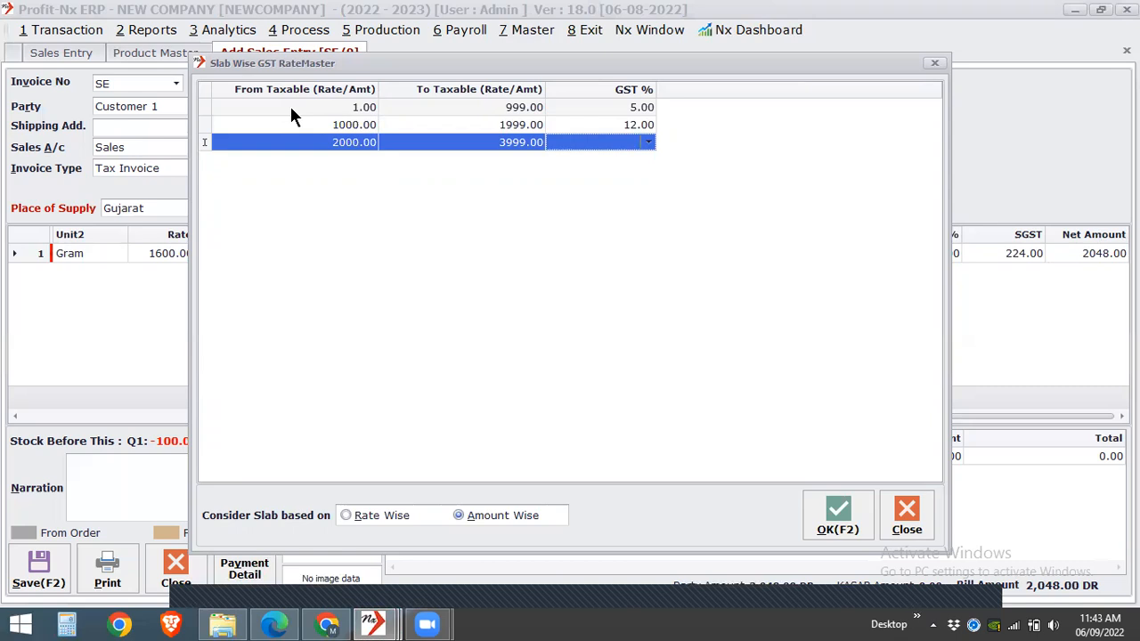
{"action": "type", "text": "18"}
{"action": "key", "text": "Return"}
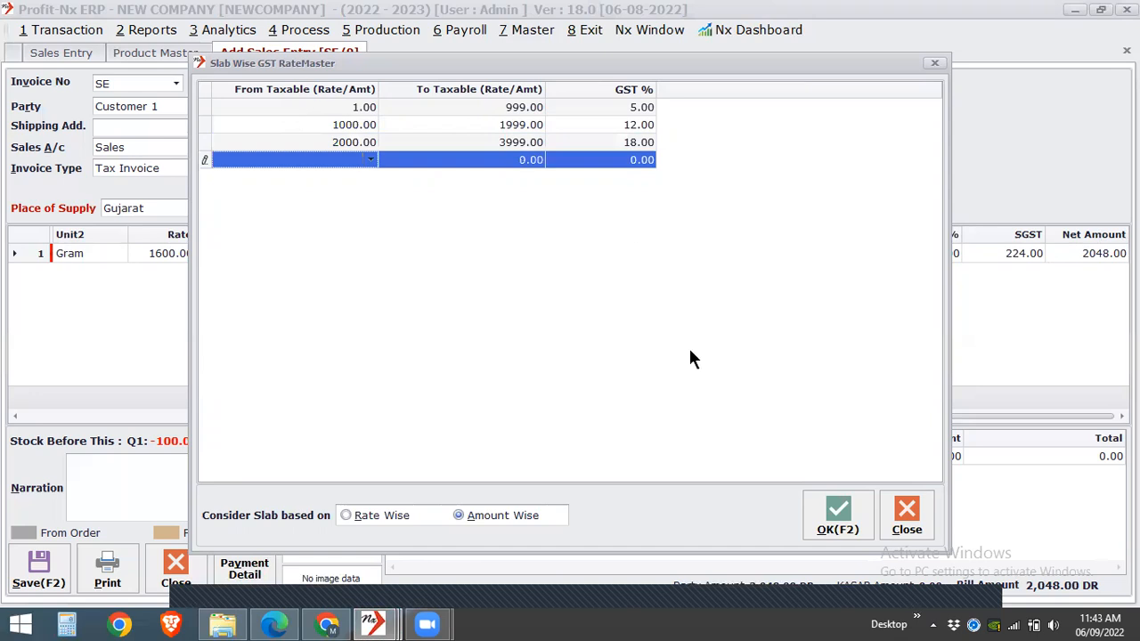
{"action": "left_click", "coordinate": [833, 517]}
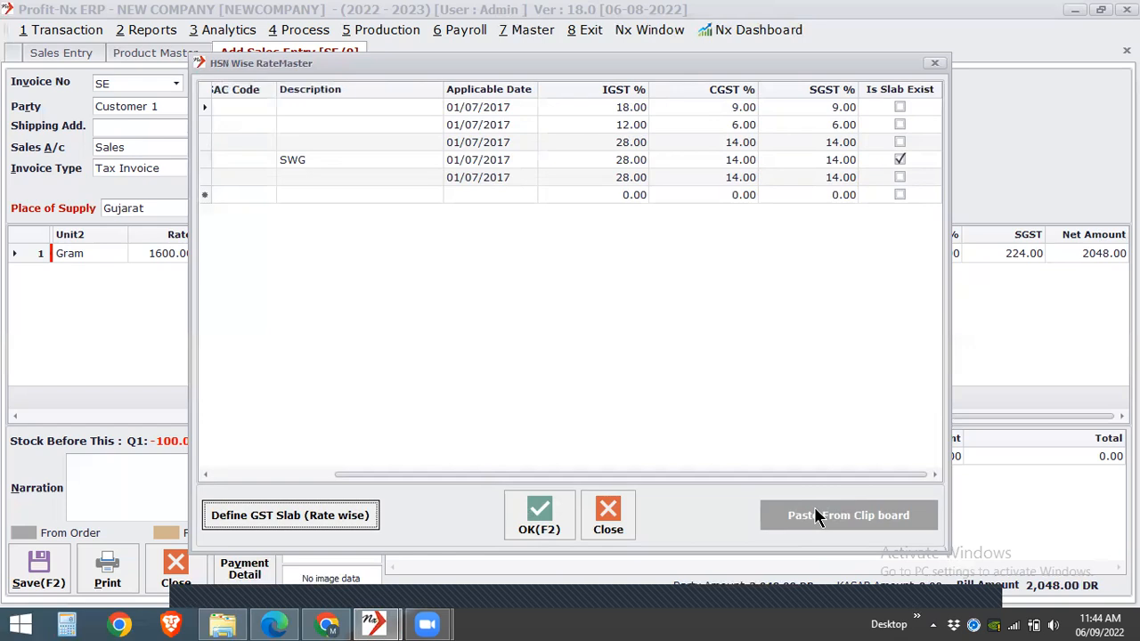
- Reopen and confirm the GST slabs of the last HSN row, 121212, and save the HSN rate master
{"action": "left_click", "coordinate": [902, 176]}
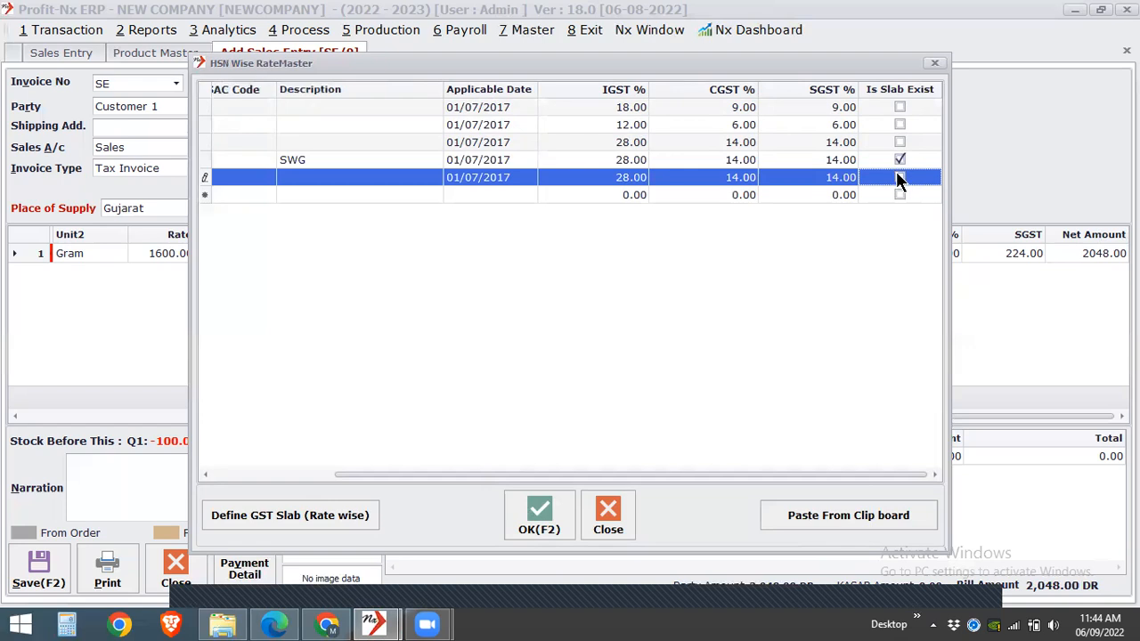
{"action": "left_click", "coordinate": [581, 188]}
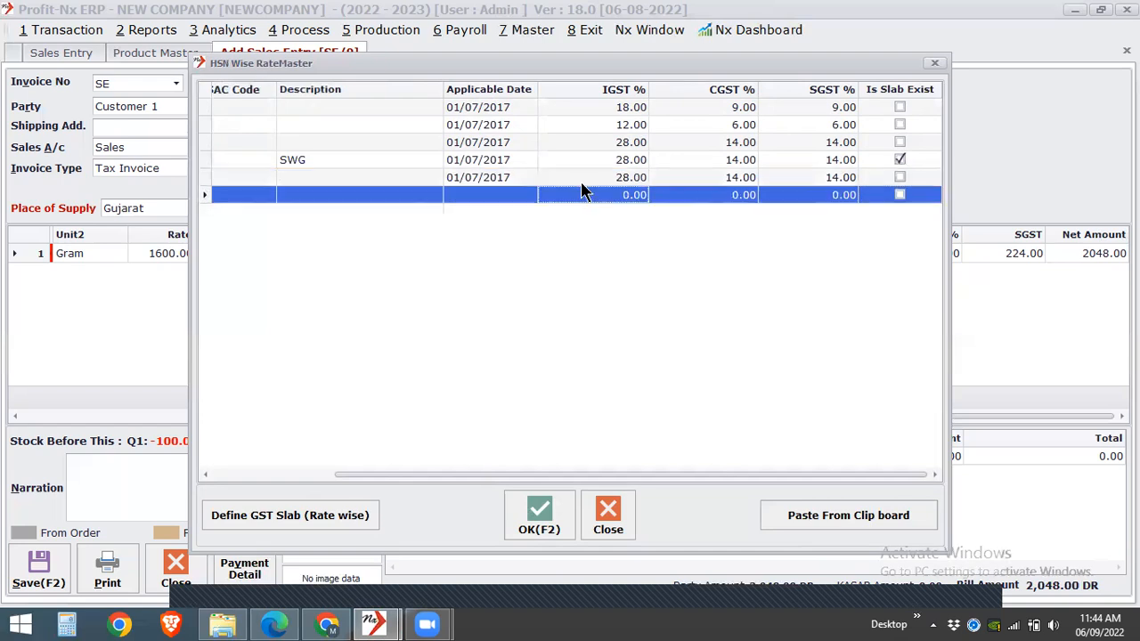
{"action": "left_click", "coordinate": [583, 181]}
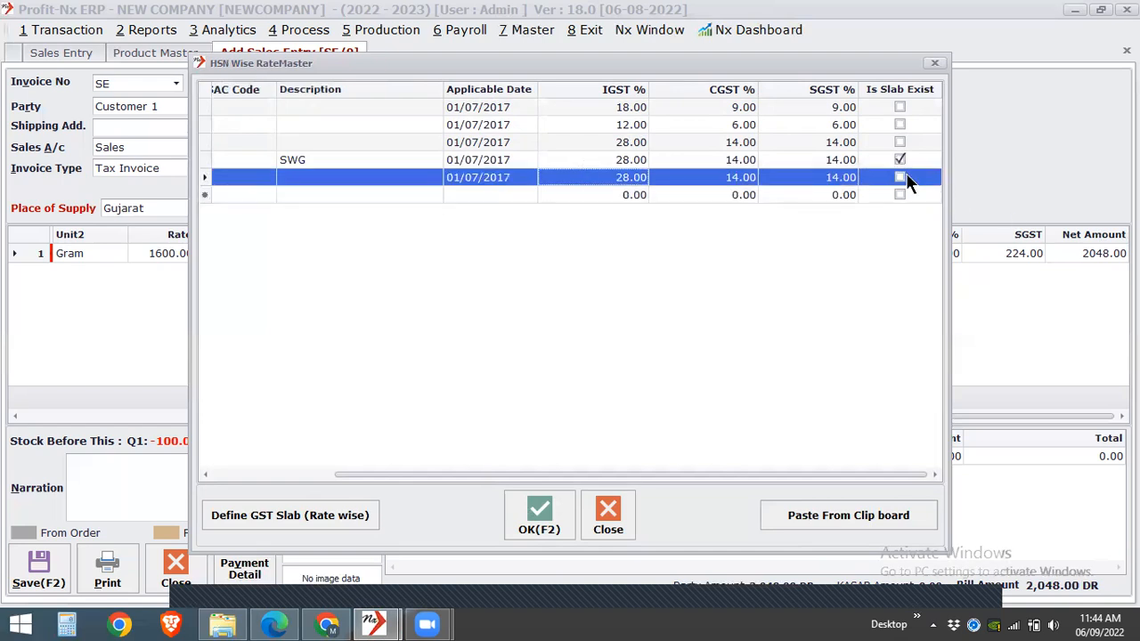
{"action": "left_click", "coordinate": [900, 178]}
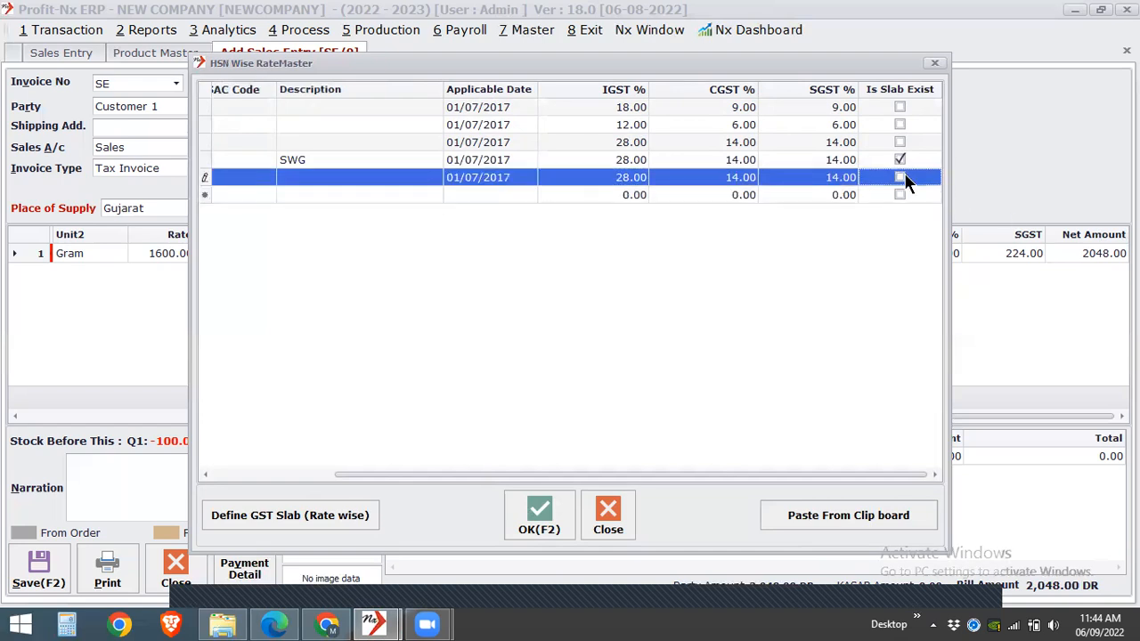
{"action": "left_click", "coordinate": [313, 515]}
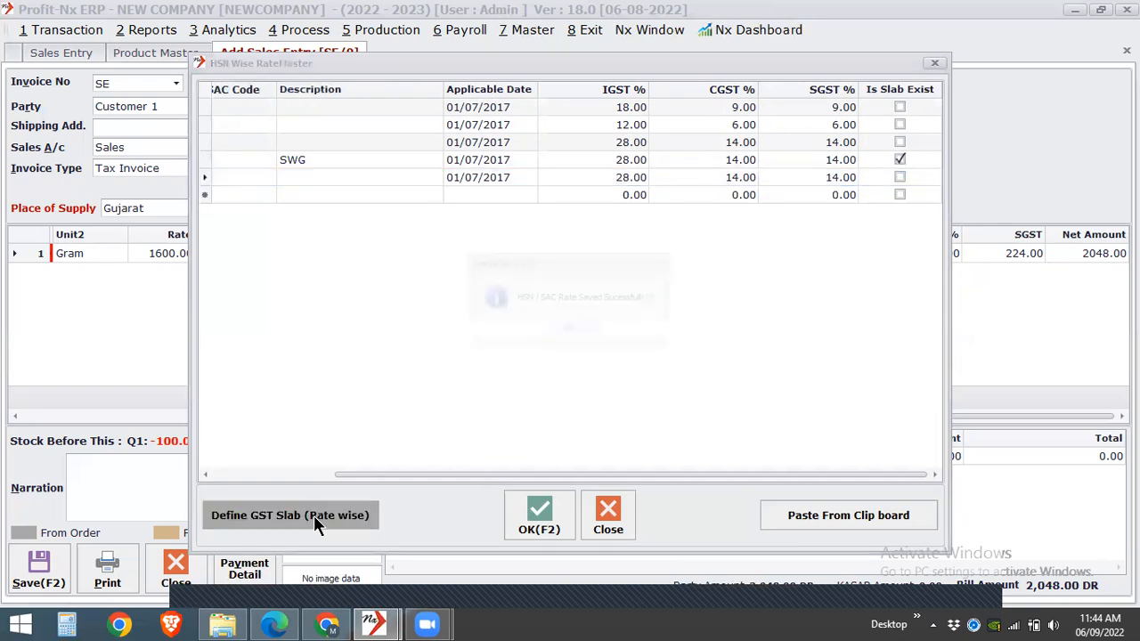
{"action": "left_click", "coordinate": [553, 326]}
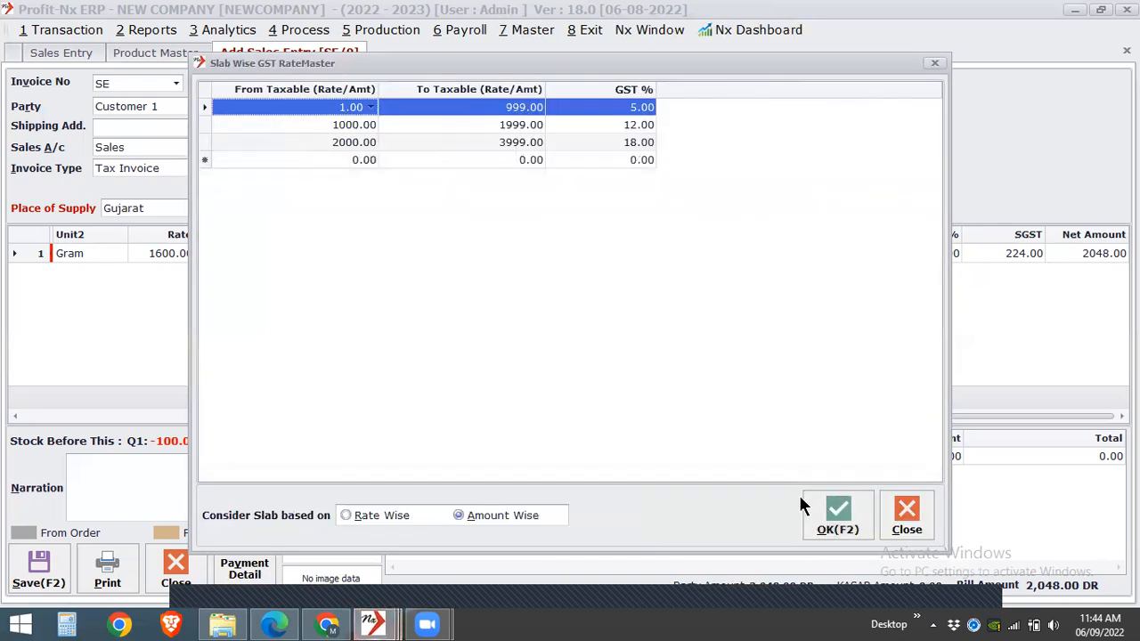
{"action": "left_click", "coordinate": [810, 500]}
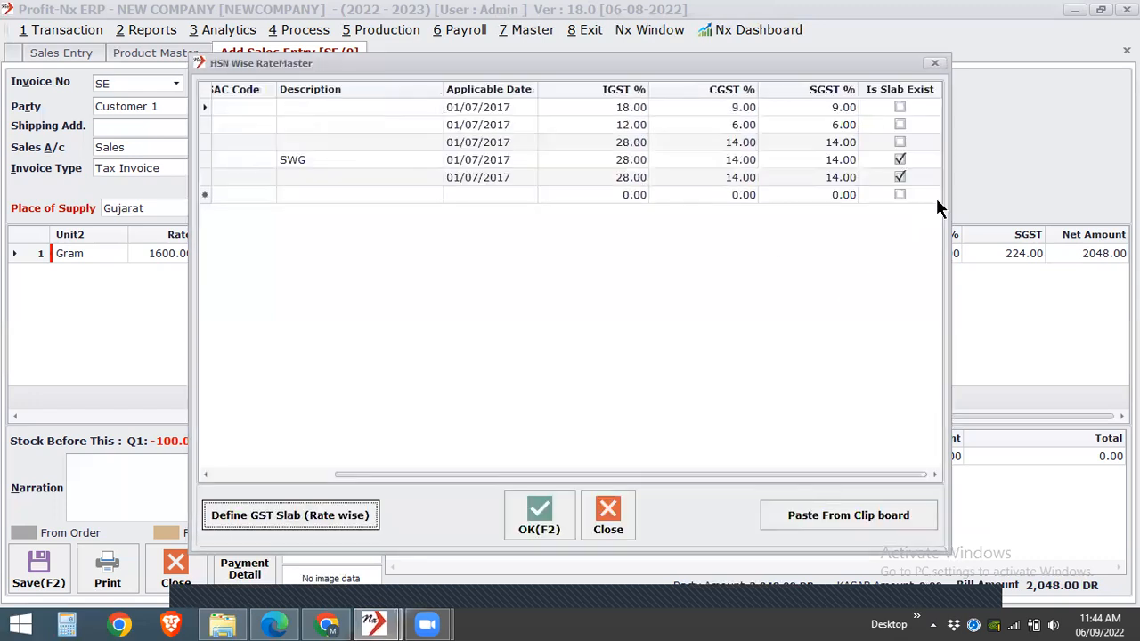
{"action": "left_click", "coordinate": [540, 515]}
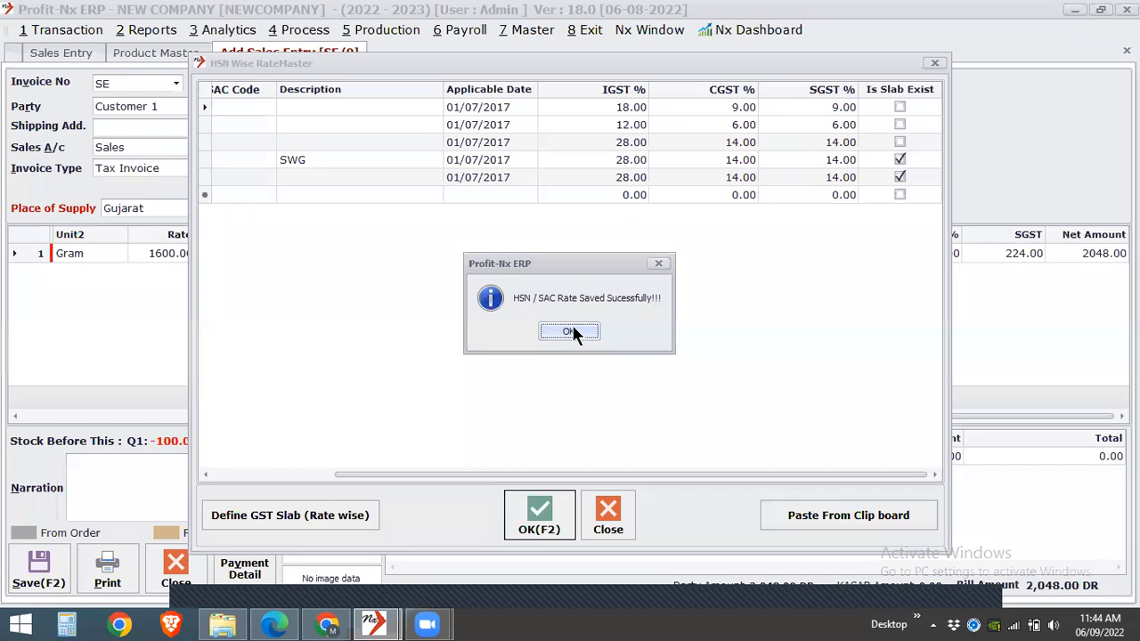
{"action": "left_click", "coordinate": [573, 329]}
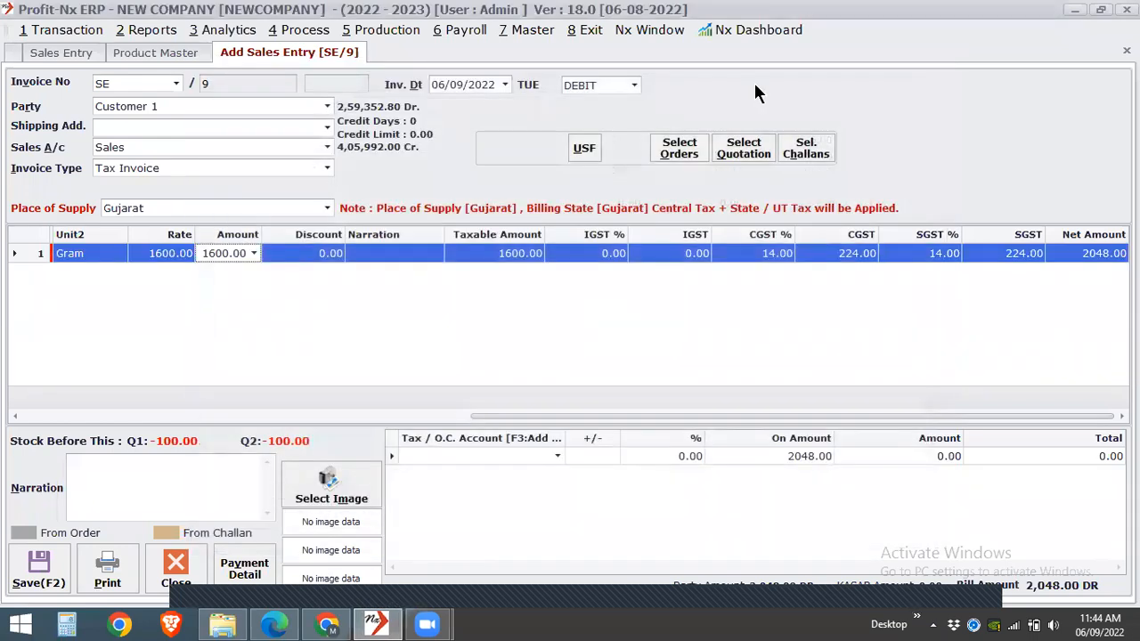
- Add a product named Slab Wise to the product master with the General Trading Account
{"action": "left_click", "coordinate": [530, 31]}
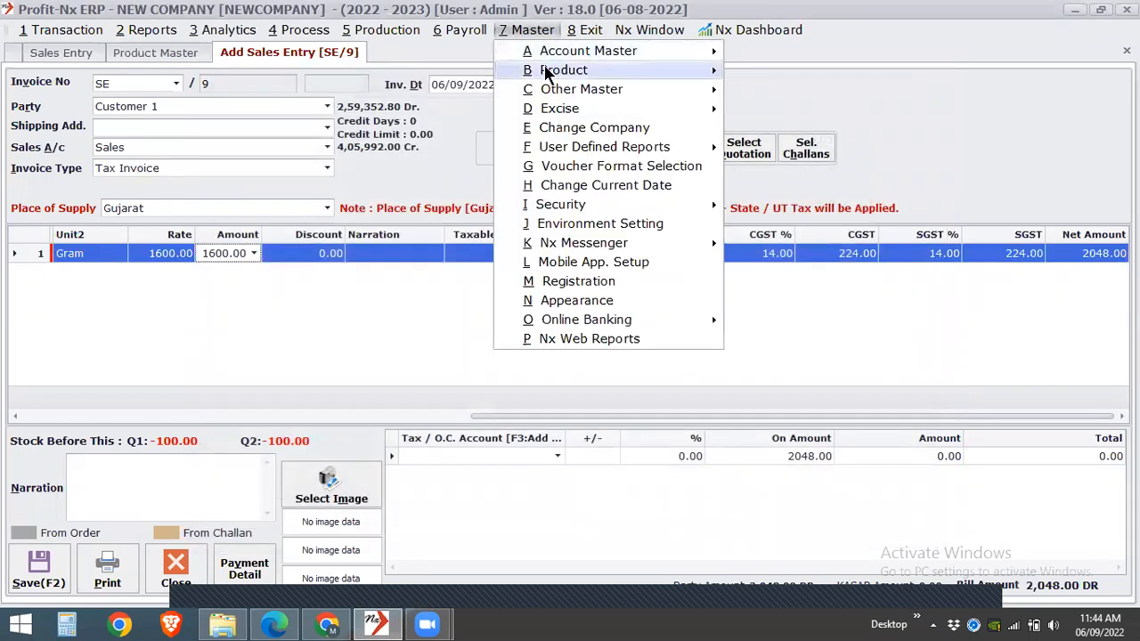
{"action": "mouse_move", "coordinate": [548, 71]}
{"action": "left_click", "coordinate": [764, 71]}
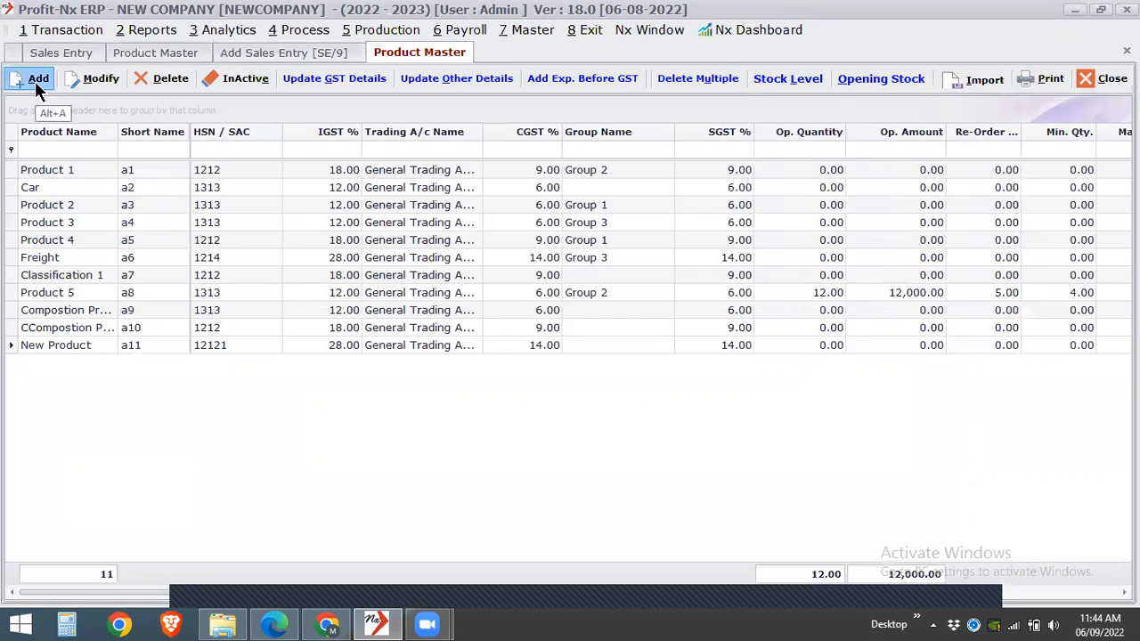
{"action": "left_click", "coordinate": [34, 81]}
{"action": "type", "text": "Sla"}
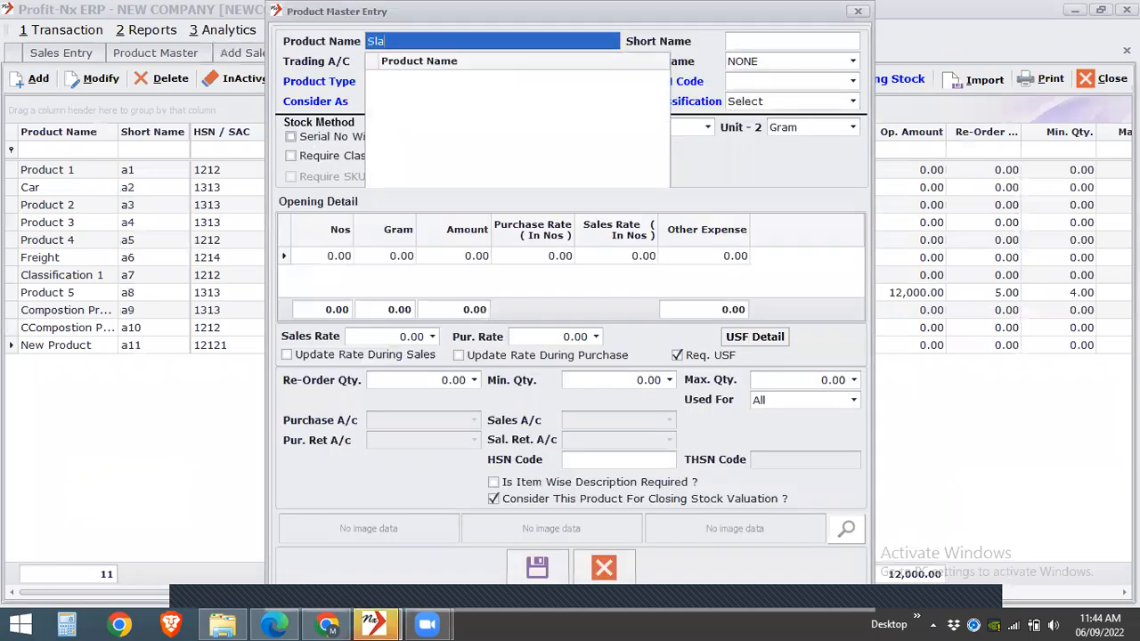
{"action": "type", "text": "b Wise"}
{"action": "key", "text": "Return"}
{"action": "key", "text": "Return"}
{"action": "key", "text": "Return"}
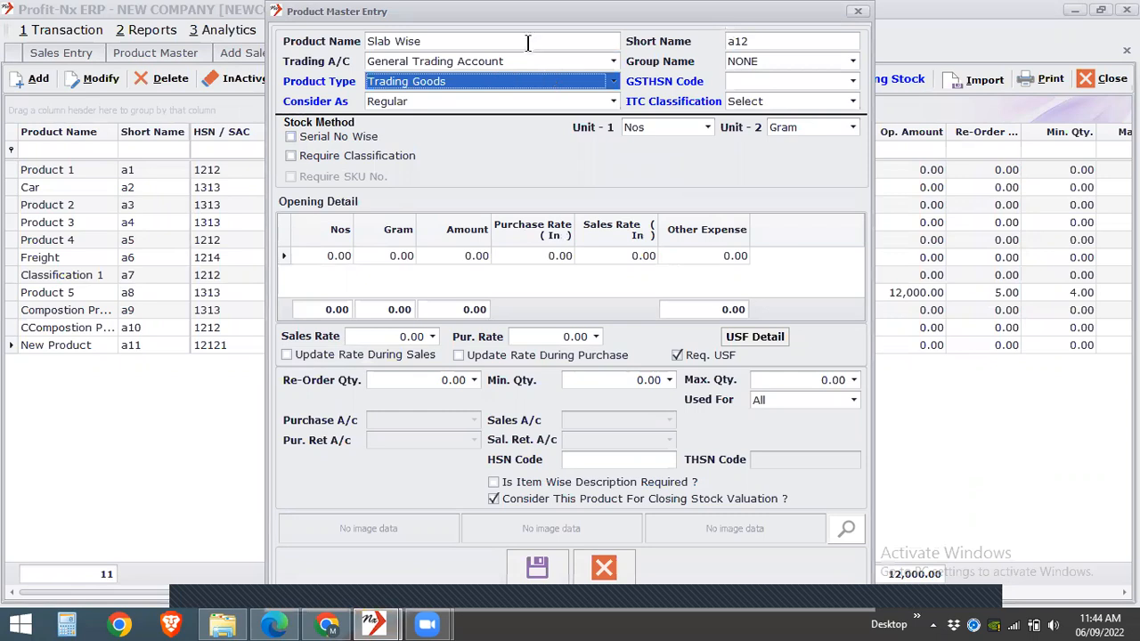
- Assign GST HSN code 121212, extend the product name to Slab Wise on Amount, save it and close the product form
{"action": "left_click", "coordinate": [794, 80]}
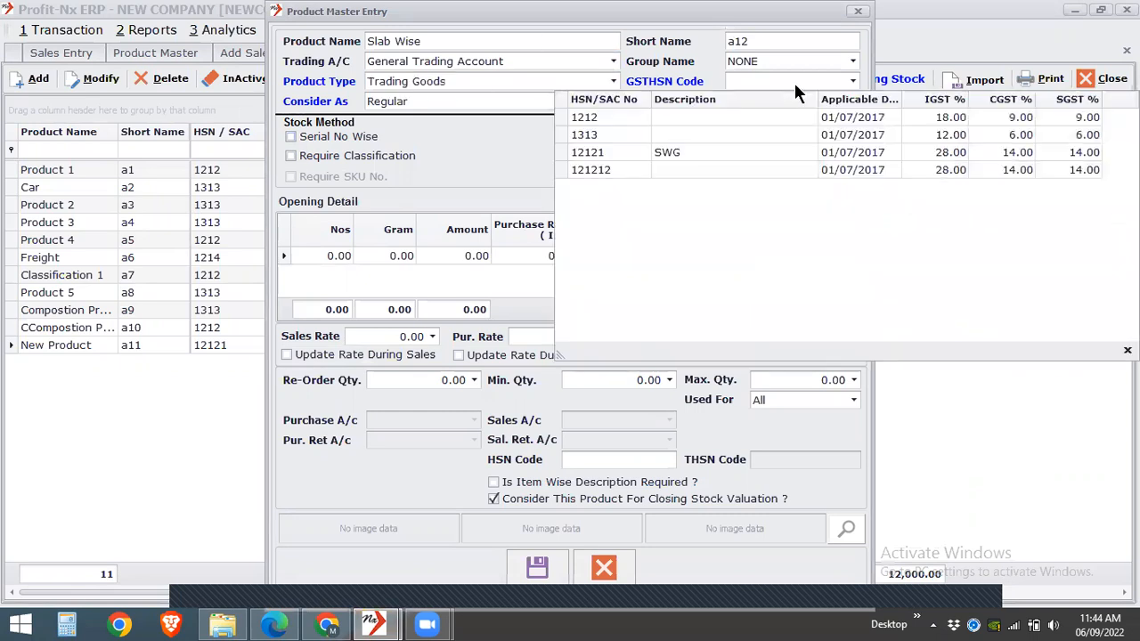
{"action": "left_click", "coordinate": [718, 170]}
{"action": "left_click", "coordinate": [450, 45]}
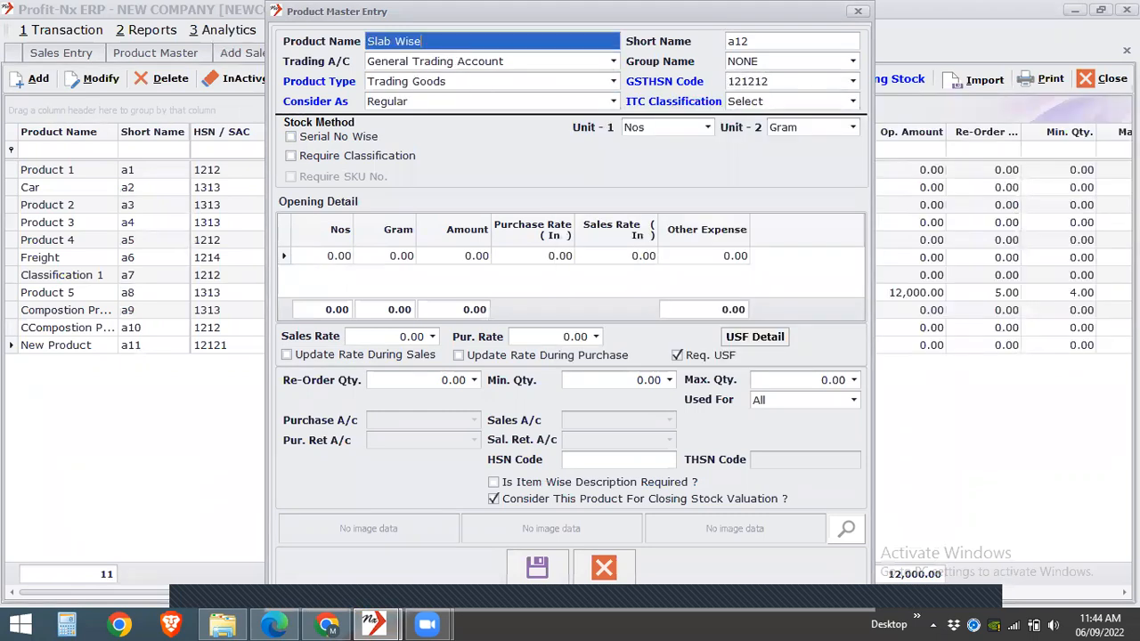
{"action": "type", "text": "on Amount"}
{"action": "left_click", "coordinate": [540, 564]}
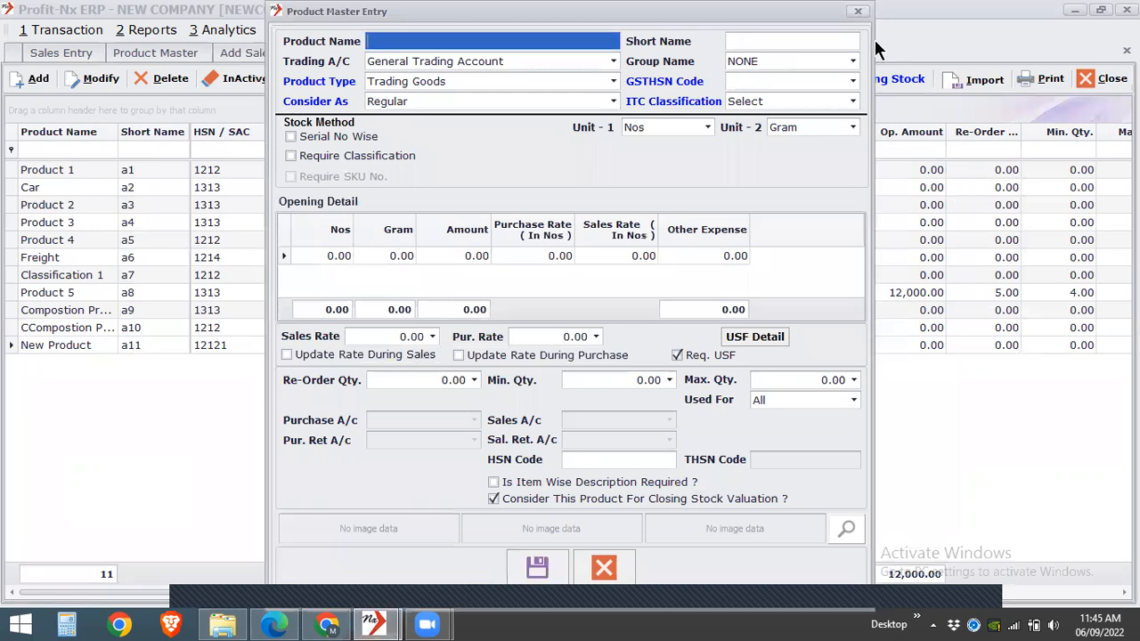
{"action": "left_click", "coordinate": [853, 14]}
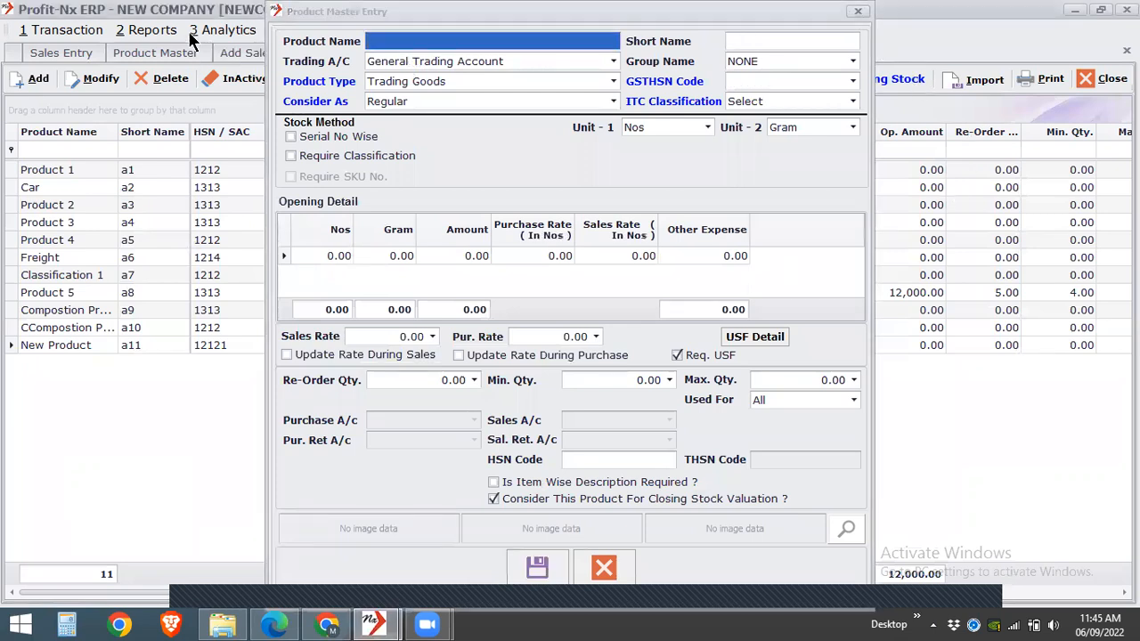
- Start a new sales entry and choose the product Slab Wise on Amount for the first line
{"action": "left_click", "coordinate": [75, 55]}
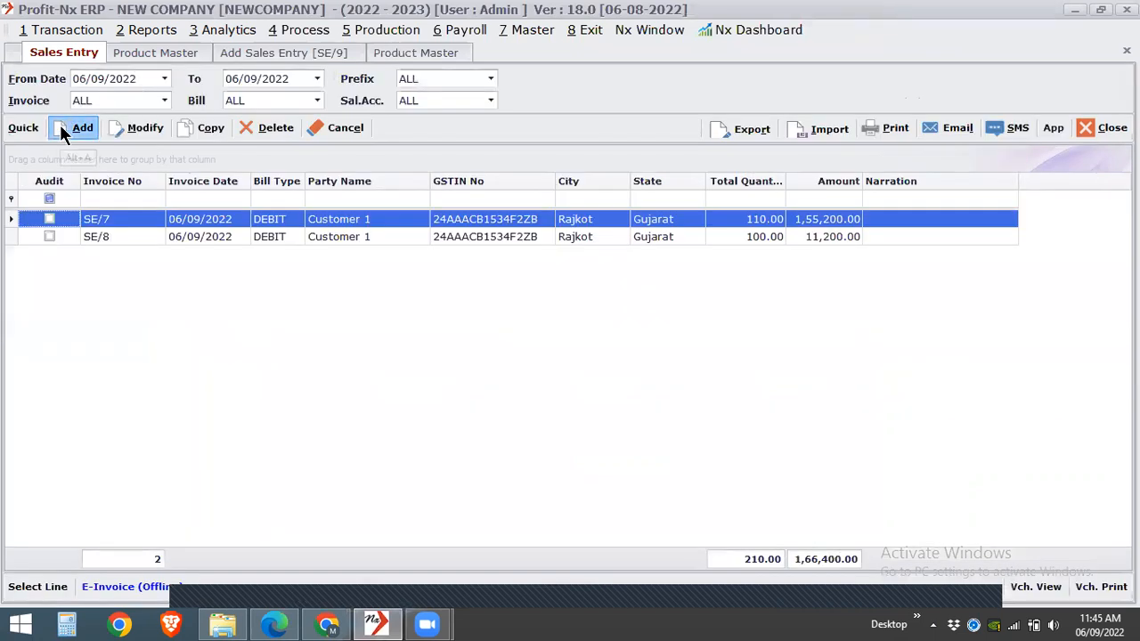
{"action": "left_click", "coordinate": [62, 129]}
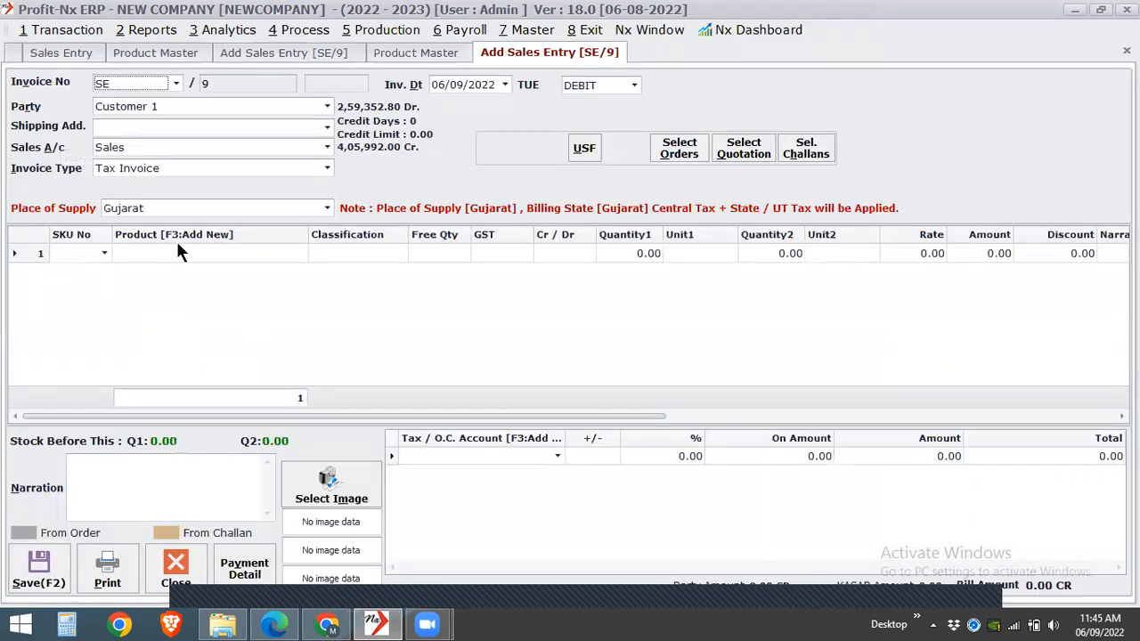
{"action": "left_click", "coordinate": [178, 254]}
{"action": "left_click", "coordinate": [178, 258]}
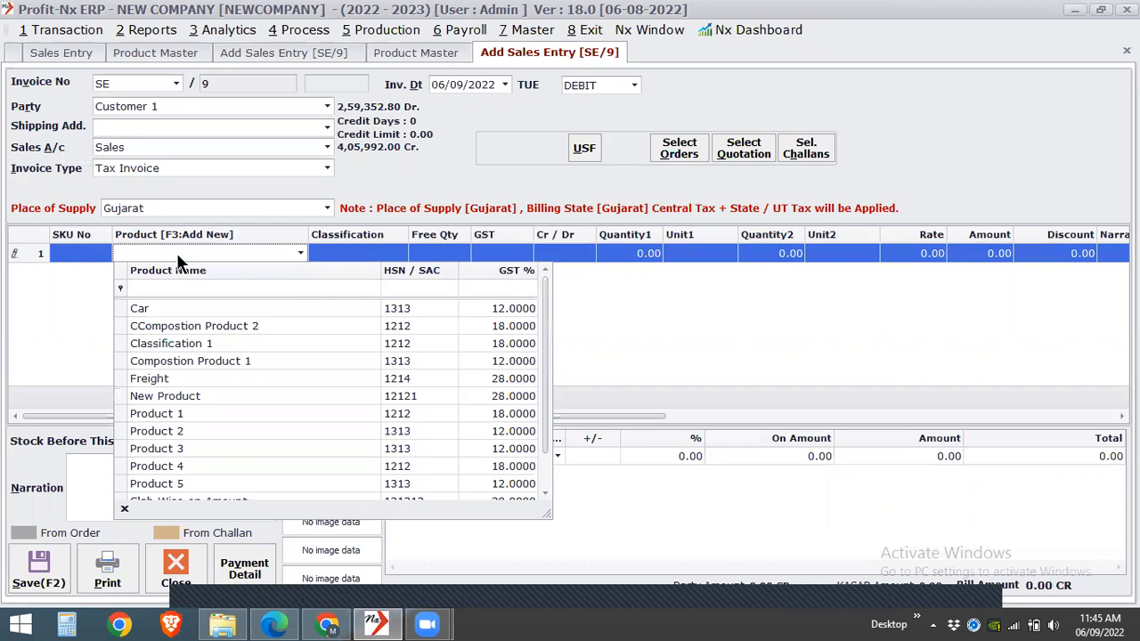
{"action": "type", "text": "se on Amou"}
{"action": "key", "text": "Return"}
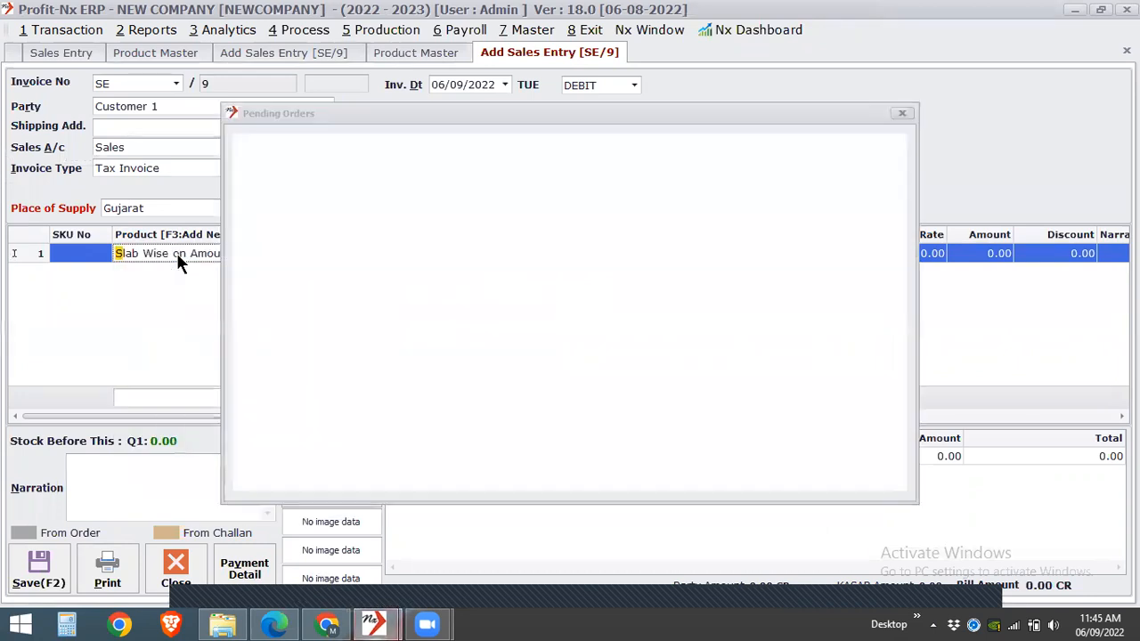
{"action": "key", "text": "Return"}
- Set the line's first quantity to 1 and its rate to 100, and bring its tax columns into view
{"action": "type", "text": "1"}
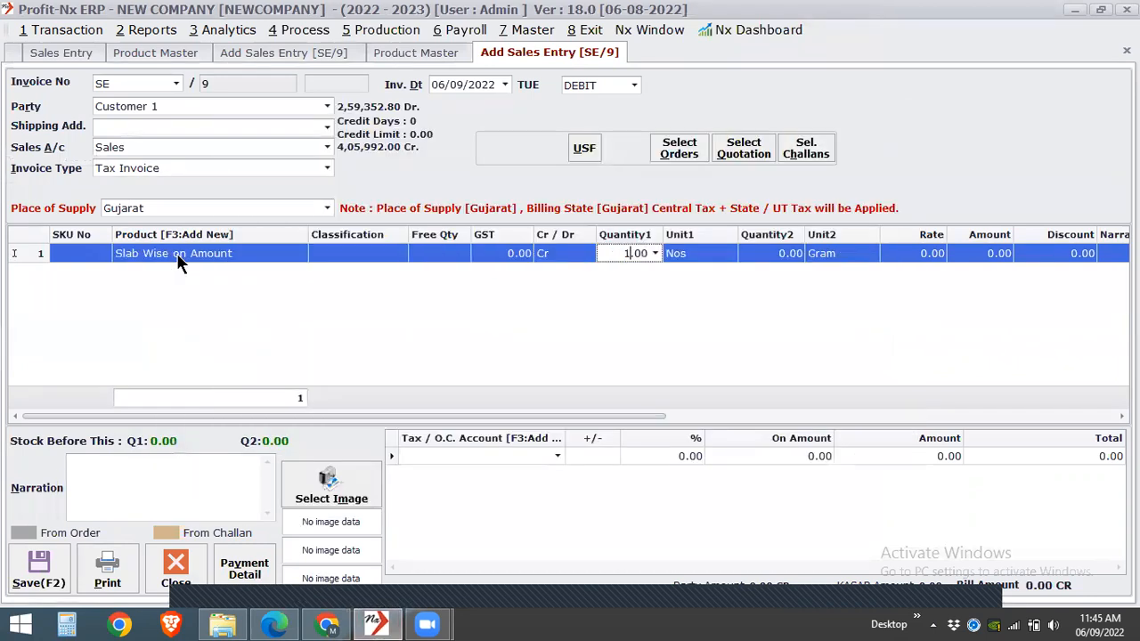
{"action": "key", "text": "Return"}
{"action": "key", "text": "Return"}
{"action": "key", "text": "Return"}
{"action": "key", "text": "Return"}
{"action": "type", "text": "100"}
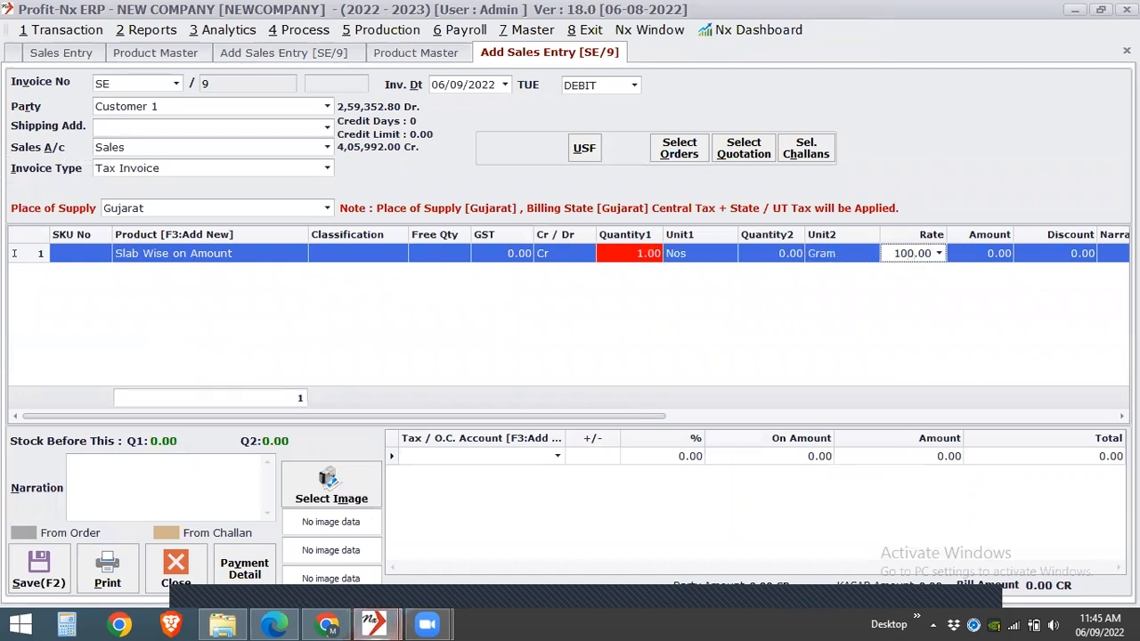
{"action": "key", "text": "Return"}
{"action": "left_click", "coordinate": [697, 415]}
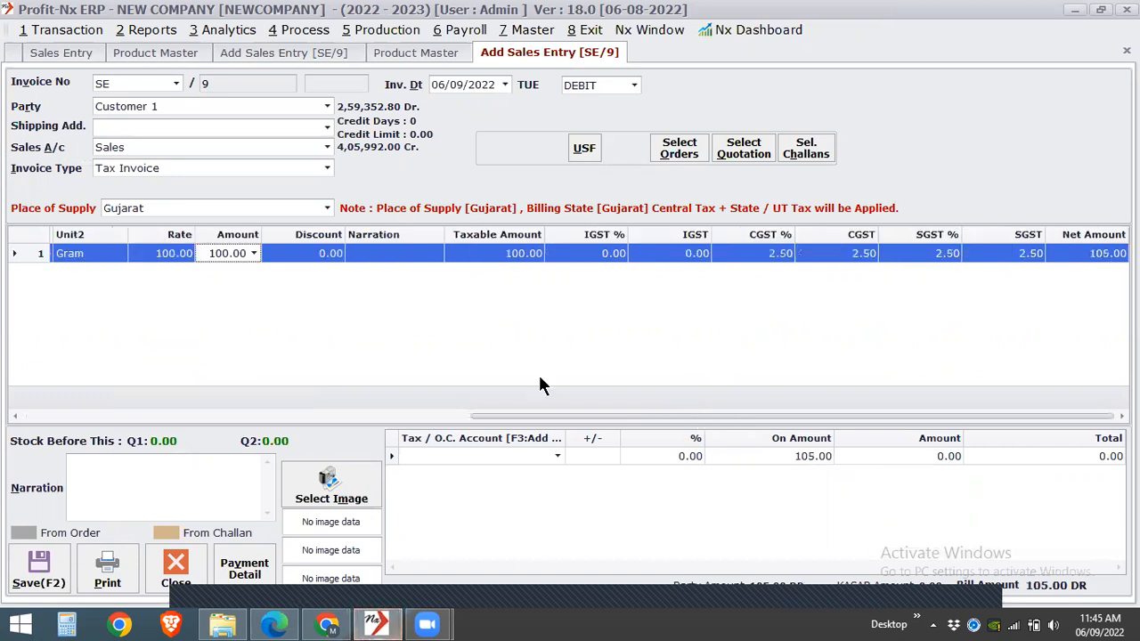
- Change the line amount to 1000 to test the second GST slab
{"action": "type", "text": "0"}
{"action": "key", "text": "Left"}
{"action": "key", "text": "Left"}
{"action": "key", "text": "Left"}
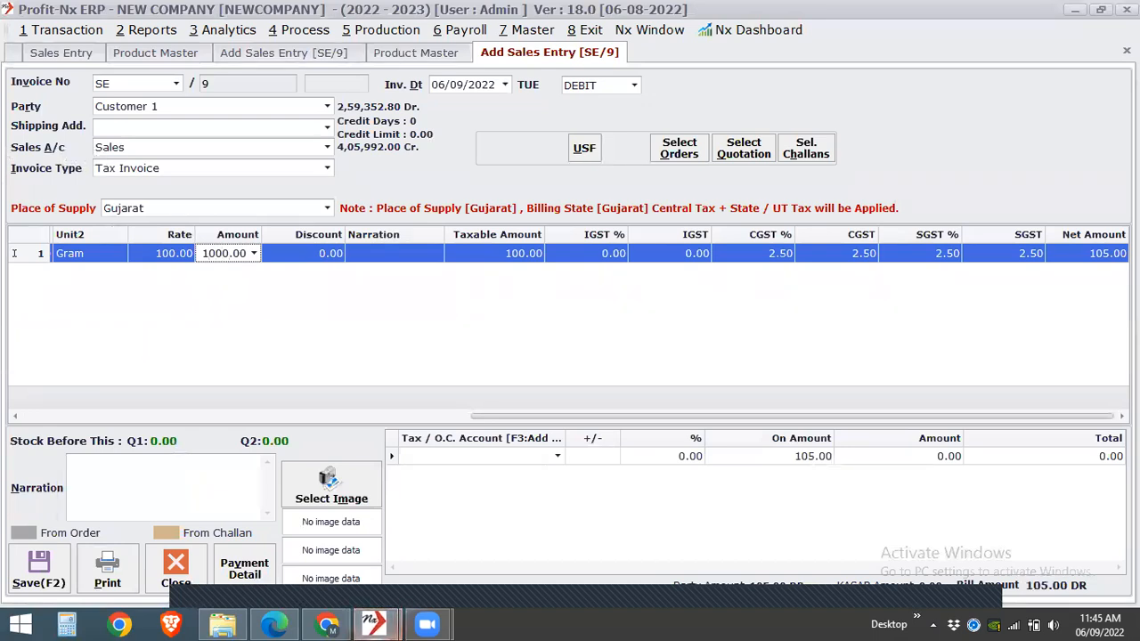
{"action": "key", "text": "Return"}
- Set the line amount to 1500 and close the sales entry without saving it
{"action": "left_click", "coordinate": [208, 258]}
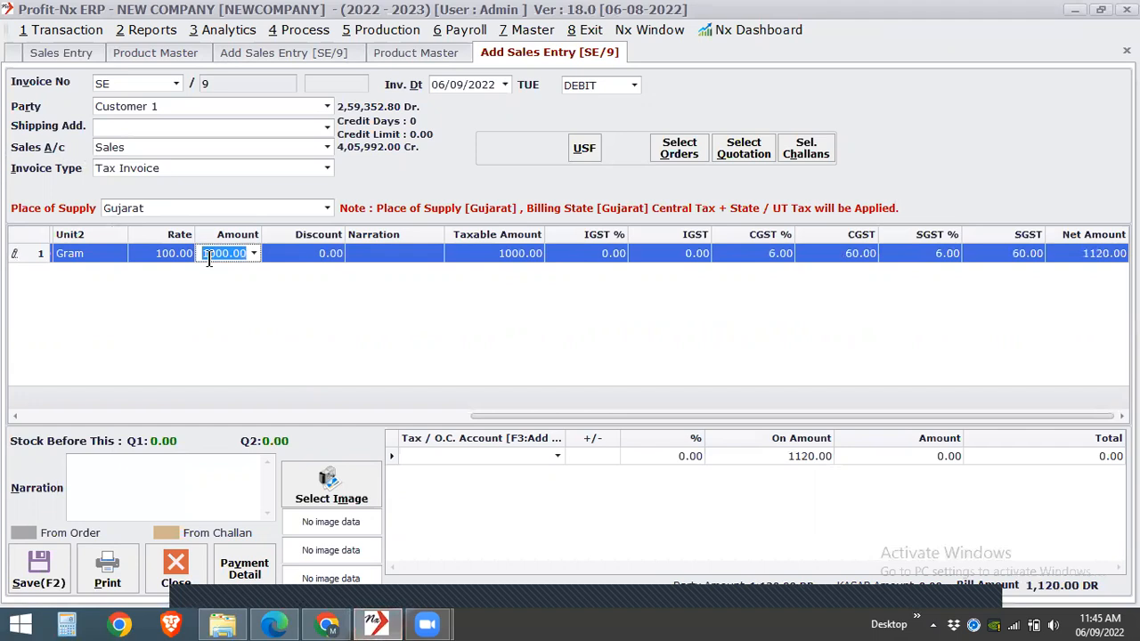
{"action": "type", "text": "11"}
{"action": "key", "text": "BackSpace"}
{"action": "key", "text": "BackSpace"}
{"action": "type", "text": "1500"}
{"action": "key", "text": "Return"}
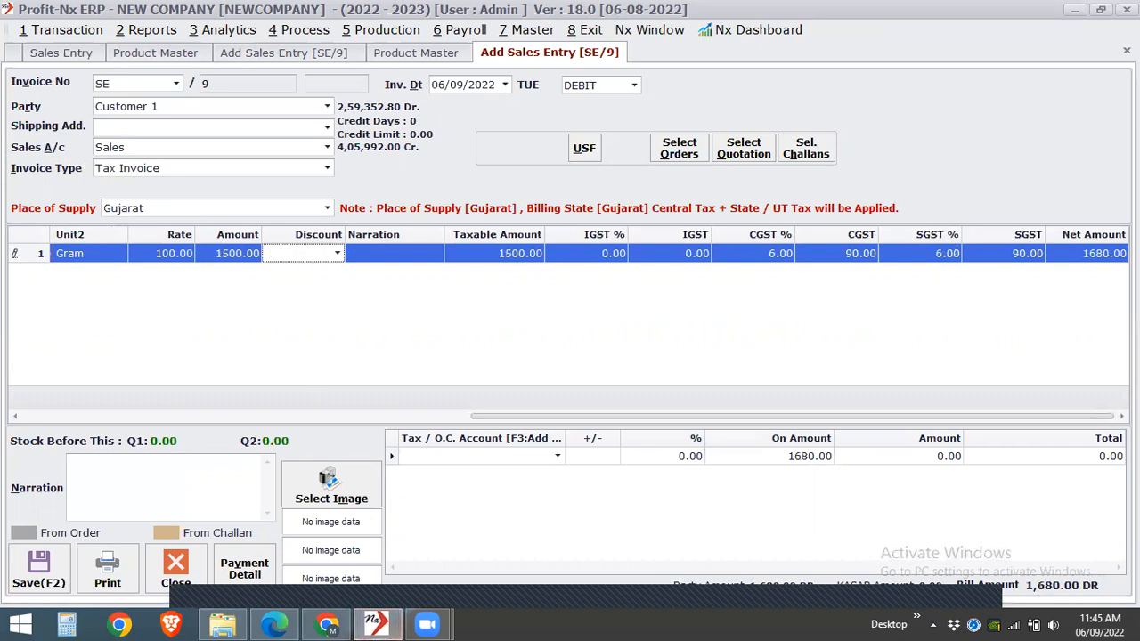
{"action": "left_click", "coordinate": [1126, 51]}
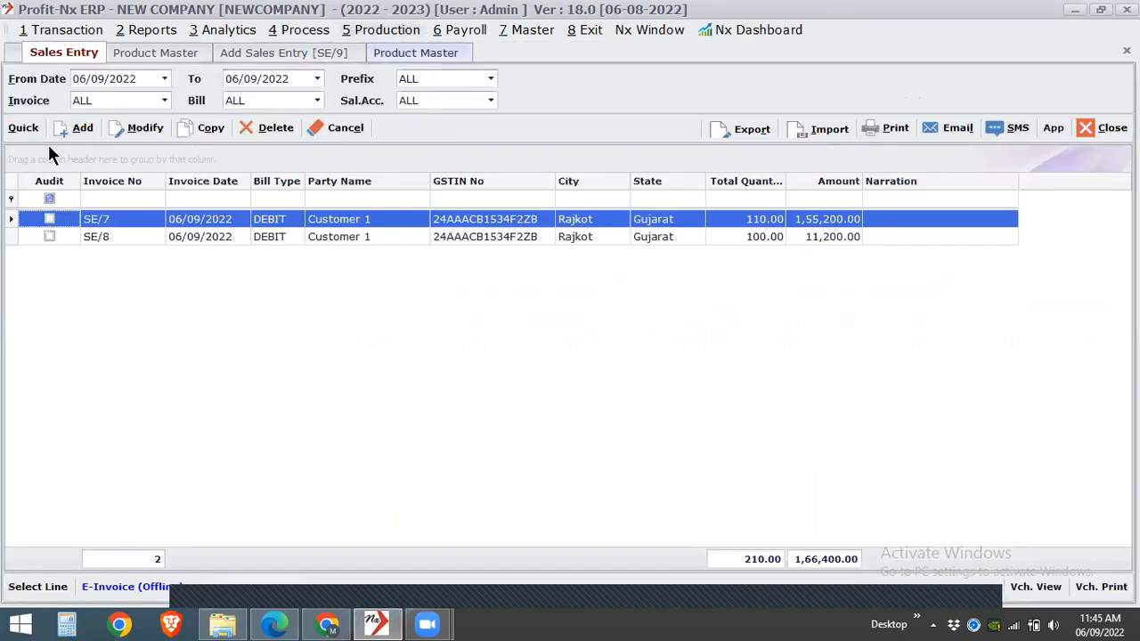
- Start a fresh sales entry and select the product Slab Wise on Amount without a quantity
{"action": "left_click", "coordinate": [76, 129]}
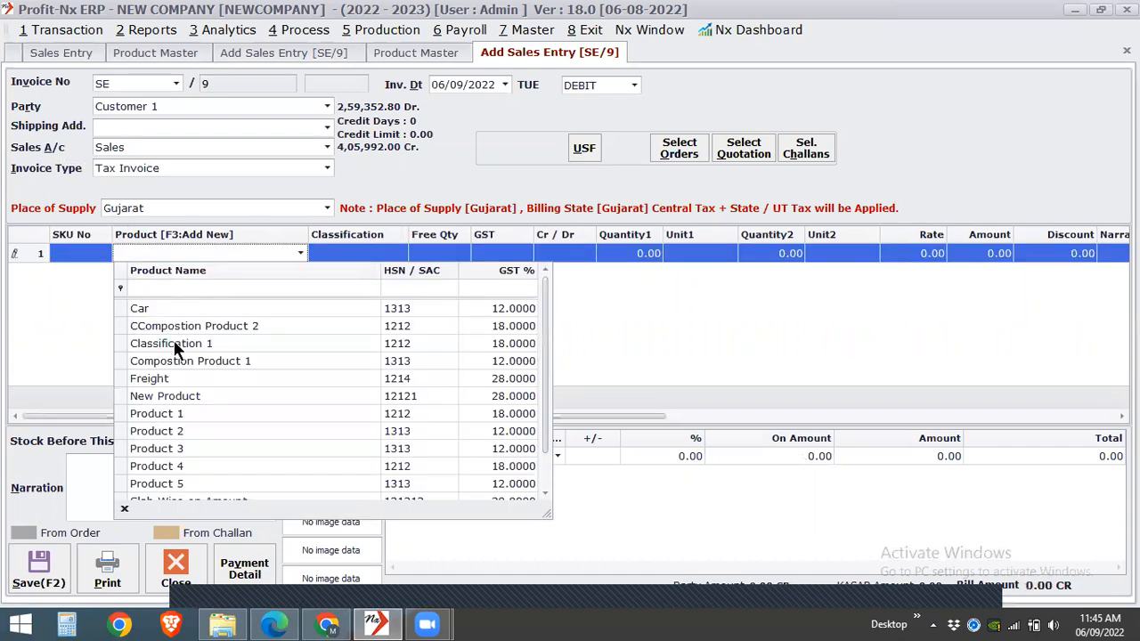
{"action": "type", "text": "ne"}
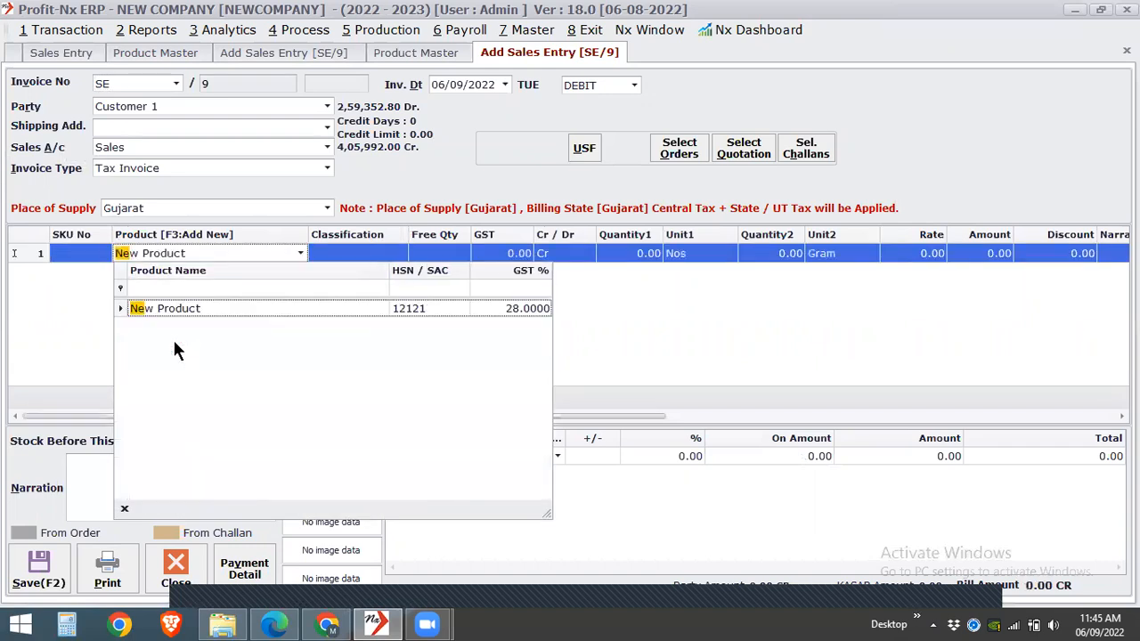
{"action": "type", "text": "sla"}
{"action": "key", "text": "Return"}
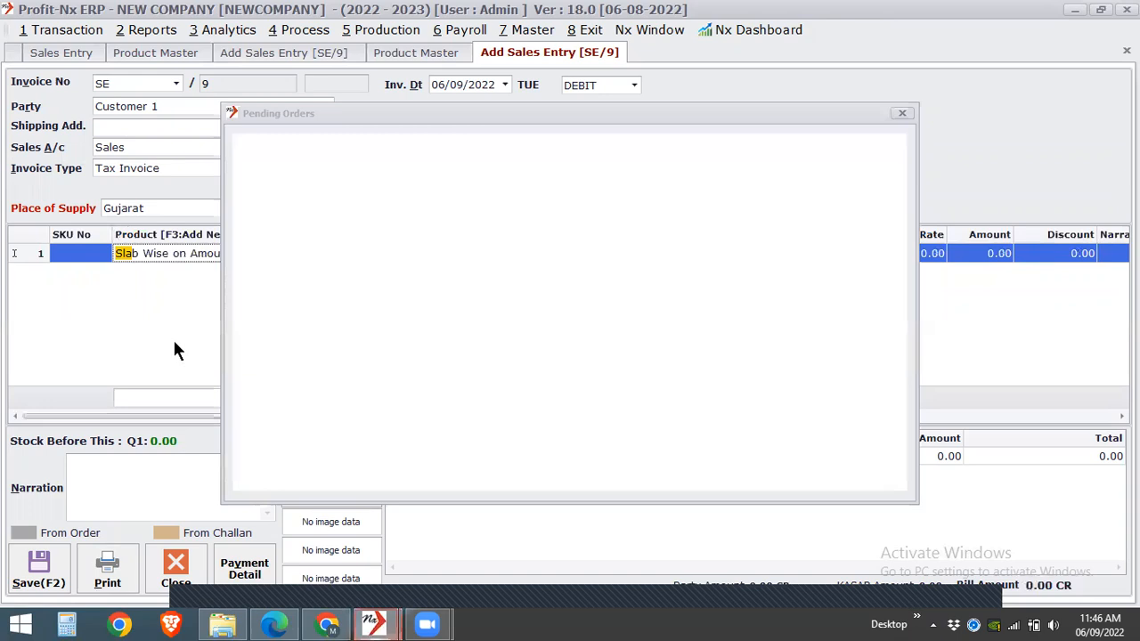
{"action": "key", "text": "Return"}
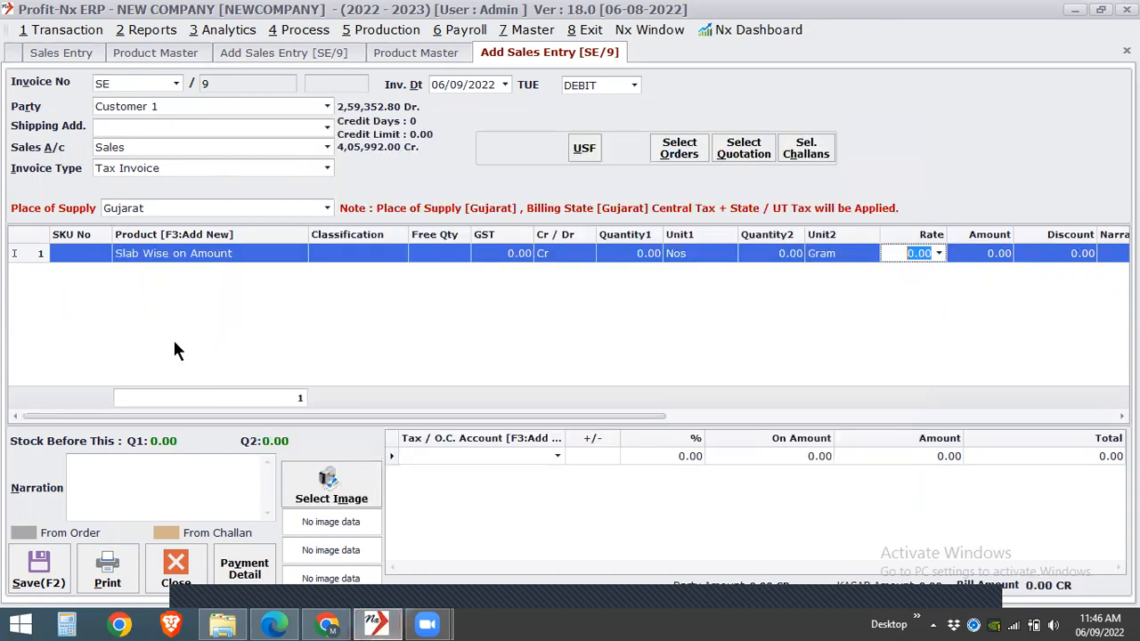
- Leave the rate empty, enter an amount of 1500 directly and check the line's CGST and SGST
{"action": "key", "text": "Return"}
{"action": "type", "text": "1500"}
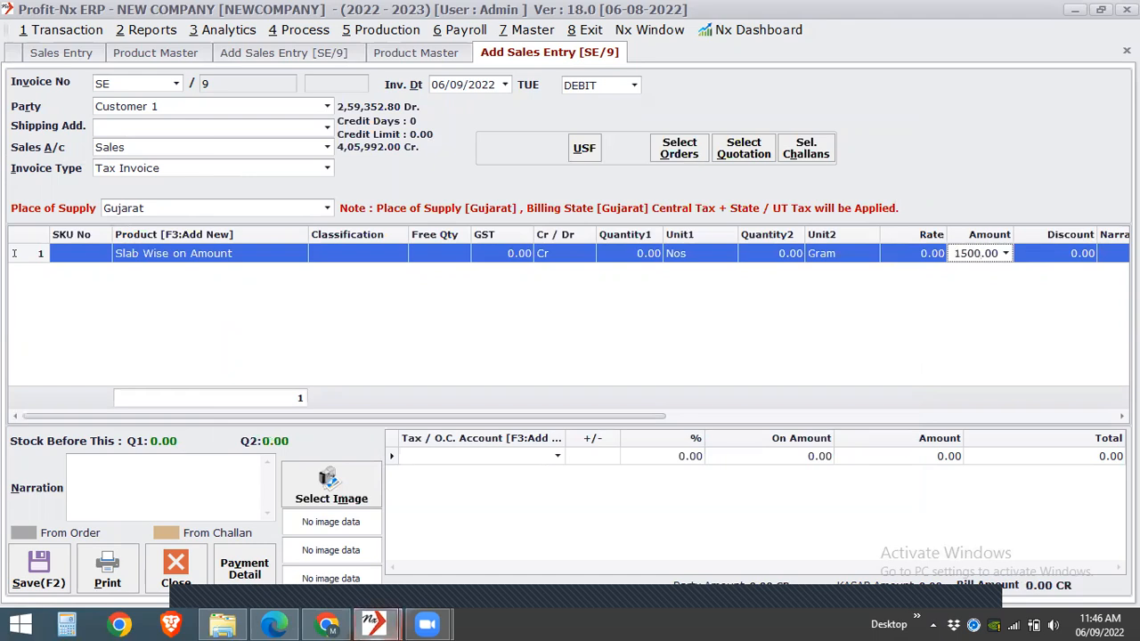
{"action": "key", "text": "Return"}
{"action": "left_click", "coordinate": [852, 416]}
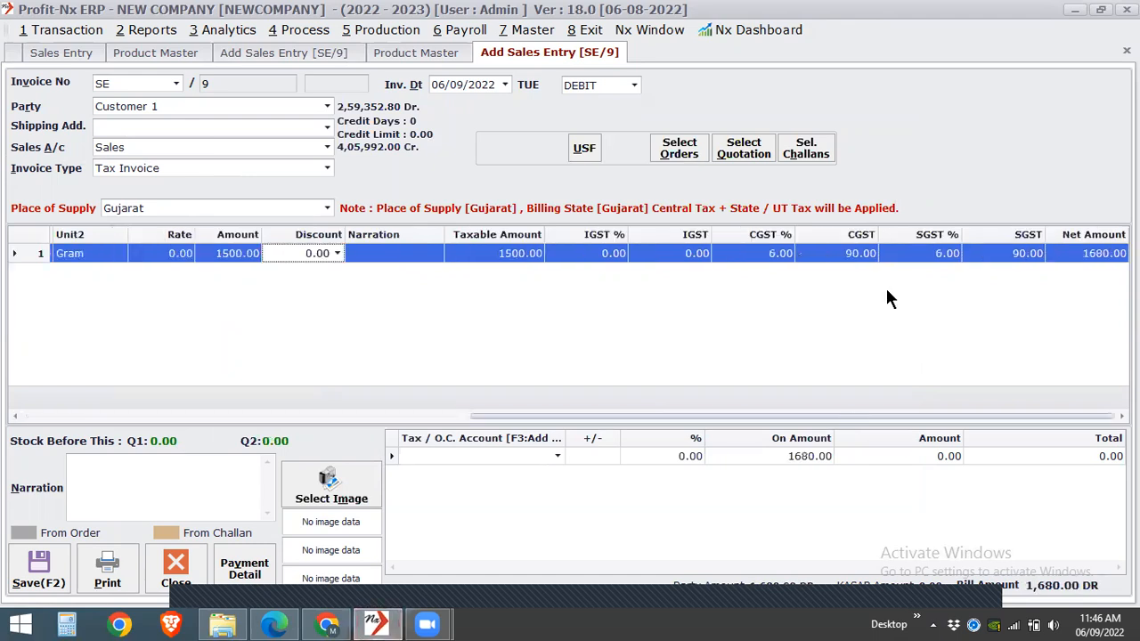
- Set the Slab Wise on Amount line's amount to 2001 with the rate left at 0.00 and check the GST
{"action": "left_click", "coordinate": [222, 256]}
{"action": "type", "text": "2001"}
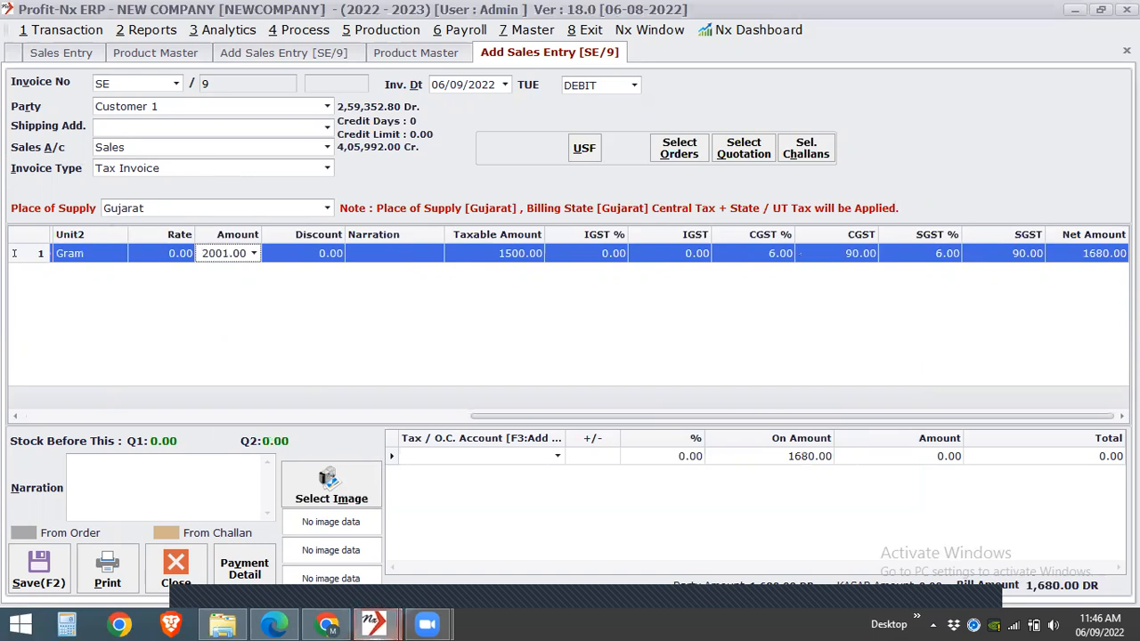
{"action": "key", "text": "Return"}
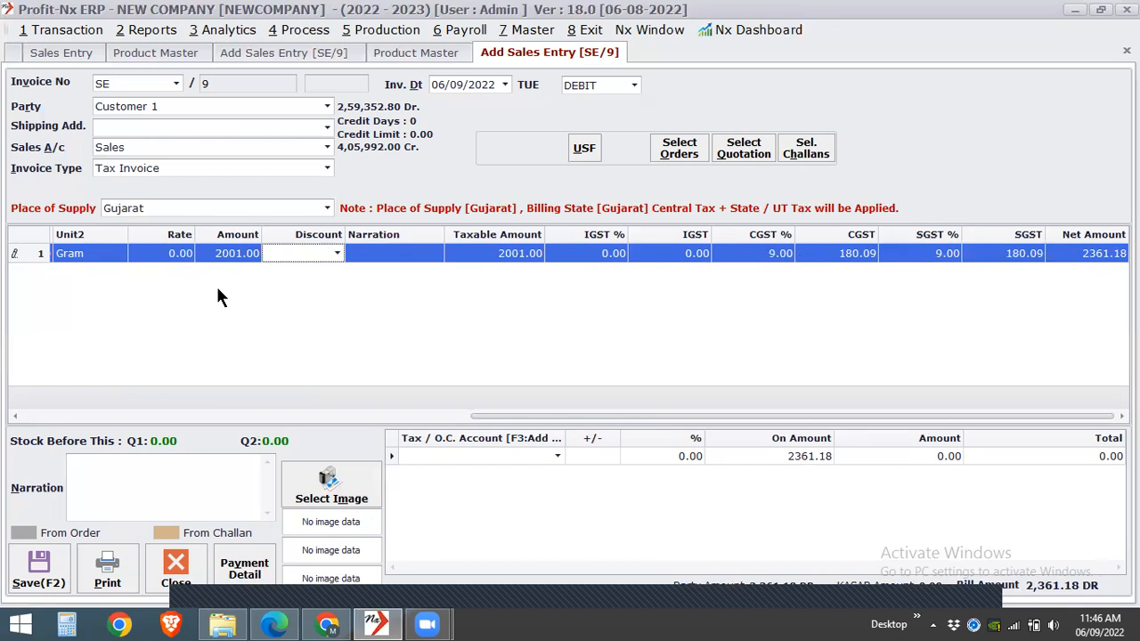
{"action": "key", "text": "shift+Tab"}
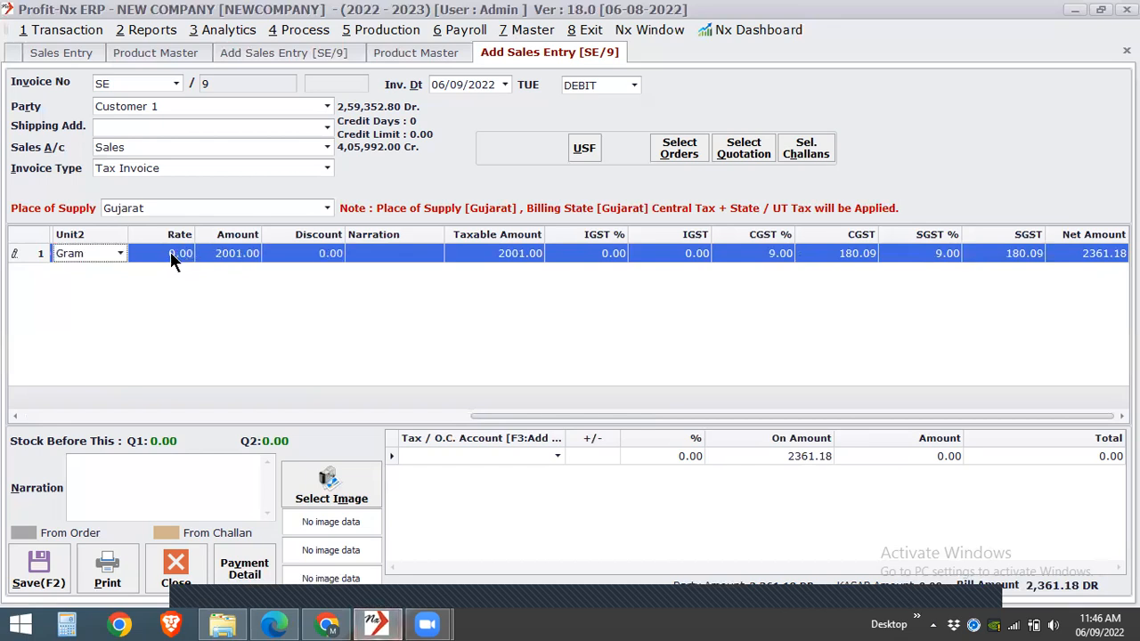
{"action": "left_click", "coordinate": [171, 252]}
{"action": "left_click", "coordinate": [217, 260]}
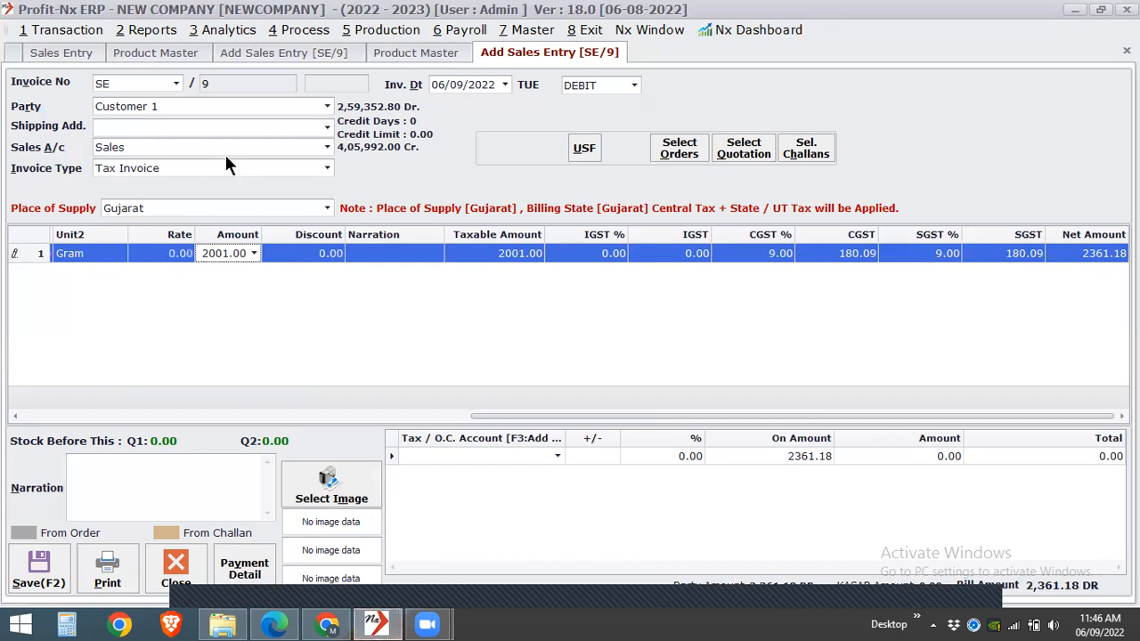
{"action": "left_click", "coordinate": [256, 356]}
- Switch to the other open sales entry and reselect New Product on its line without picking a pending order
{"action": "left_click", "coordinate": [237, 56]}
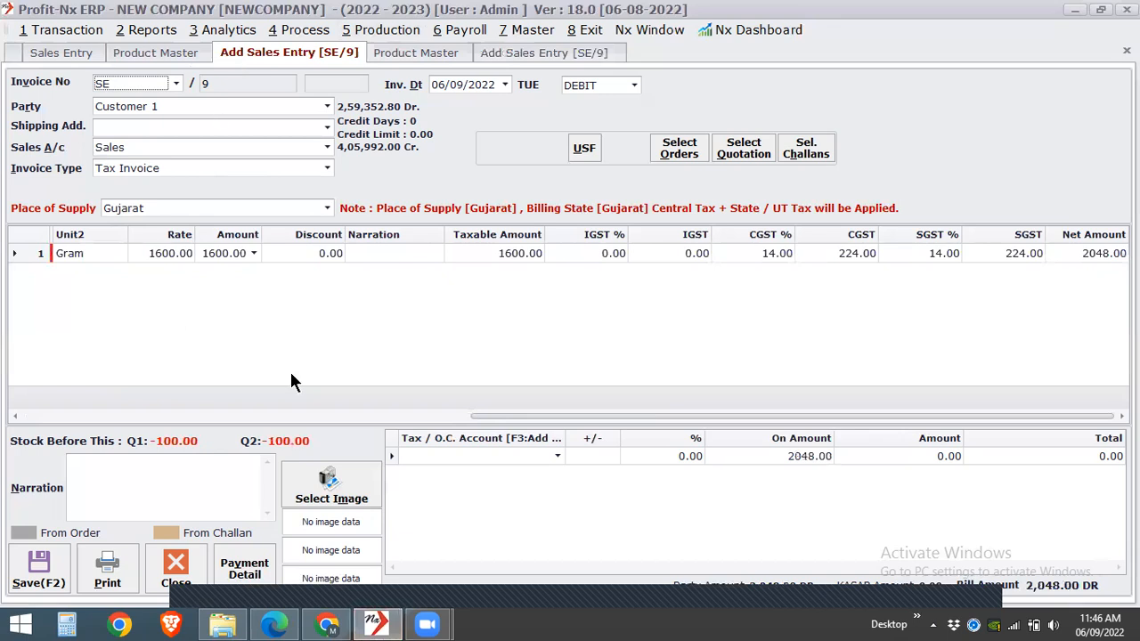
{"action": "left_click", "coordinate": [309, 414]}
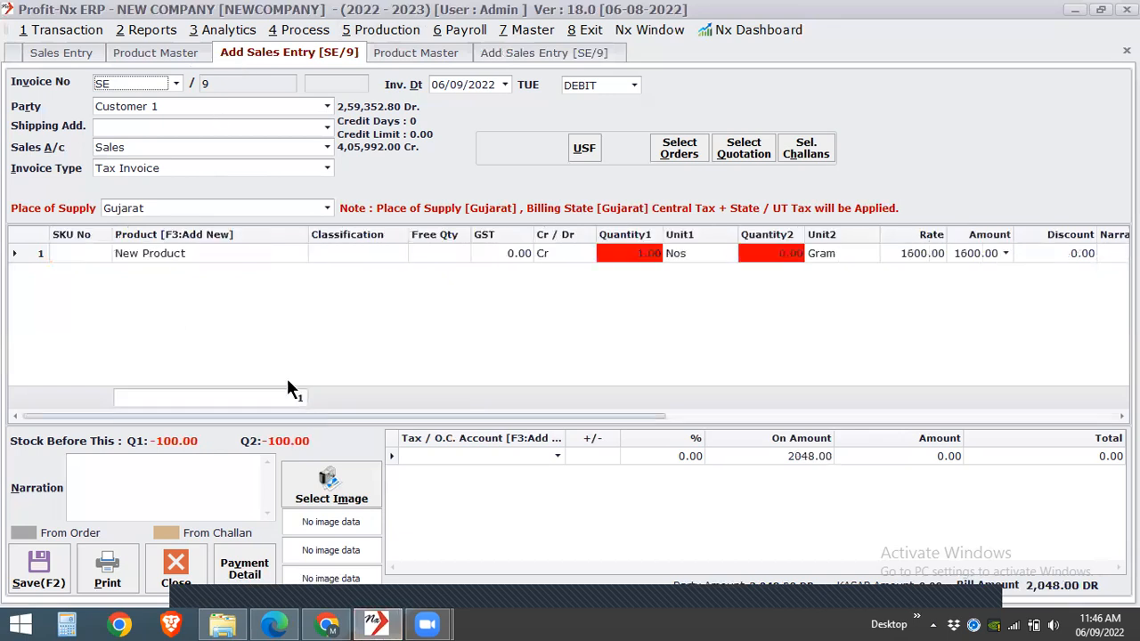
{"action": "left_click", "coordinate": [204, 249]}
{"action": "type", "text": "Ne"}
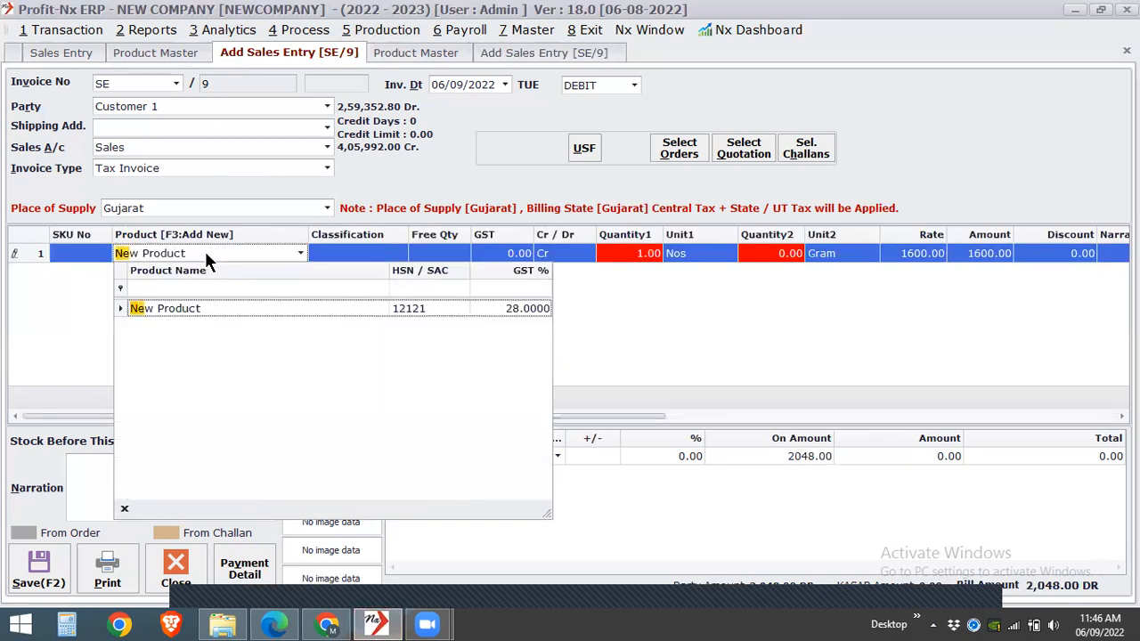
{"action": "key", "text": "Return"}
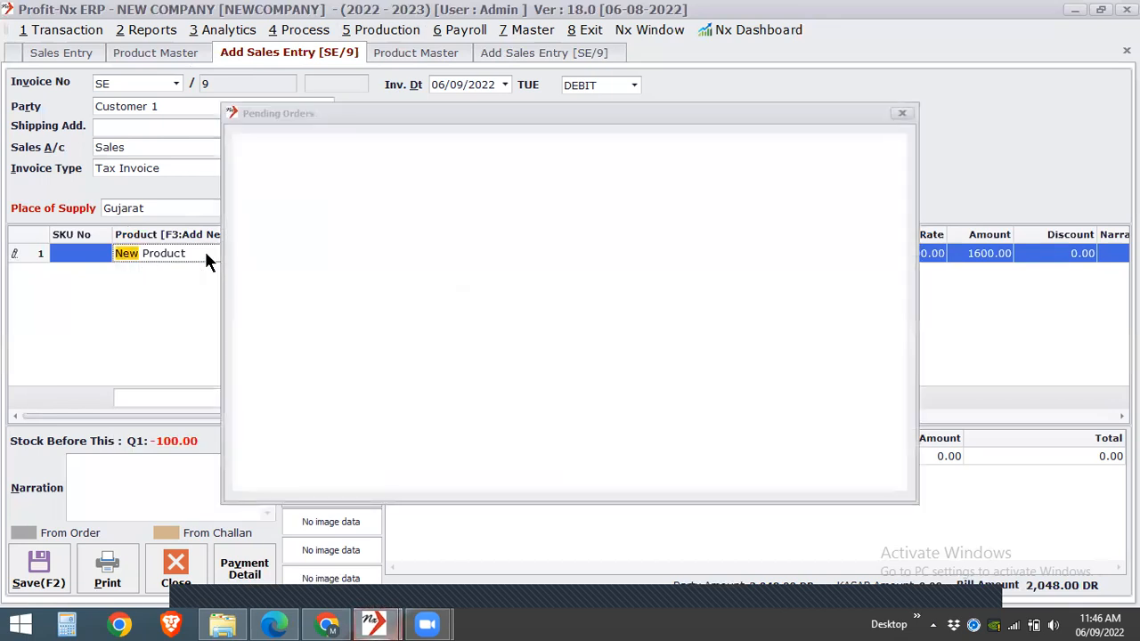
{"action": "key", "text": "Return"}
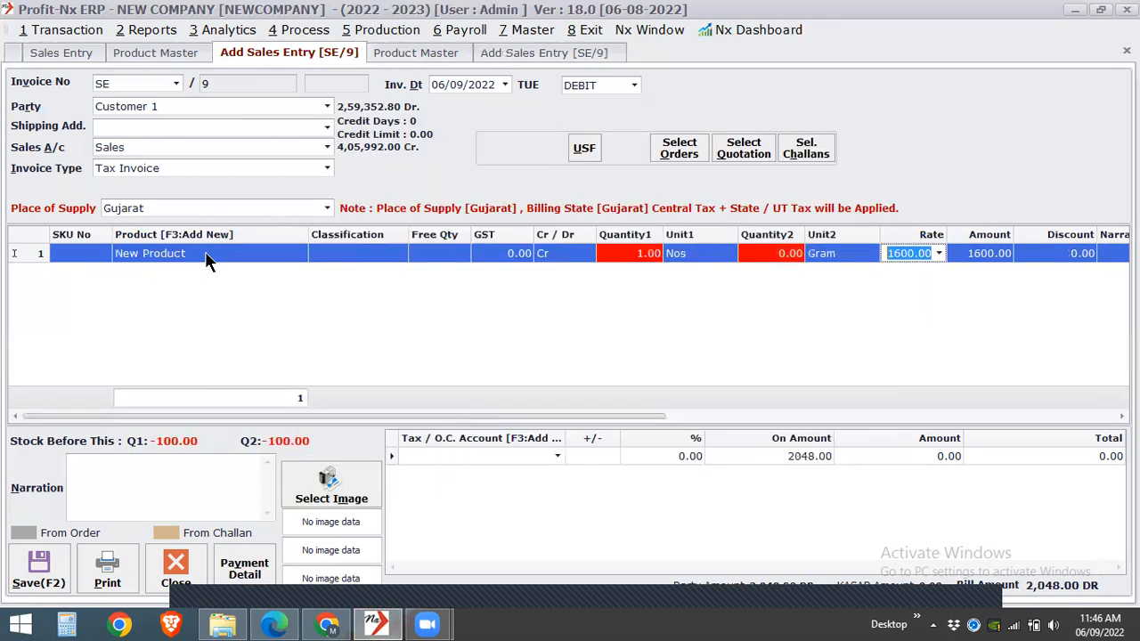
- Clear the New Product line's rate, enter an amount of 1600 directly and check its CGST and SGST
{"action": "key", "text": "BackSpace"}
{"action": "key", "text": "Return"}
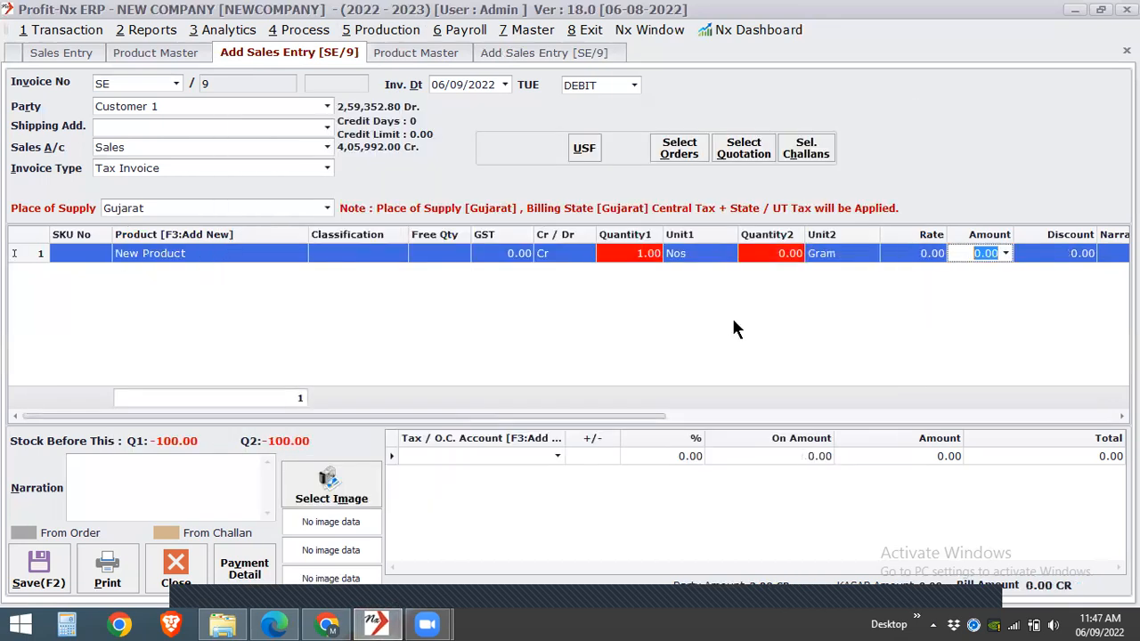
{"action": "type", "text": "1600"}
{"action": "key", "text": "Return"}
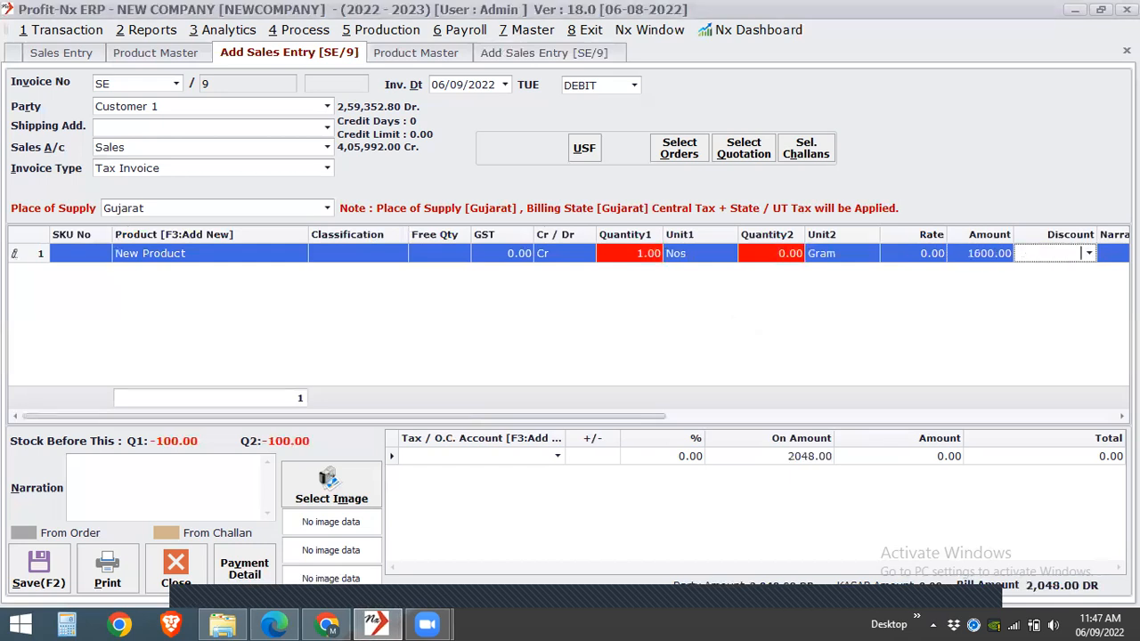
{"action": "left_click", "coordinate": [836, 416]}
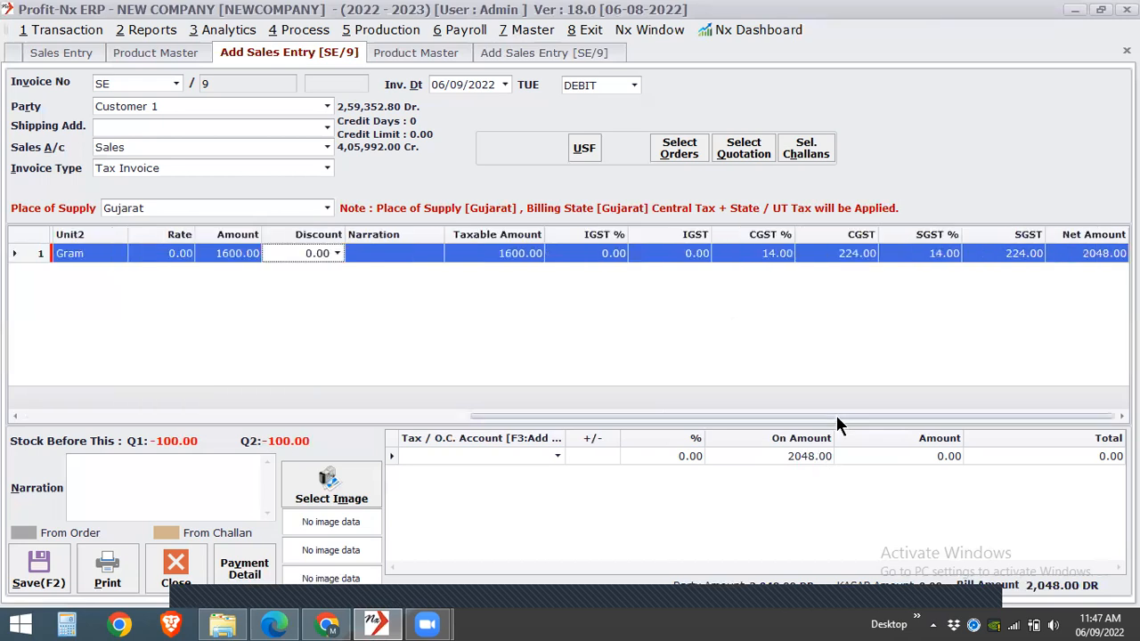
- Clear the New Product line's Quantity1, re-enter the amount as 1600 and check the line's CGST and SGST
{"action": "left_click_drag", "start_coordinate": [574, 415], "coordinate": [314, 415]}
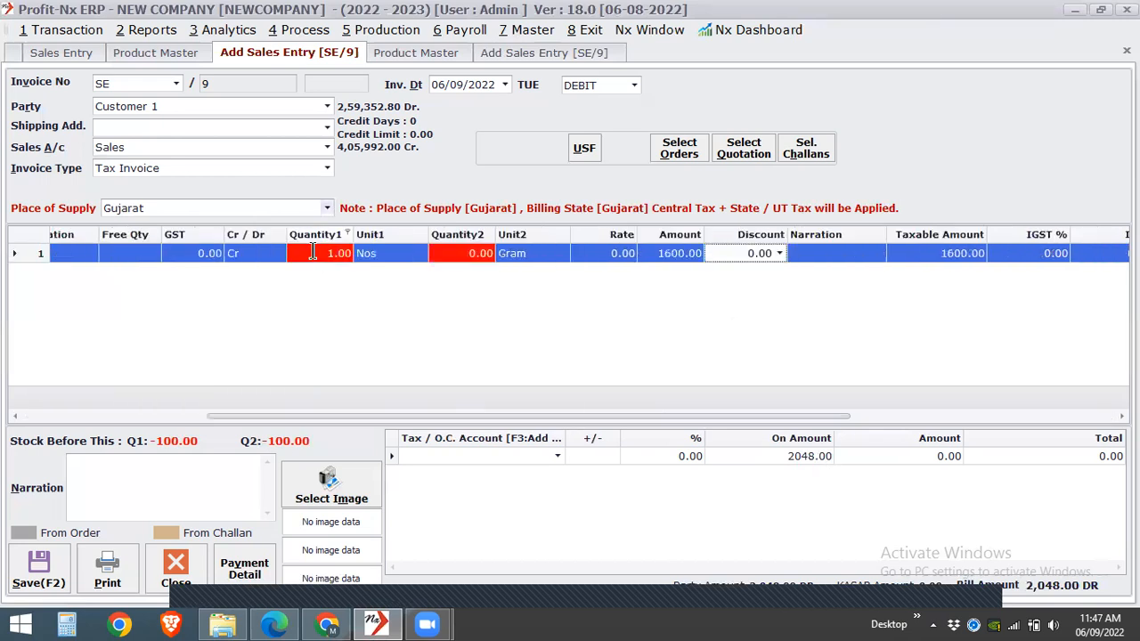
{"action": "left_click", "coordinate": [312, 253]}
{"action": "key", "text": "Return"}
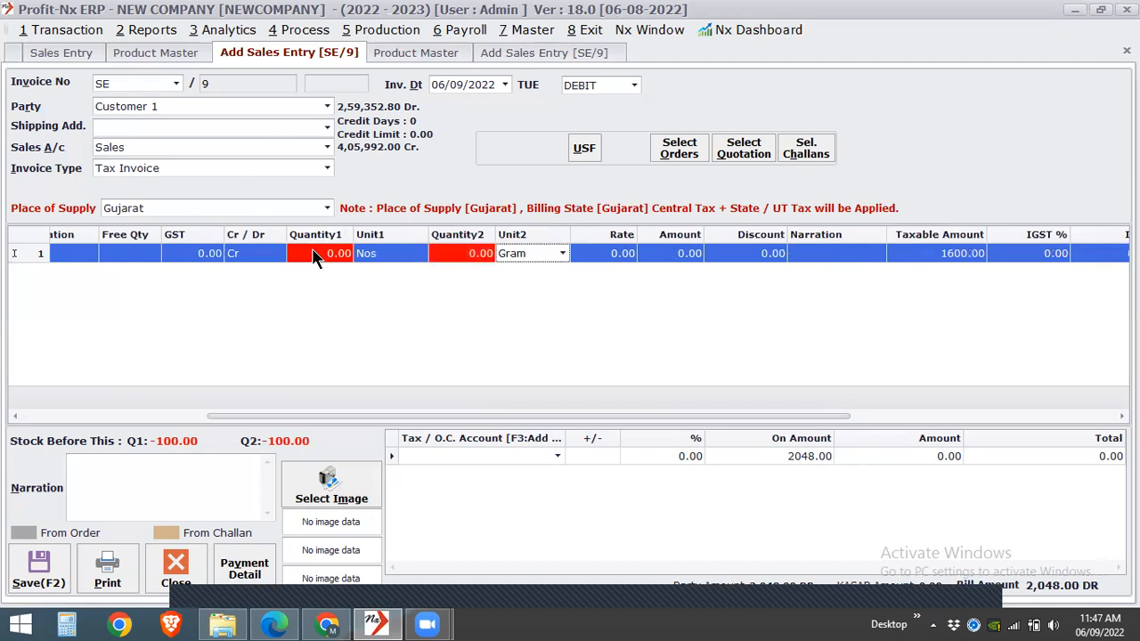
{"action": "key", "text": "Return"}
{"action": "key", "text": "Return"}
{"action": "type", "text": "1600"}
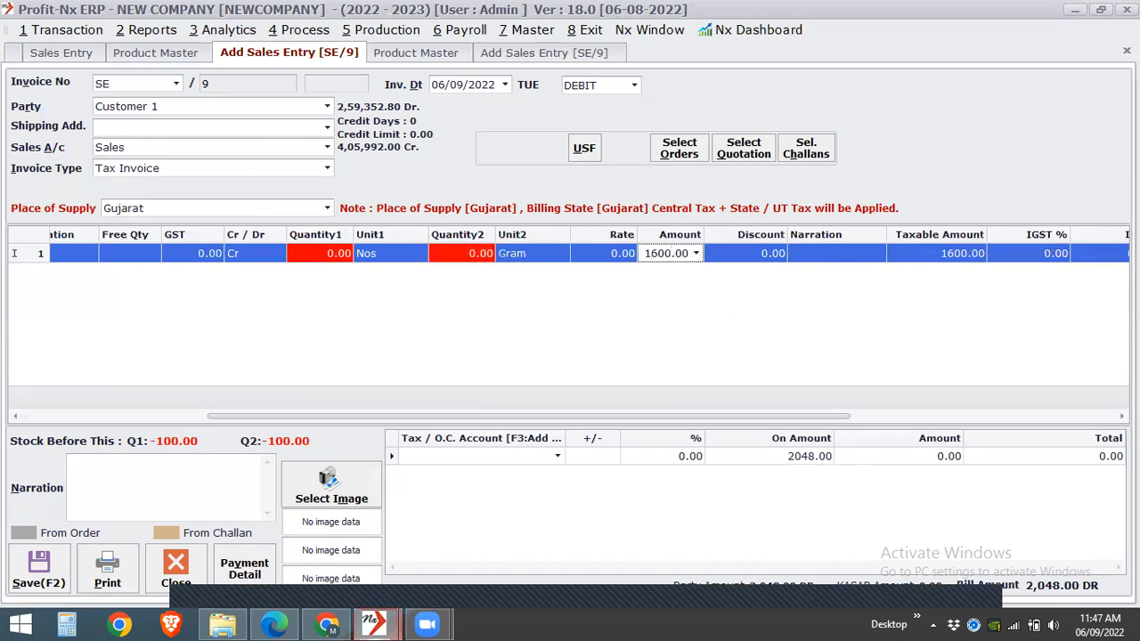
{"action": "key", "text": "Return"}
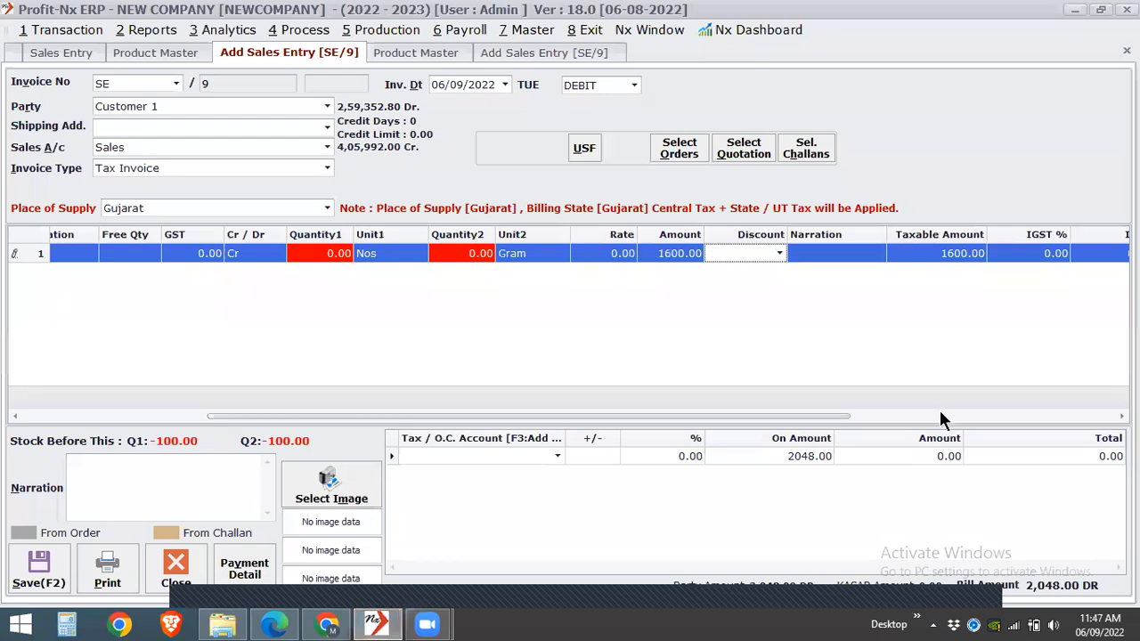
{"action": "left_click", "coordinate": [941, 416]}
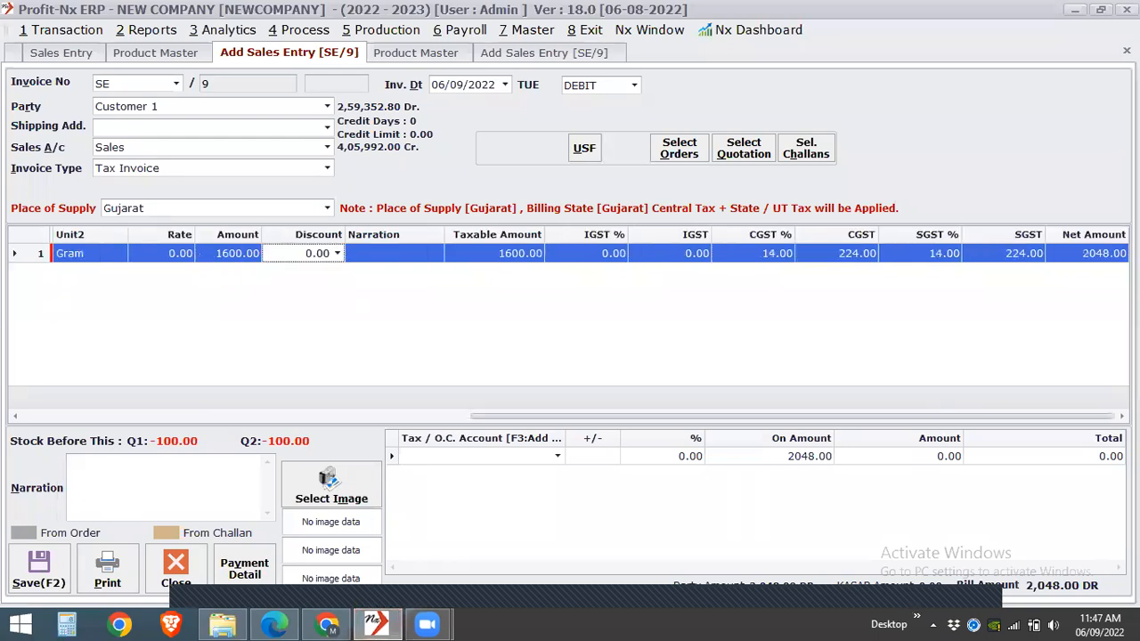
- Close both open sales entries without saving and start a fresh one with New Product, skipping pending orders
{"action": "left_click", "coordinate": [1126, 51]}
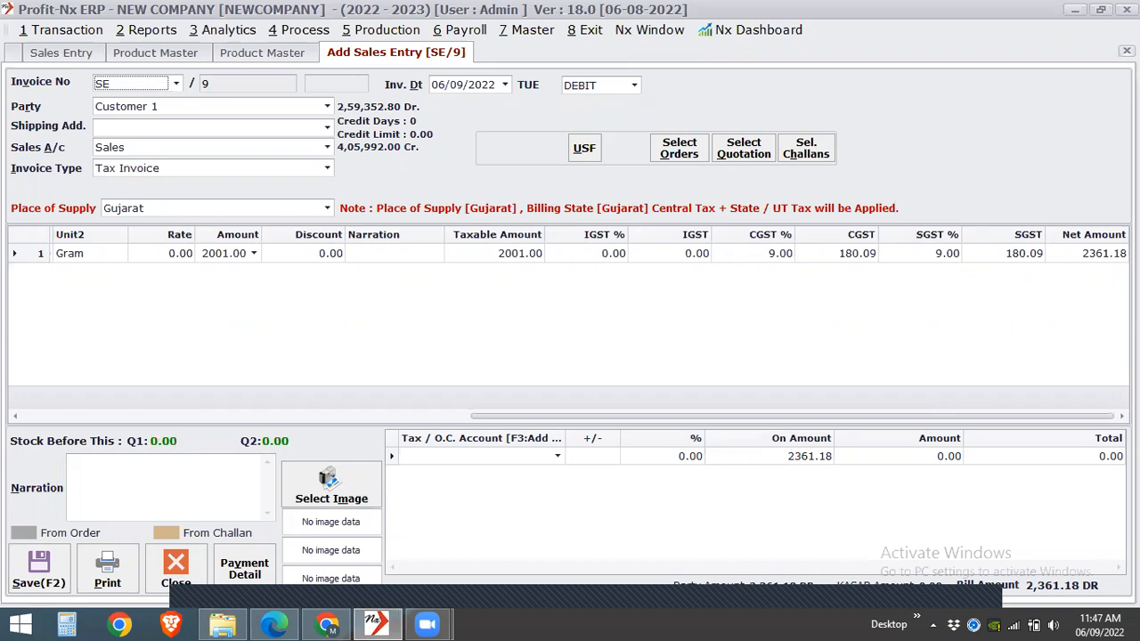
{"action": "left_click", "coordinate": [1127, 51]}
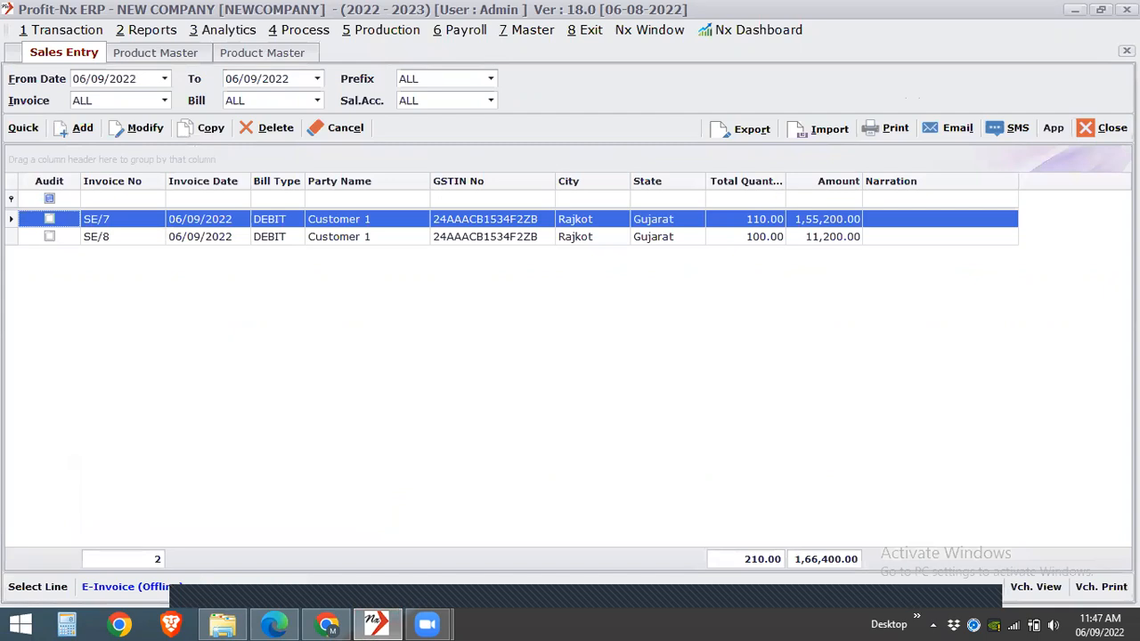
{"action": "left_click", "coordinate": [87, 127]}
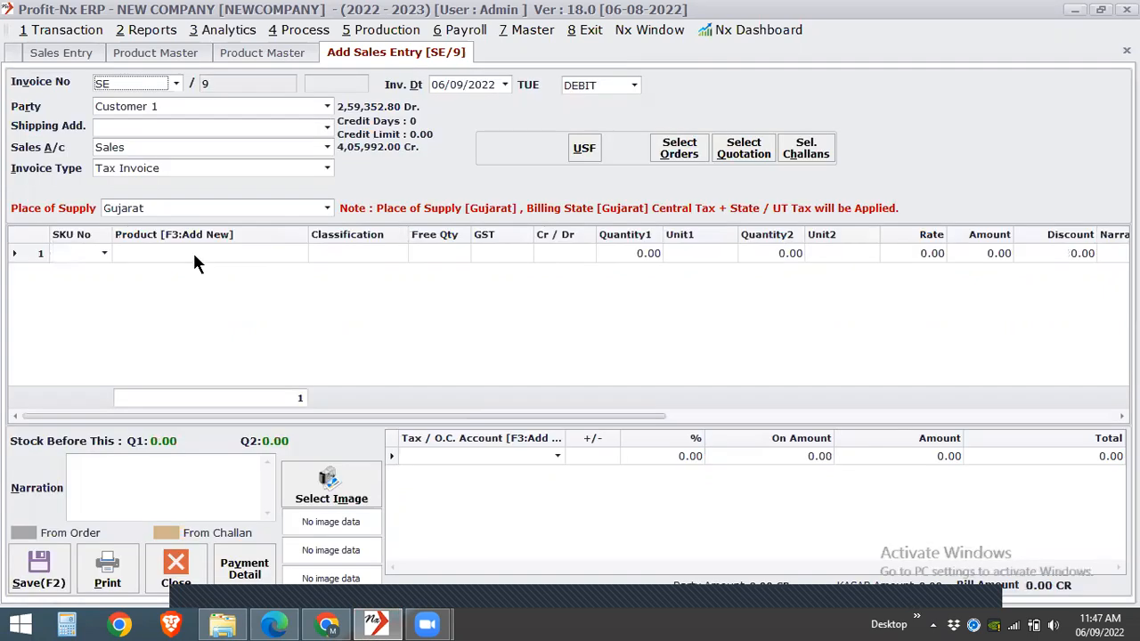
{"action": "left_click", "coordinate": [193, 253]}
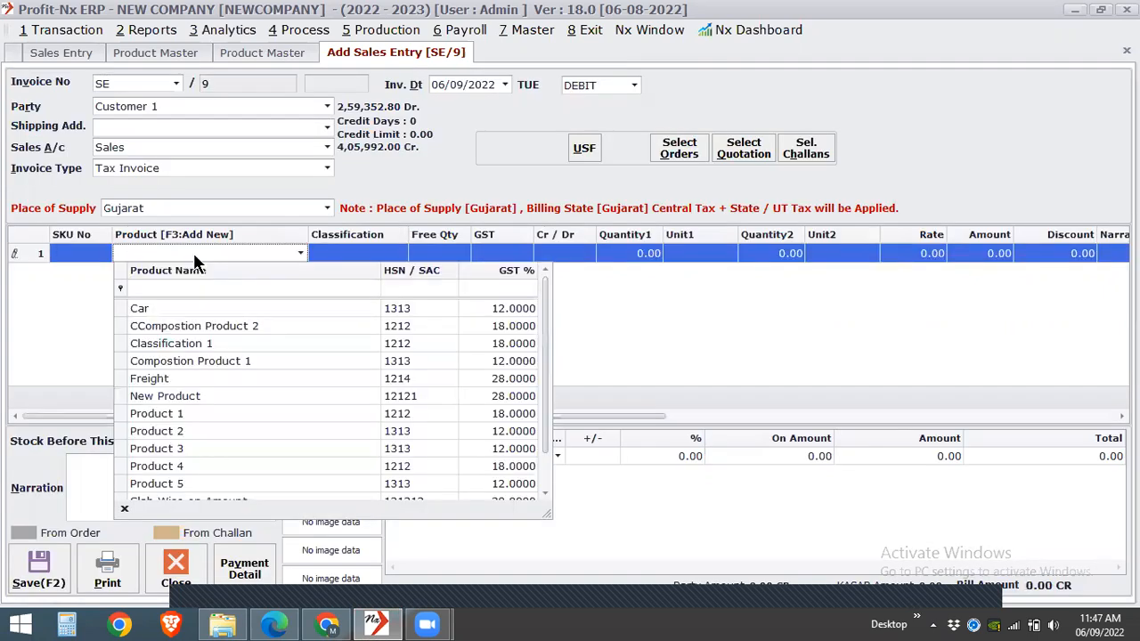
{"action": "type", "text": "New Product"}
{"action": "key", "text": "Return"}
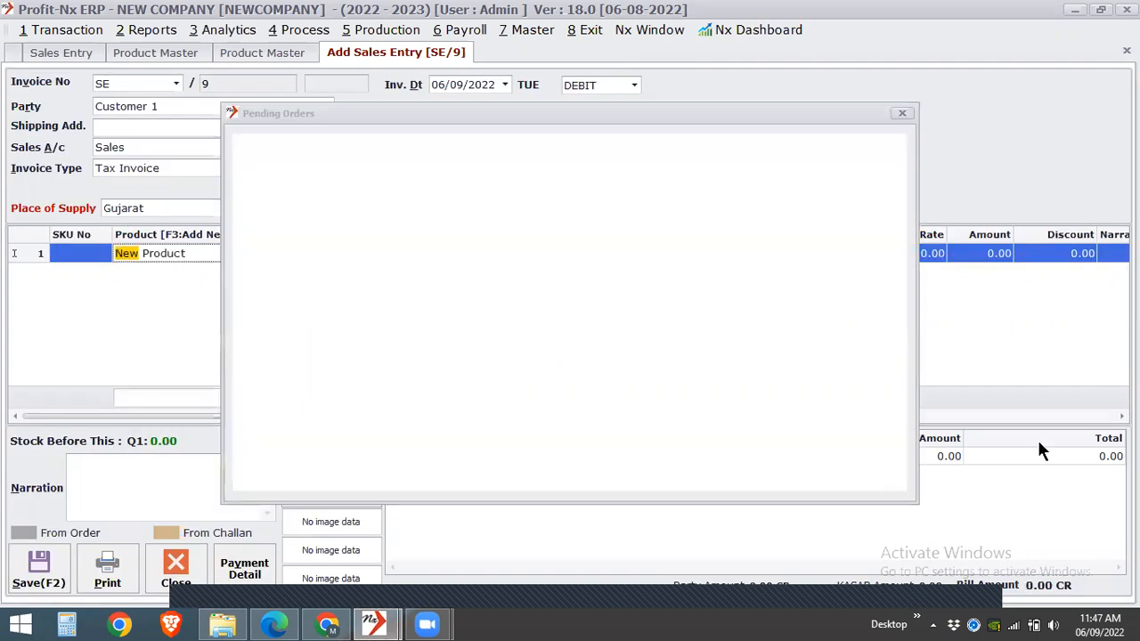
{"action": "key", "text": "Escape"}
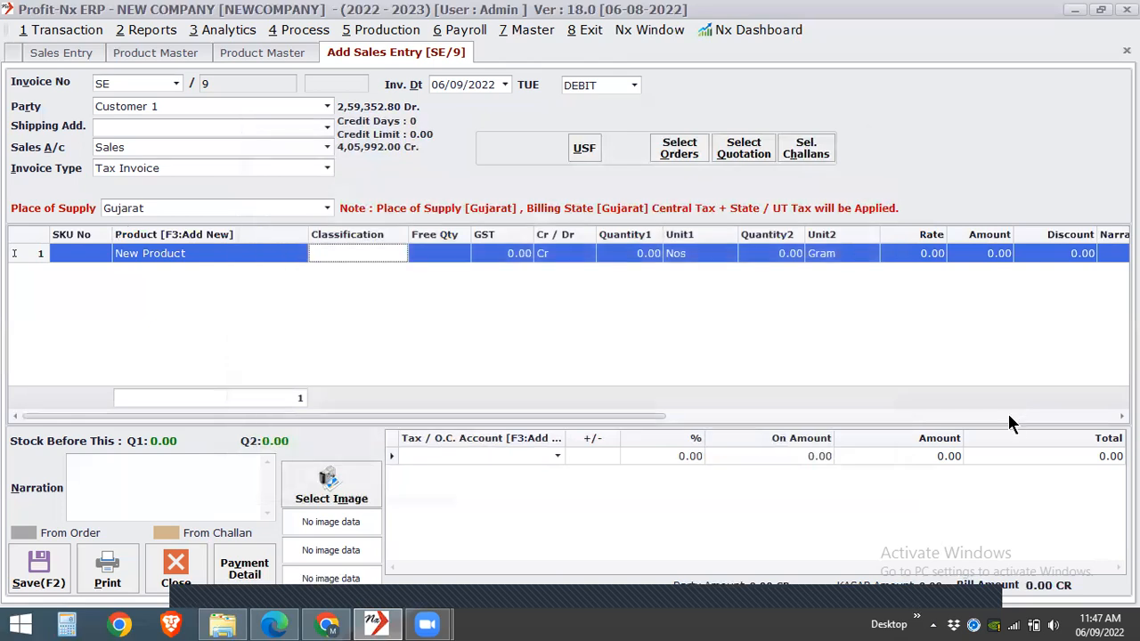
- Enter an amount of 999 directly on the New Product line and check its CGST and SGST
{"action": "left_click", "coordinate": [1009, 416]}
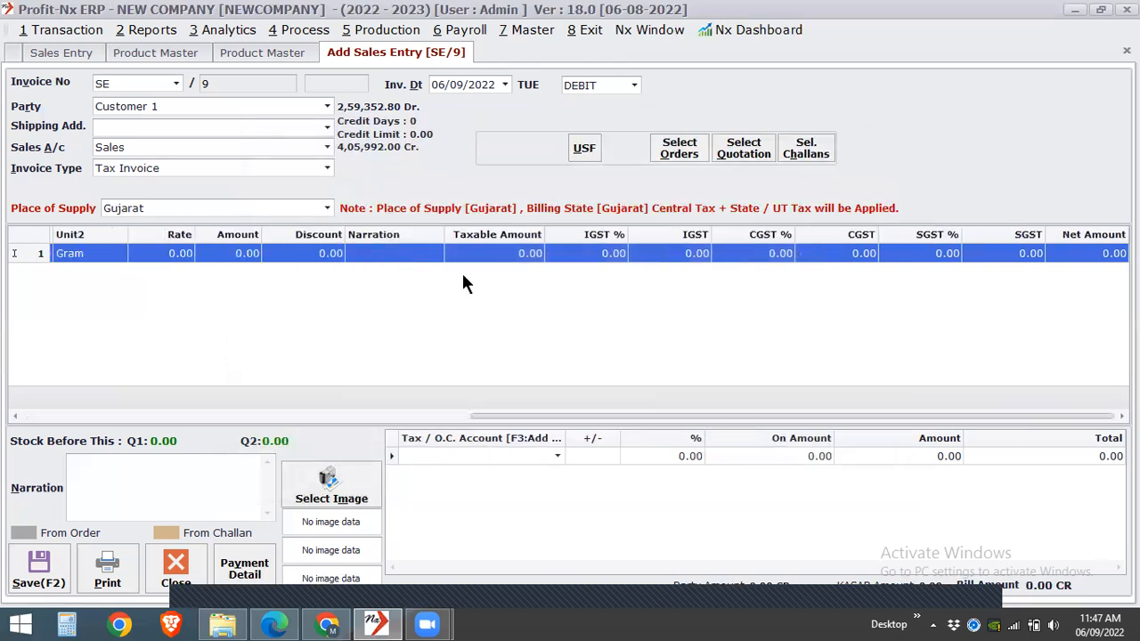
{"action": "left_click", "coordinate": [213, 256]}
{"action": "type", "text": "999"}
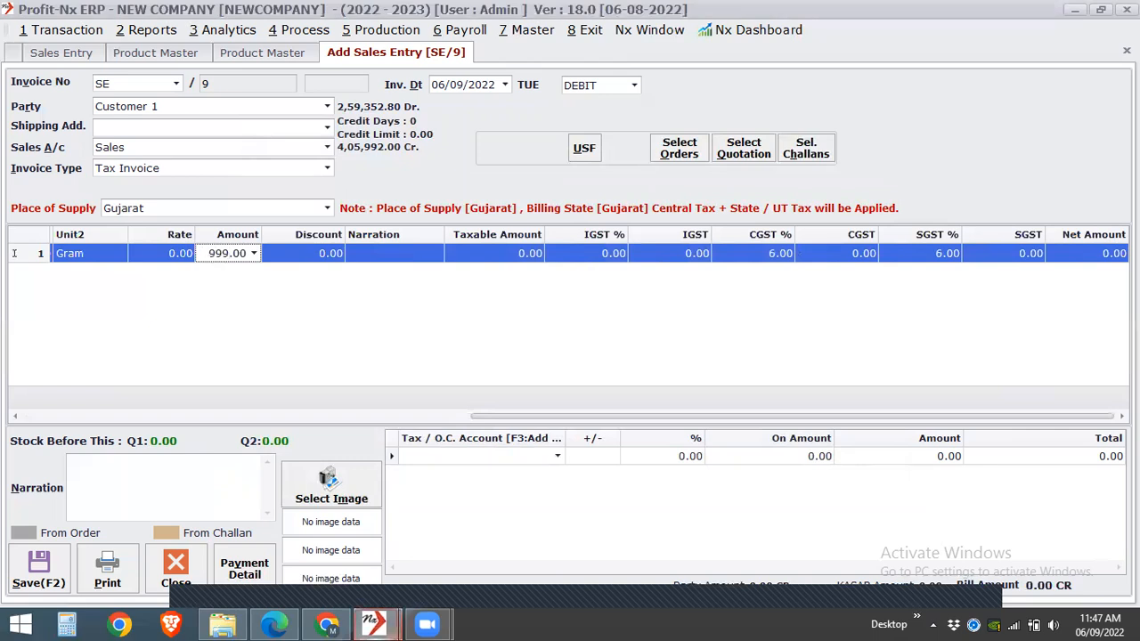
{"action": "key", "text": "Return"}
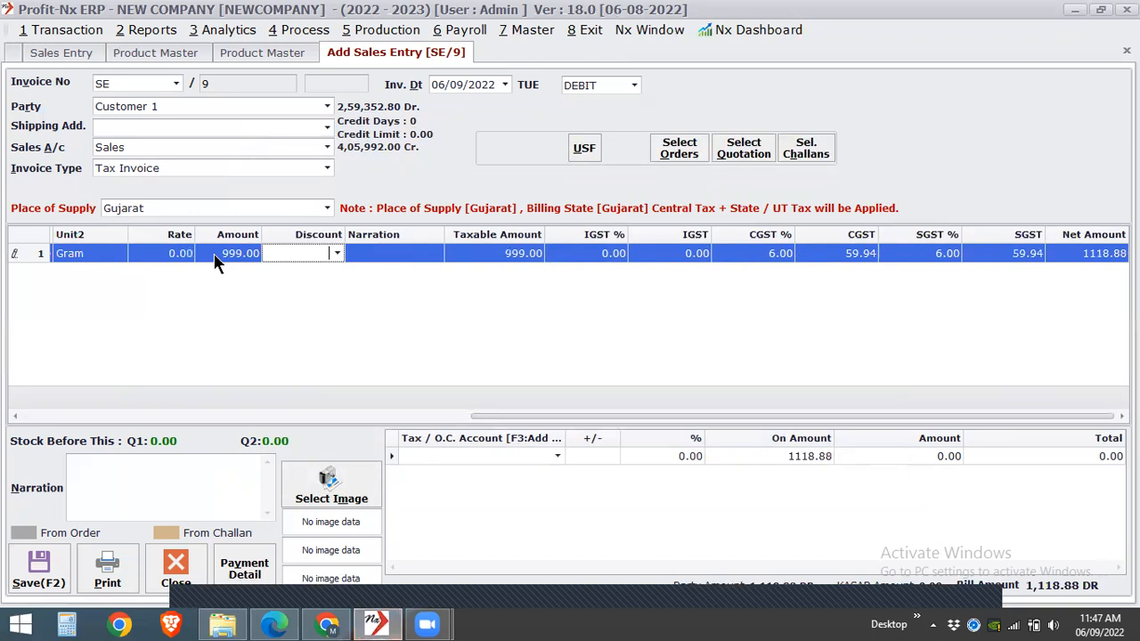
{"action": "left_click", "coordinate": [214, 254]}
{"action": "key", "text": "Escape"}
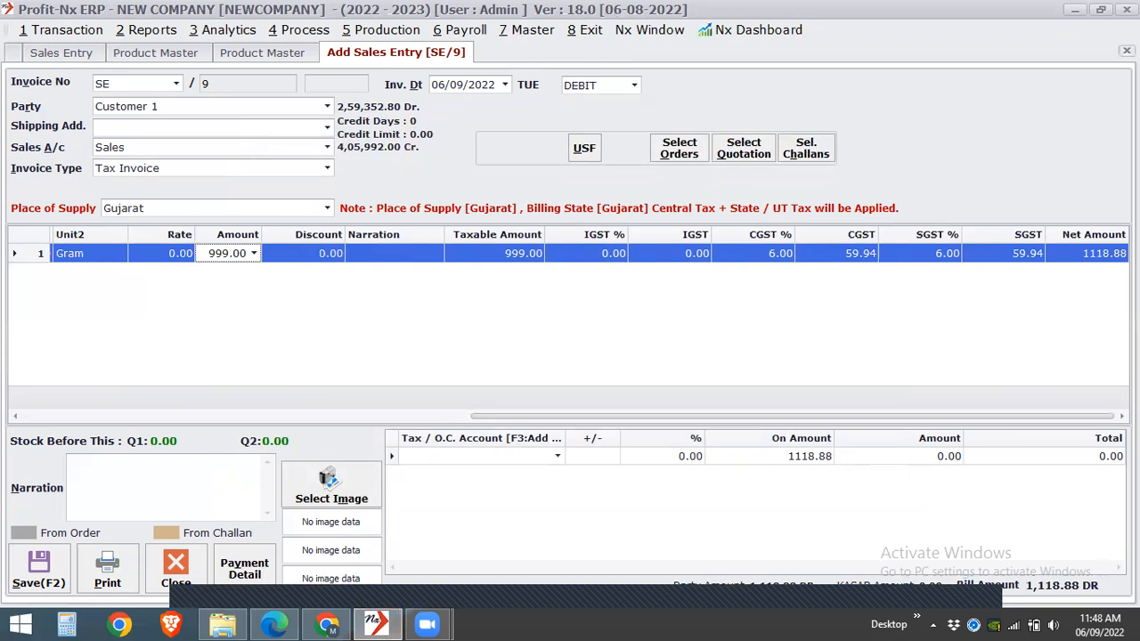
- Close the sales entry without saving it, along with the Sales Entry list and both Product Master windows
{"action": "left_click", "coordinate": [1127, 51]}
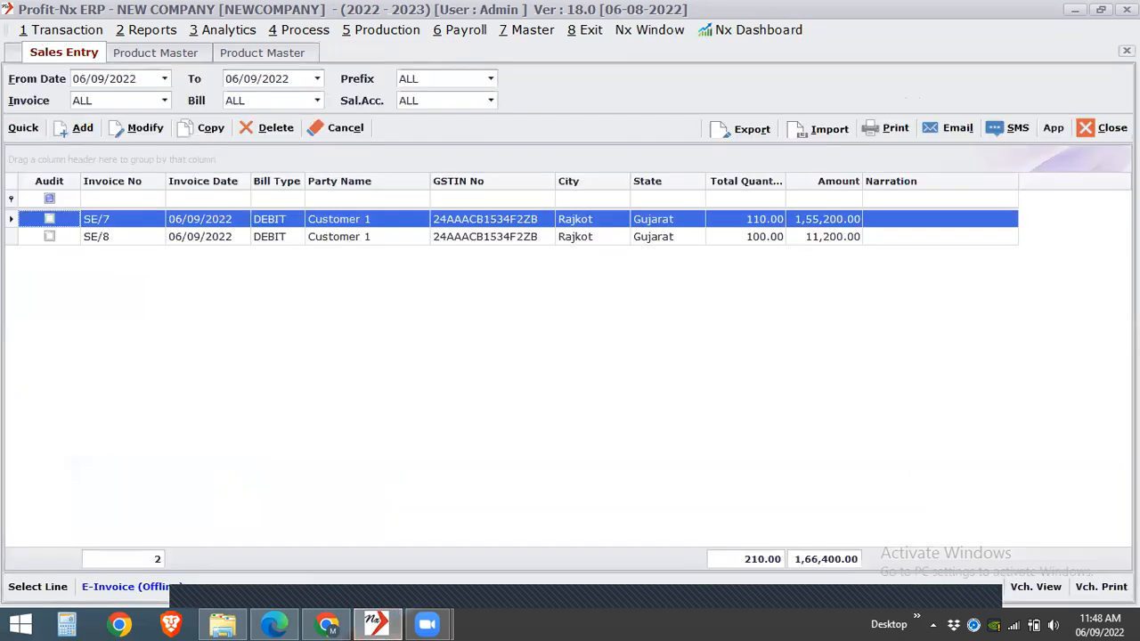
{"action": "left_click", "coordinate": [1127, 51]}
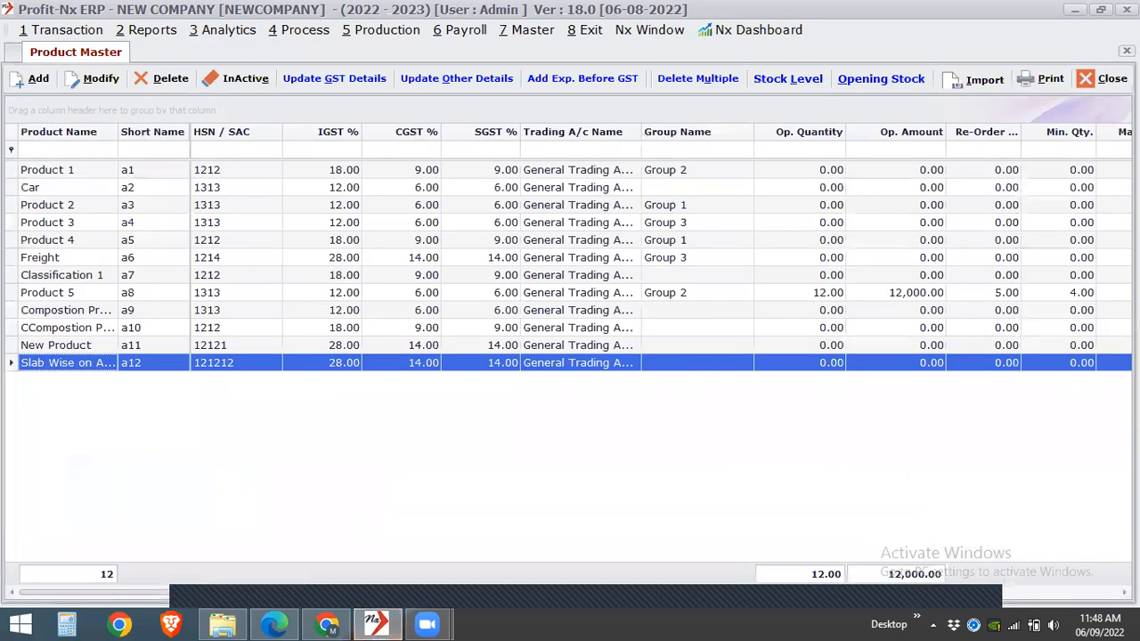
{"action": "left_click", "coordinate": [1127, 51]}
{"action": "left_click", "coordinate": [1127, 51]}
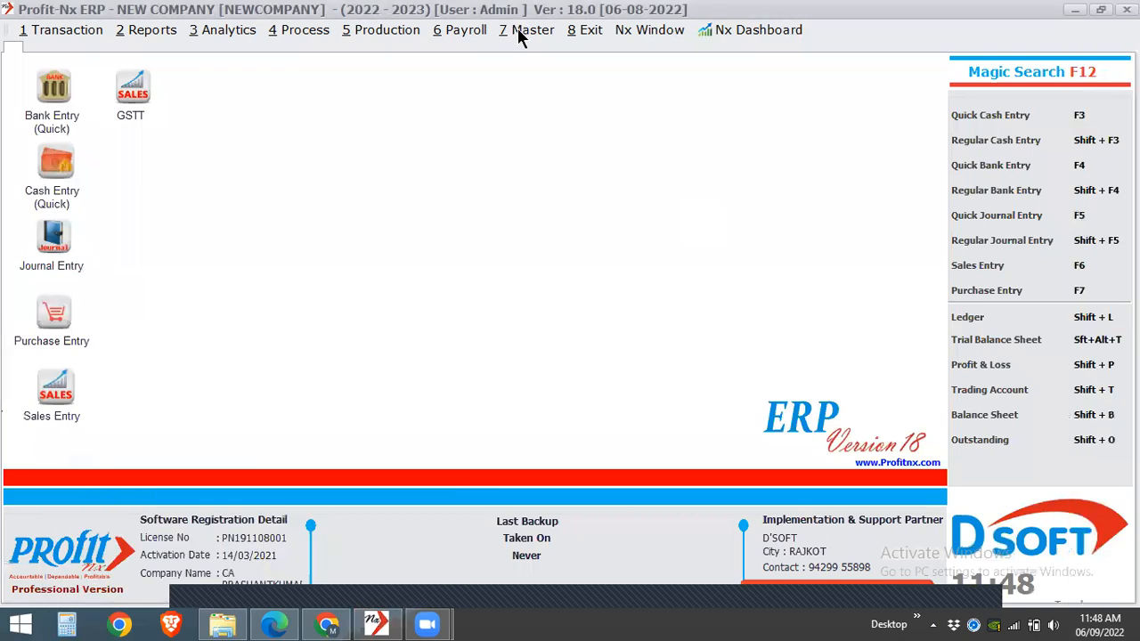
- Open the GST (Goods & Service Tax) options in the Environment Setting
{"action": "left_click", "coordinate": [519, 29]}
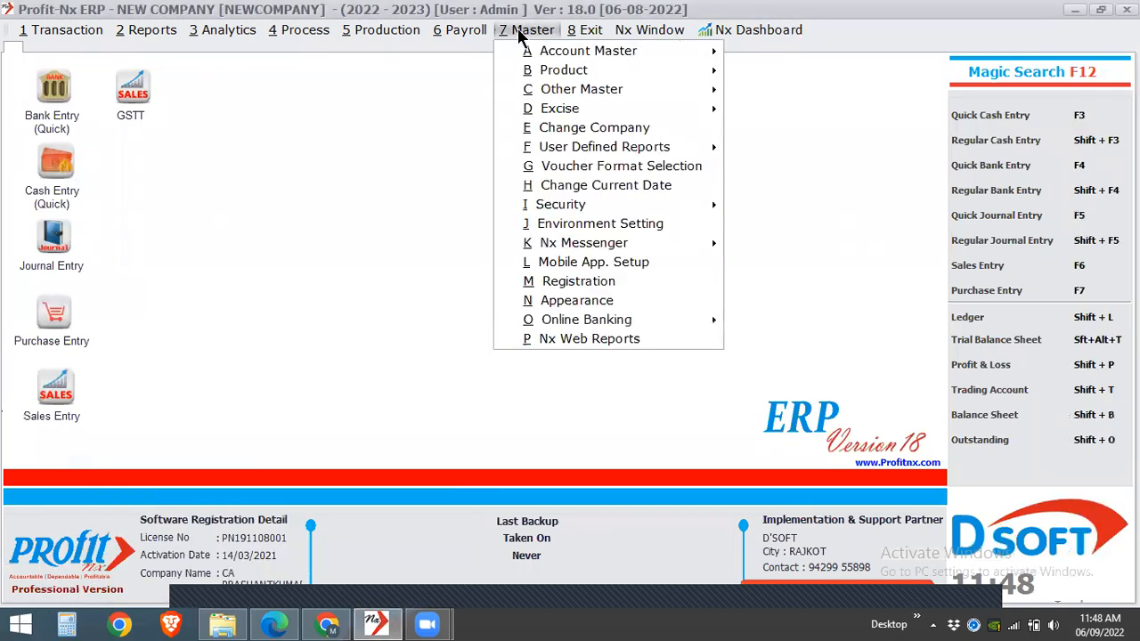
{"action": "left_click", "coordinate": [541, 225]}
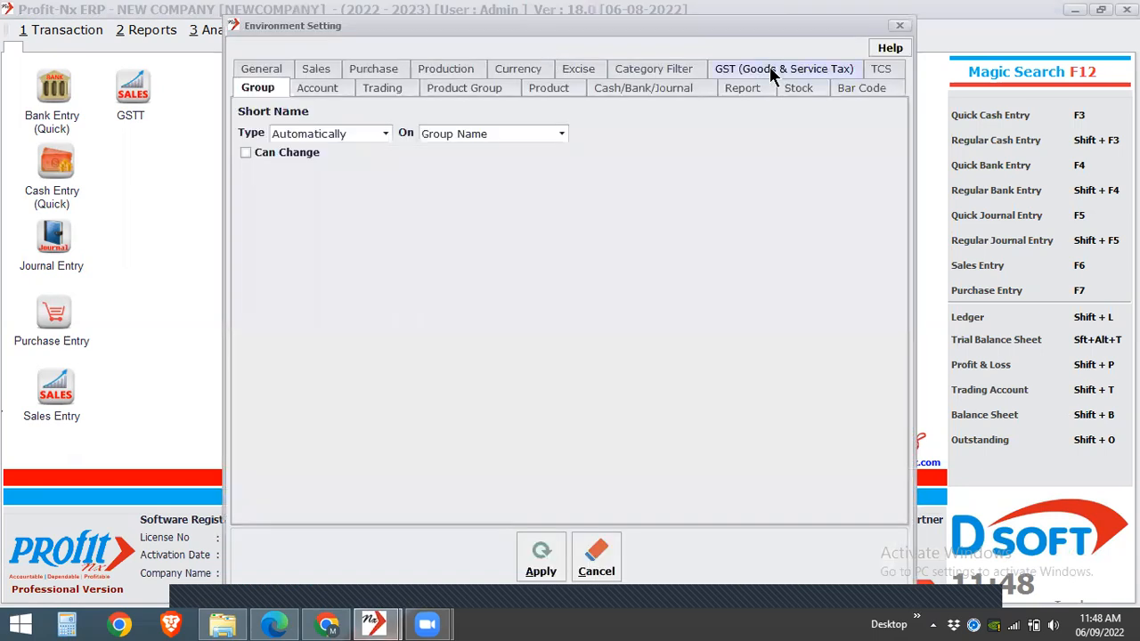
{"action": "left_click", "coordinate": [770, 69]}
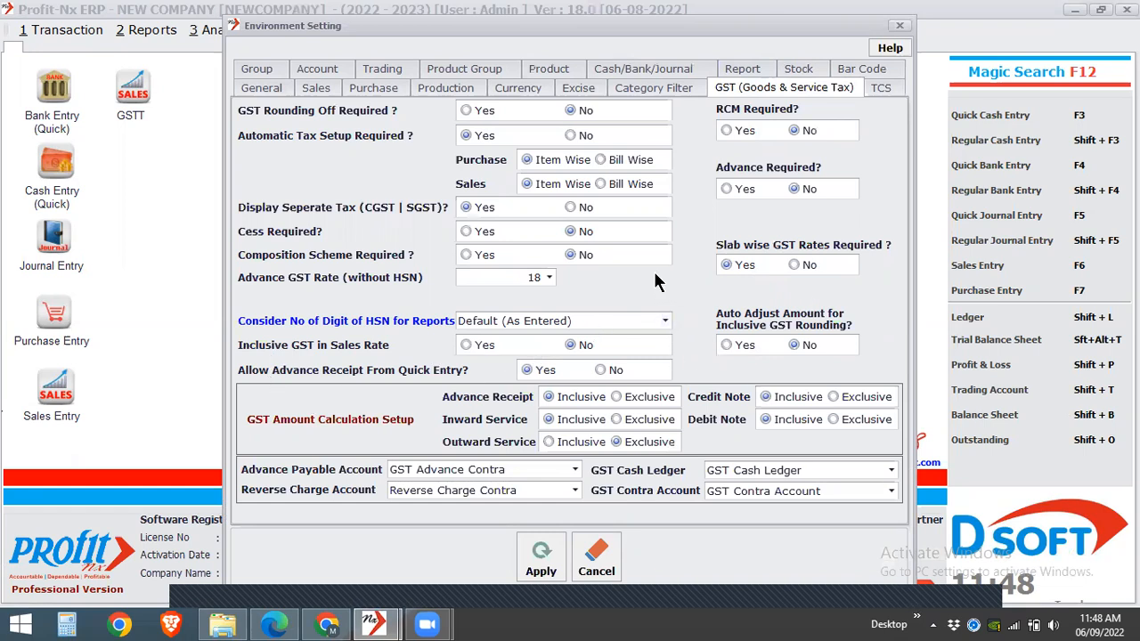
- Try to apply Inclusive GST in Sales Rate as Yes alongside slab wise GST rates, and set it back to No
{"action": "left_click", "coordinate": [484, 345]}
{"action": "left_click", "coordinate": [541, 556]}
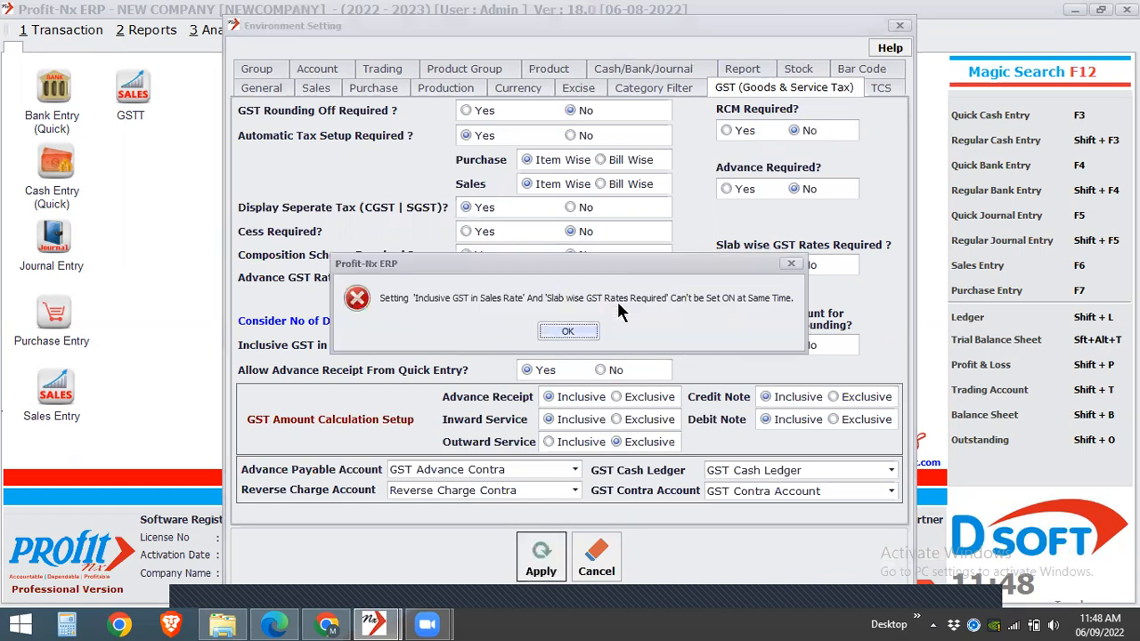
{"action": "left_click", "coordinate": [580, 328]}
{"action": "left_click", "coordinate": [570, 344]}
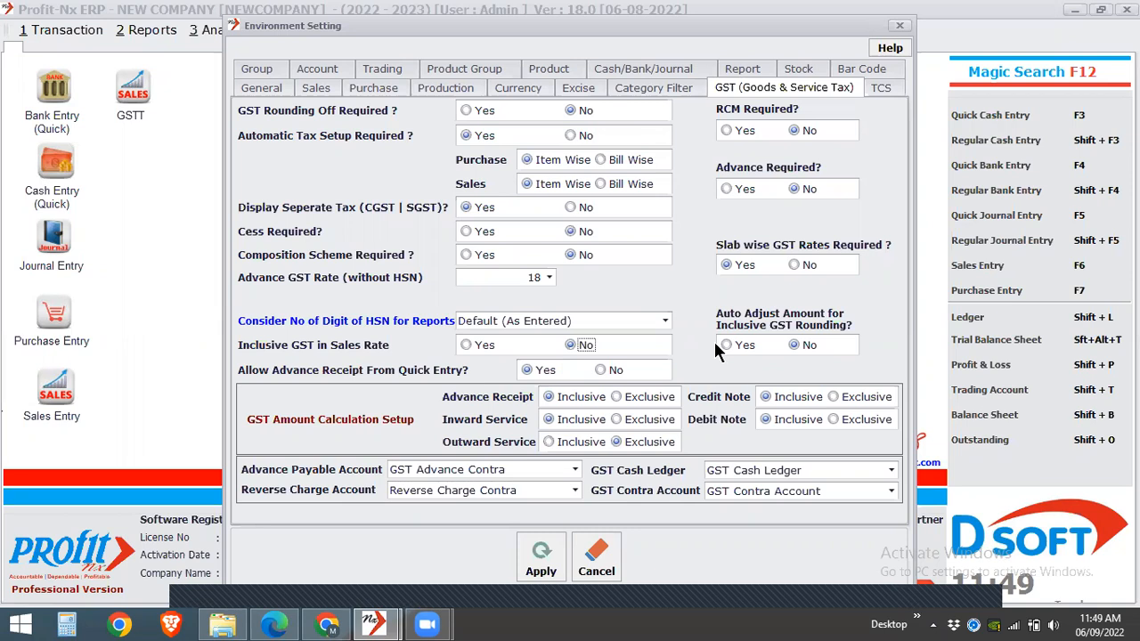
- Set Slab wise GST Rates Required to No and Inclusive GST in Sales Rate to Yes, and apply both settings
{"action": "left_click", "coordinate": [808, 265]}
{"action": "left_click", "coordinate": [489, 347]}
{"action": "left_click", "coordinate": [538, 561]}
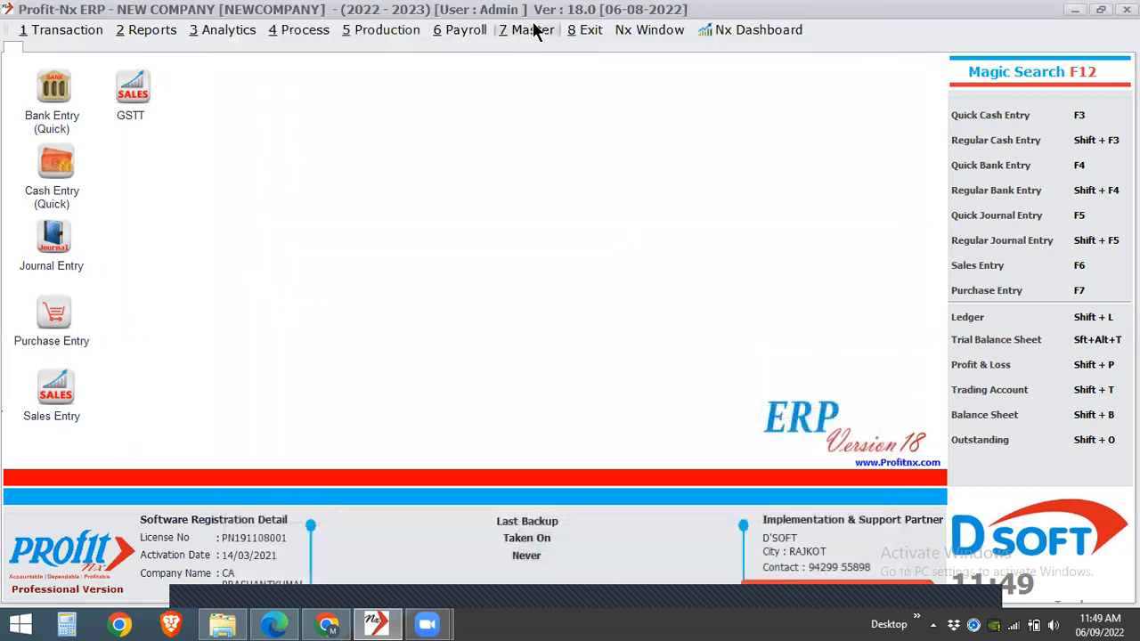
- Try applying Slab wise GST Rates Required as Yes alongside inclusive GST, and apply it with Inclusive GST in Sales Rate set to No
{"action": "left_click", "coordinate": [534, 30]}
{"action": "left_click", "coordinate": [554, 224]}
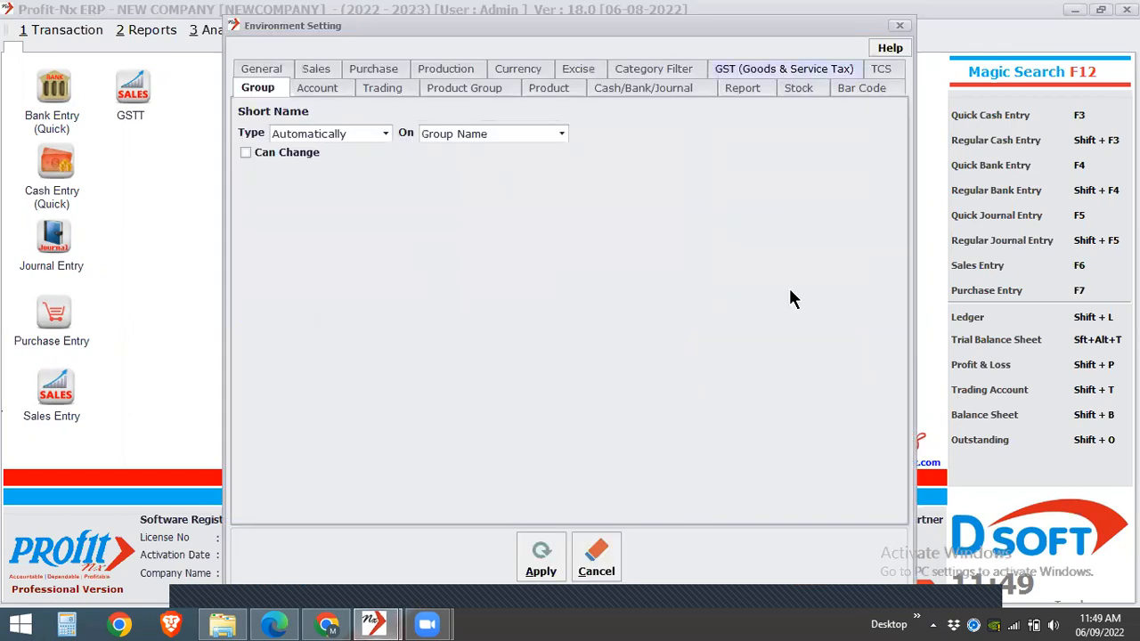
{"action": "left_click", "coordinate": [732, 264]}
{"action": "left_click", "coordinate": [539, 561]}
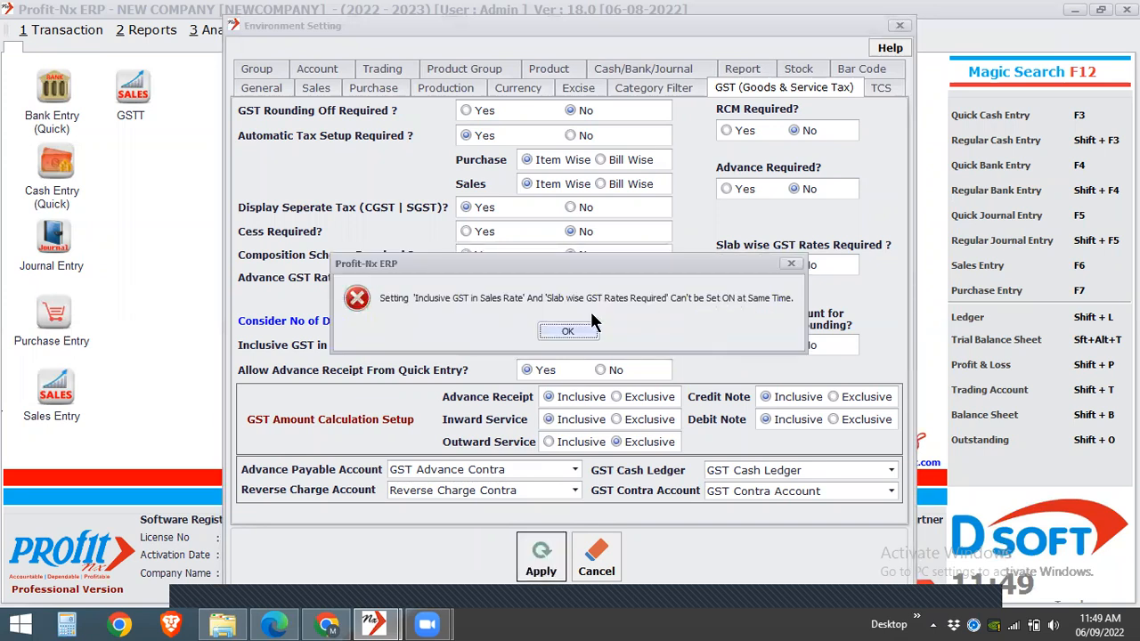
{"action": "left_click", "coordinate": [568, 331]}
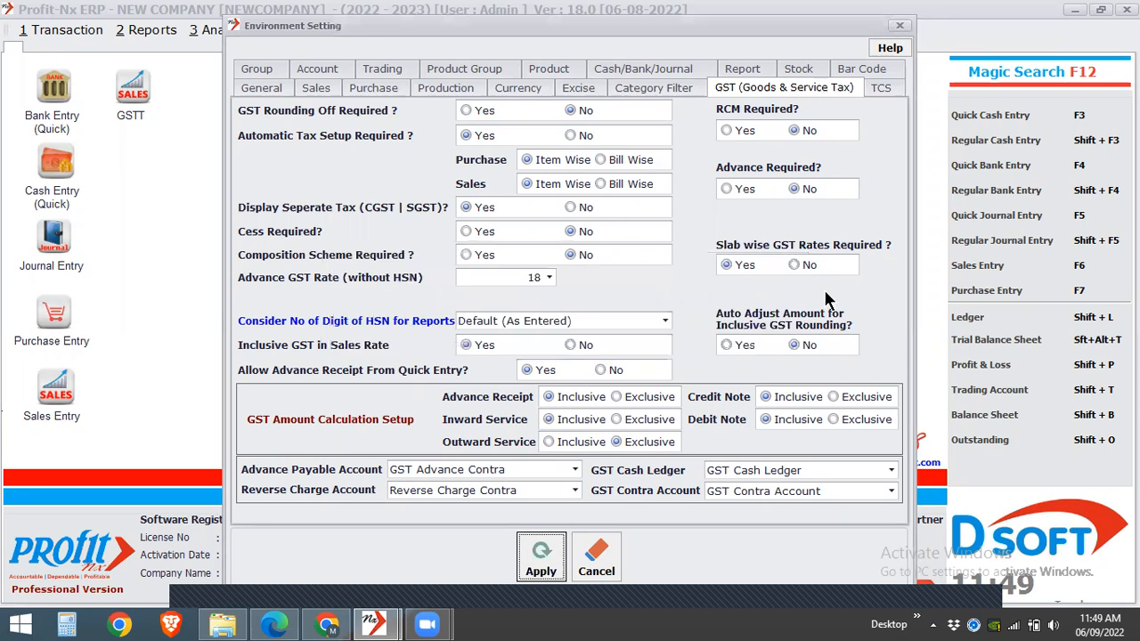
{"action": "left_click", "coordinate": [569, 343]}
{"action": "left_click", "coordinate": [527, 559]}
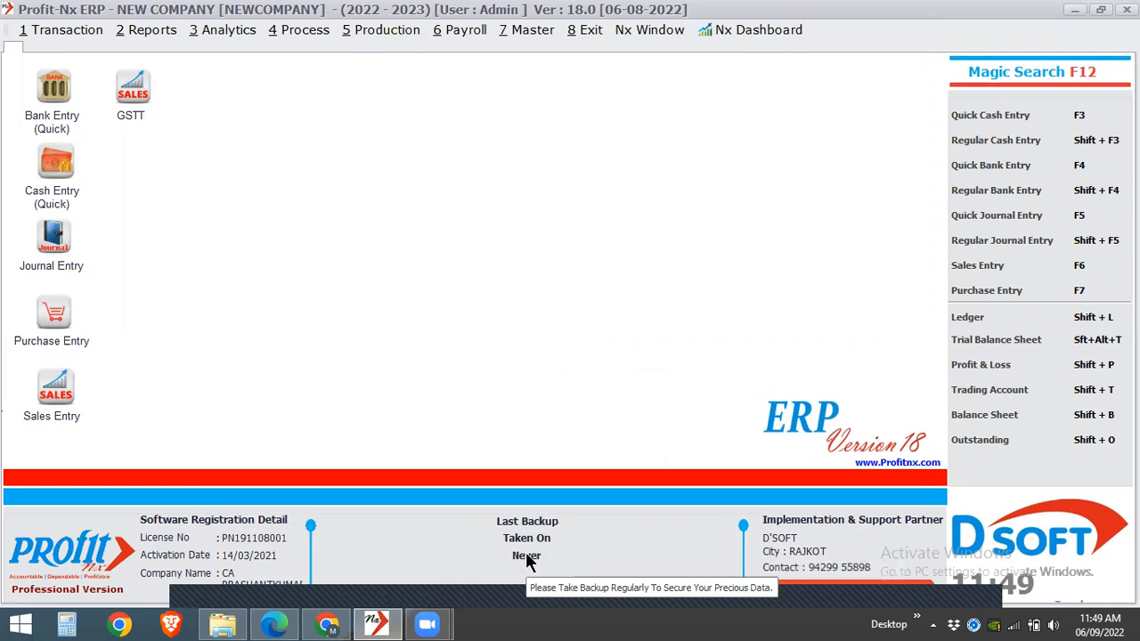
{"action": "left_click", "coordinate": [532, 30]}
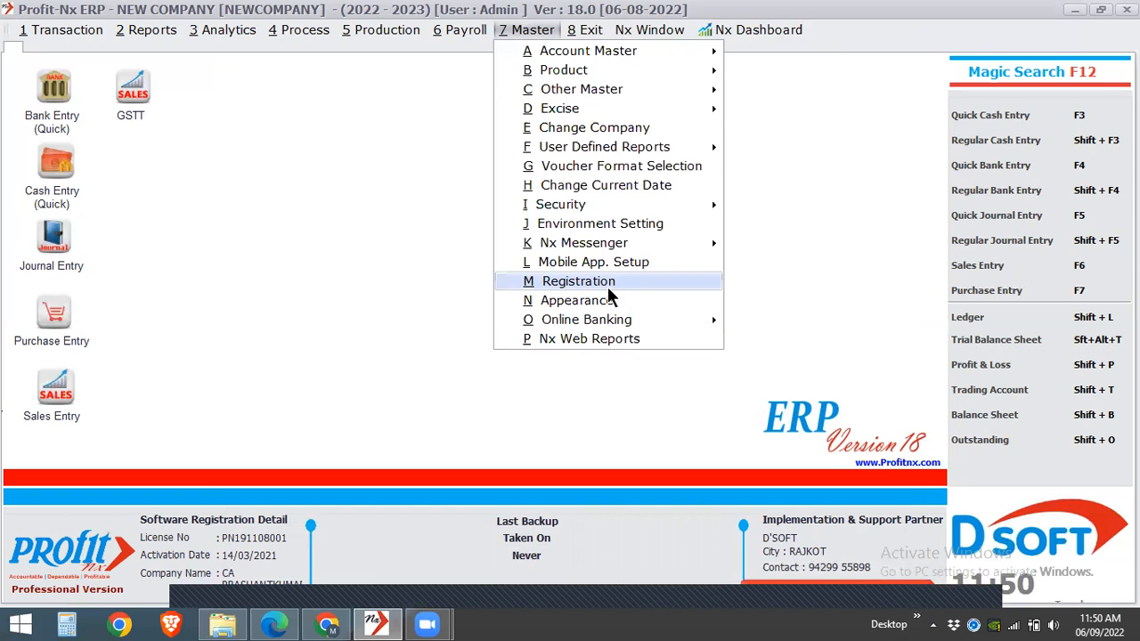
{"action": "left_click", "coordinate": [619, 224]}
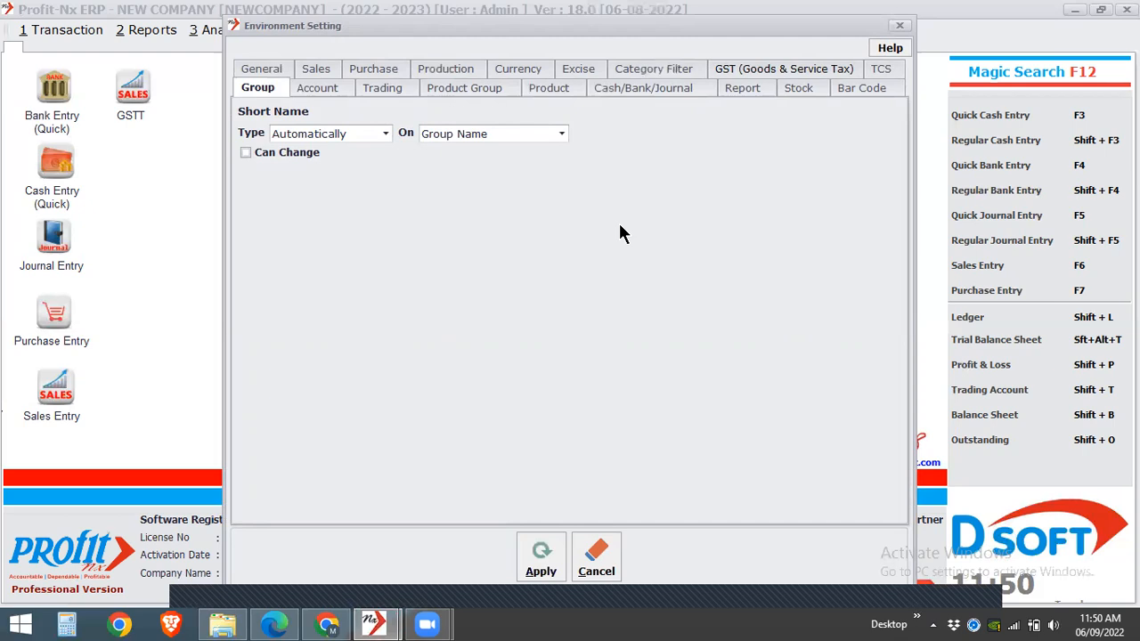
{"action": "left_click", "coordinate": [769, 68]}
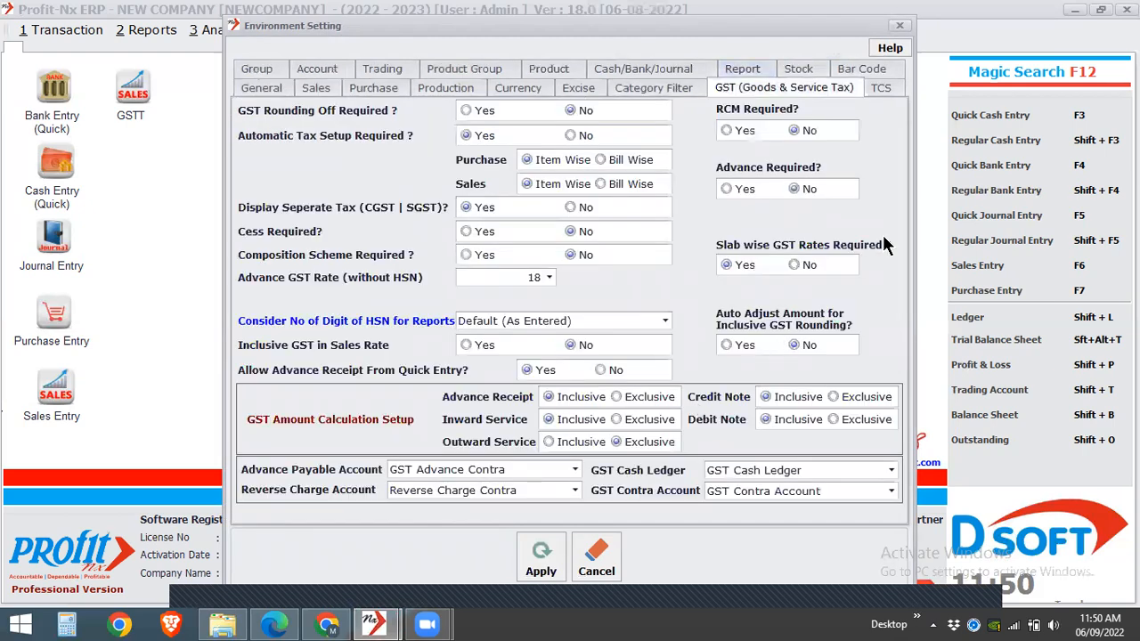
{"action": "left_click", "coordinate": [736, 134]}
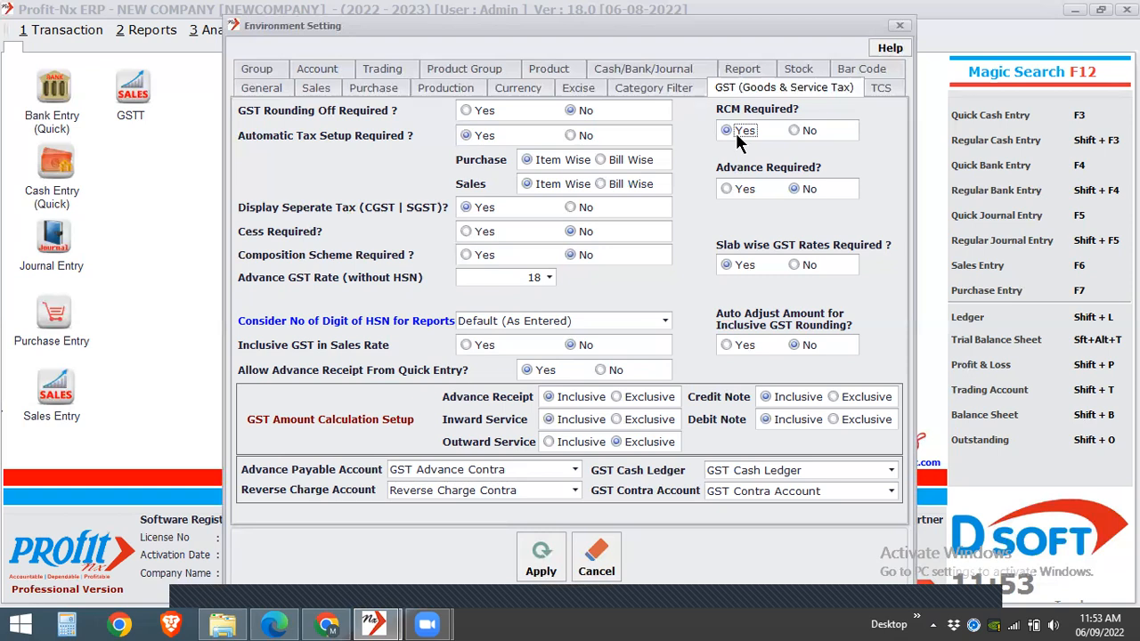
{"action": "left_click", "coordinate": [898, 28]}
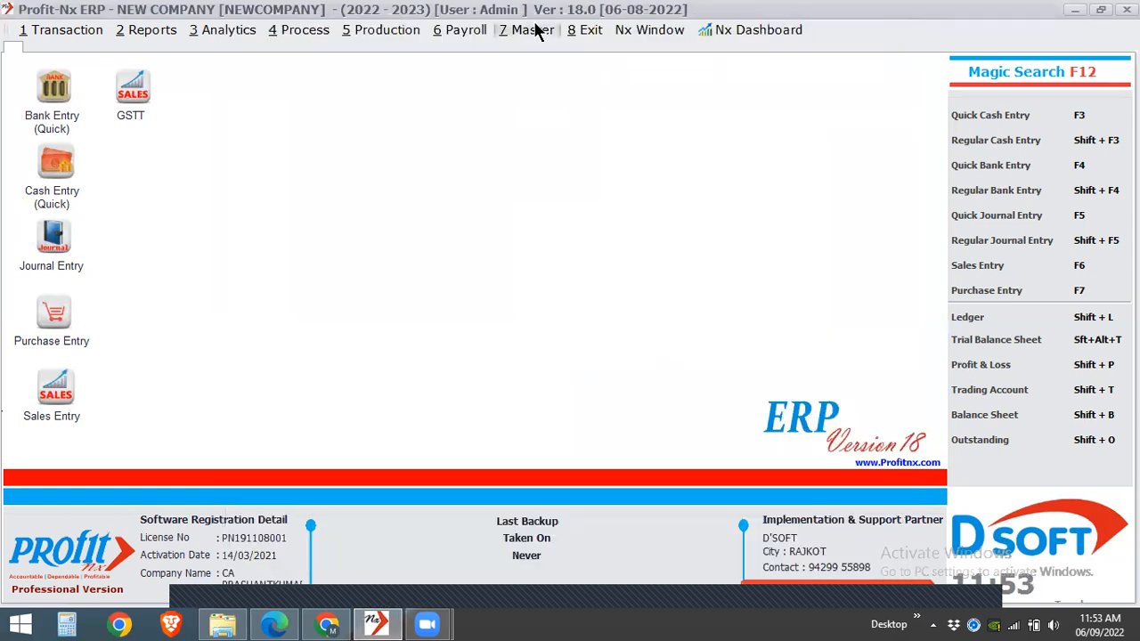
- Set RCM Required to Yes in the Environment Setting's GST (Goods & Service Tax) options and apply it
{"action": "left_click", "coordinate": [532, 31]}
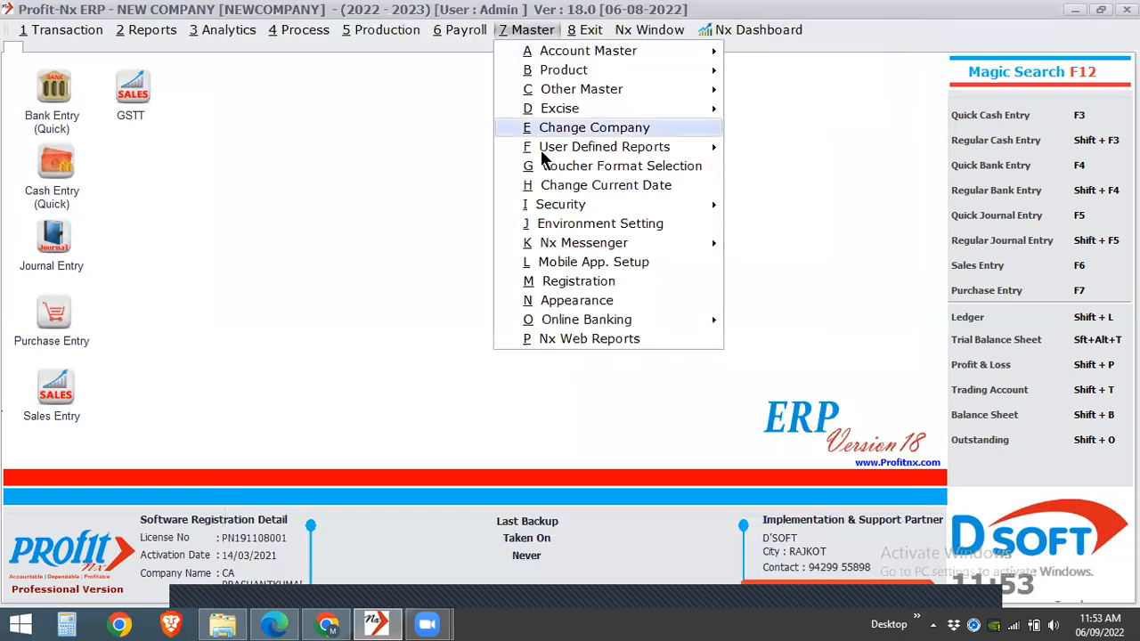
{"action": "left_click", "coordinate": [548, 224]}
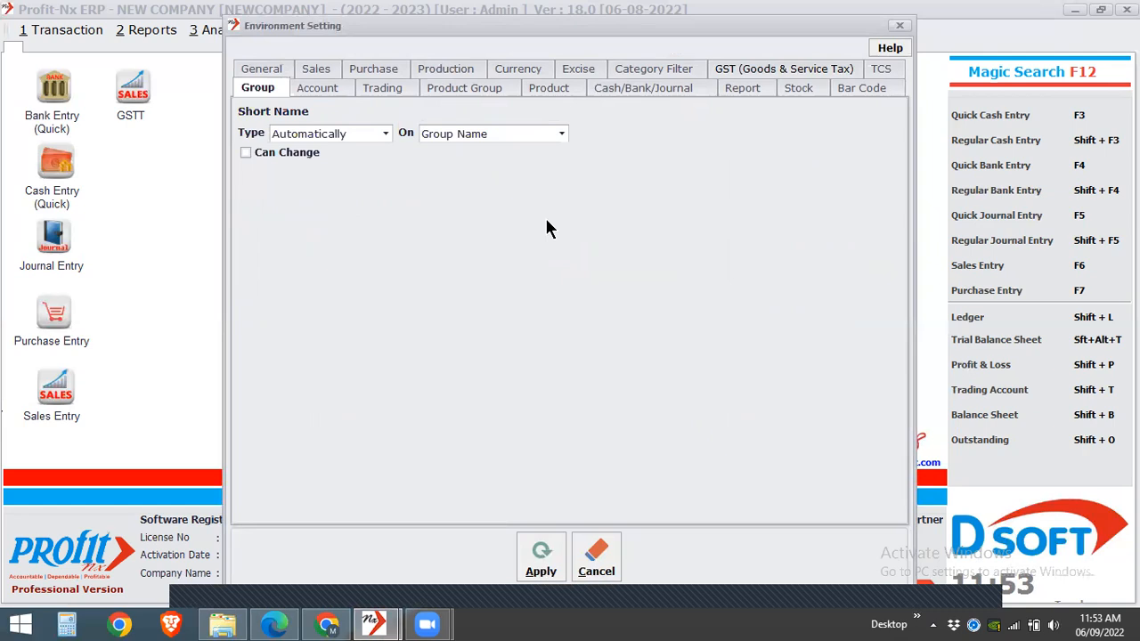
{"action": "left_click", "coordinate": [737, 71]}
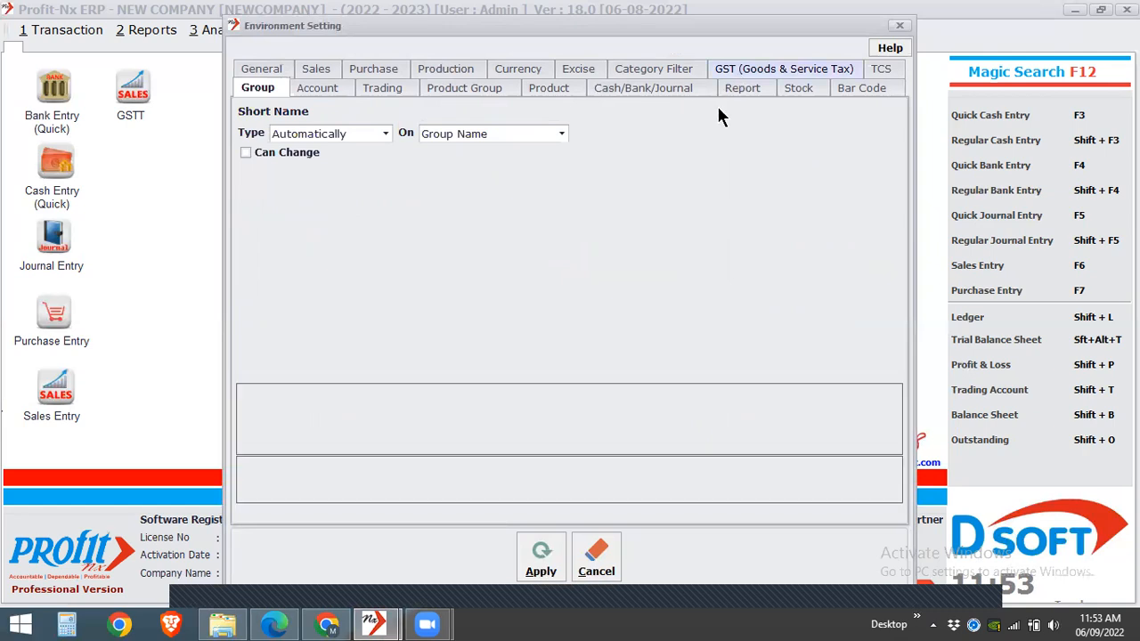
{"action": "left_click", "coordinate": [729, 130]}
{"action": "left_click", "coordinate": [541, 567]}
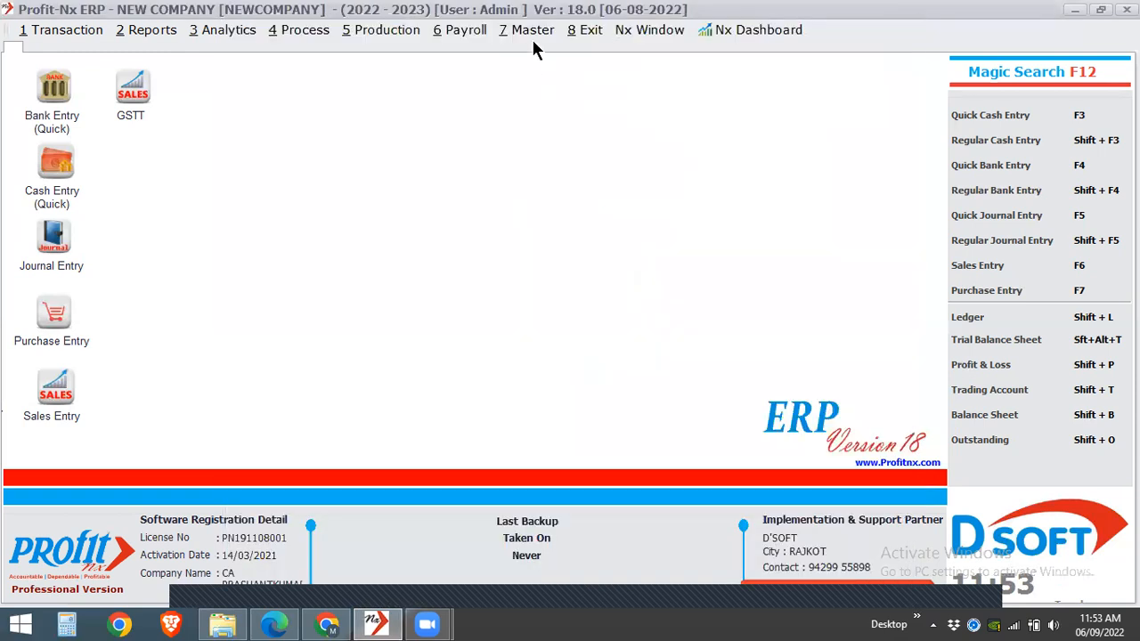
- Open the Account List from the account masters and start a new account named Transporter
{"action": "left_click", "coordinate": [533, 29]}
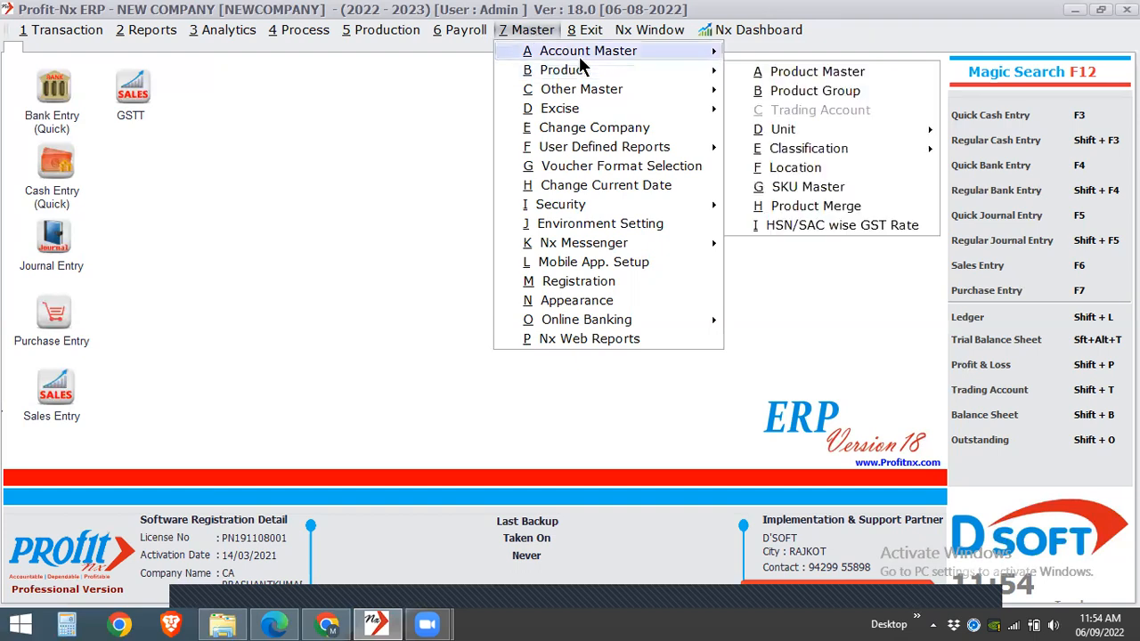
{"action": "mouse_move", "coordinate": [579, 51]}
{"action": "left_click", "coordinate": [729, 53]}
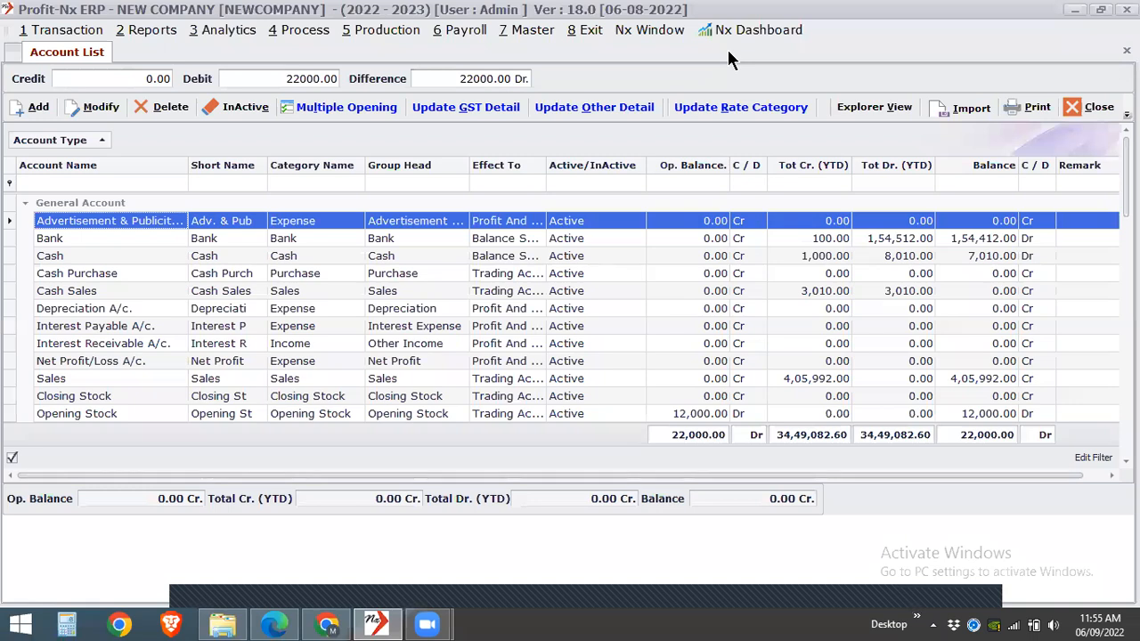
{"action": "left_click", "coordinate": [35, 118]}
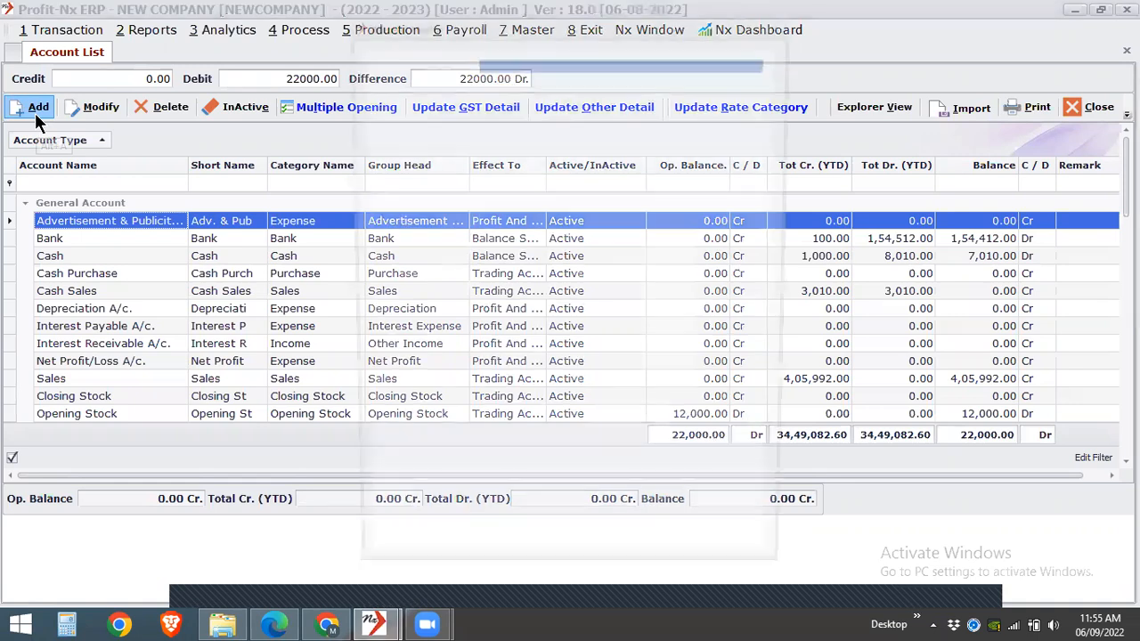
{"action": "type", "text": "T"}
{"action": "key", "text": "BackSpace"}
{"action": "type", "text": "Transporter"}
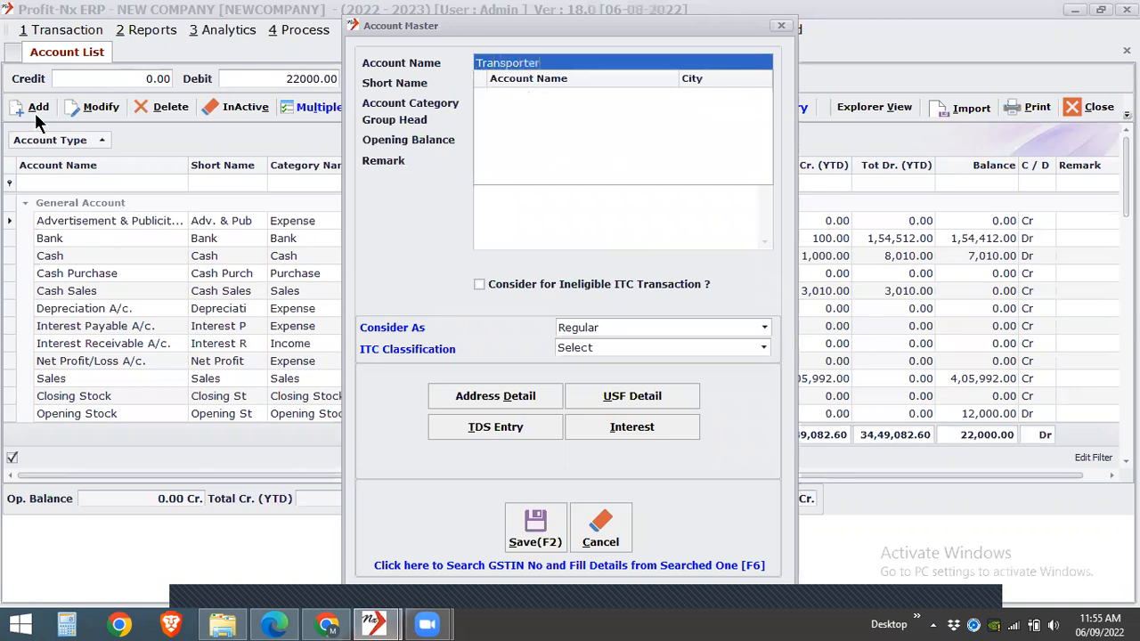
{"action": "key", "text": "Return"}
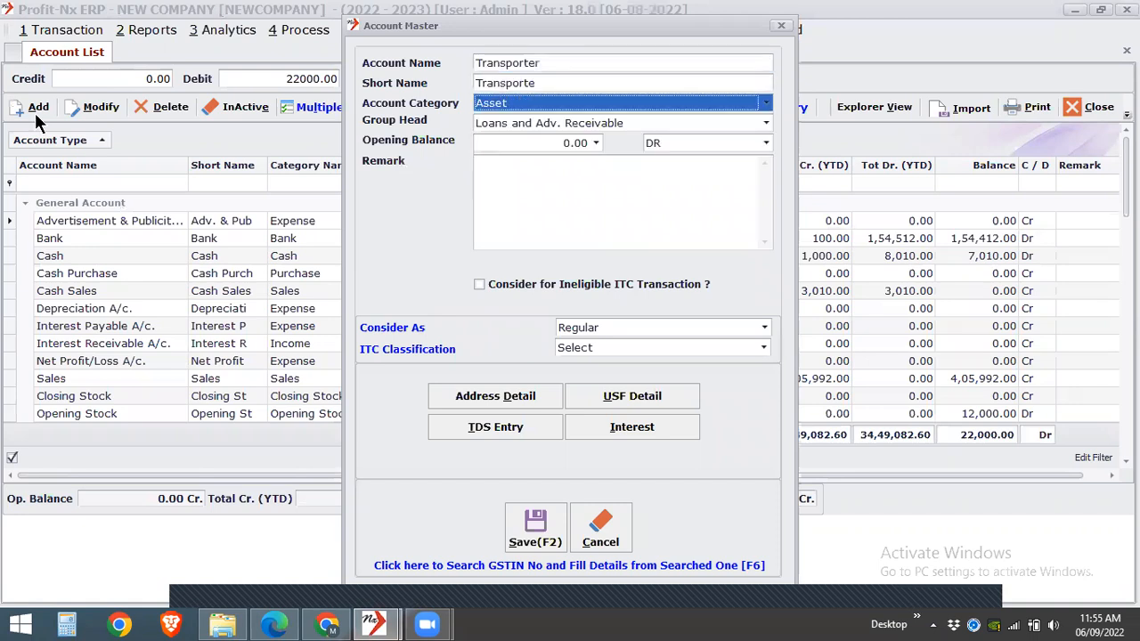
- Set the account's category to Supplier, extend its name to Transporter URD, and save the account
{"action": "type", "text": "Supplier"}
{"action": "key", "text": "Return"}
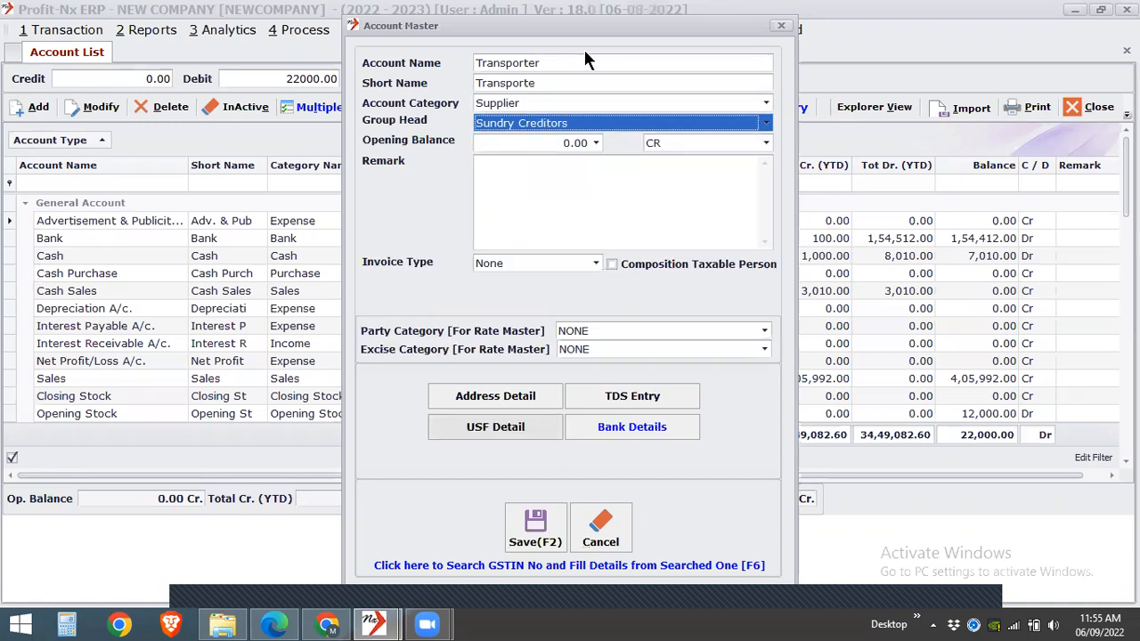
{"action": "left_click", "coordinate": [543, 62]}
{"action": "type", "text": "URD"}
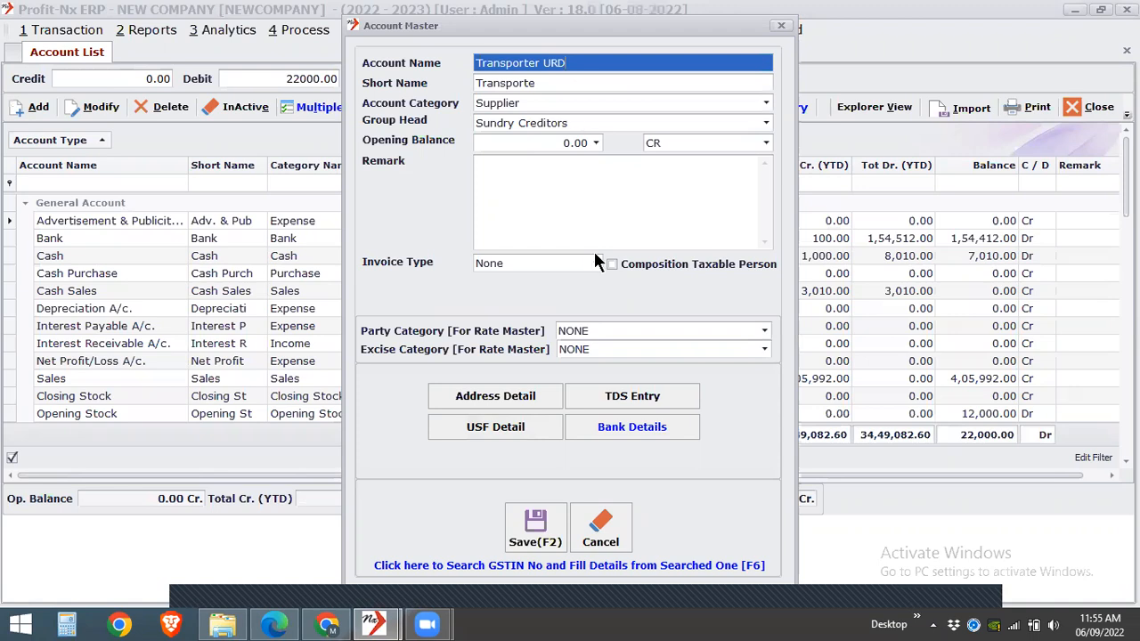
{"action": "left_click", "coordinate": [534, 532]}
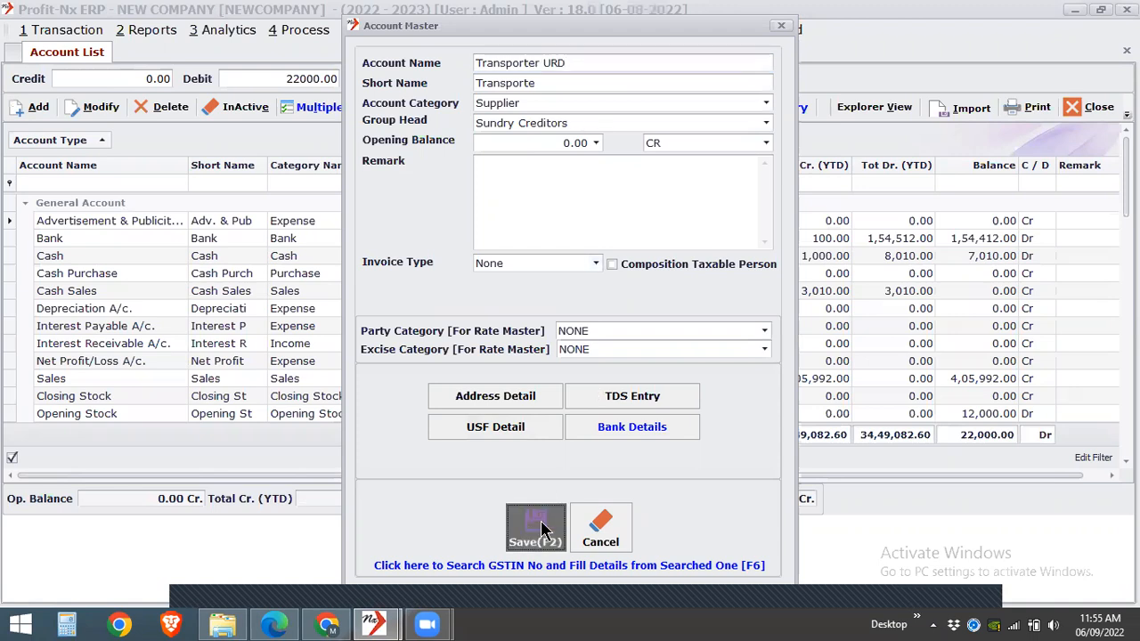
{"action": "left_click", "coordinate": [610, 524]}
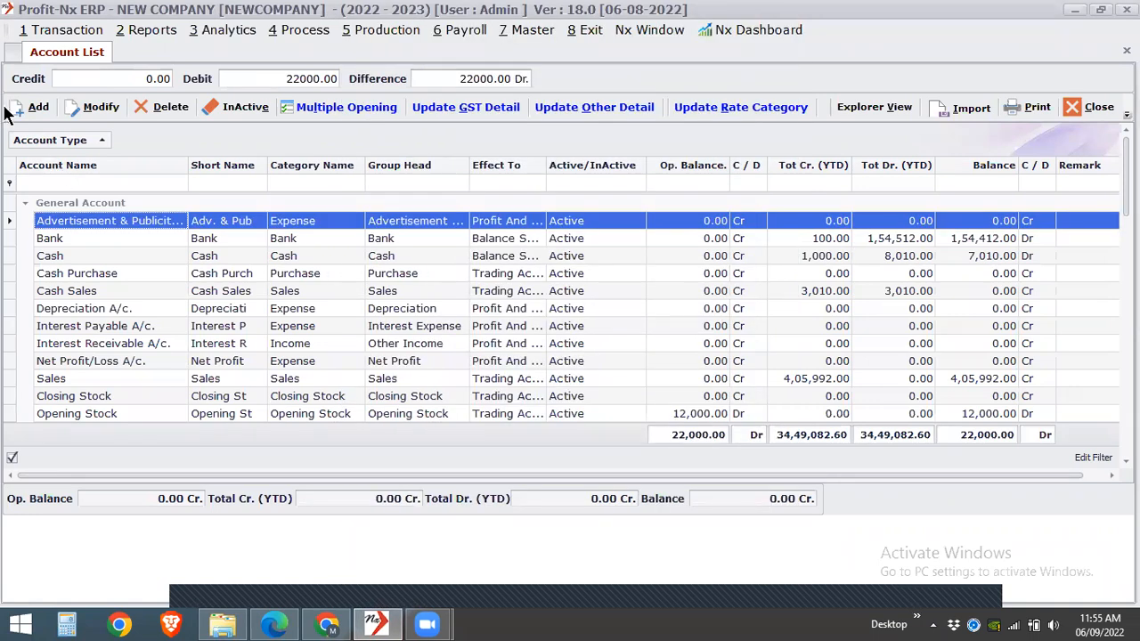
- Start another new account in the Account List and name it FrFreight For RCM
{"action": "left_click", "coordinate": [16, 107]}
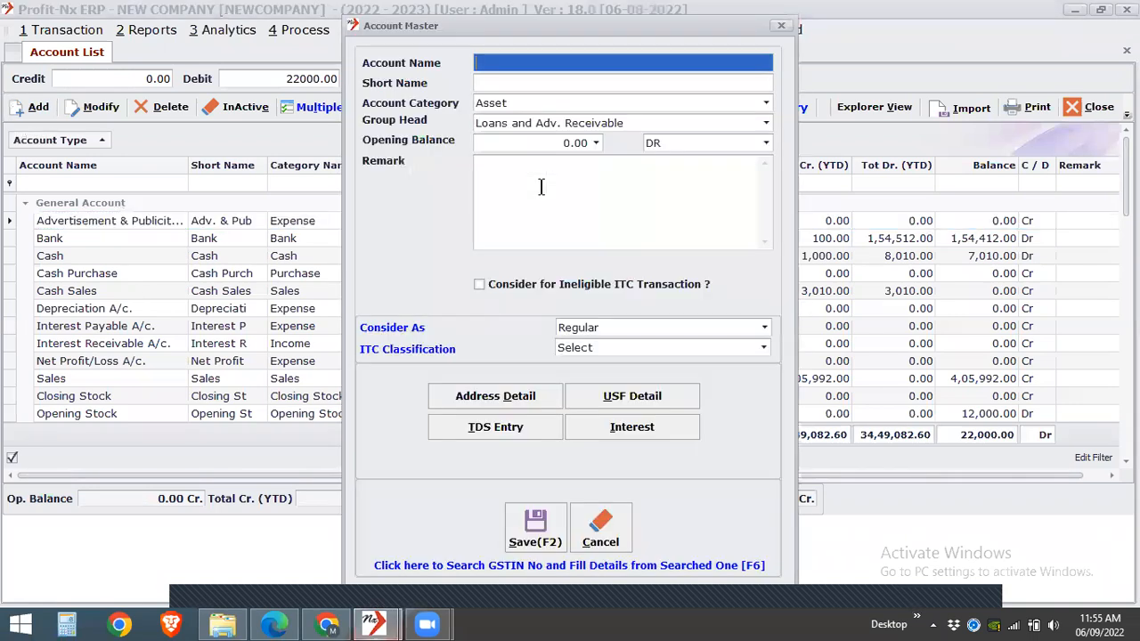
{"action": "type", "text": "Fr"}
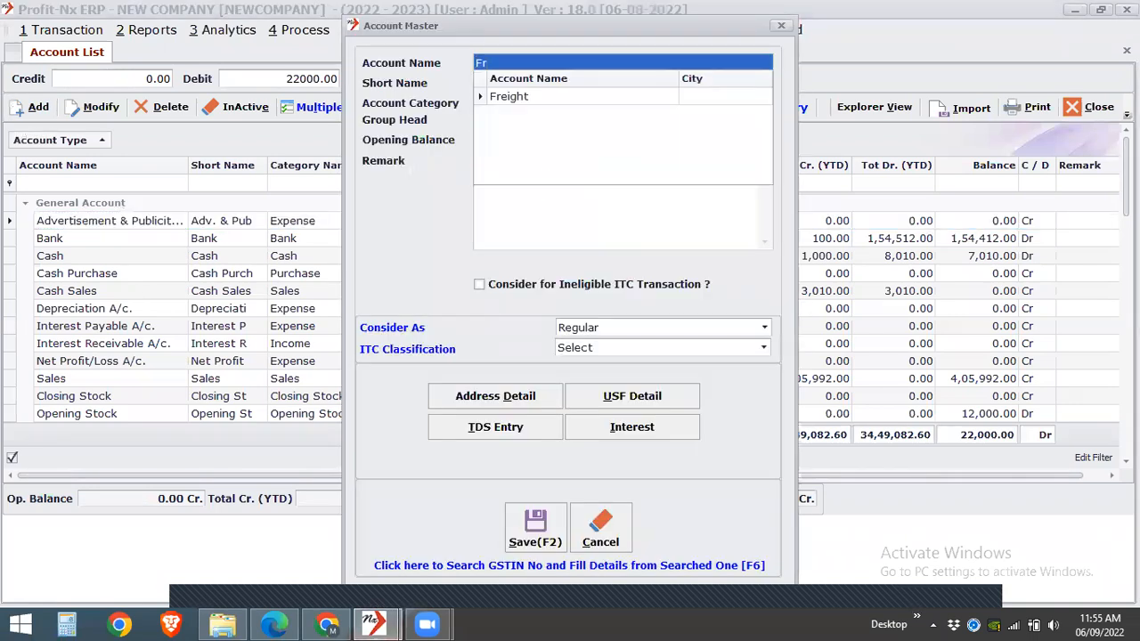
{"action": "left_click", "coordinate": [679, 98]}
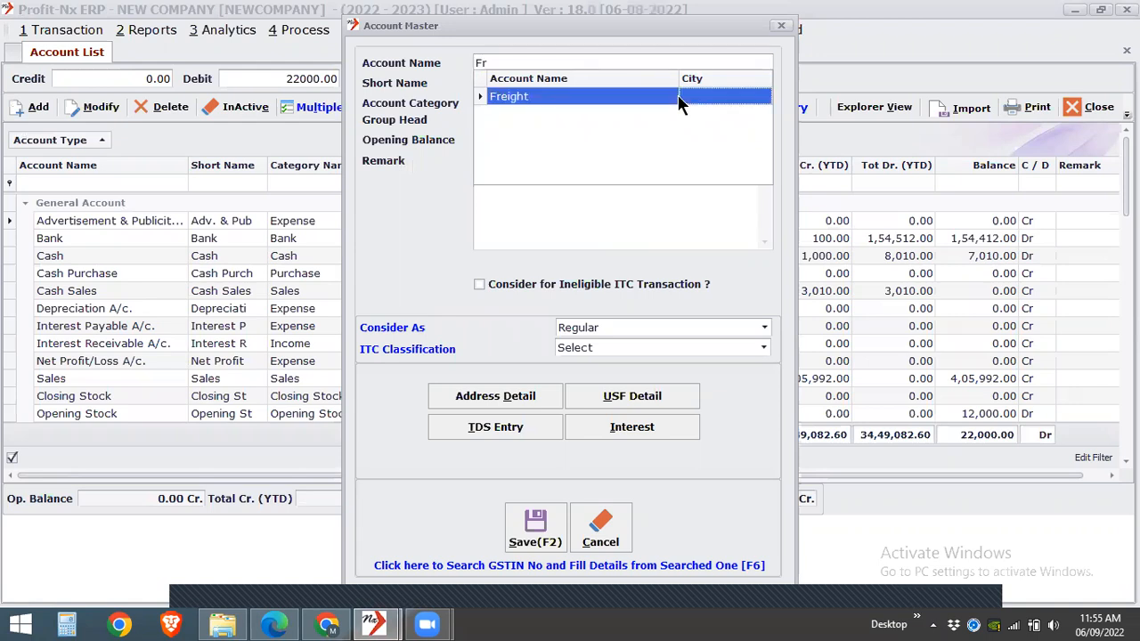
{"action": "left_click", "coordinate": [567, 86]}
{"action": "left_click", "coordinate": [565, 93]}
{"action": "left_click", "coordinate": [564, 93]}
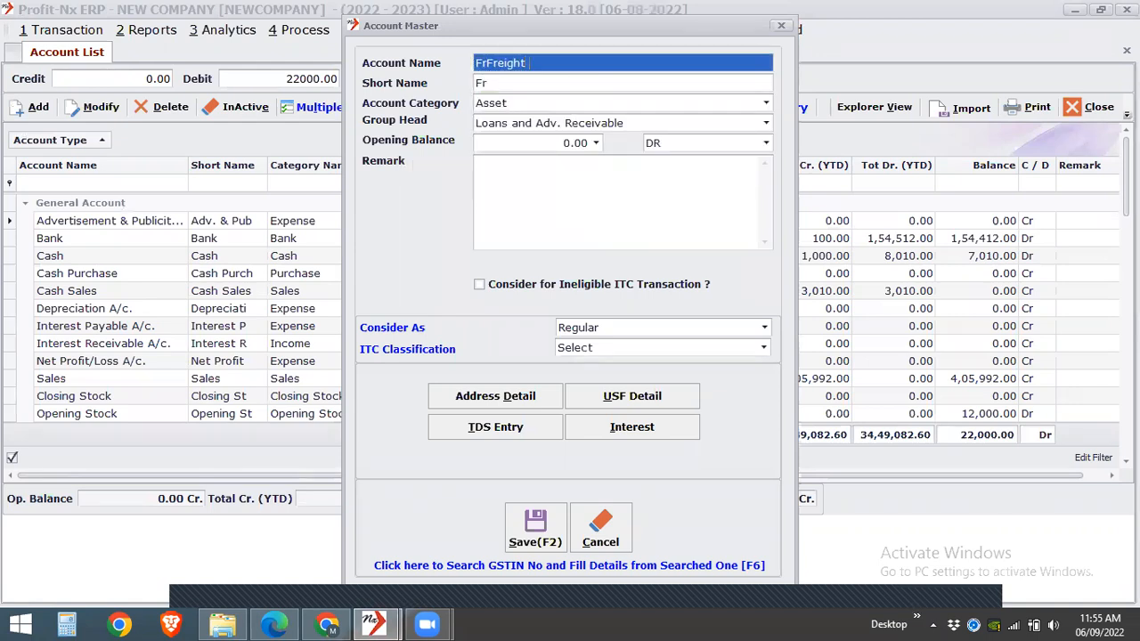
{"action": "type", "text": "For RCM"}
{"action": "key", "text": "Return"}
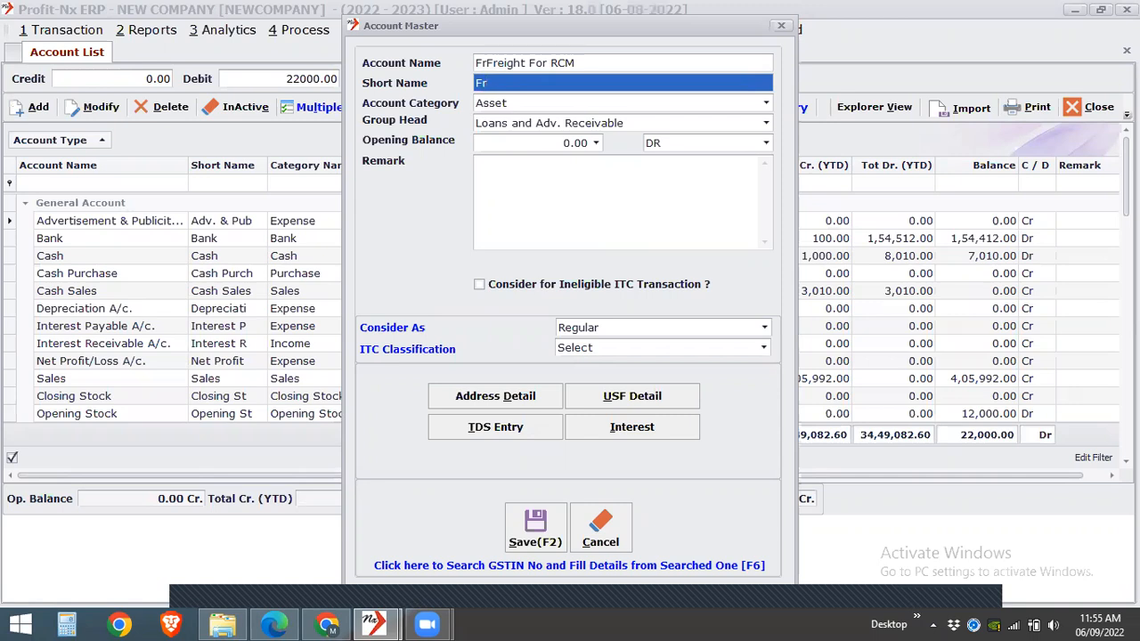
- Set the freight account's category to Expense and its group head to Direct Expenses
{"action": "key", "text": "Return"}
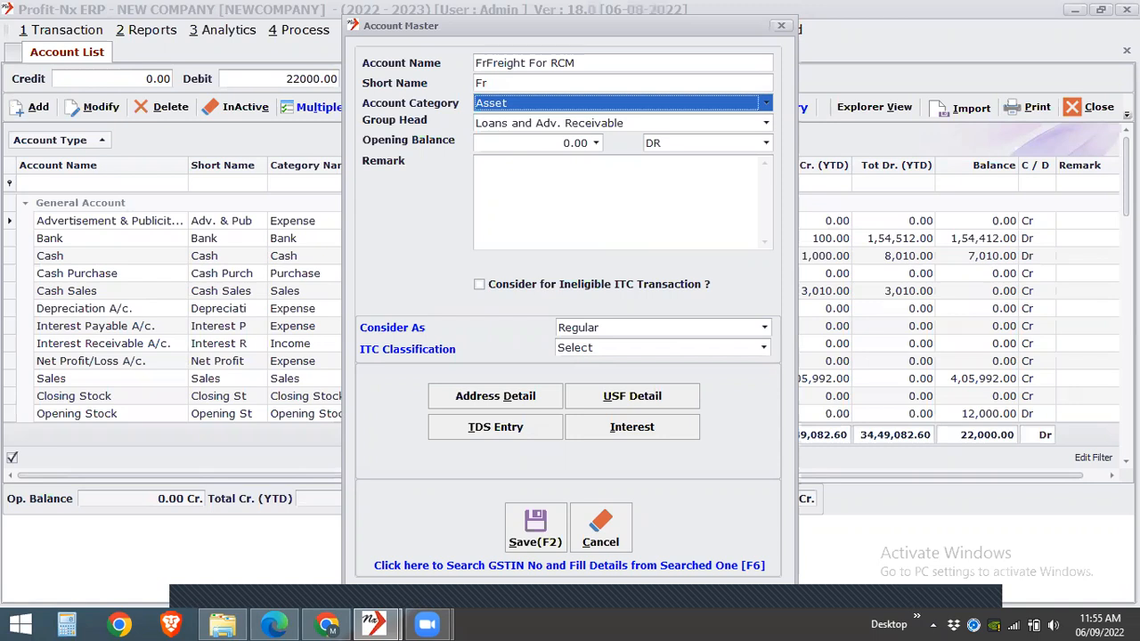
{"action": "type", "text": "e"}
{"action": "key", "text": "Return"}
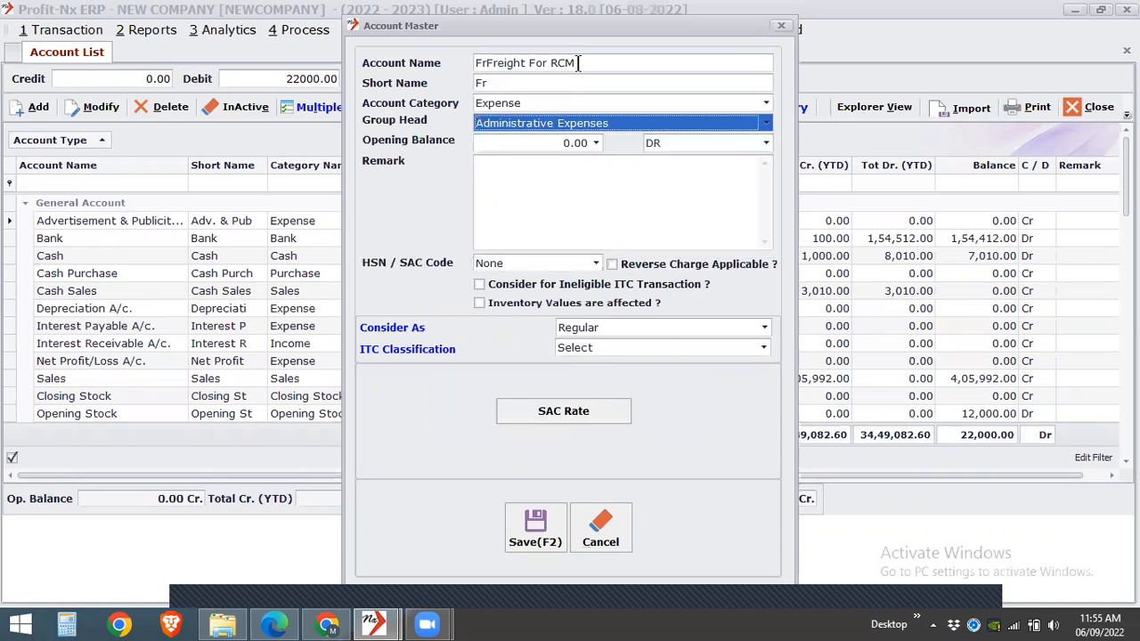
{"action": "left_click", "coordinate": [580, 119]}
{"action": "type", "text": "d"}
{"action": "key", "text": "Down"}
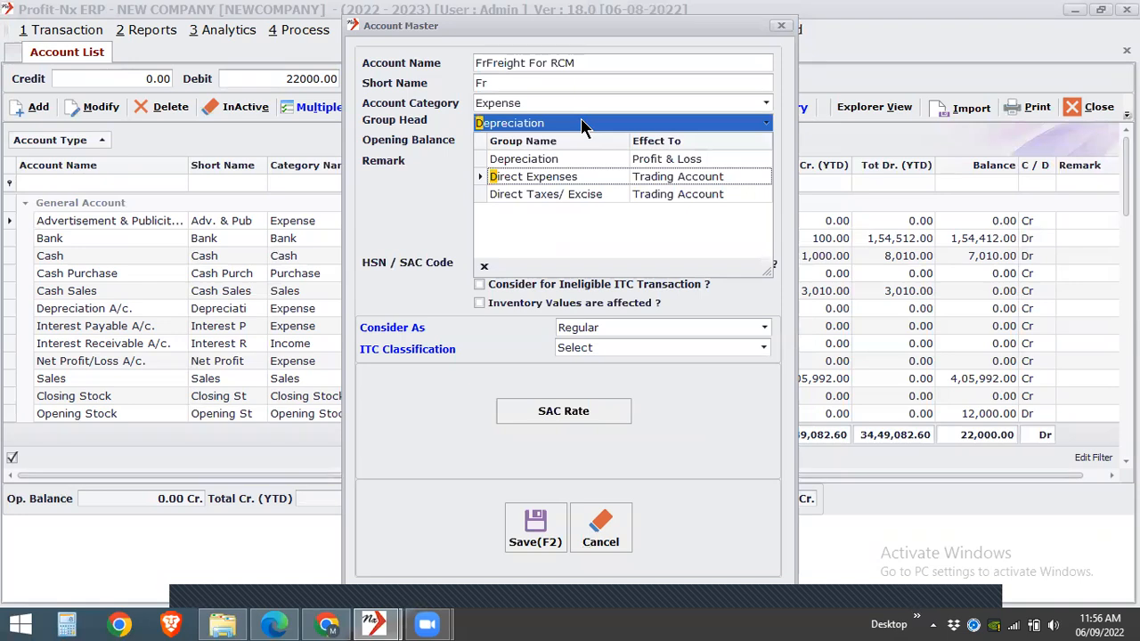
{"action": "key", "text": "BackSpace"}
{"action": "type", "text": "in"}
{"action": "key", "text": "BackSpace"}
{"action": "key", "text": "BackSpace"}
{"action": "type", "text": "d"}
{"action": "key", "text": "Down"}
{"action": "key", "text": "Return"}
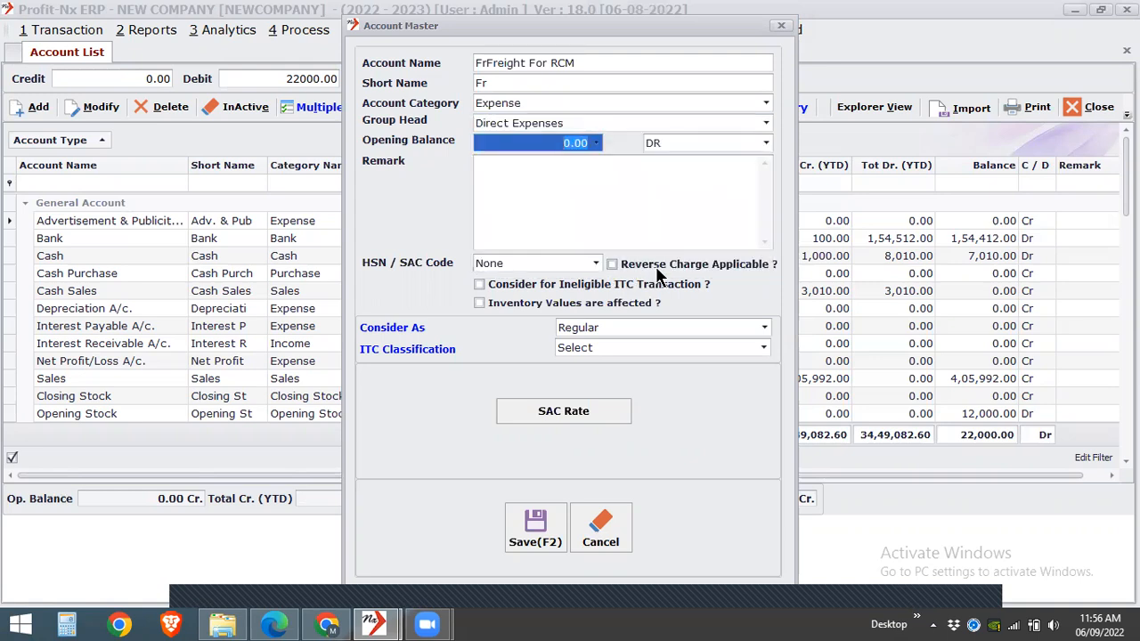
- Mark the freight account as reverse charge applicable and add HSN/SAC code 5 with 5% IGST to the HSN rate master
{"action": "left_click", "coordinate": [732, 262]}
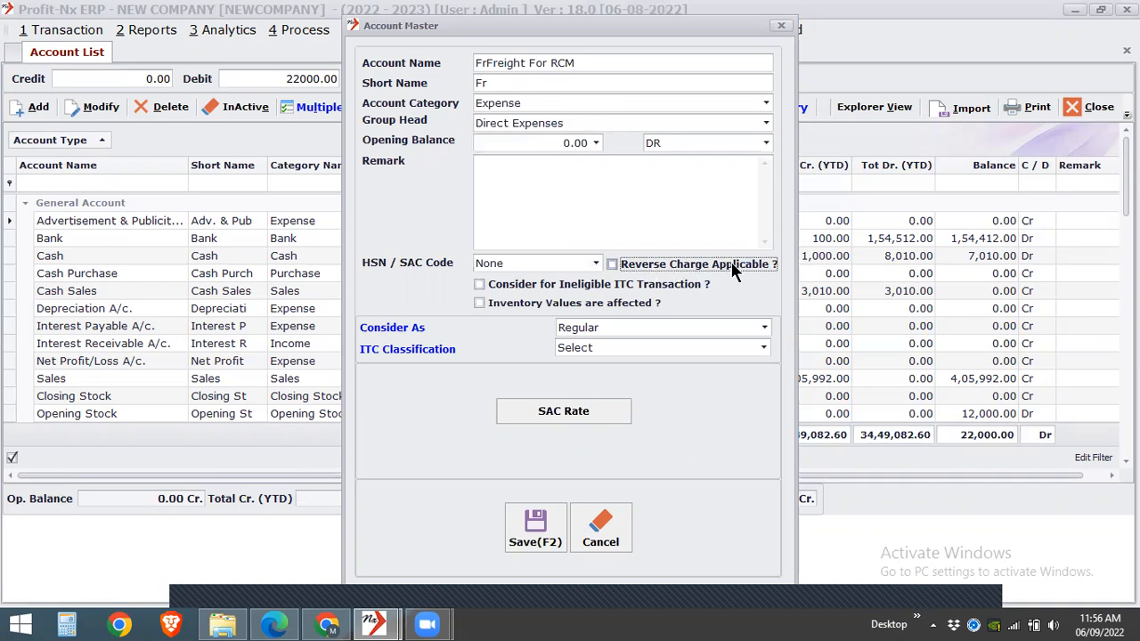
{"action": "left_click", "coordinate": [562, 266]}
{"action": "left_click", "coordinate": [562, 267]}
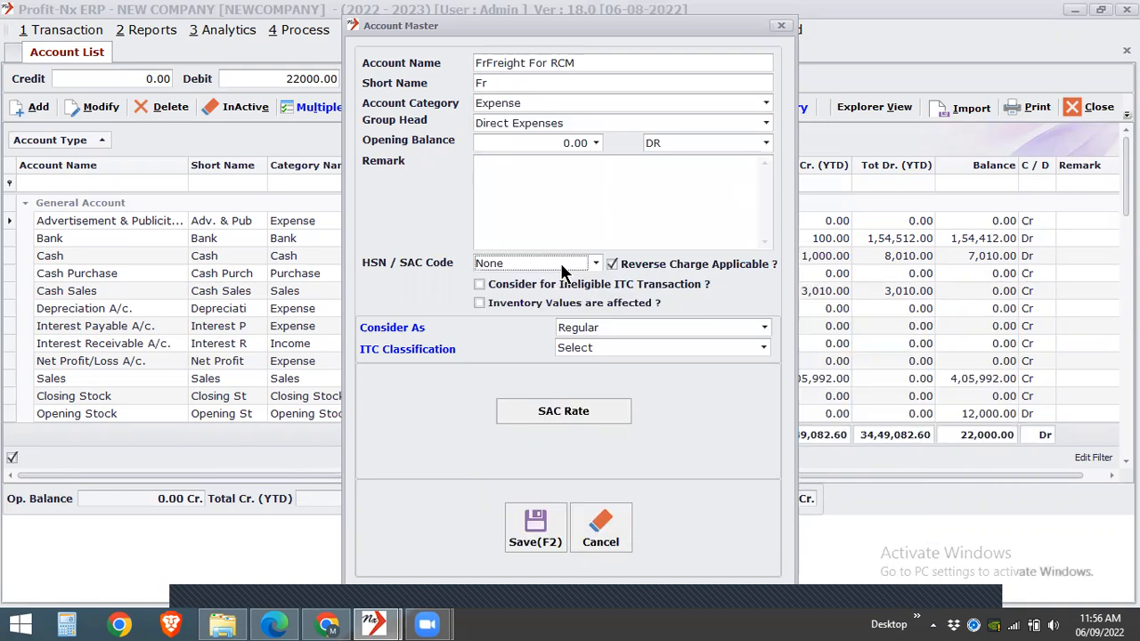
{"action": "key", "text": "F3"}
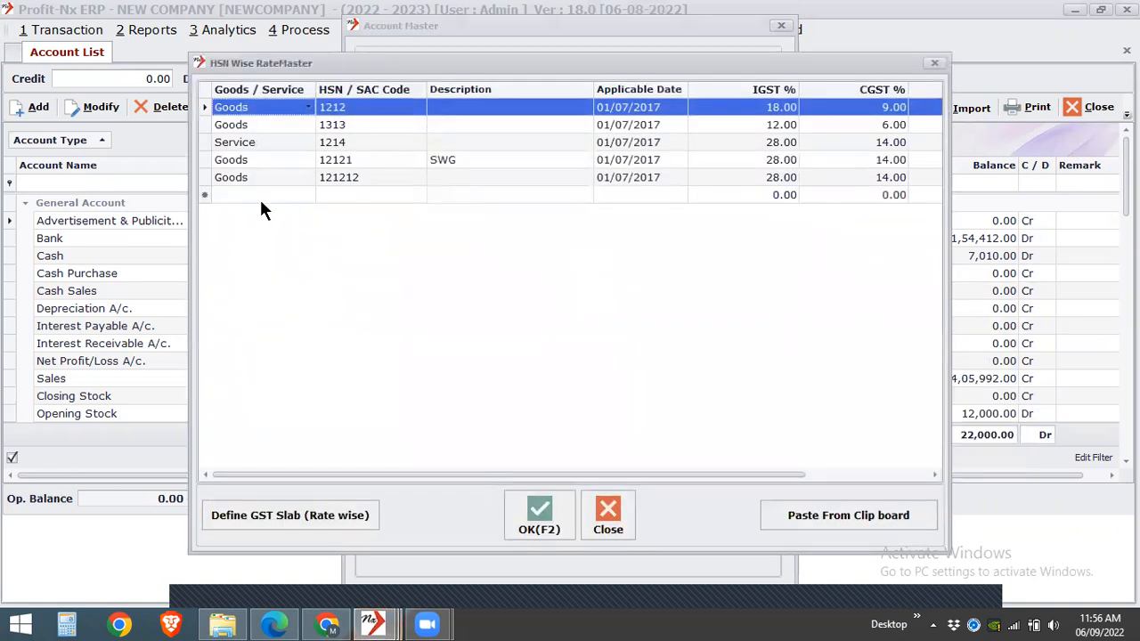
{"action": "left_click", "coordinate": [259, 197]}
{"action": "left_click", "coordinate": [255, 230]}
{"action": "type", "text": "5"}
{"action": "key", "text": "Return"}
{"action": "type", "text": "5"}
{"action": "key", "text": "Return"}
{"action": "key", "text": "Return"}
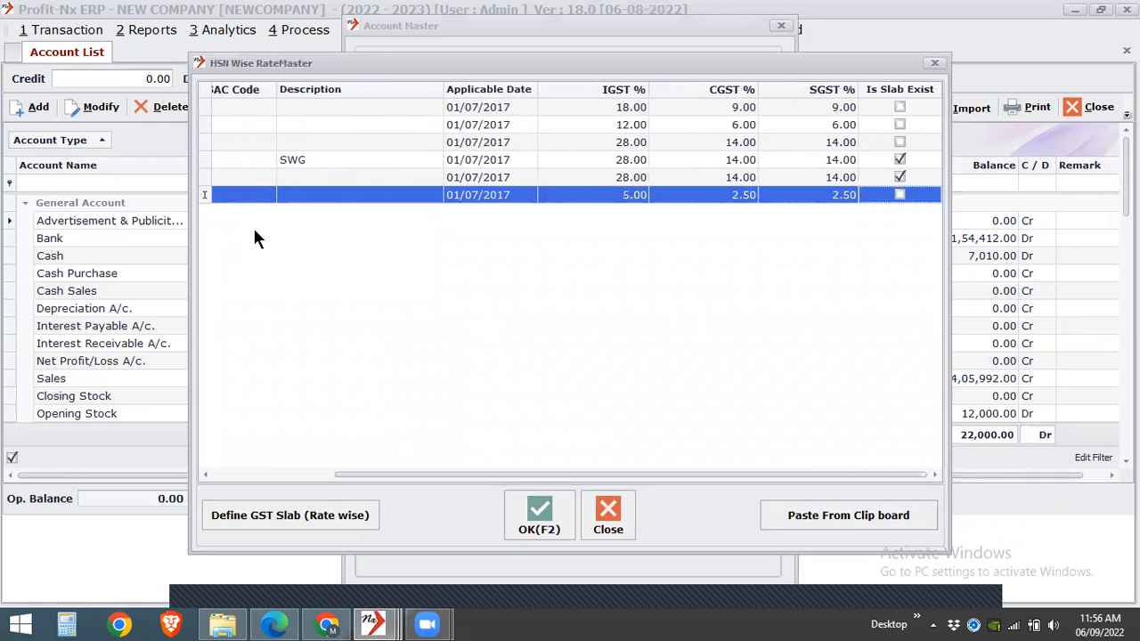
{"action": "left_click", "coordinate": [521, 523]}
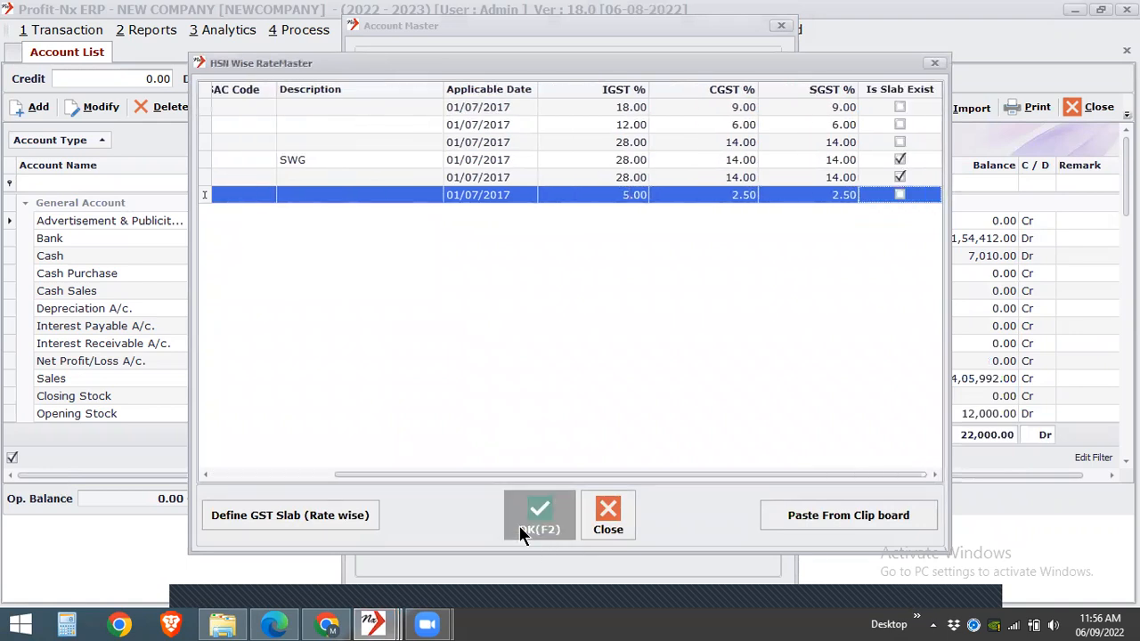
- Assign HSN/SAC code 5 to the freight account and keep it considered as Regular
{"action": "left_click", "coordinate": [556, 327]}
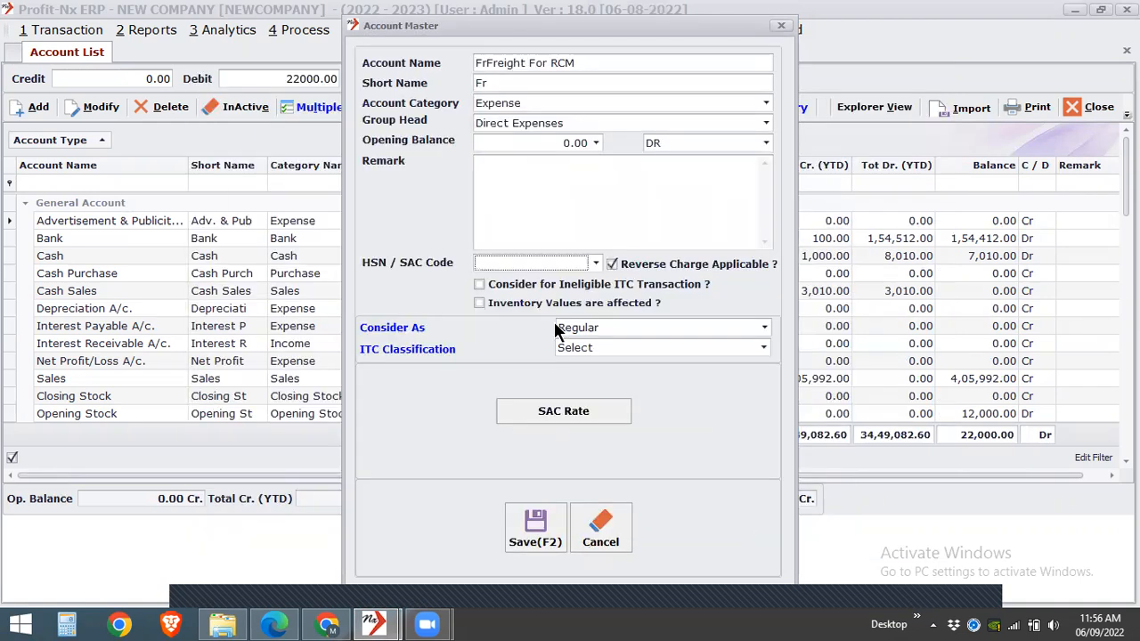
{"action": "left_click", "coordinate": [550, 266]}
{"action": "left_click", "coordinate": [505, 383]}
{"action": "left_click", "coordinate": [600, 329]}
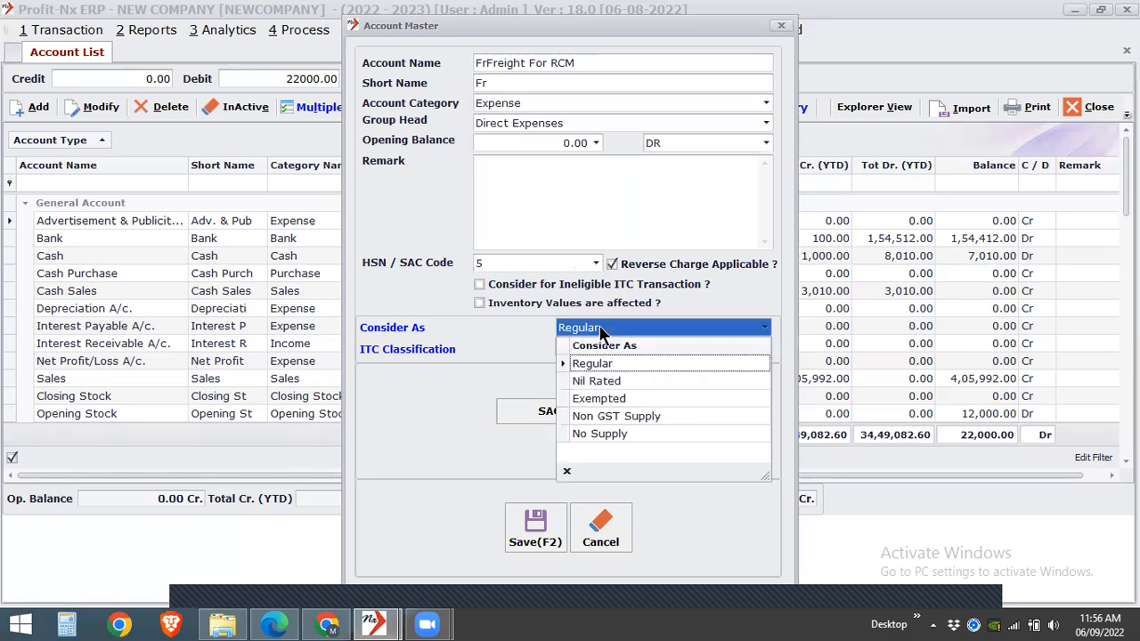
{"action": "left_click", "coordinate": [600, 330]}
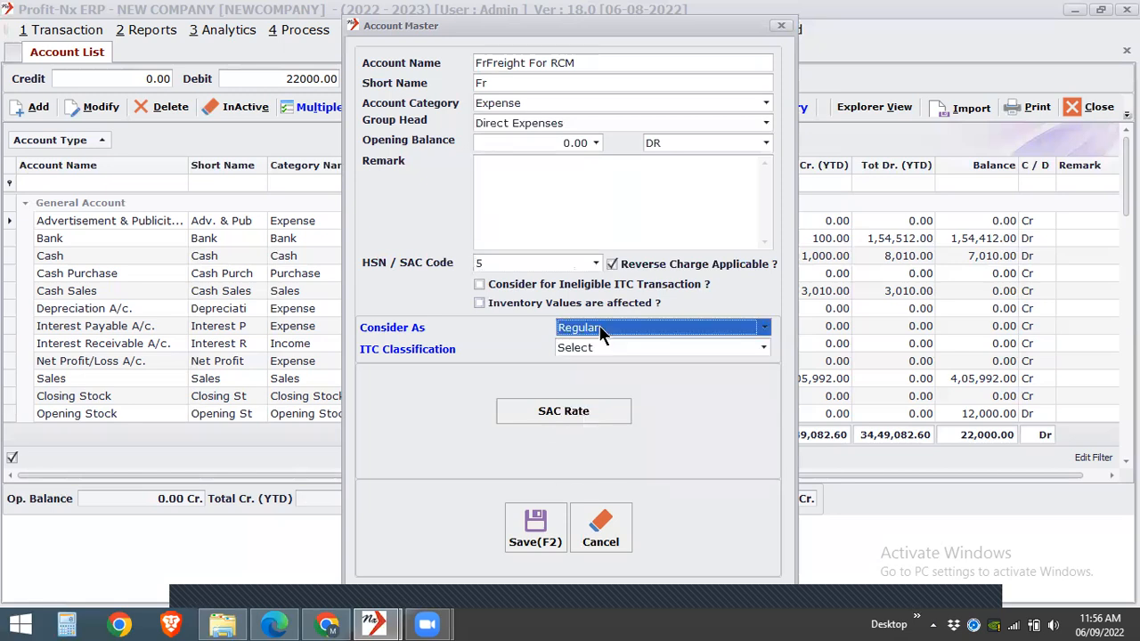
{"action": "left_click", "coordinate": [601, 329]}
{"action": "left_click", "coordinate": [600, 331]}
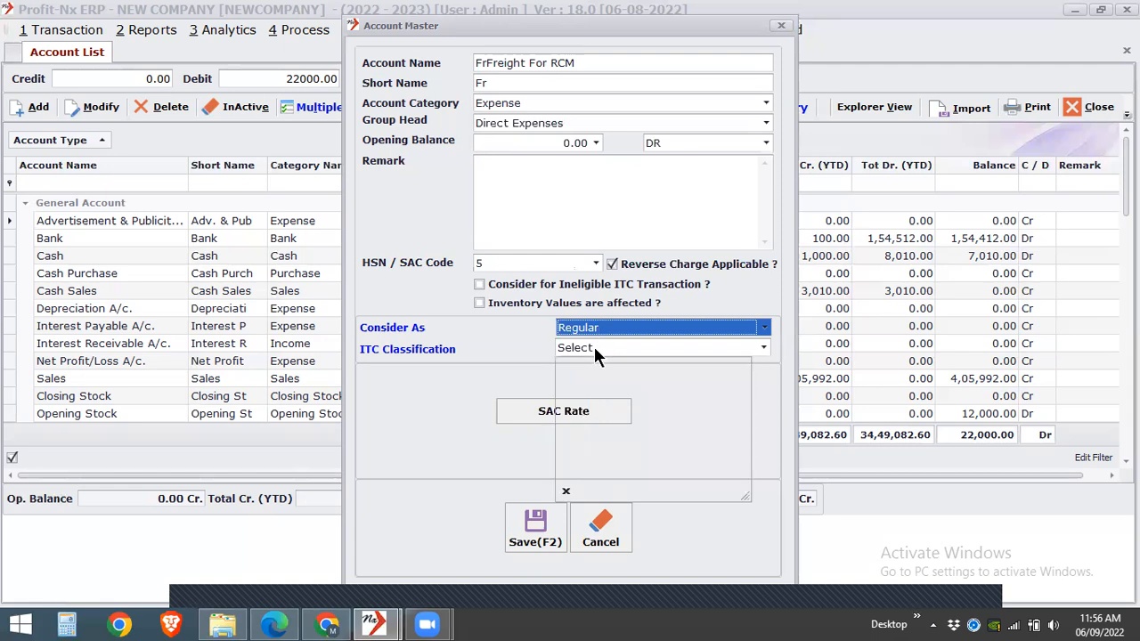
- Set the freight account's ITC classification to Input Service and save the account
{"action": "left_click", "coordinate": [593, 345]}
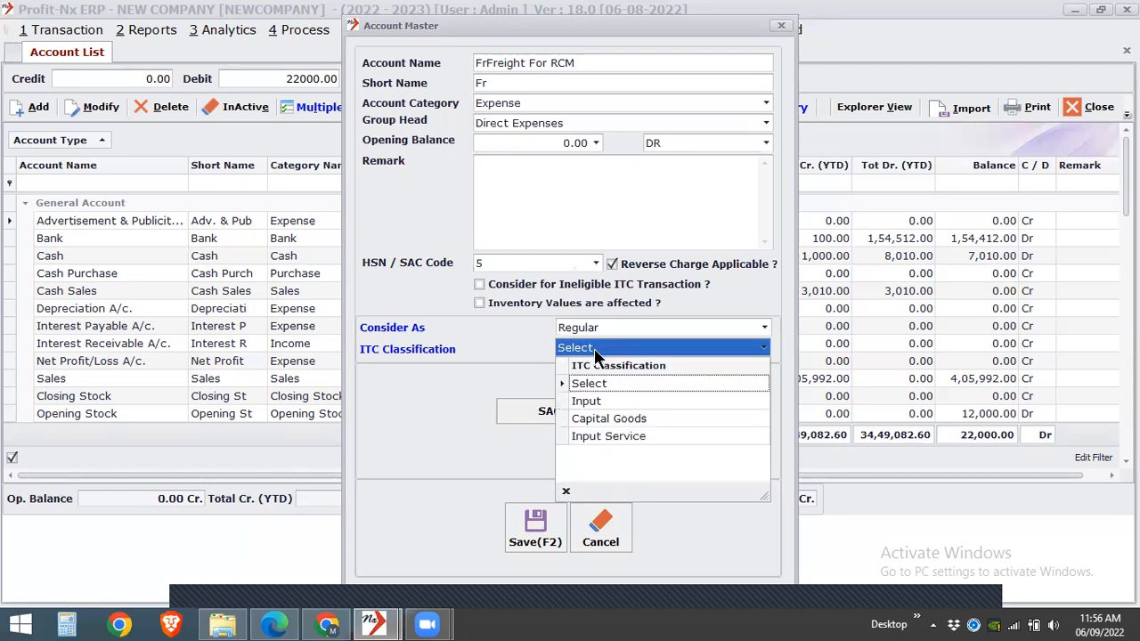
{"action": "left_click", "coordinate": [583, 437]}
{"action": "left_click", "coordinate": [535, 525]}
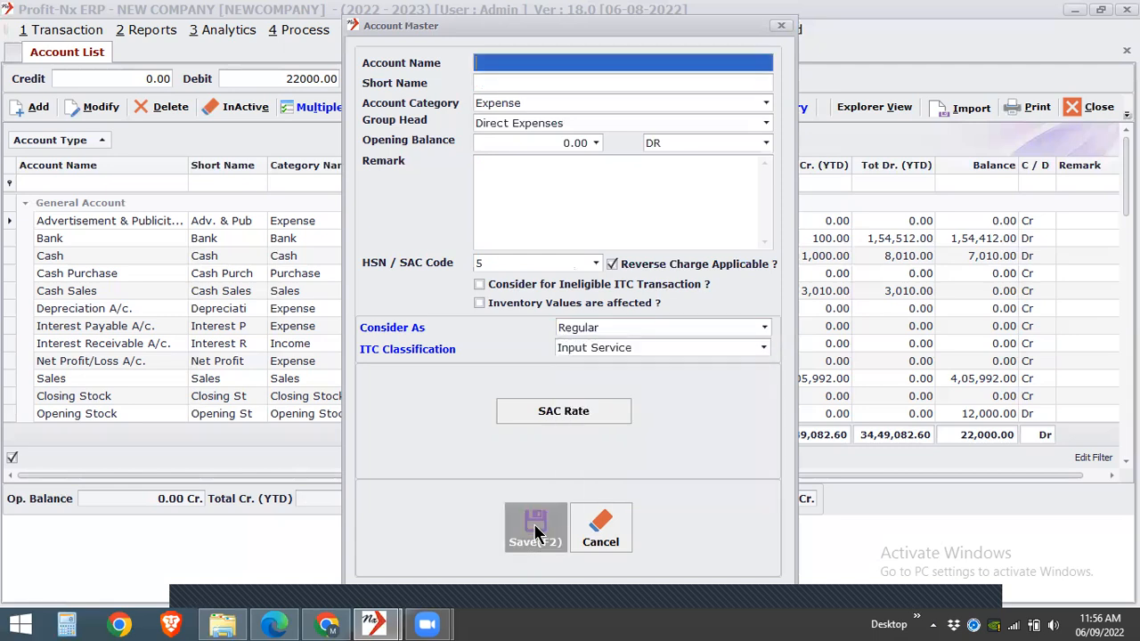
- Review the GST environment settings, switch Composition Scheme Required to Yes and back to No, and apply them
{"action": "left_click", "coordinate": [73, 32]}
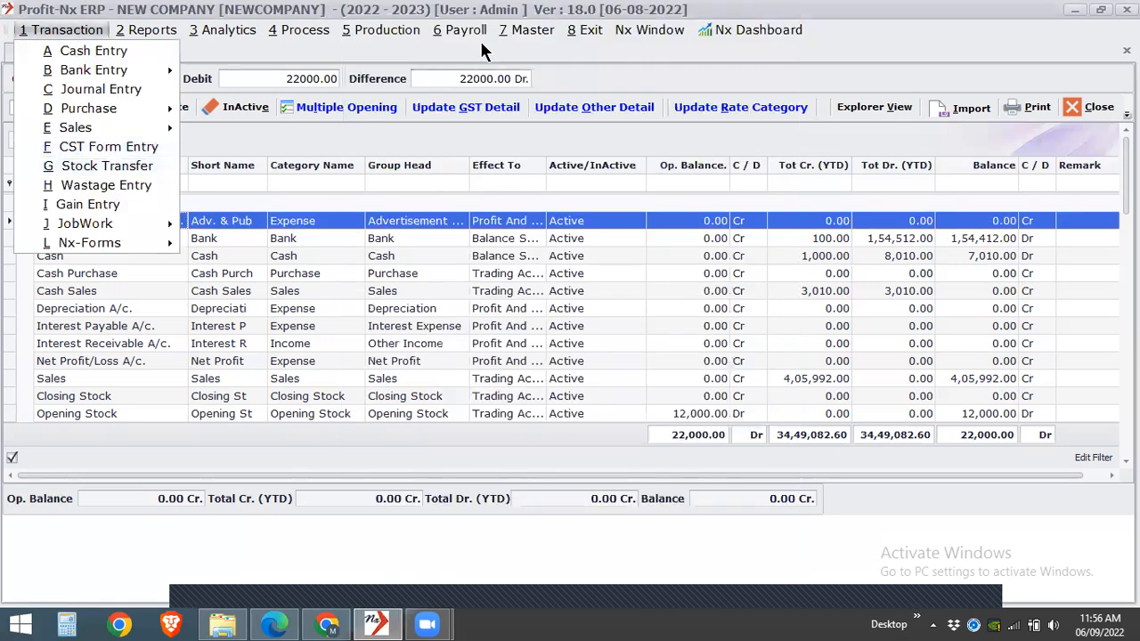
{"action": "left_click", "coordinate": [523, 32]}
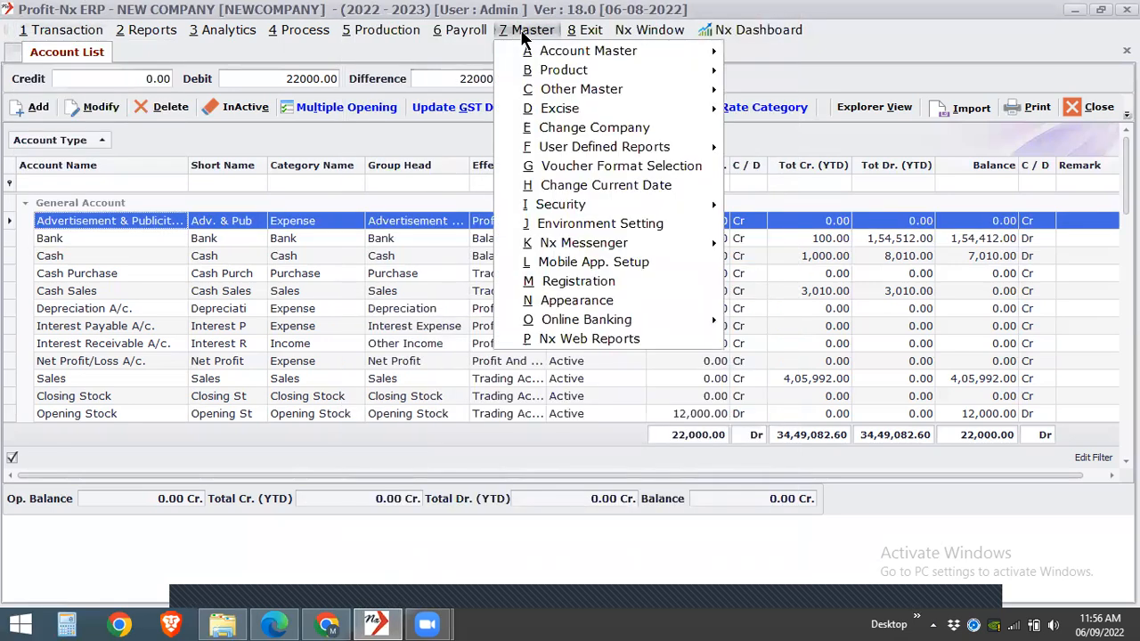
{"action": "left_click", "coordinate": [611, 228]}
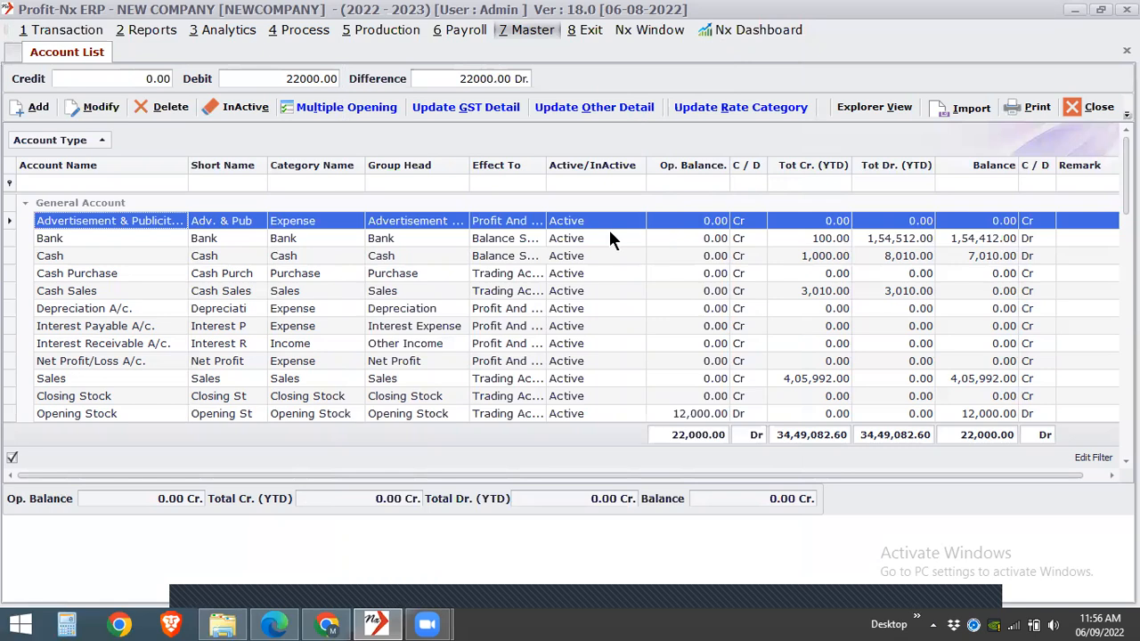
{"action": "key", "text": "F12"}
{"action": "left_click", "coordinate": [734, 90]}
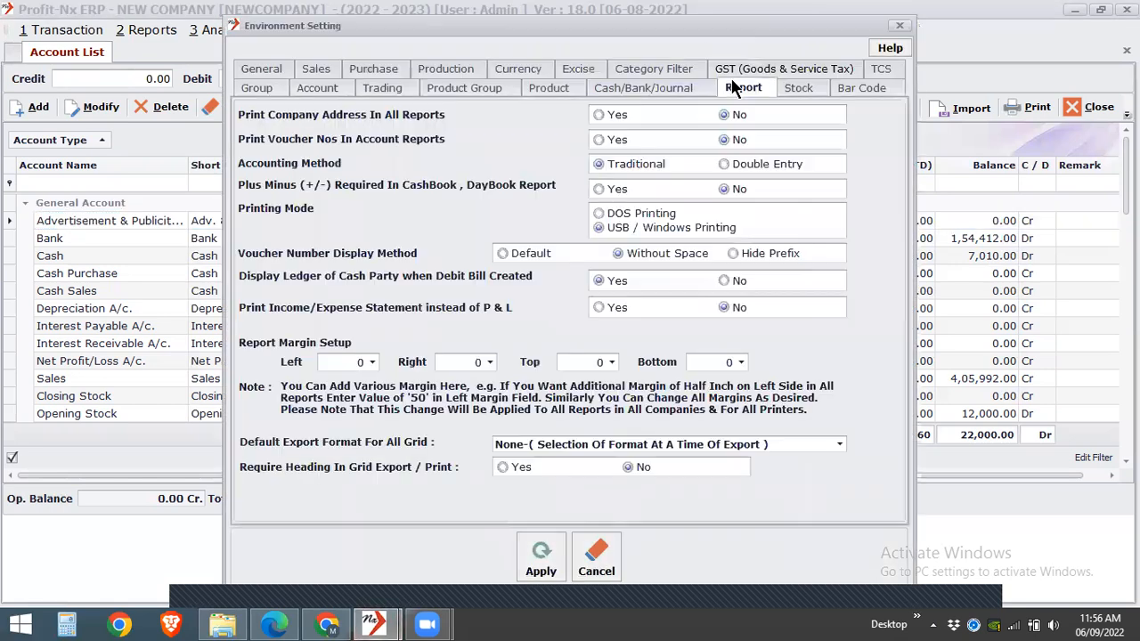
{"action": "left_click", "coordinate": [740, 71]}
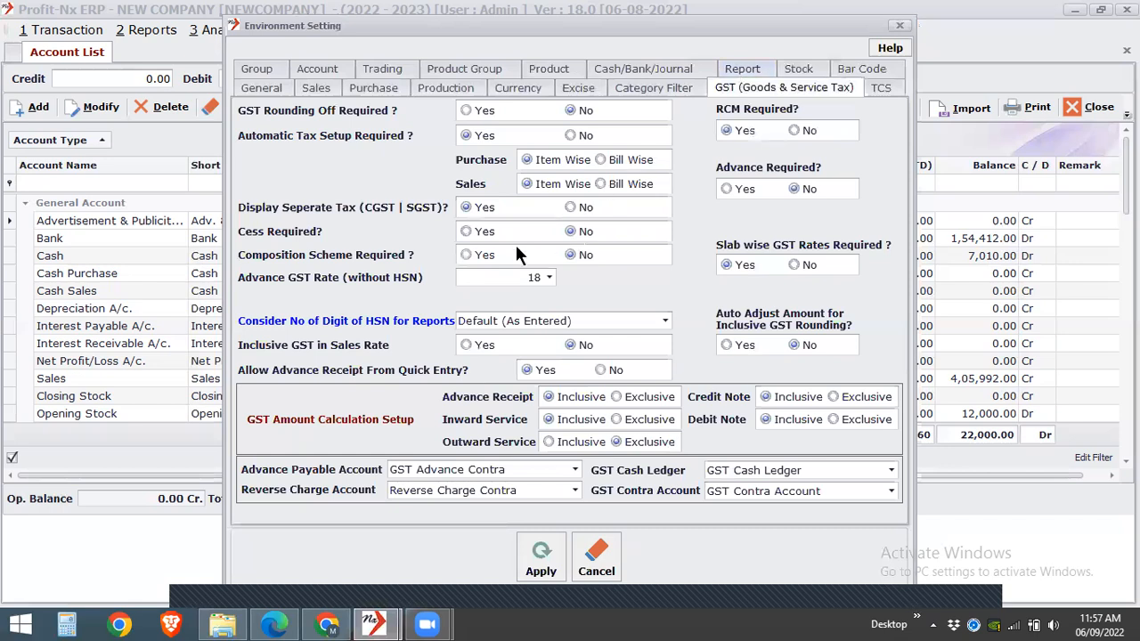
{"action": "left_click", "coordinate": [478, 257]}
{"action": "left_click", "coordinate": [575, 256]}
{"action": "left_click", "coordinate": [528, 554]}
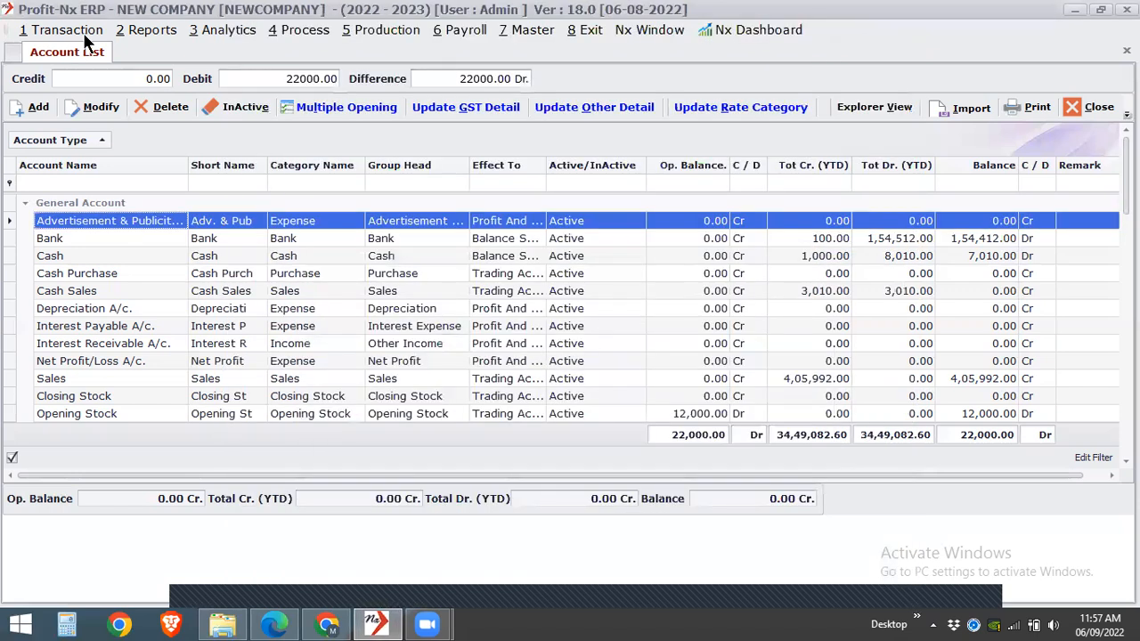
- Check the available transaction types for Service Entry and close the Account List
{"action": "left_click", "coordinate": [72, 30]}
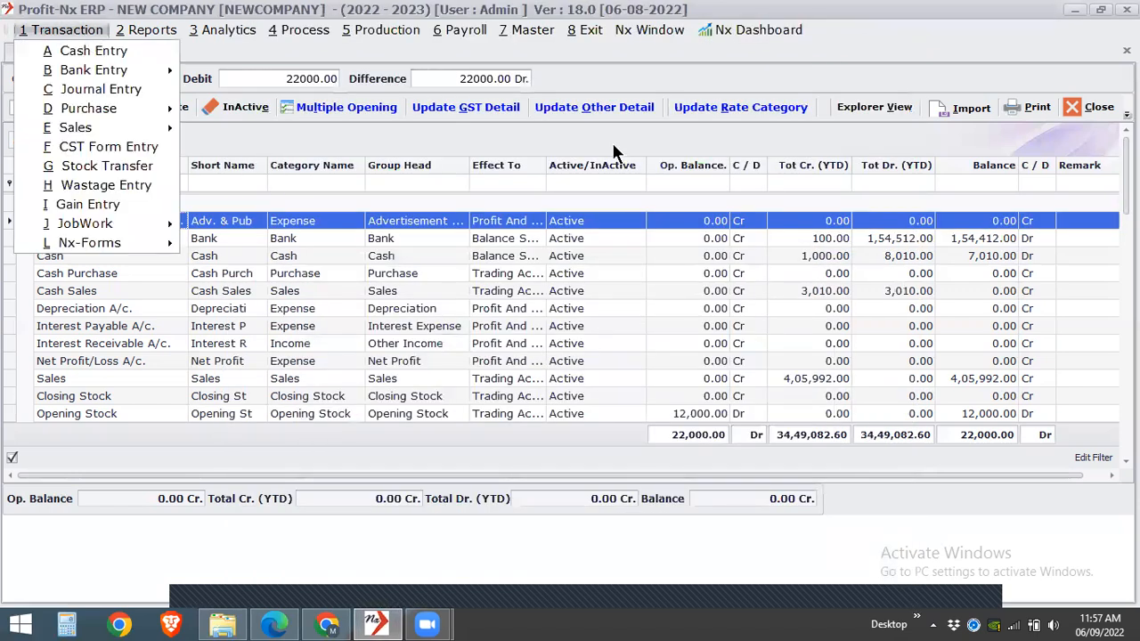
{"action": "key", "text": "Right"}
{"action": "left_click", "coordinate": [1127, 51]}
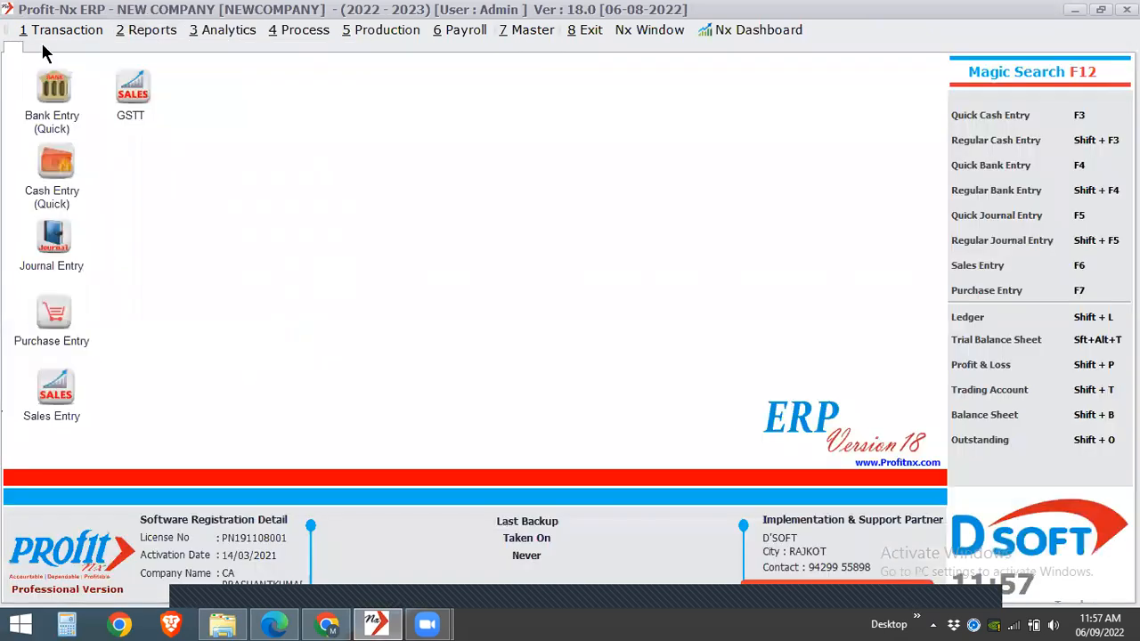
- Recheck the RCM and composition options in the GST environment settings and reapply the settings
{"action": "left_click", "coordinate": [59, 32]}
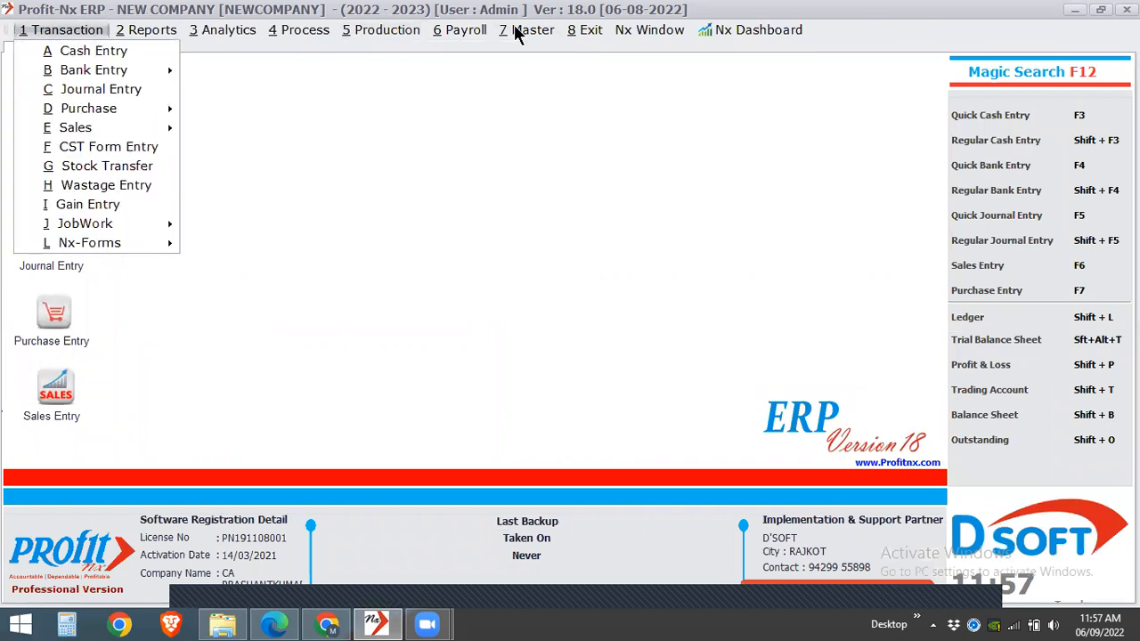
{"action": "mouse_move", "coordinate": [517, 32]}
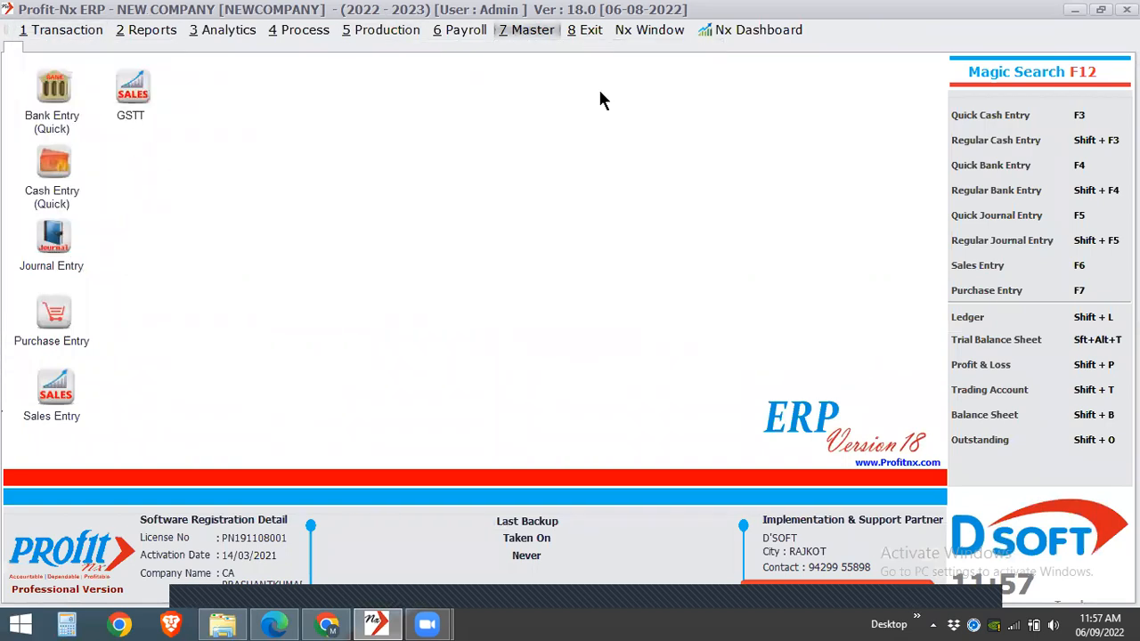
{"action": "mouse_move", "coordinate": [586, 32]}
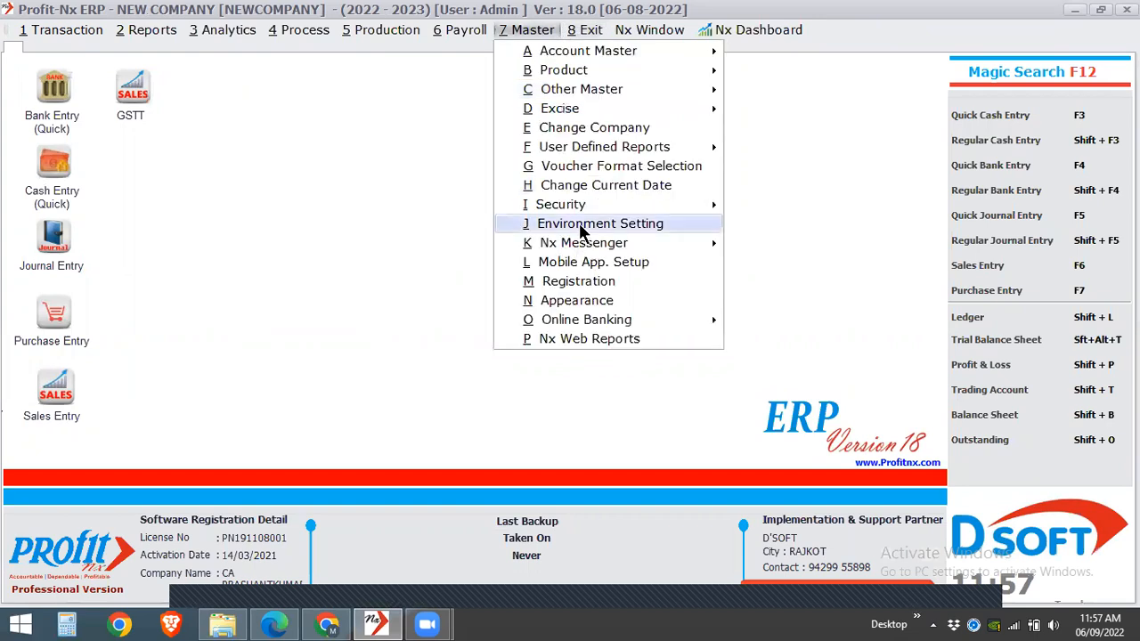
{"action": "left_click", "coordinate": [580, 229]}
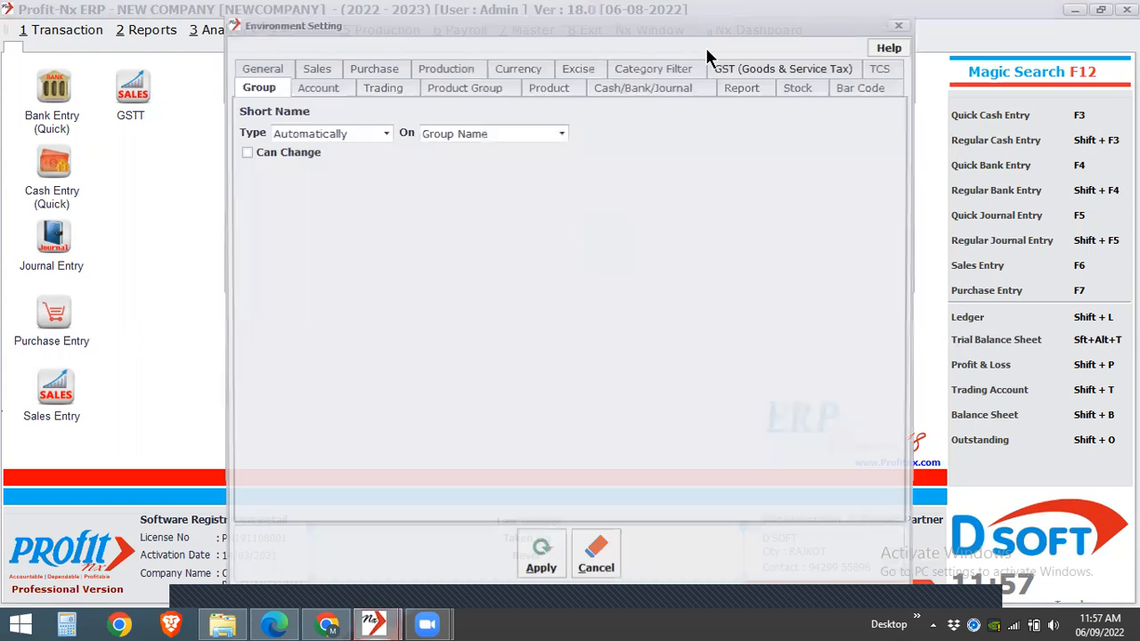
{"action": "left_click", "coordinate": [730, 77]}
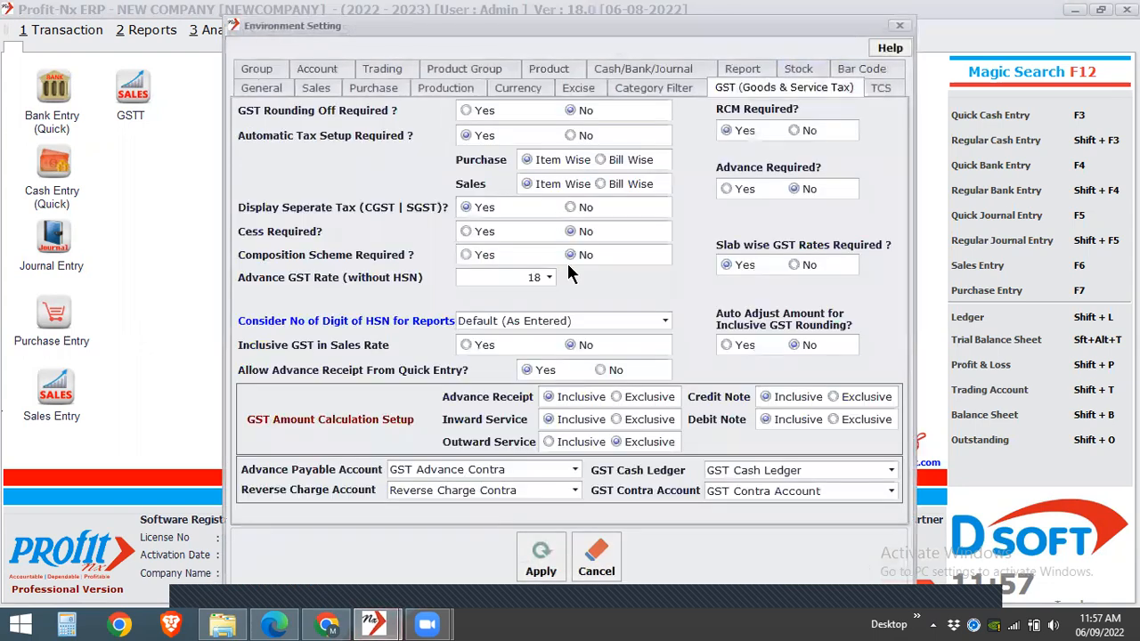
{"action": "left_click", "coordinate": [560, 559]}
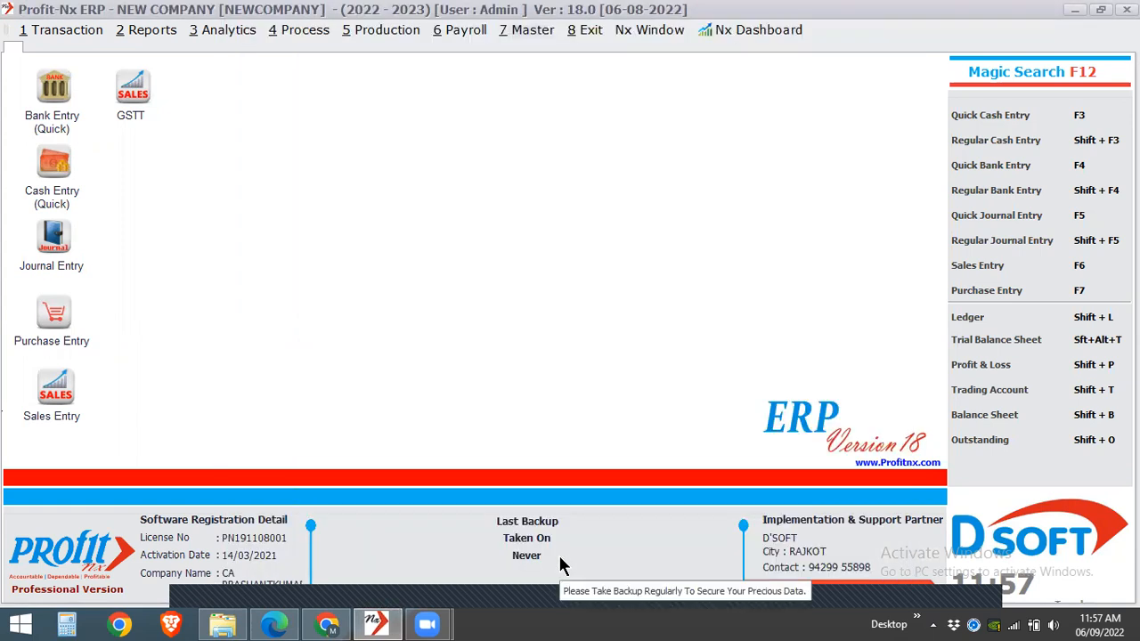
- Switch user, log back in as Admin, and accept 06/09/2022 as the current date
{"action": "left_click", "coordinate": [592, 31]}
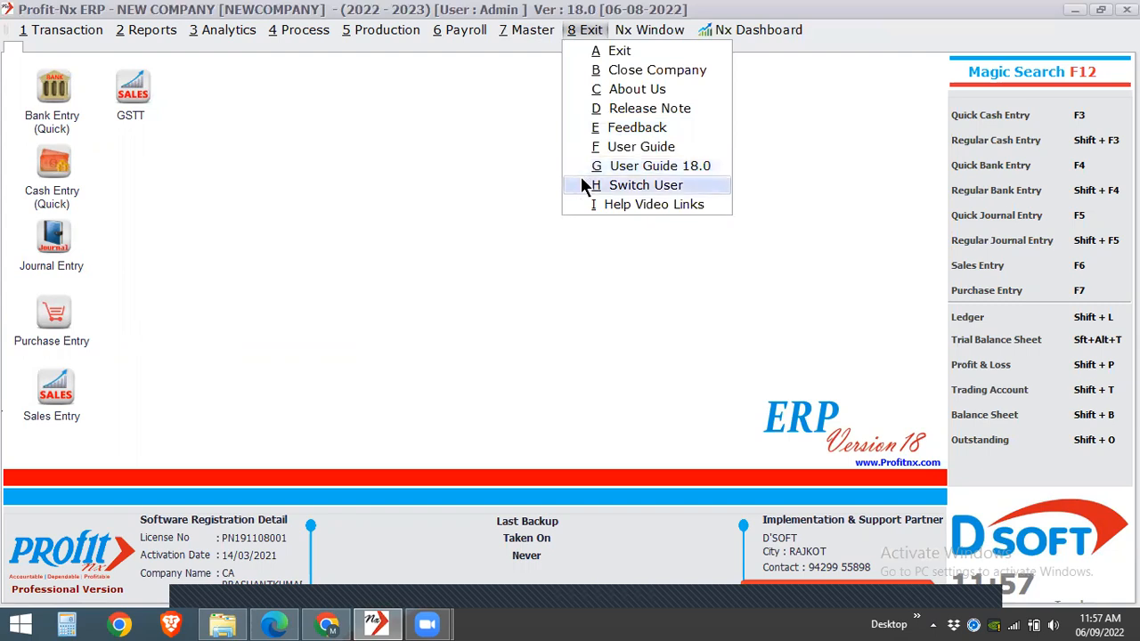
{"action": "left_click", "coordinate": [646, 186]}
{"action": "type", "text": "Admin"}
{"action": "key", "text": "Return"}
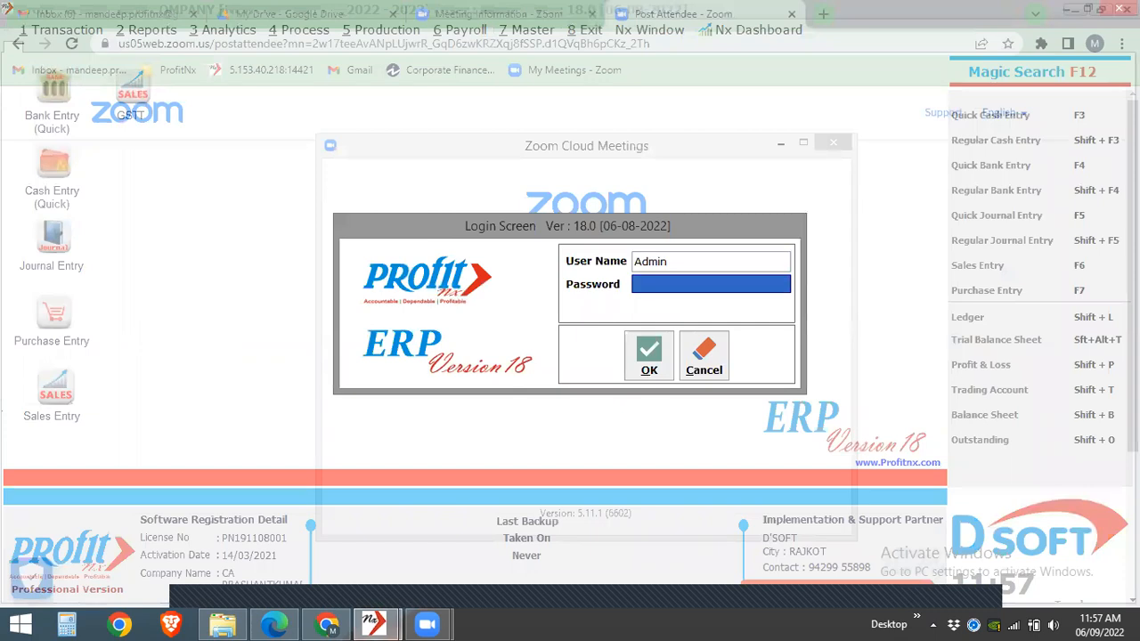
{"action": "key", "text": "Return"}
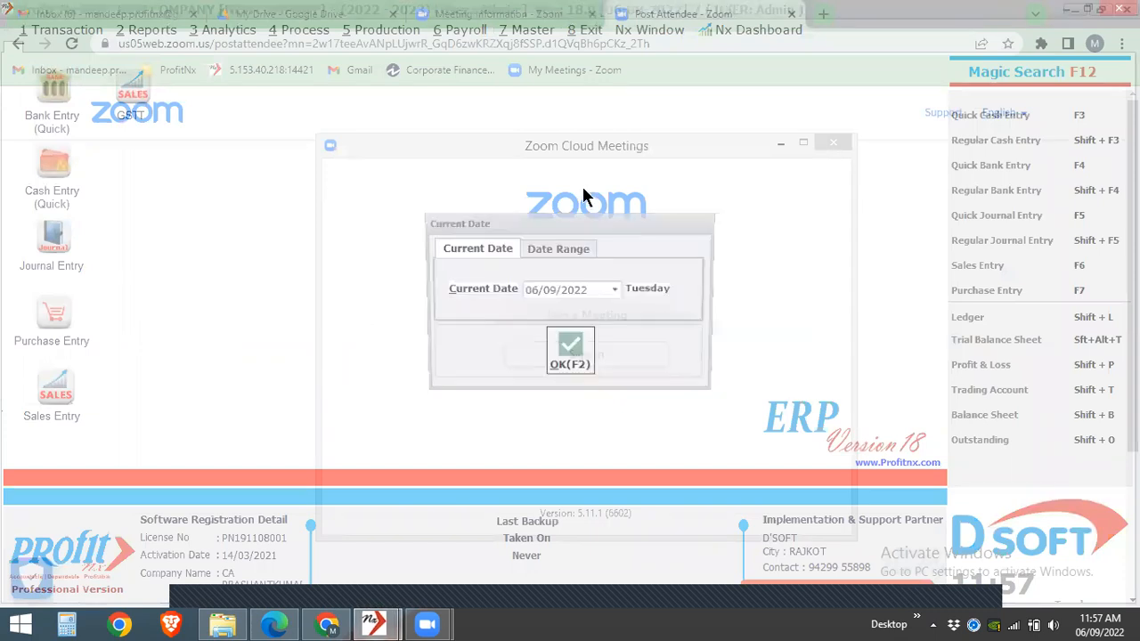
{"action": "left_click", "coordinate": [552, 360]}
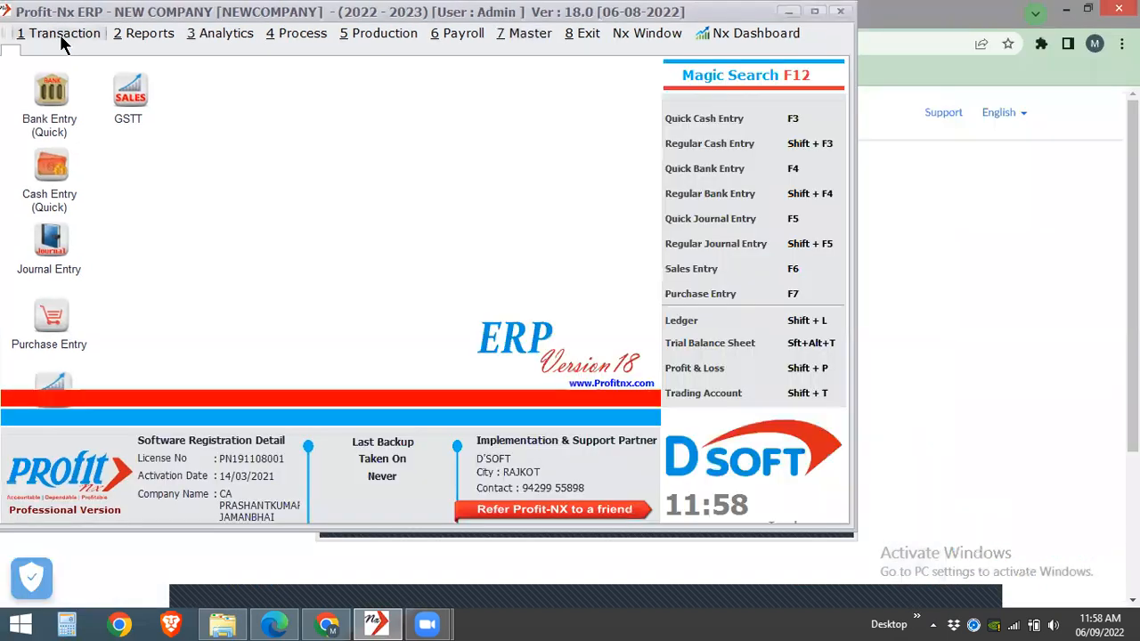
- Maximize the program window and open the Inward Service Entry list from the service transactions
{"action": "left_click", "coordinate": [62, 34]}
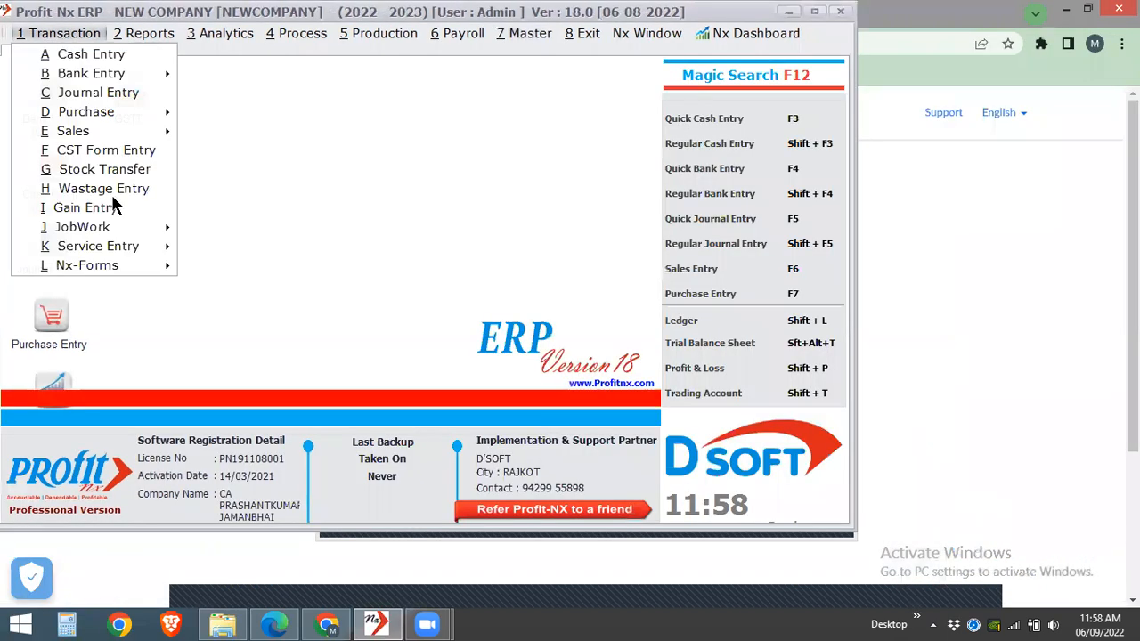
{"action": "left_click", "coordinate": [815, 13]}
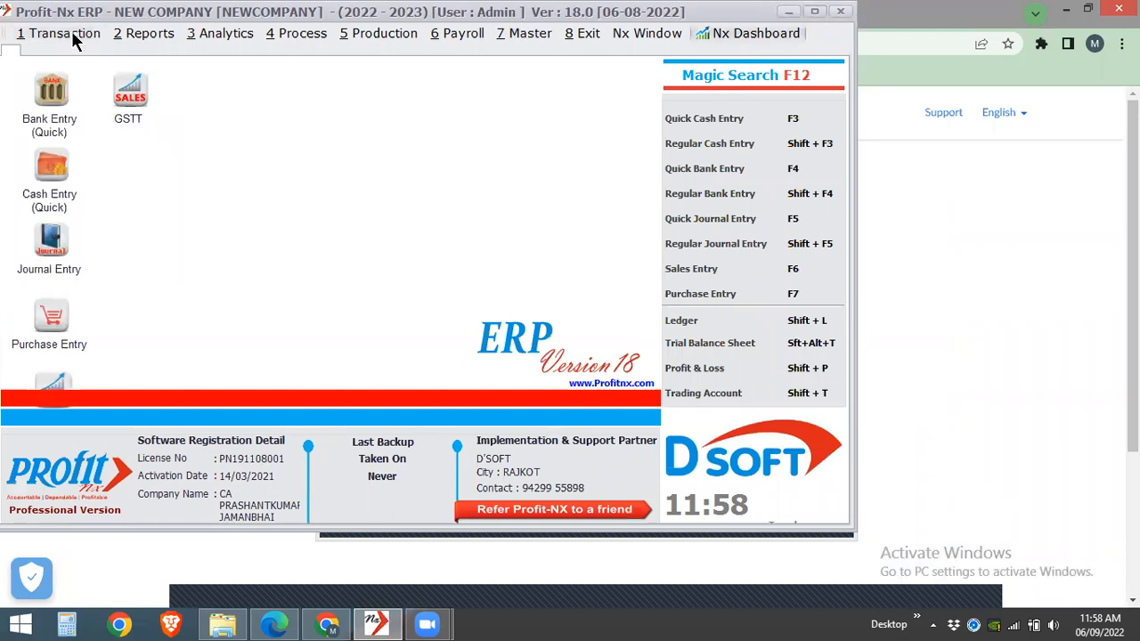
{"action": "key", "text": "alt+1"}
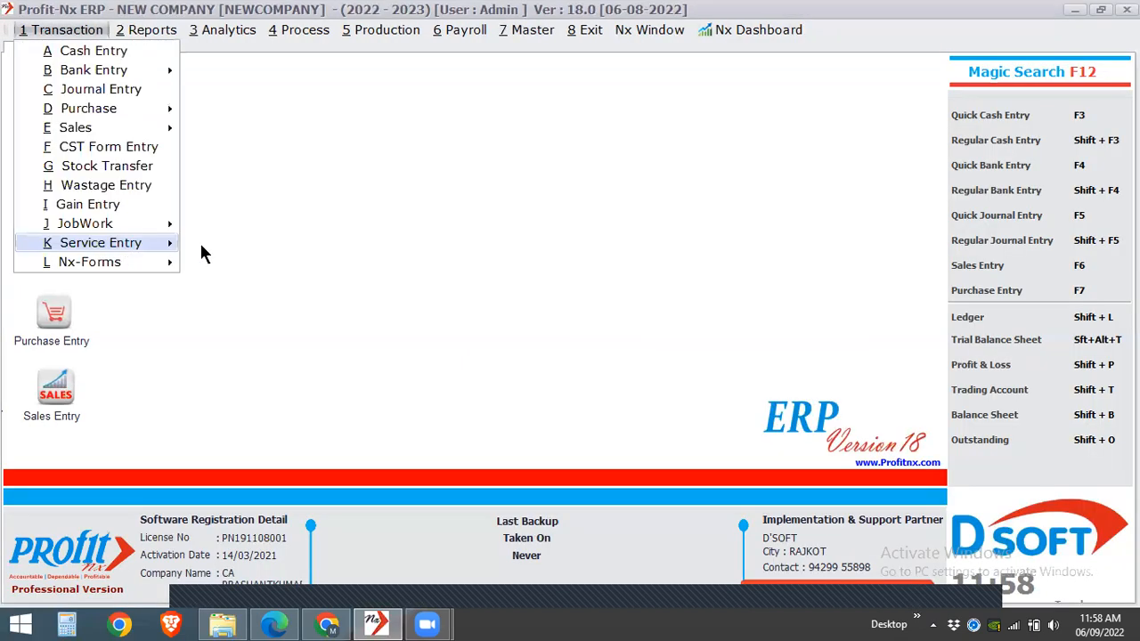
{"action": "mouse_move", "coordinate": [201, 252]}
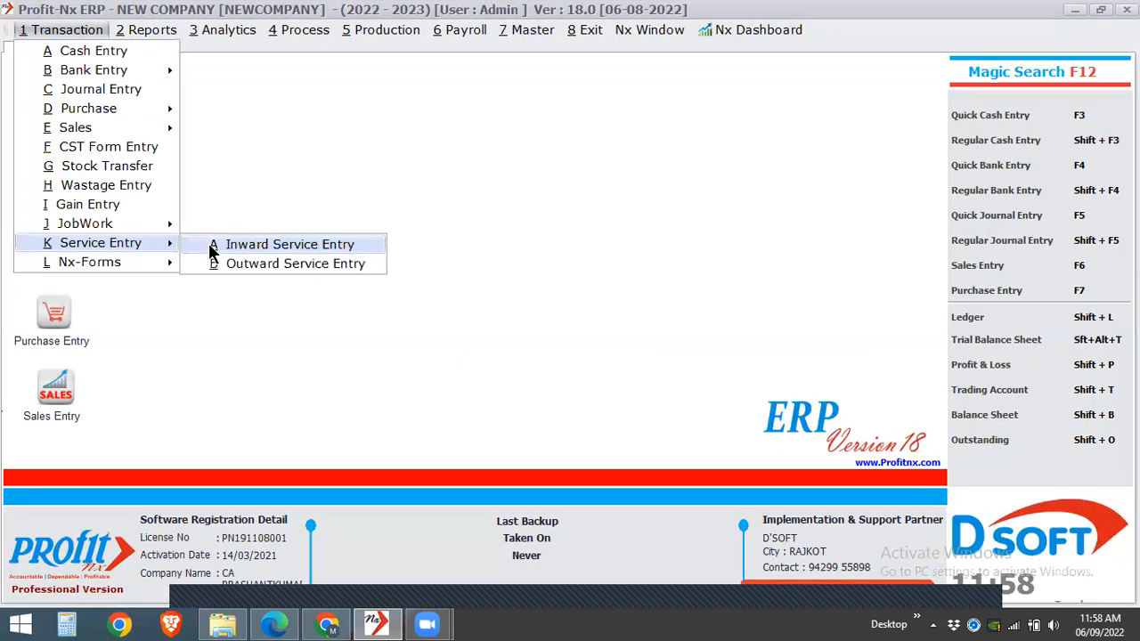
{"action": "left_click", "coordinate": [212, 252]}
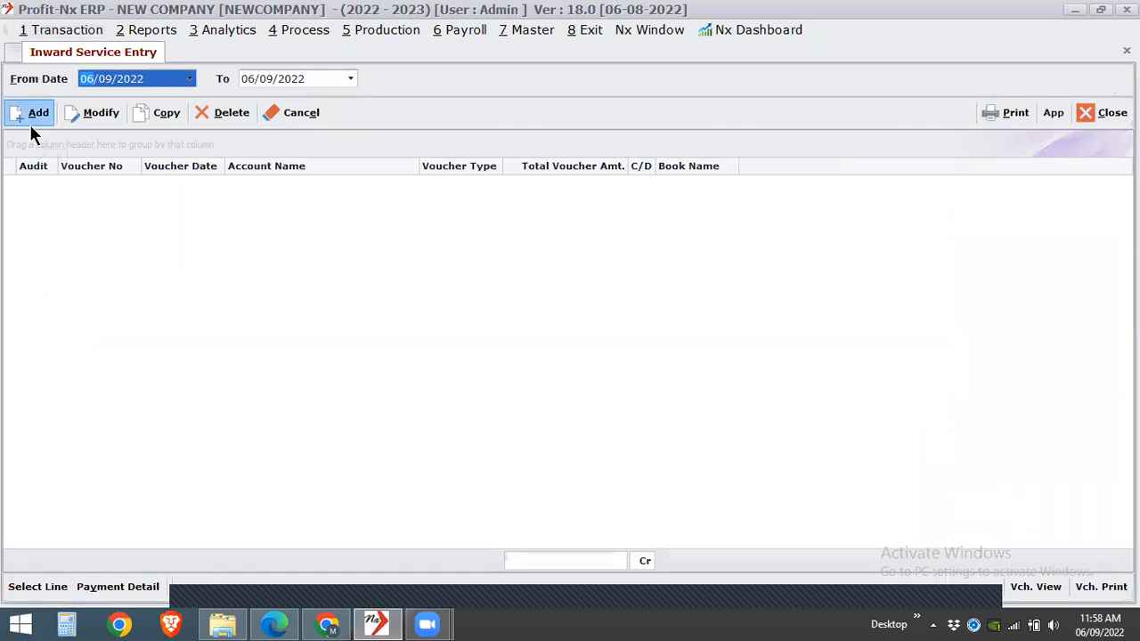
- Add a new inward service entry and choose Transporter URD as its account name
{"action": "left_click", "coordinate": [30, 124]}
{"action": "left_click", "coordinate": [158, 144]}
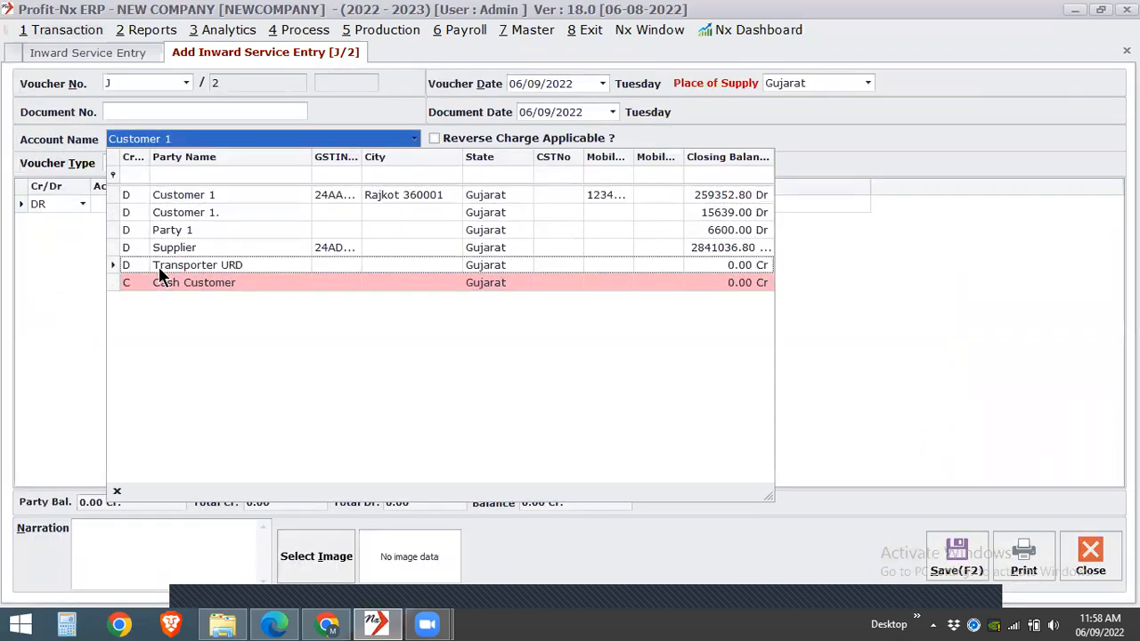
{"action": "left_click", "coordinate": [159, 266]}
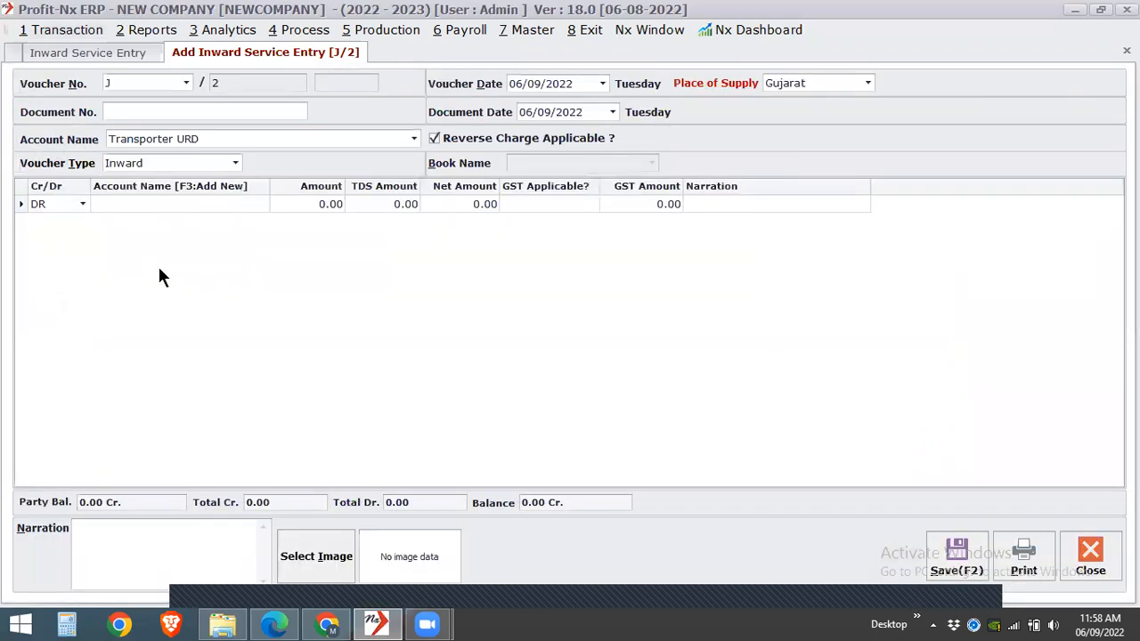
- Debit FrFreight For RCM with an amount of 1000 on the Transporter URD voucher, leave the narration blank and save it
{"action": "left_click", "coordinate": [191, 209]}
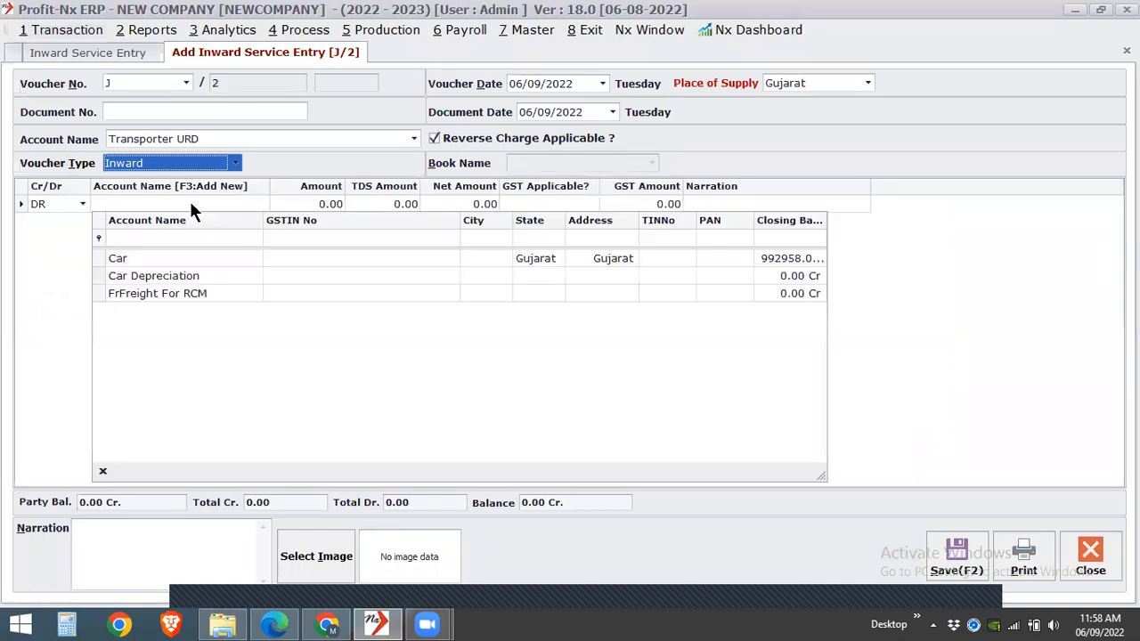
{"action": "left_click", "coordinate": [178, 294]}
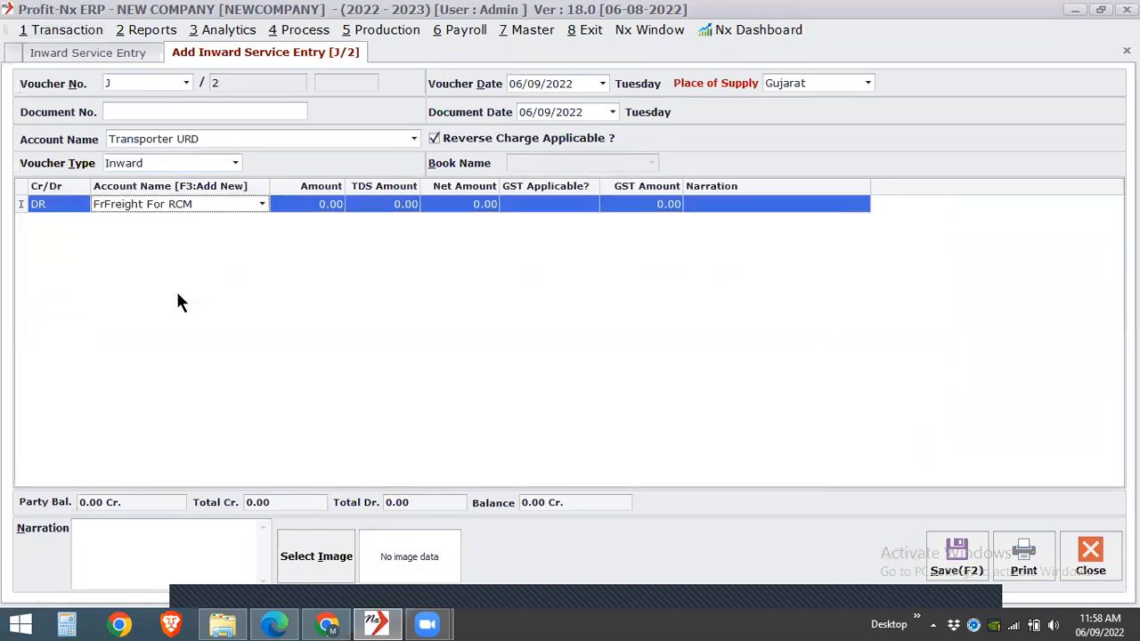
{"action": "key", "text": "Return"}
{"action": "type", "text": "1000"}
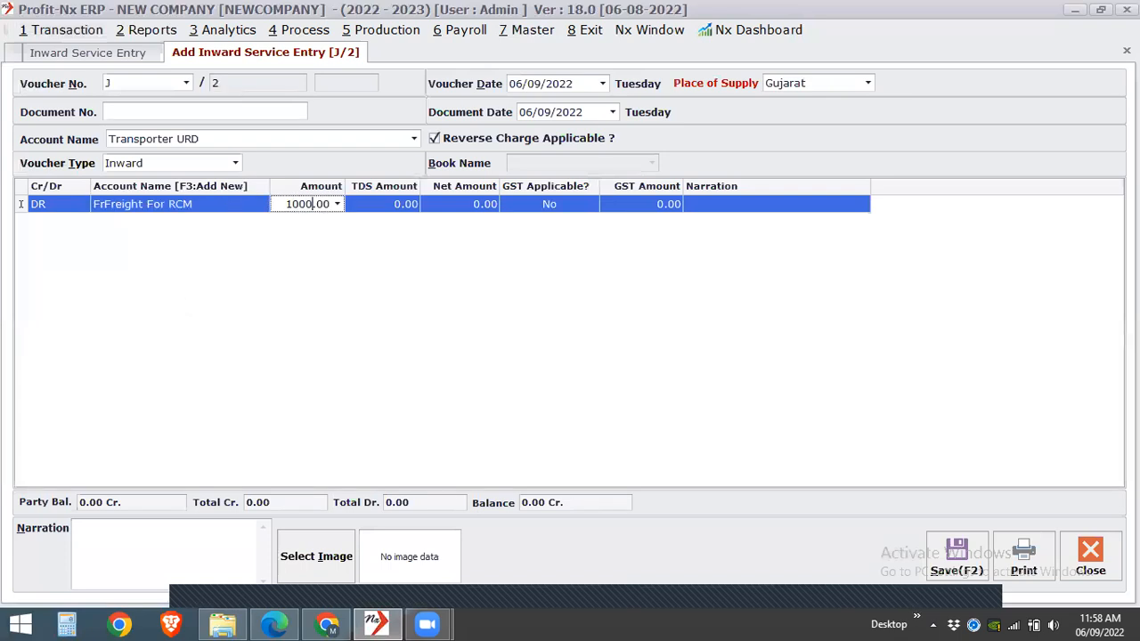
{"action": "key", "text": "Return"}
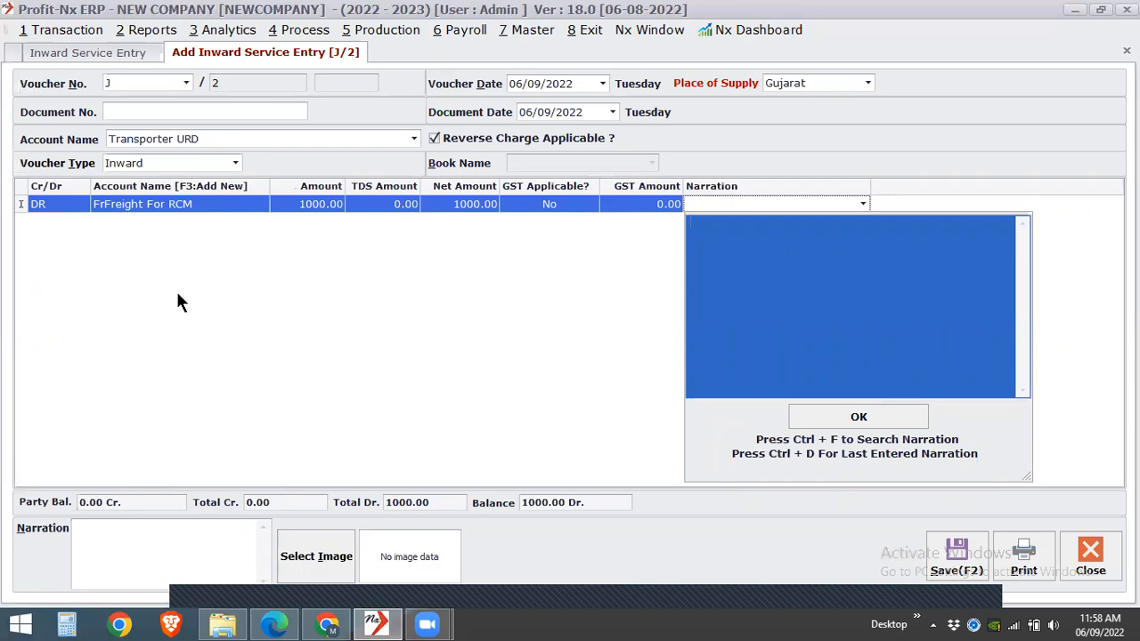
{"action": "key", "text": "Return"}
{"action": "key", "text": "Return"}
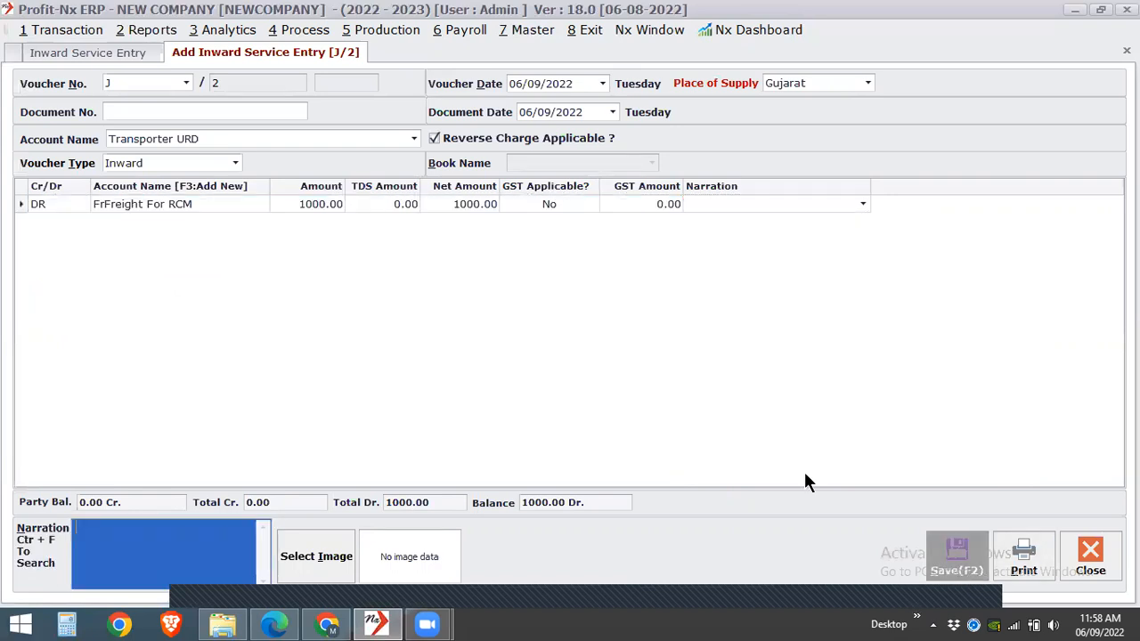
{"action": "key", "text": "F2"}
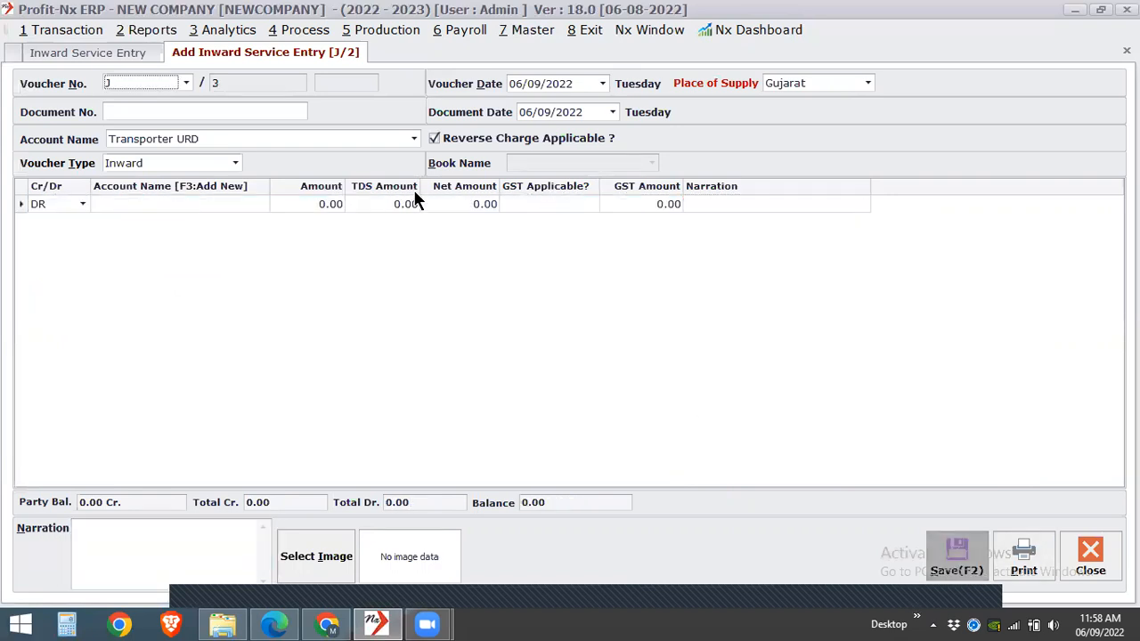
- Open the GST Reverse Charge Report and examine the Transporter URD freight voucher's tax rate and amounts
{"action": "left_click", "coordinate": [142, 30]}
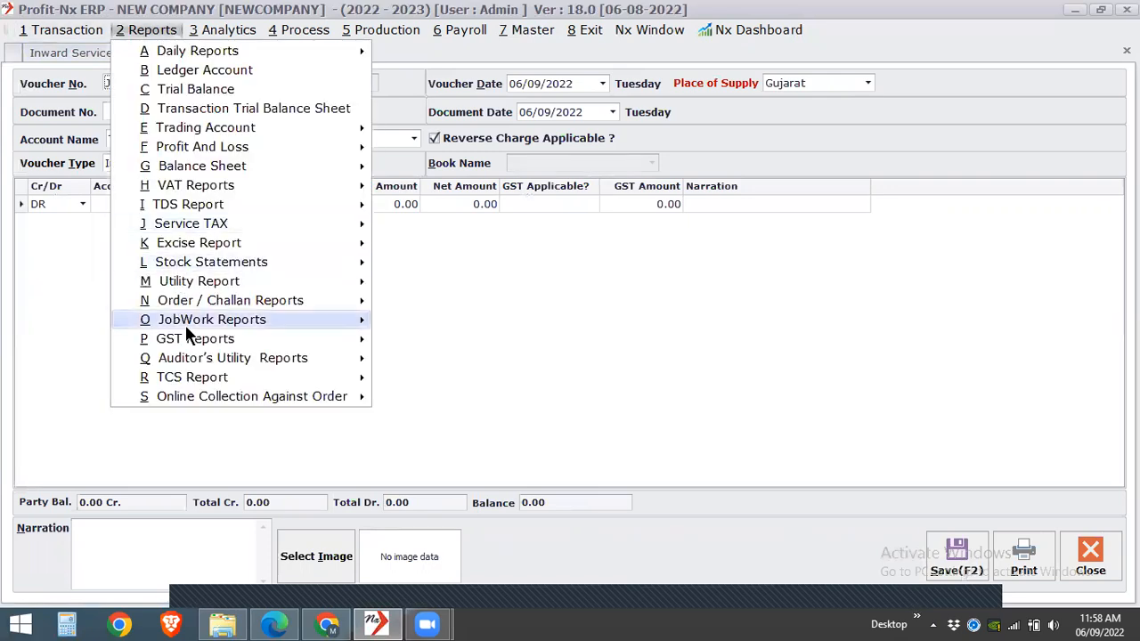
{"action": "mouse_move", "coordinate": [232, 344]}
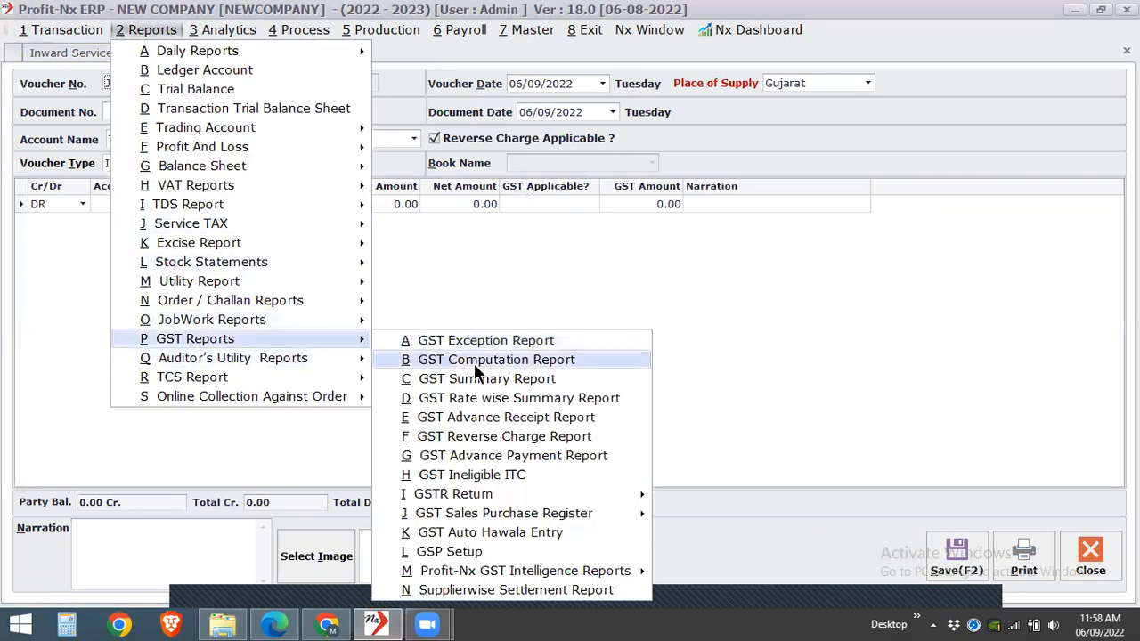
{"action": "left_click", "coordinate": [477, 440]}
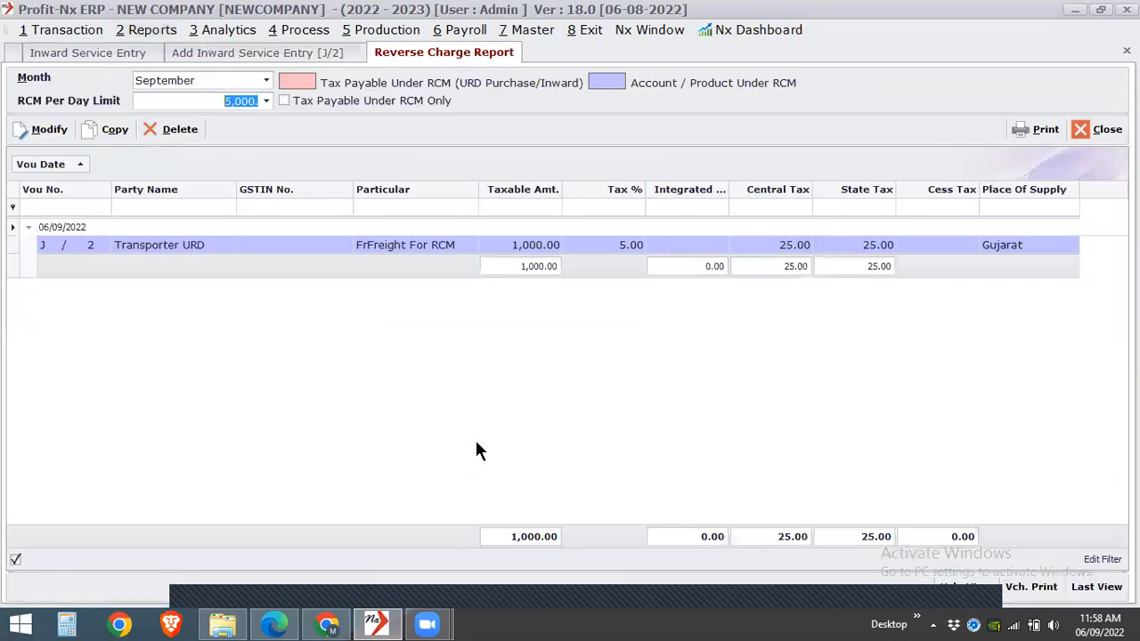
{"action": "left_click", "coordinate": [567, 249]}
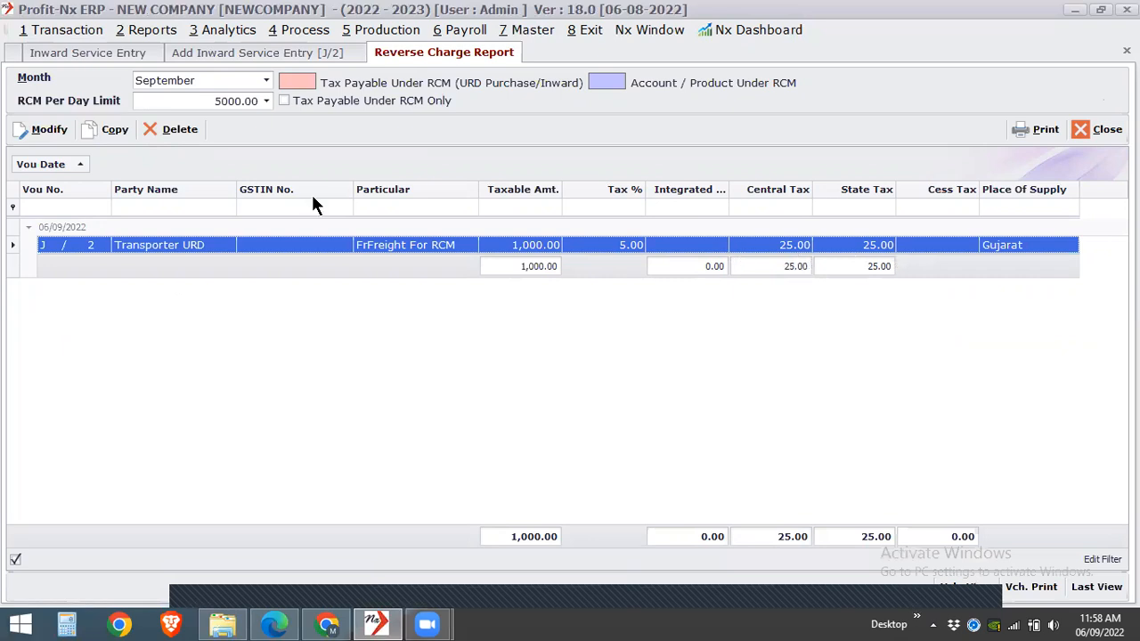
- Open the GSTR-3B return and agree to its important notes and instructions
{"action": "left_click", "coordinate": [138, 29]}
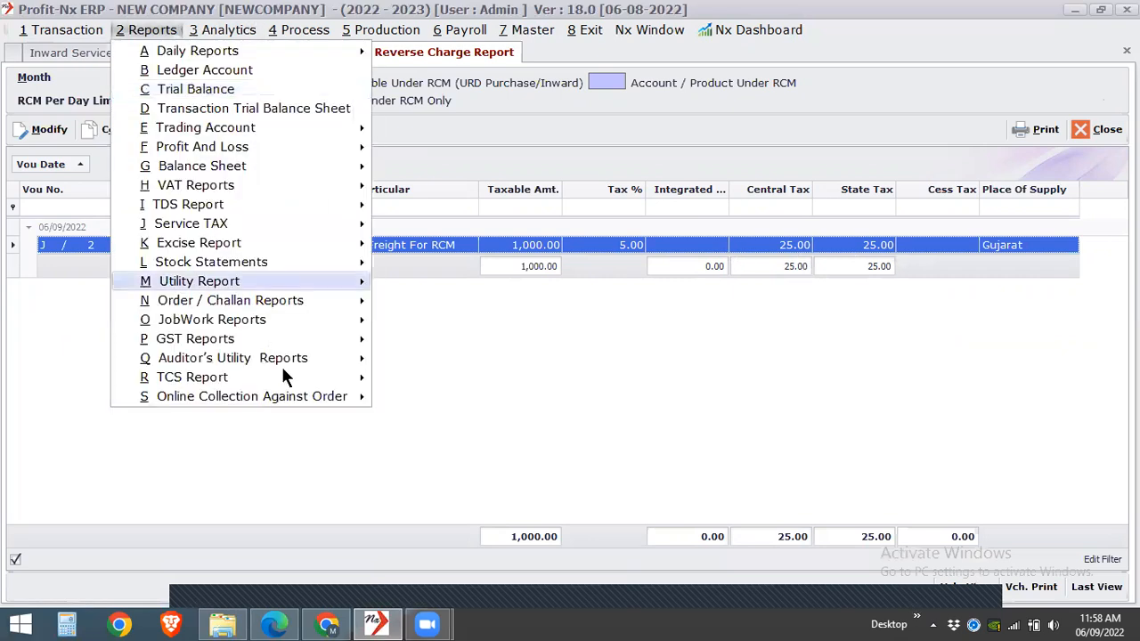
{"action": "mouse_move", "coordinate": [318, 336]}
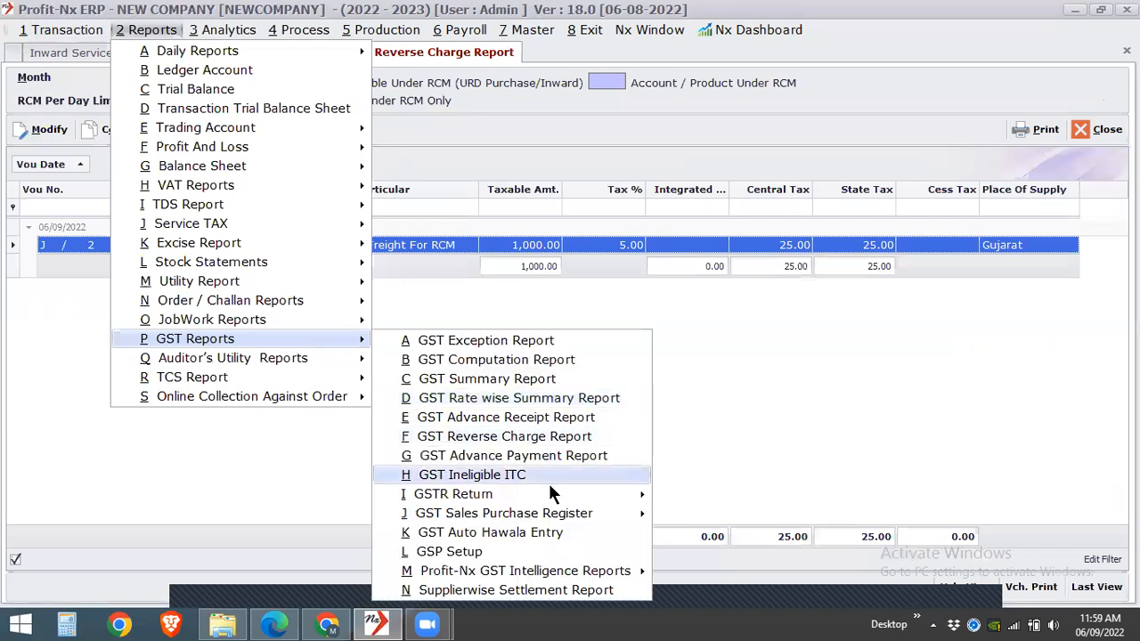
{"action": "mouse_move", "coordinate": [553, 494]}
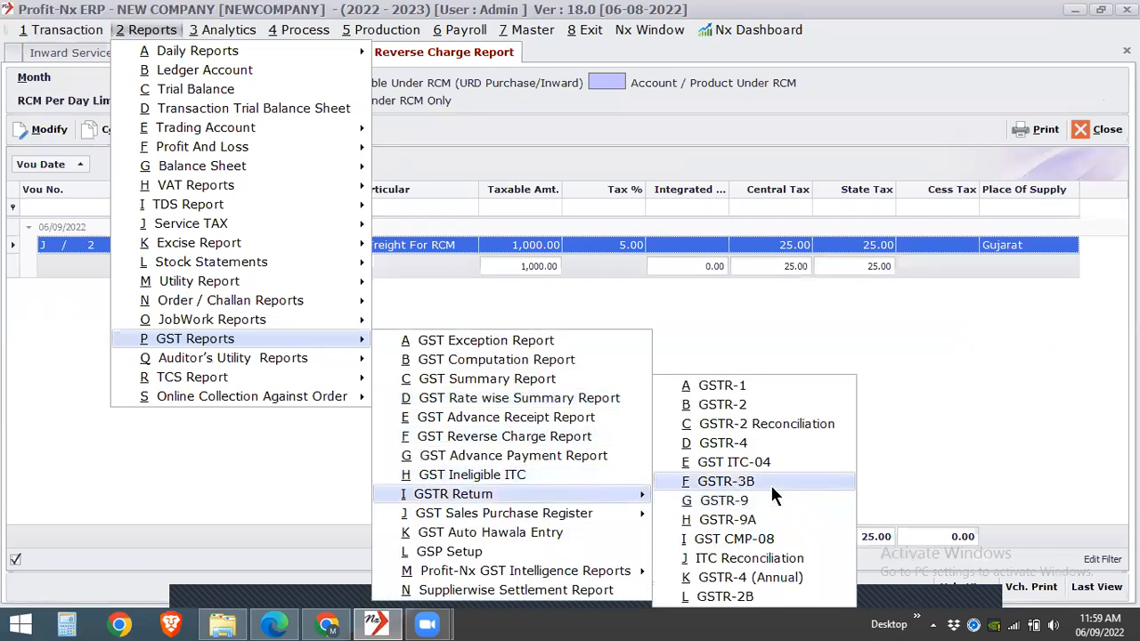
{"action": "left_click", "coordinate": [771, 485]}
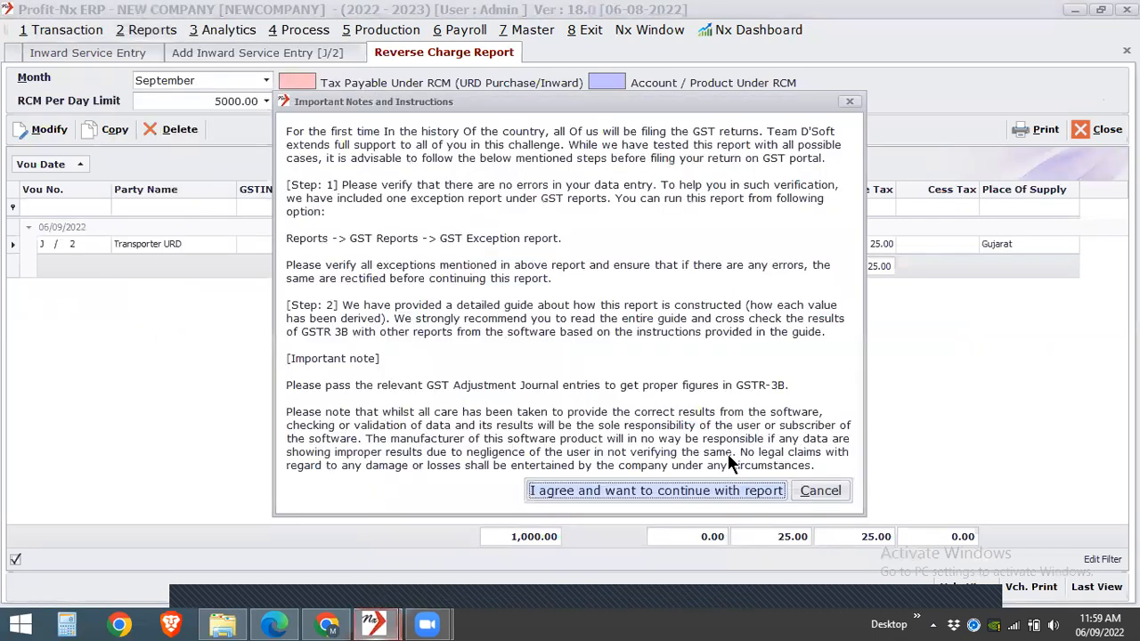
{"action": "left_click", "coordinate": [673, 491]}
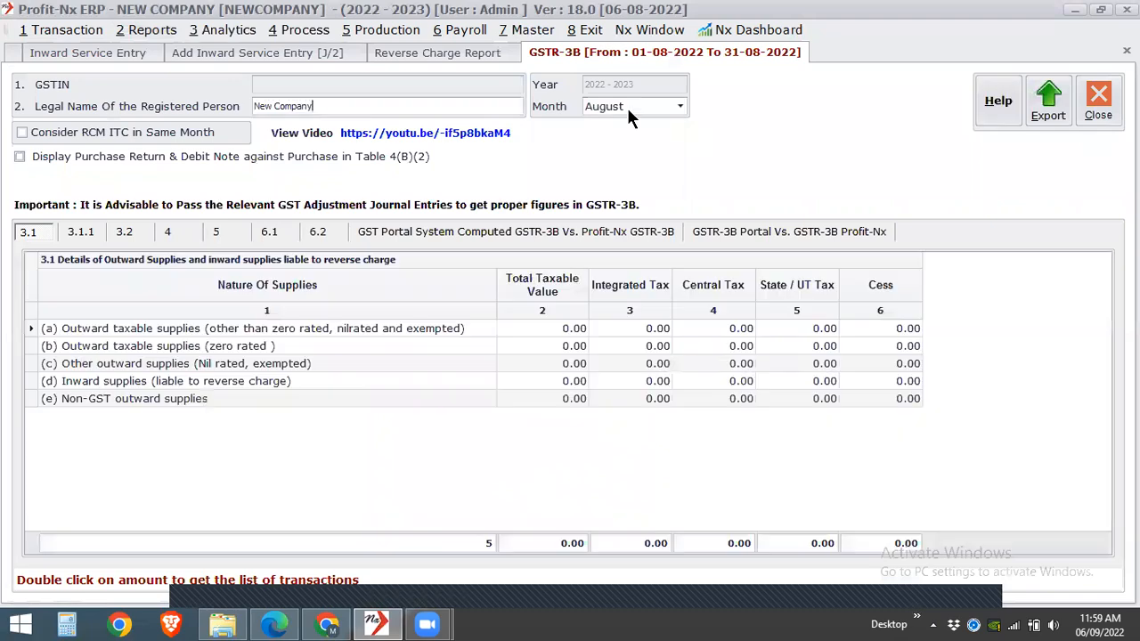
- Set the GSTR-3B return month to September
{"action": "left_click", "coordinate": [636, 104]}
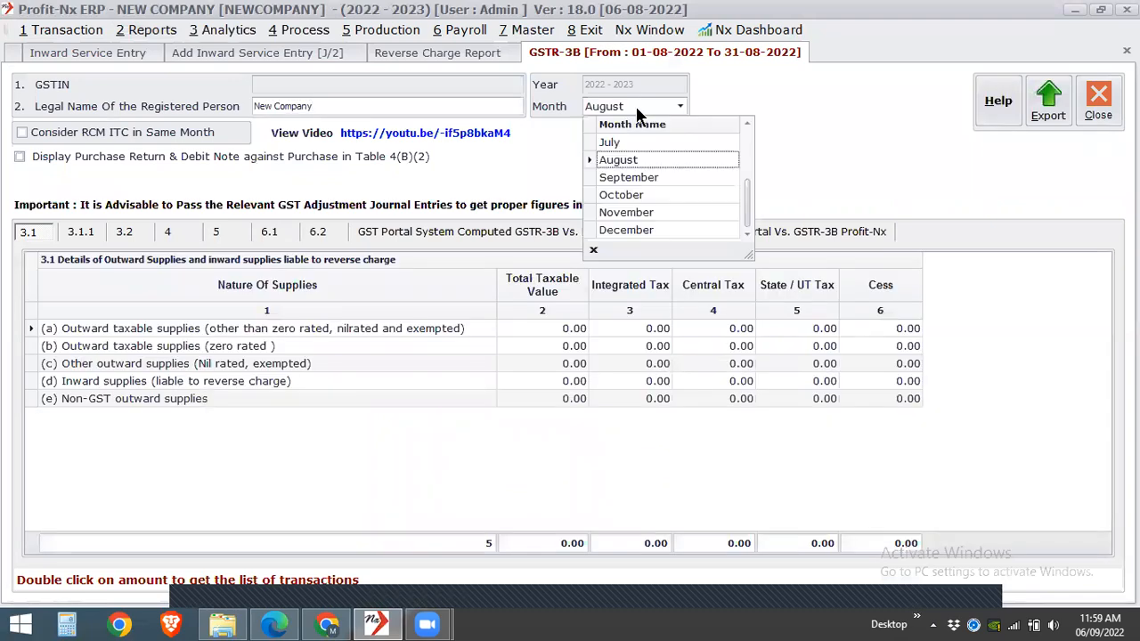
{"action": "left_click", "coordinate": [123, 236]}
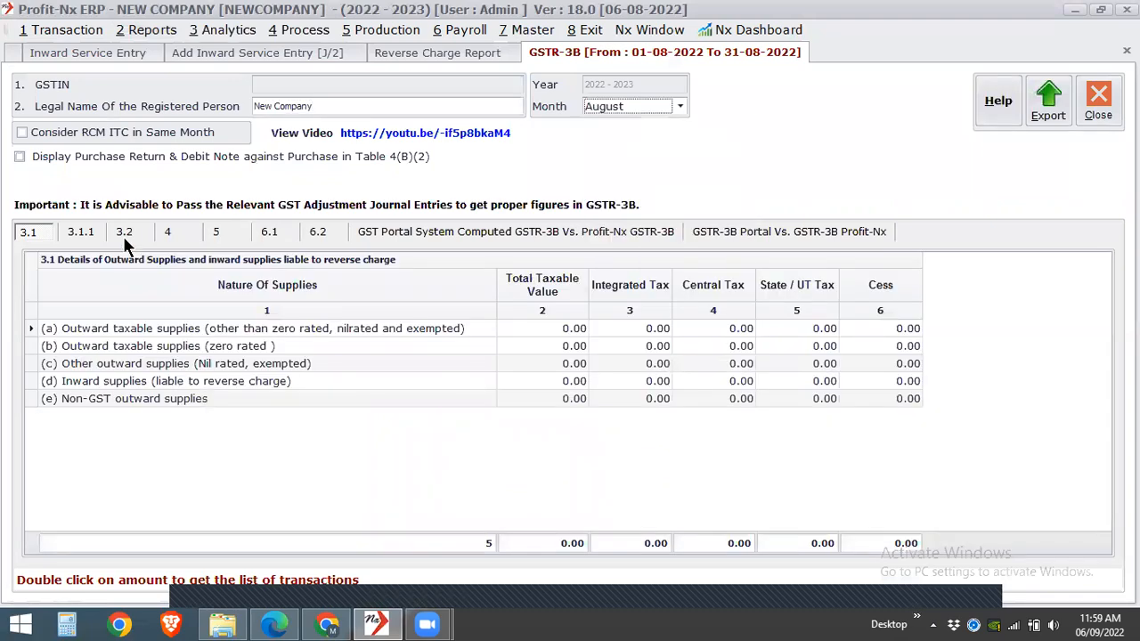
{"action": "left_click", "coordinate": [635, 106]}
{"action": "left_click", "coordinate": [626, 177]}
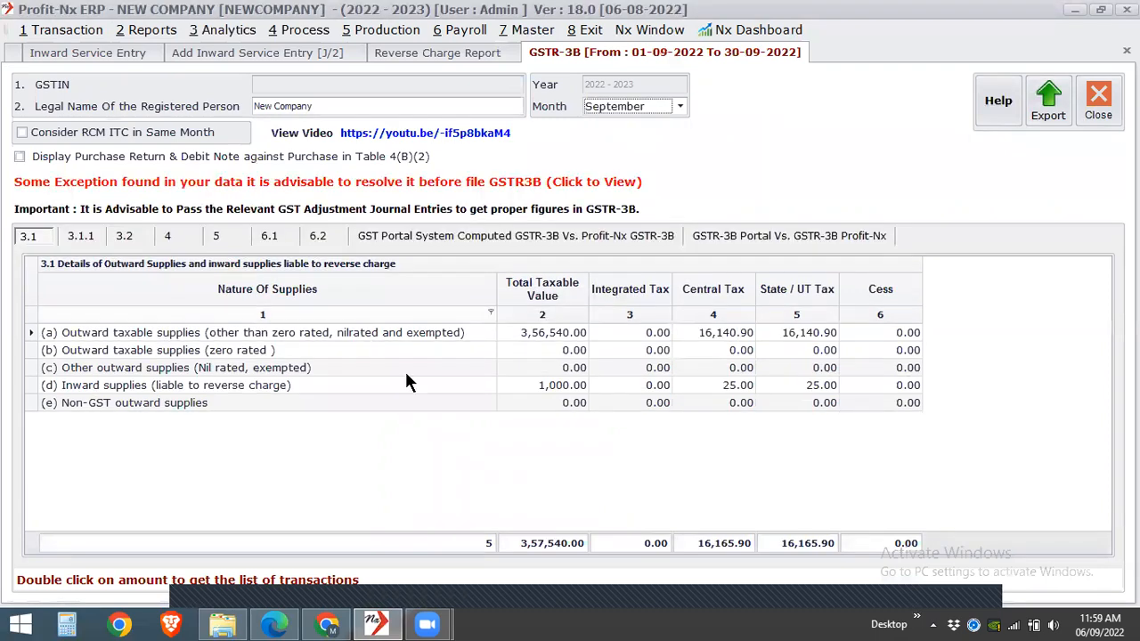
- Inspect the vouchers behind inward supplies liable to reverse charge in GSTR-3B table 3.1 and close the detail list
{"action": "left_click", "coordinate": [431, 392]}
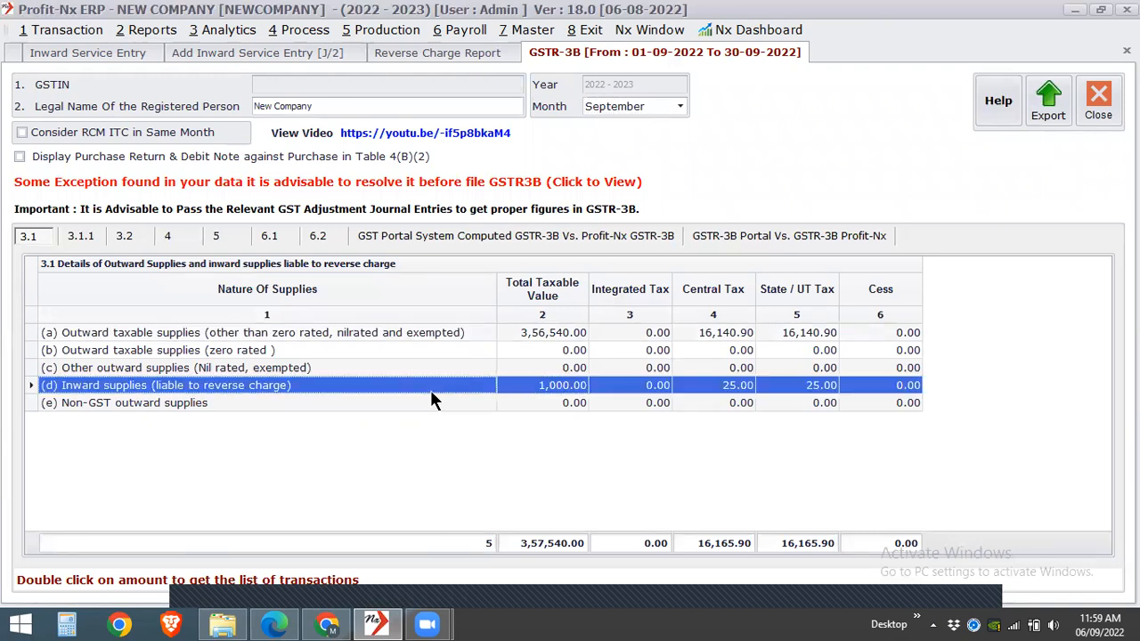
{"action": "double_click", "coordinate": [431, 393]}
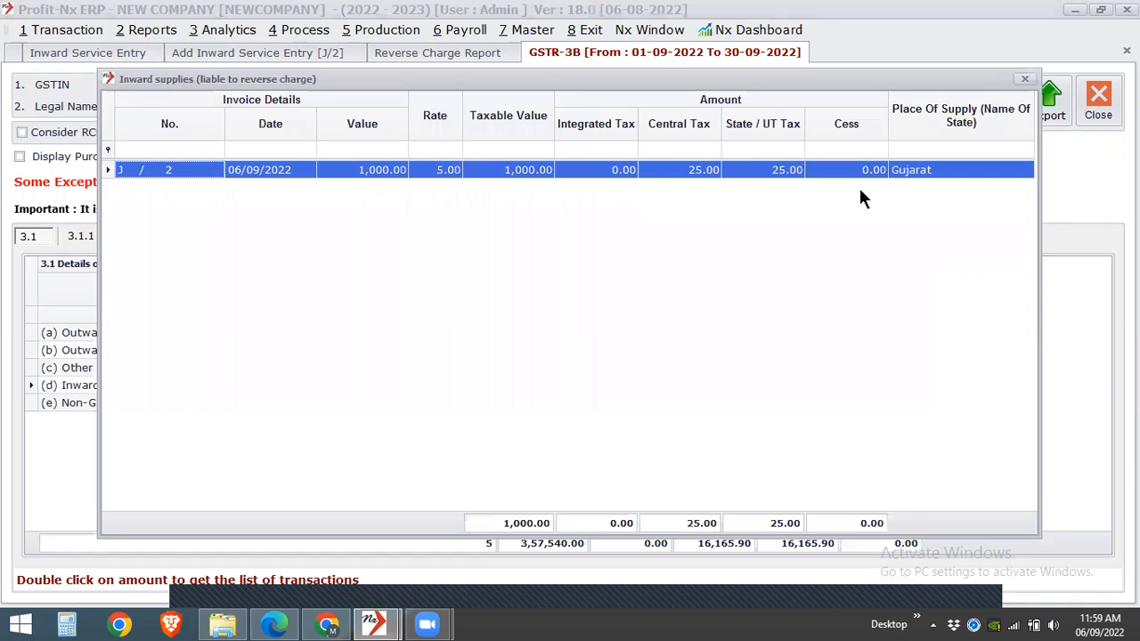
{"action": "left_click", "coordinate": [1024, 79]}
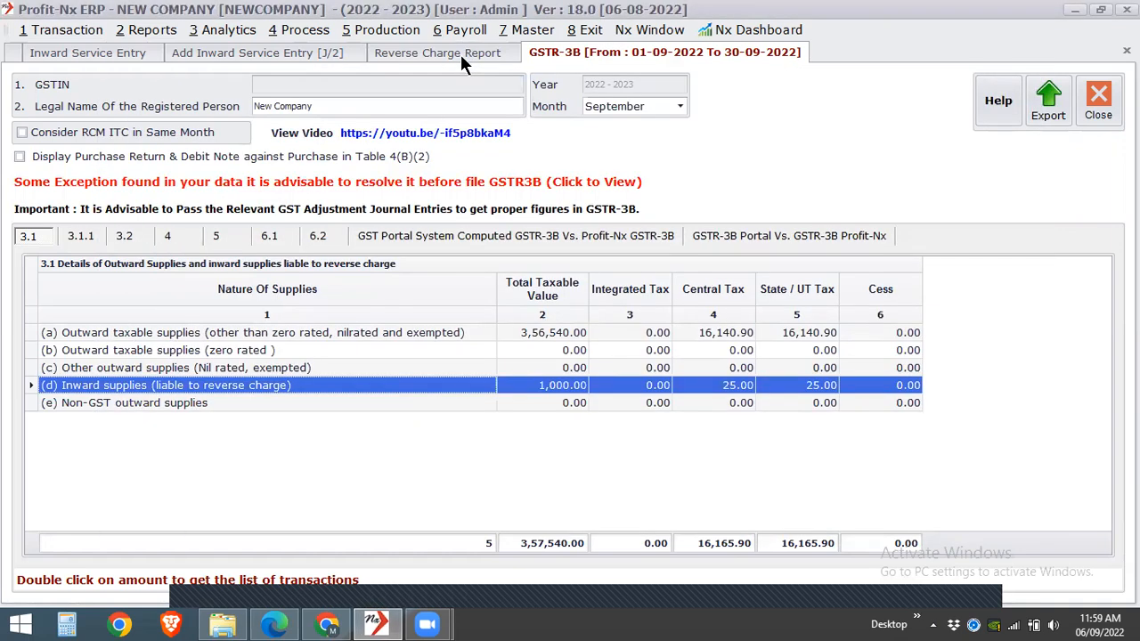
- Return to the new inward service entry and change its account name to Customer 1
{"action": "left_click", "coordinate": [459, 55]}
{"action": "left_click", "coordinate": [258, 54]}
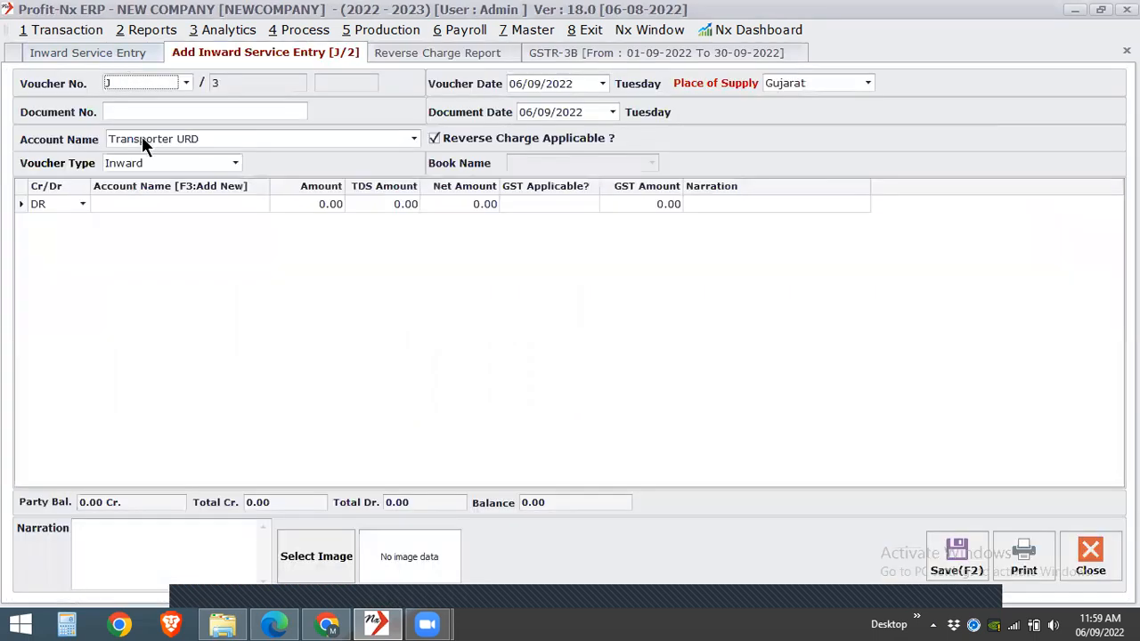
{"action": "left_click", "coordinate": [145, 142]}
{"action": "left_click", "coordinate": [166, 195]}
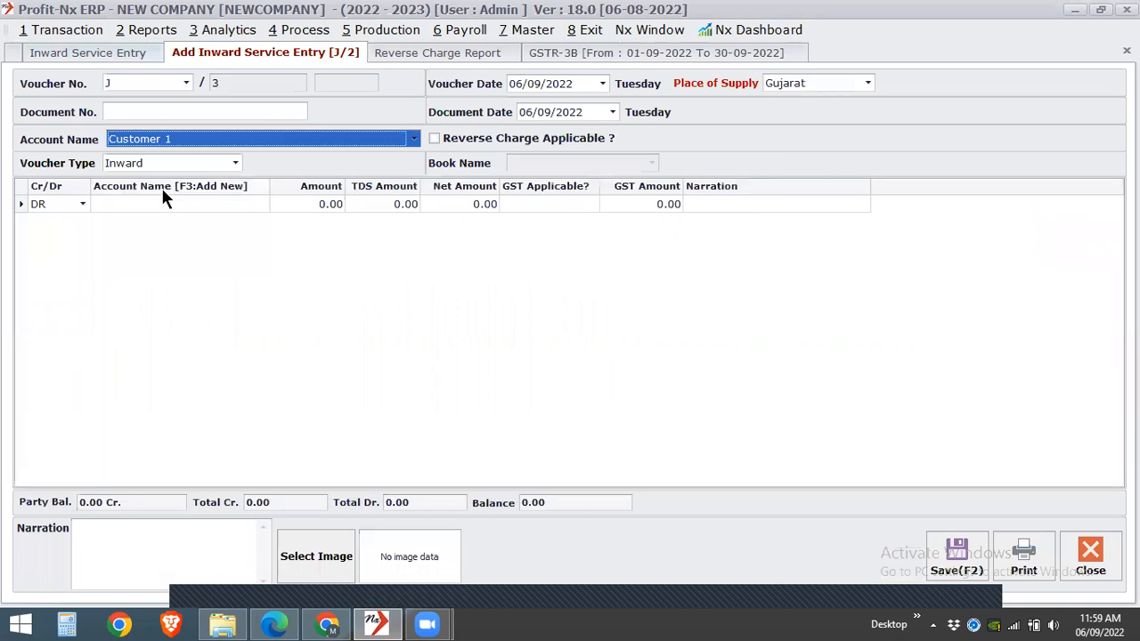
- Debit FrFreight For RCM with an amount of 1000 on the Customer 1 voucher and save it
{"action": "left_click", "coordinate": [148, 295]}
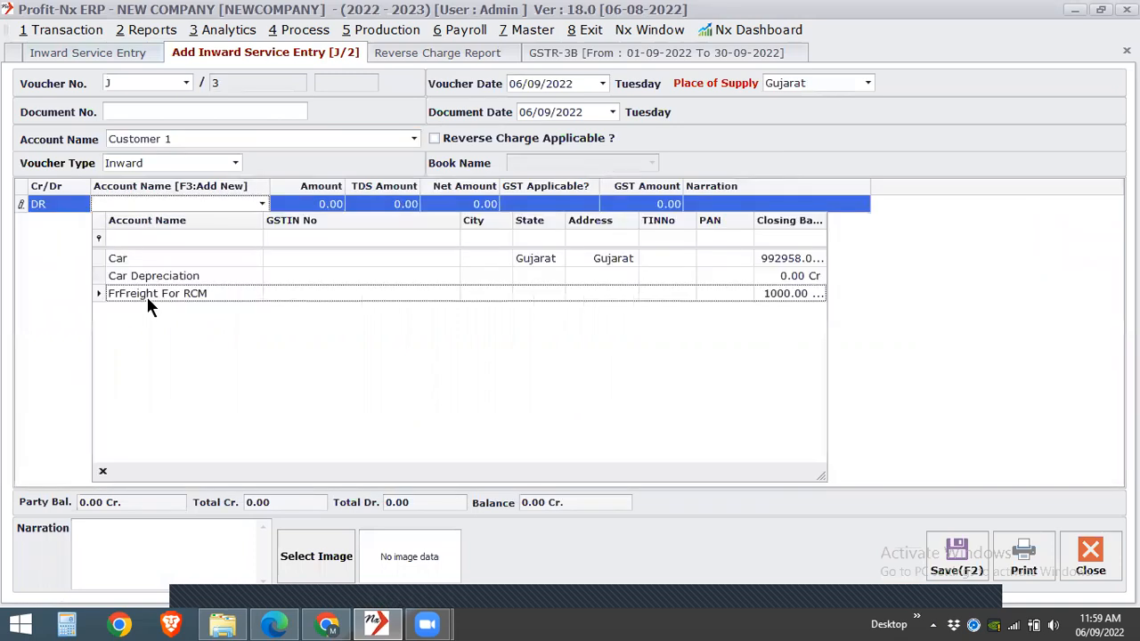
{"action": "left_click", "coordinate": [147, 300]}
{"action": "key", "text": "Return"}
{"action": "type", "text": "1000"}
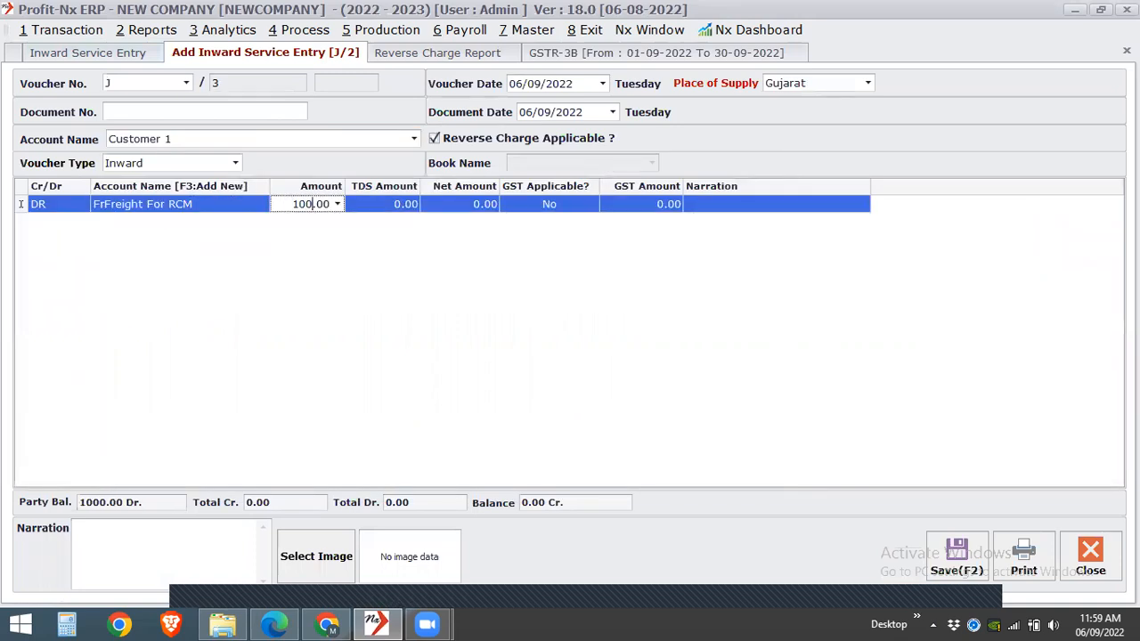
{"action": "key", "text": "Return"}
{"action": "key", "text": "Return"}
{"action": "key", "text": "Return"}
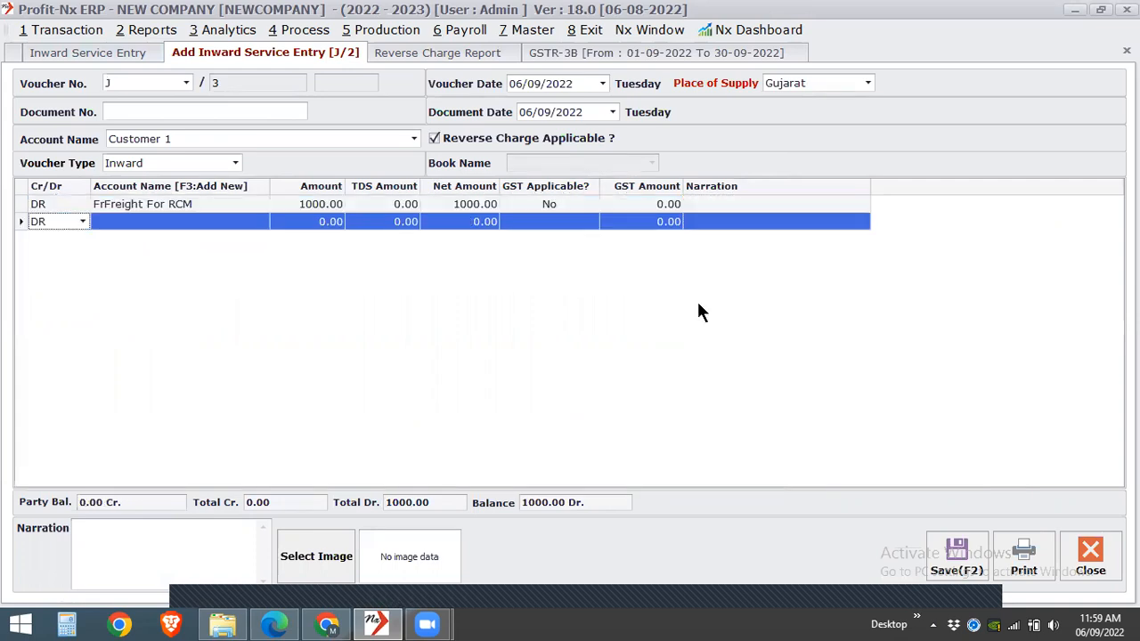
{"action": "left_click", "coordinate": [946, 567]}
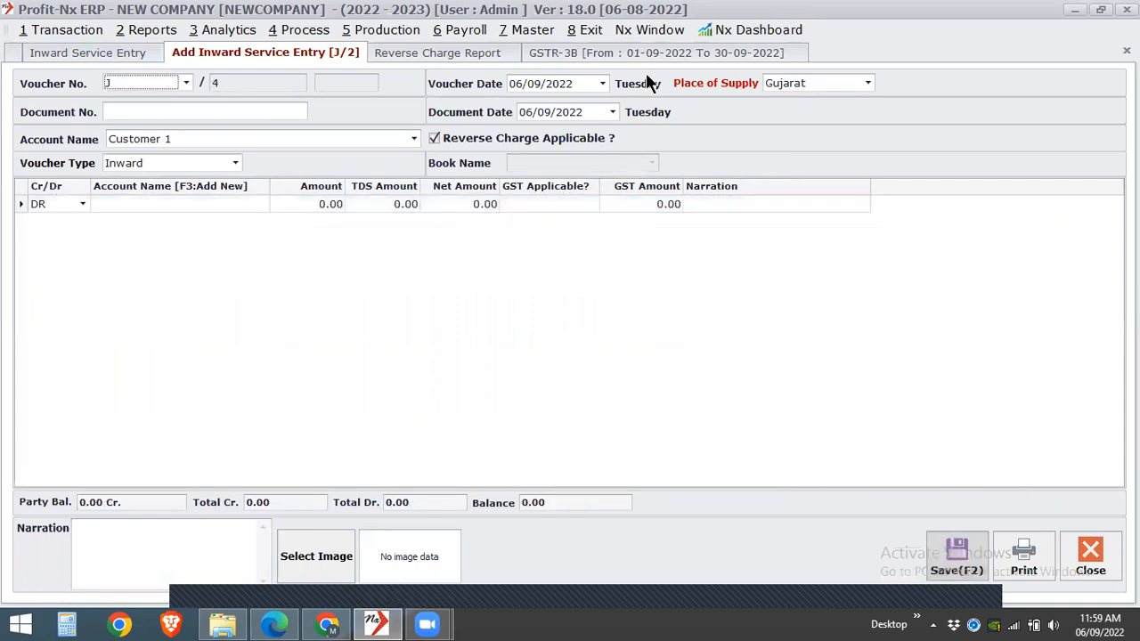
- Compare the Customer 1 and Transporter URD rows in the Reverse Charge Report, including their GSTIN details
{"action": "left_click", "coordinate": [491, 54]}
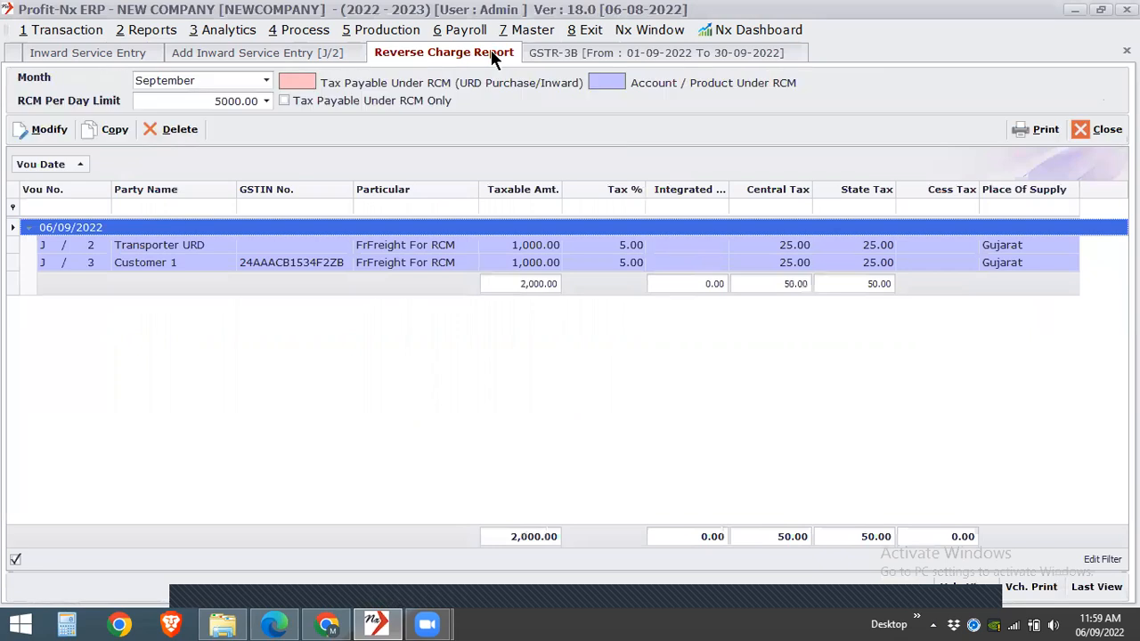
{"action": "left_click", "coordinate": [489, 266]}
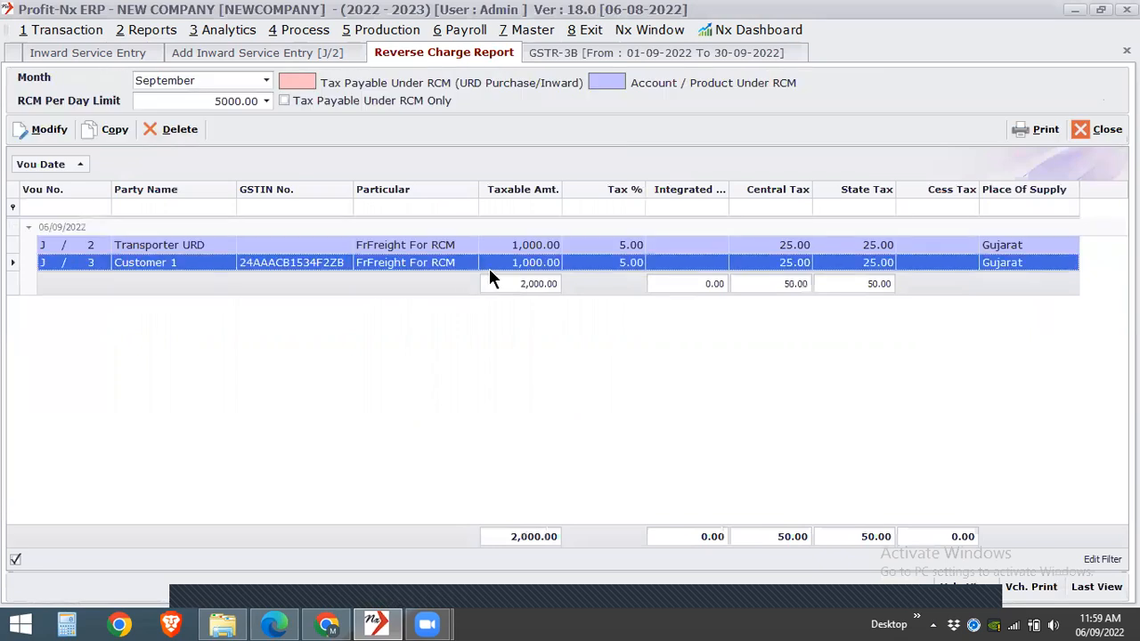
{"action": "left_click", "coordinate": [319, 251]}
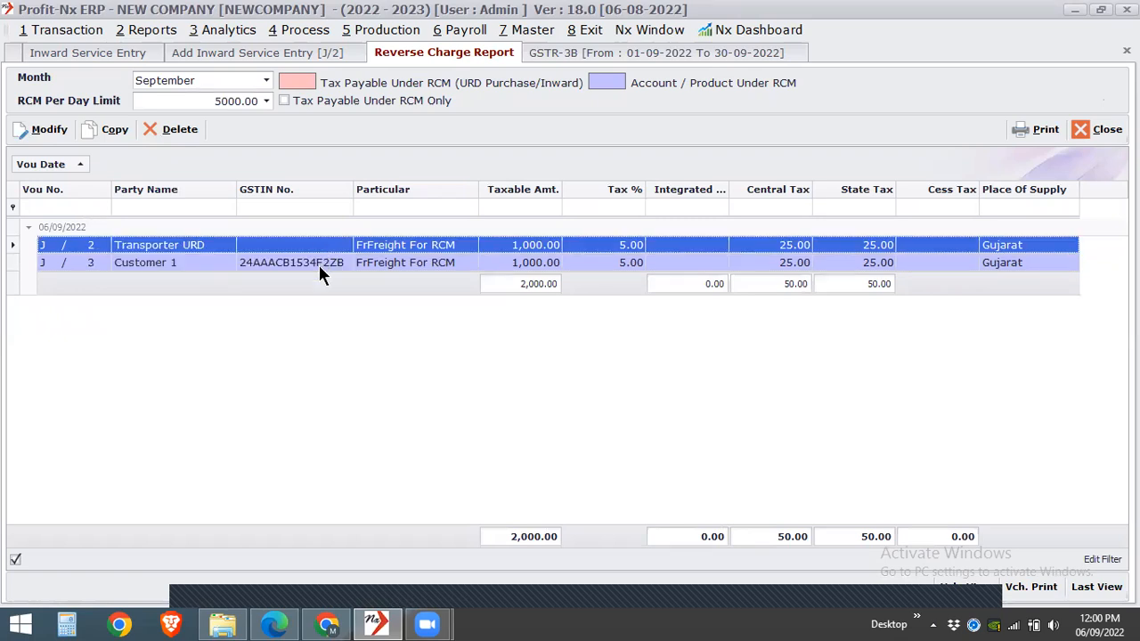
- Return to GSTR-3B, review the voucher breakdown for inward supplies liable to reverse charge, and close it
{"action": "left_click", "coordinate": [606, 49]}
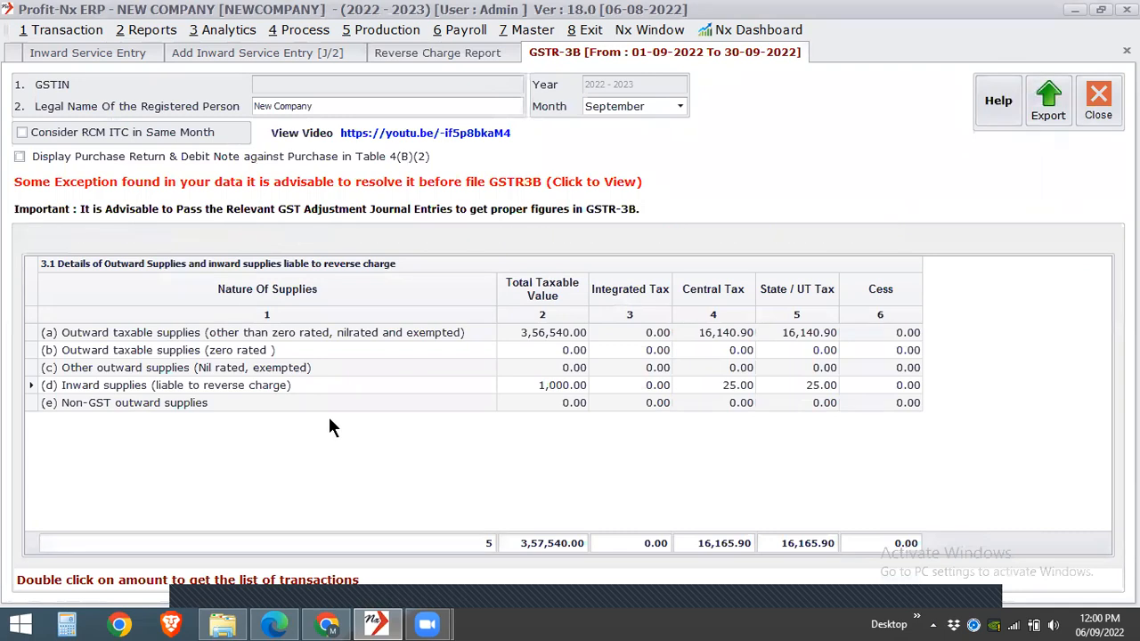
{"action": "double_click", "coordinate": [377, 385]}
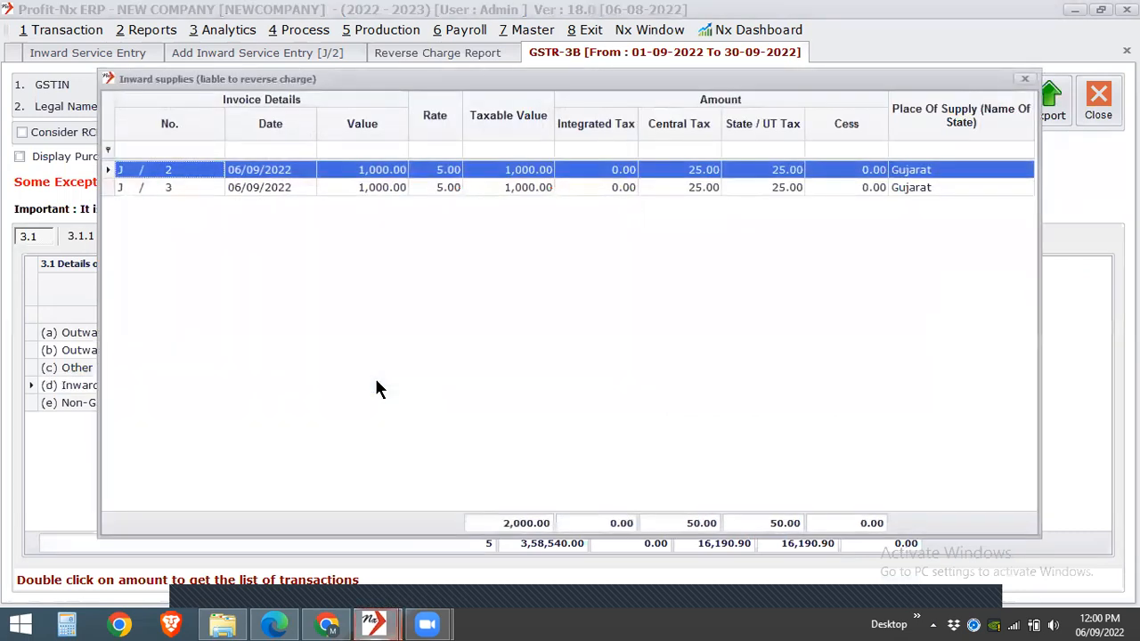
{"action": "left_click", "coordinate": [1025, 81]}
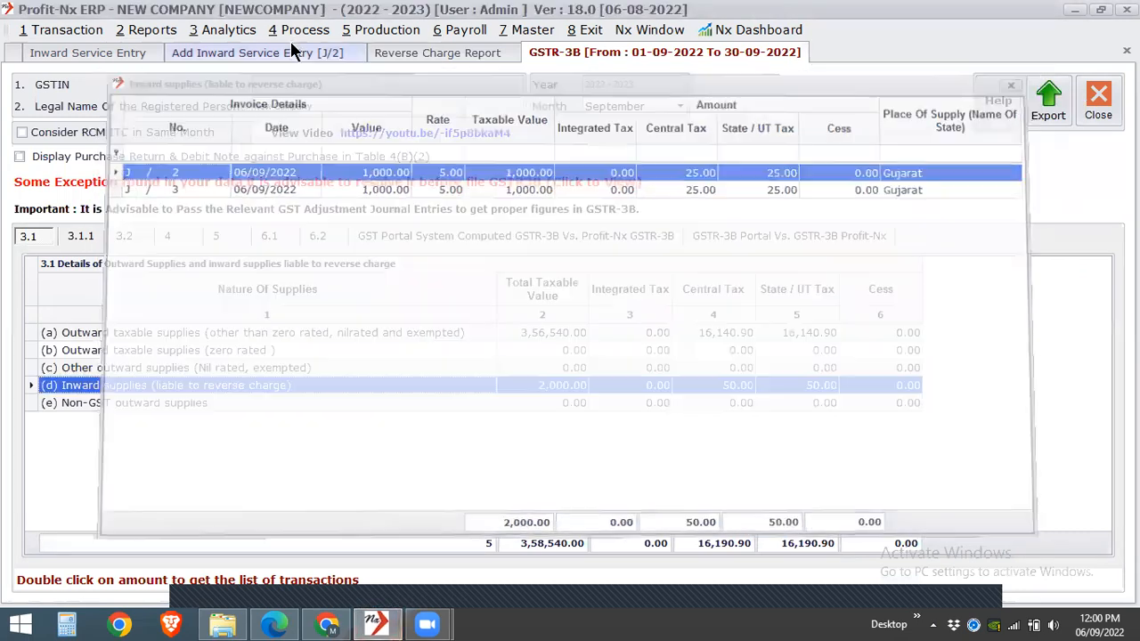
- Return to the new inward service entry, select FrFreight For RCM in the debit row, and open a new account form from there
{"action": "left_click", "coordinate": [283, 53]}
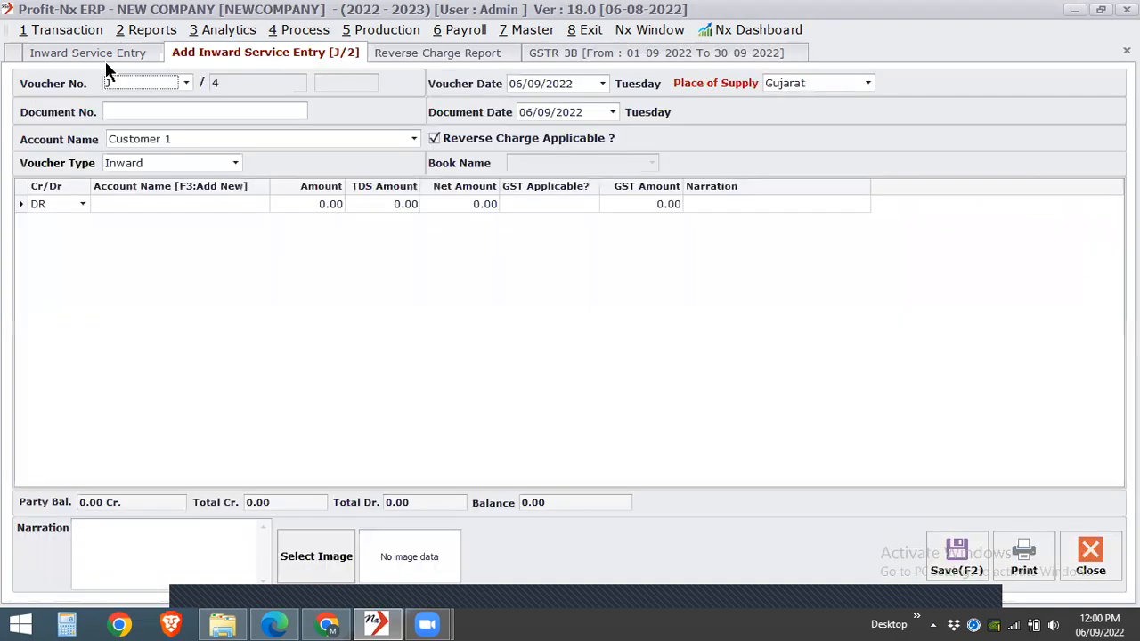
{"action": "left_click", "coordinate": [148, 204]}
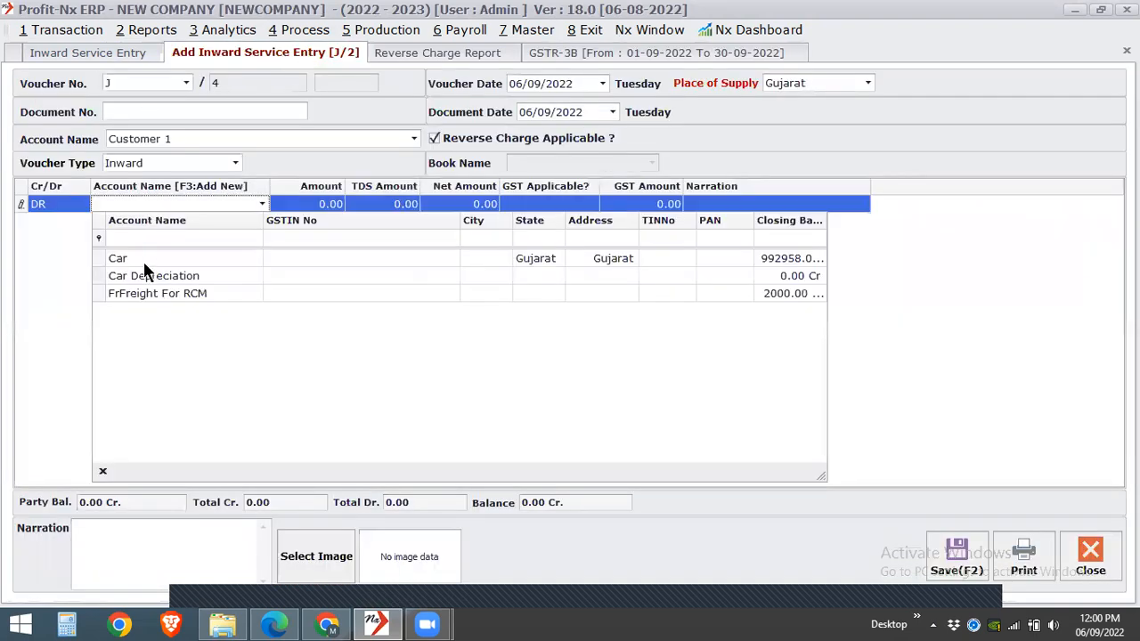
{"action": "left_click", "coordinate": [142, 293]}
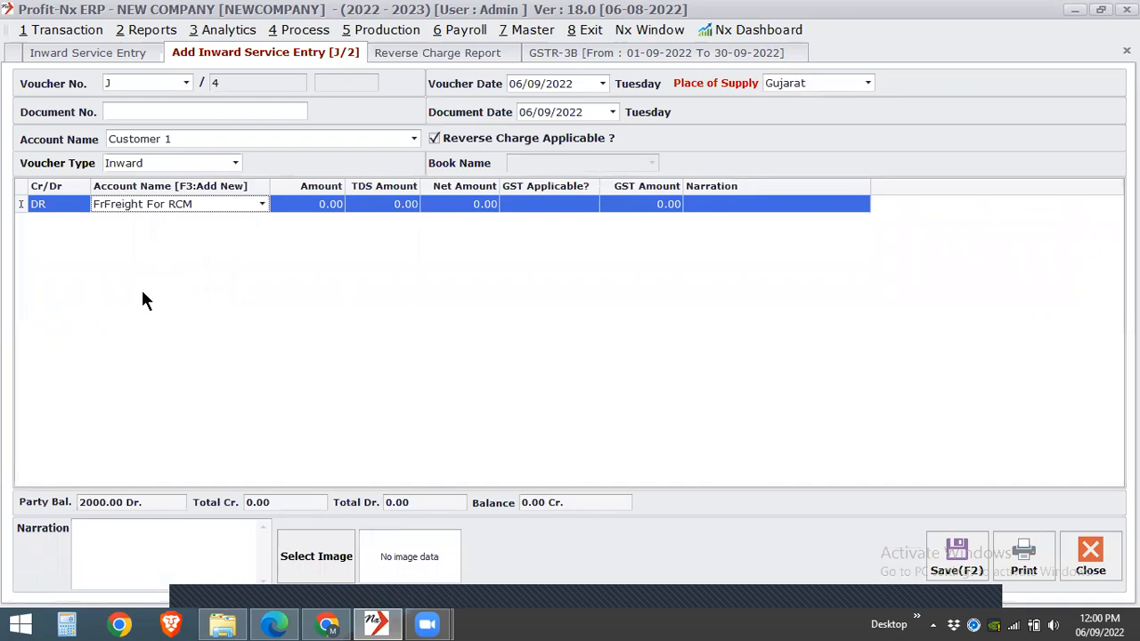
{"action": "left_click", "coordinate": [180, 204]}
{"action": "left_click", "coordinate": [182, 203]}
{"action": "key", "text": "F3"}
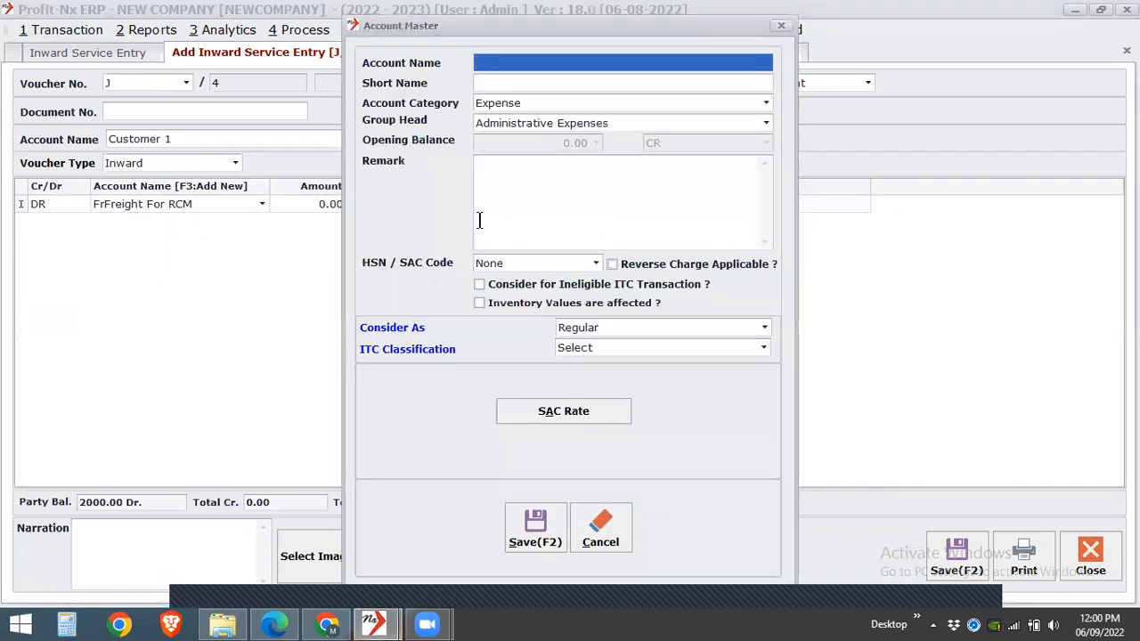
- Name the new expense account RCM 2 and set its group head to Direct Expenses
{"action": "left_click", "coordinate": [702, 125]}
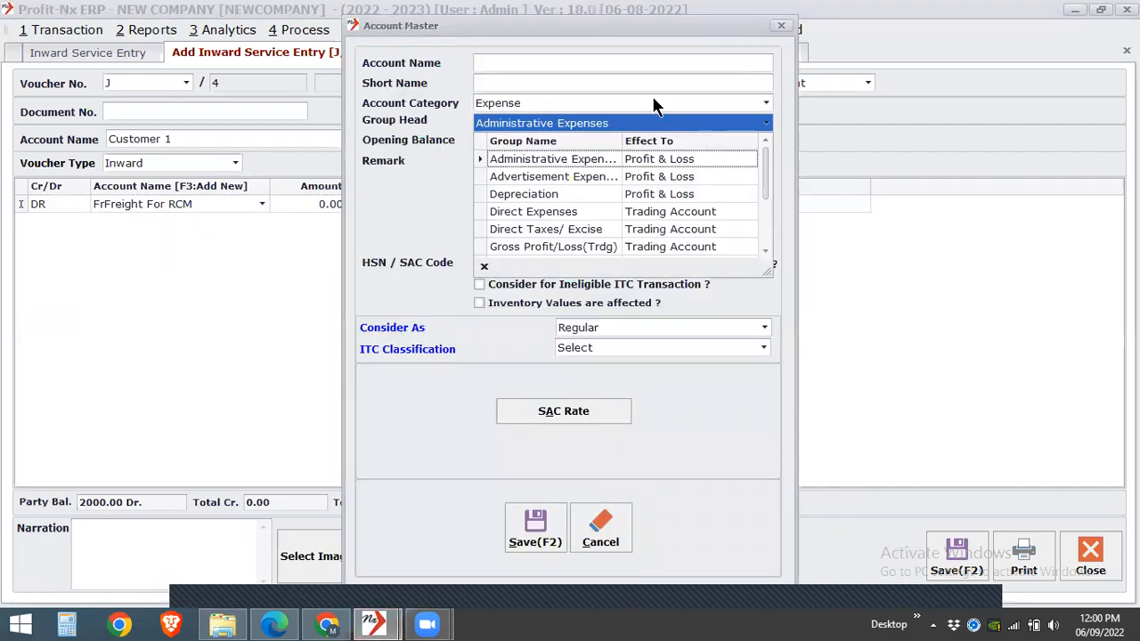
{"action": "left_click", "coordinate": [618, 63]}
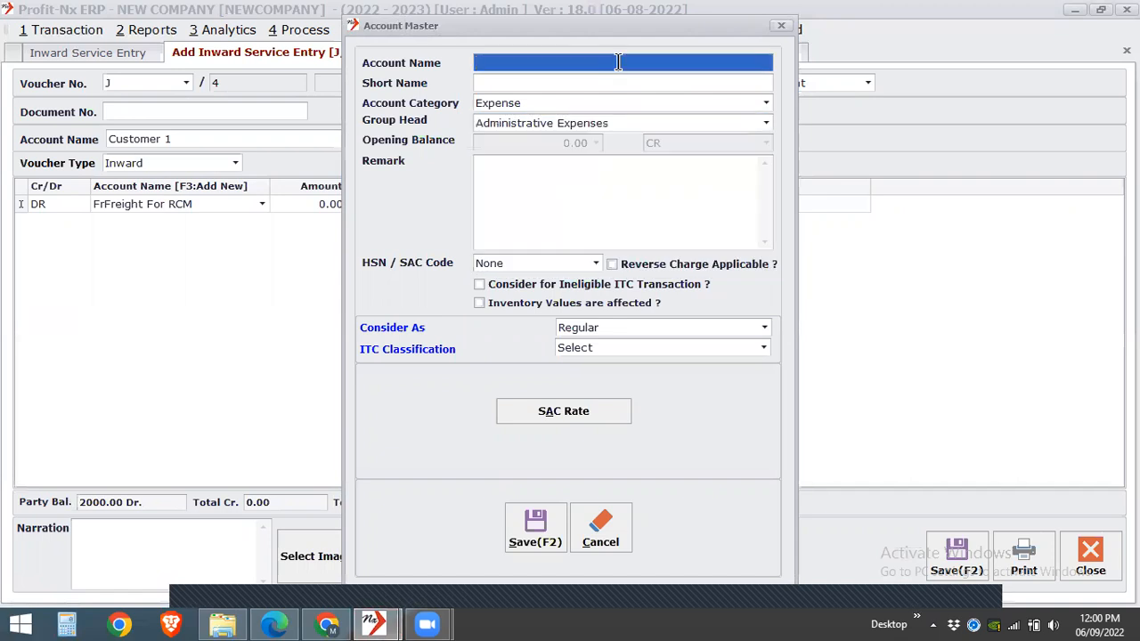
{"action": "type", "text": "RCM"}
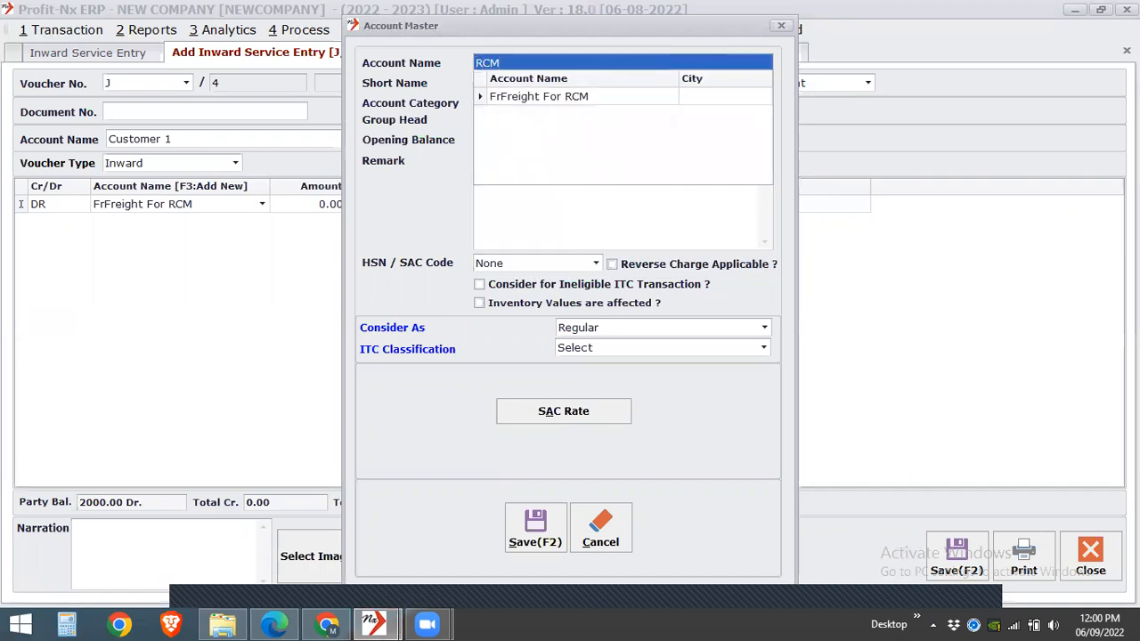
{"action": "type", "text": " 2"}
{"action": "key", "text": "Return"}
{"action": "key", "text": "Return"}
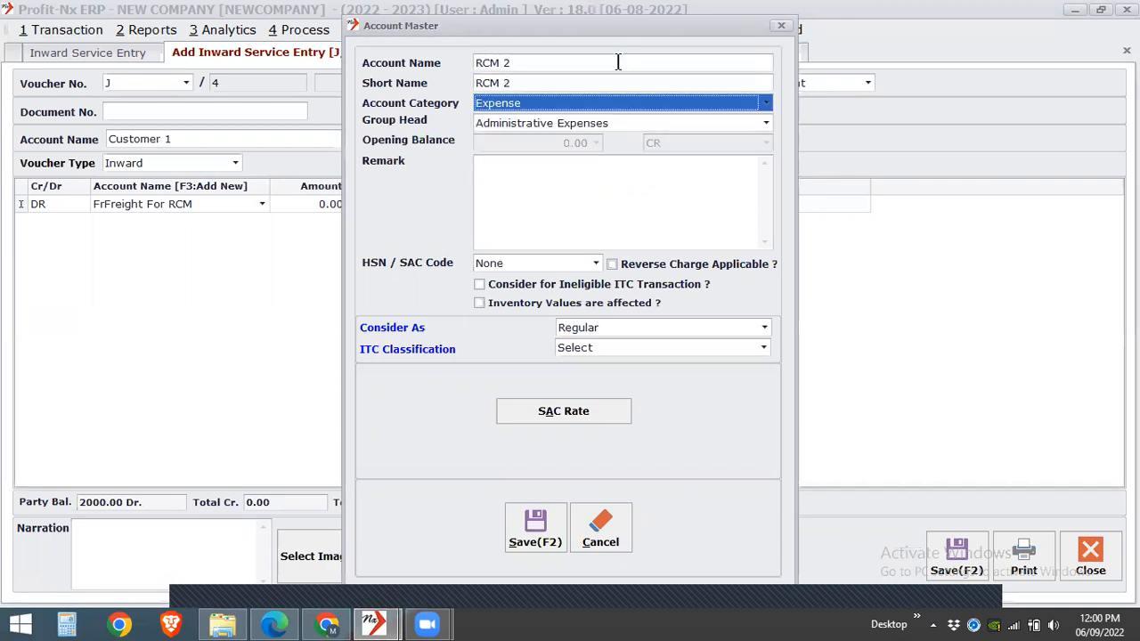
{"action": "left_click", "coordinate": [611, 122]}
{"action": "type", "text": "d"}
{"action": "key", "text": "Down"}
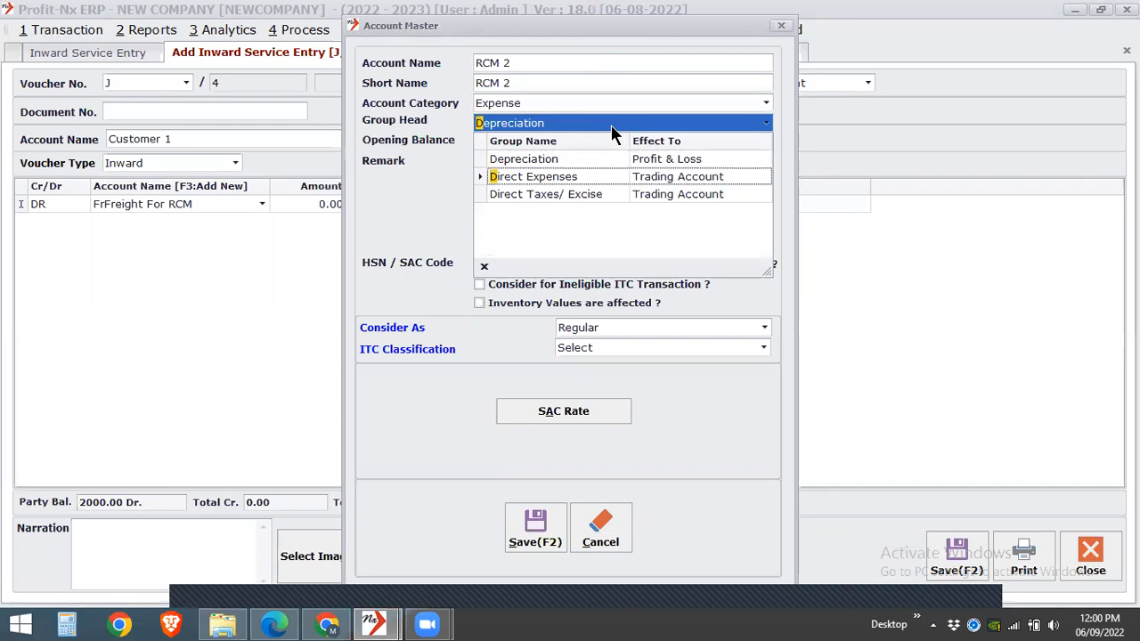
{"action": "key", "text": "Return"}
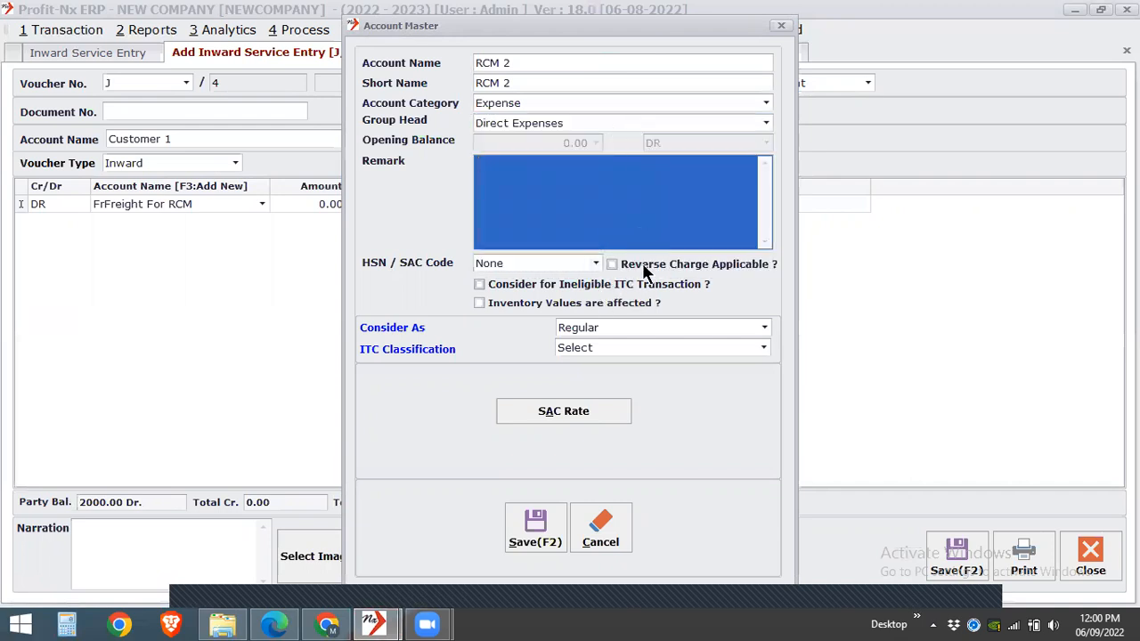
- Assign HSN/SAC code 5 to the RCM 2 account, save it, and close the account form
{"action": "left_click", "coordinate": [565, 259]}
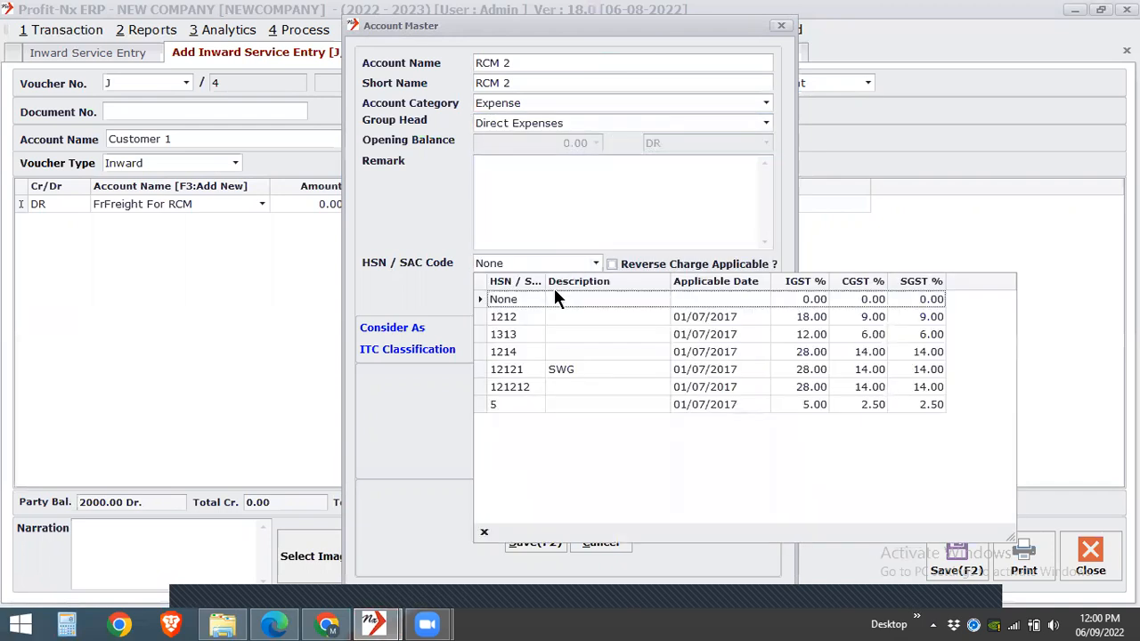
{"action": "left_click", "coordinate": [528, 406]}
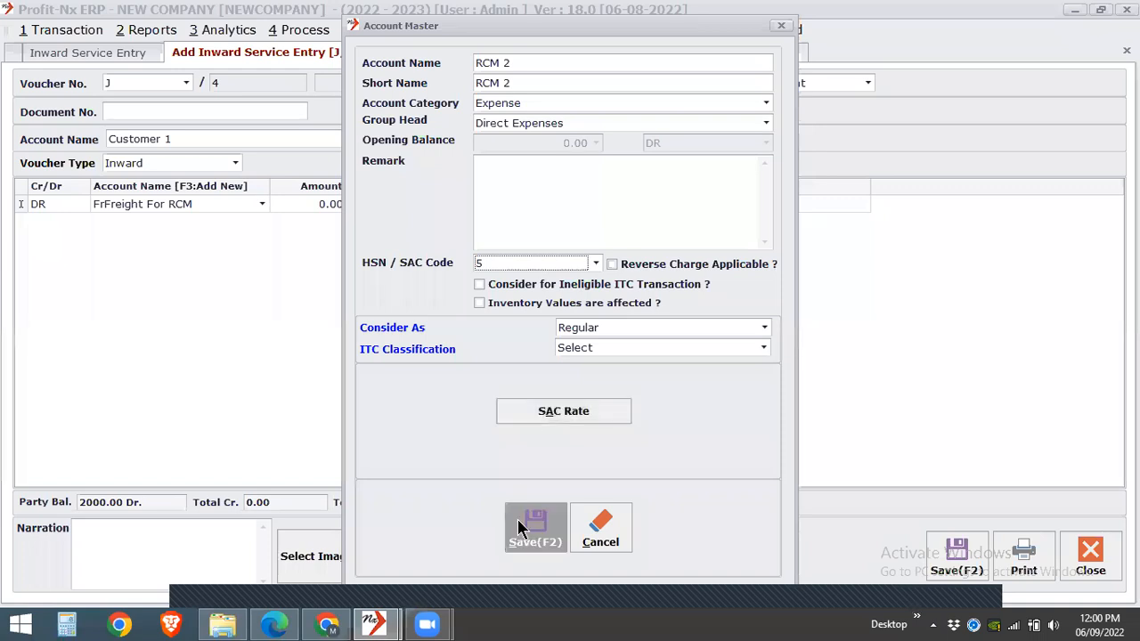
{"action": "left_click", "coordinate": [527, 531]}
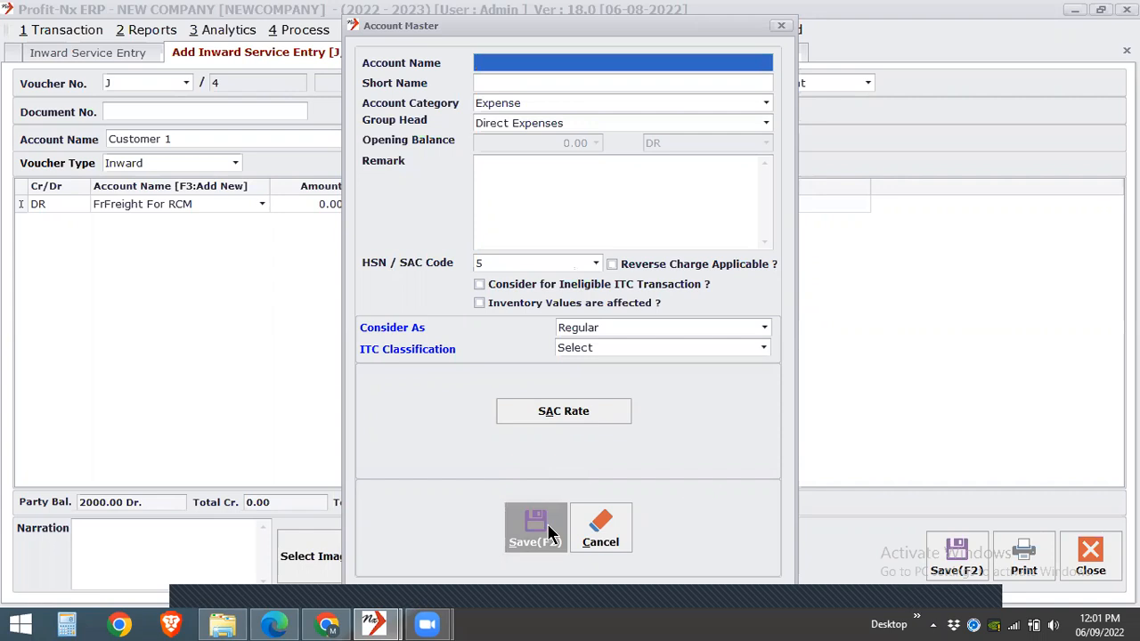
{"action": "left_click", "coordinate": [573, 535]}
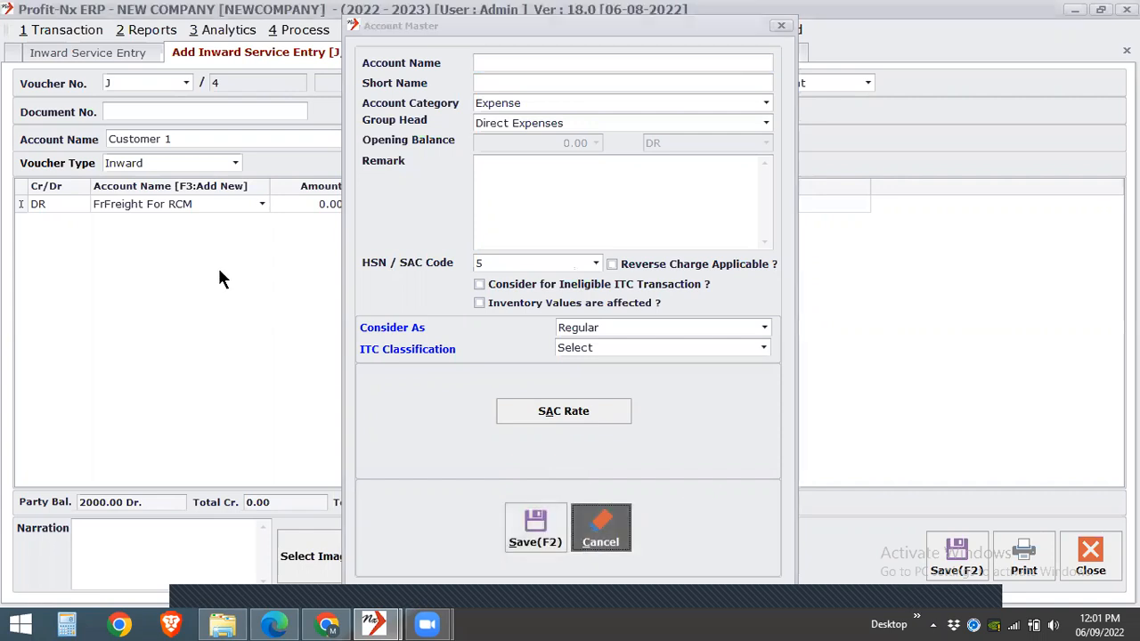
- Set the debit account to RCM 2 and change the voucher date to 07/09/2022
{"action": "left_click", "coordinate": [214, 201]}
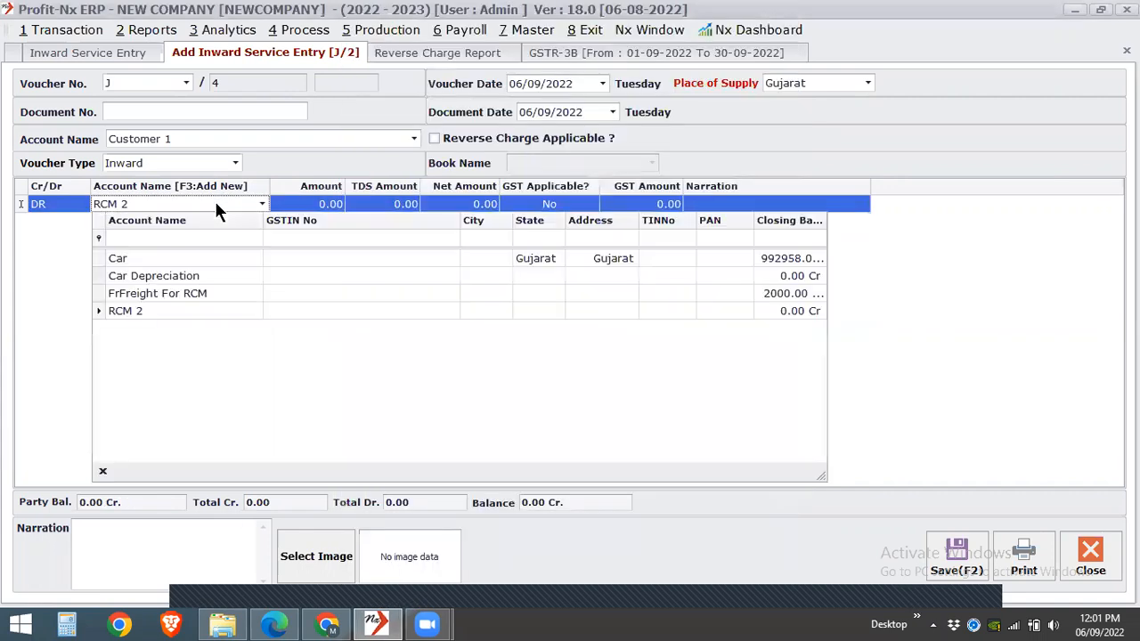
{"action": "left_click", "coordinate": [236, 309]}
{"action": "key", "text": "Return"}
{"action": "type", "text": "100"}
{"action": "key", "text": "BackSpace"}
{"action": "key", "text": "BackSpace"}
{"action": "key", "text": "BackSpace"}
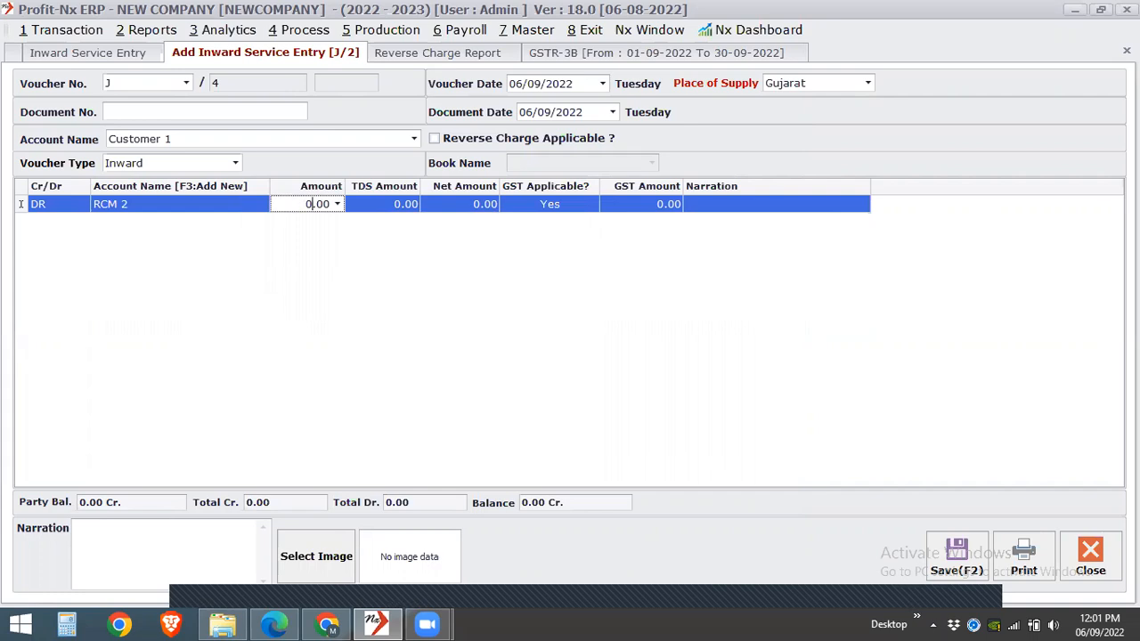
{"action": "left_click", "coordinate": [513, 82]}
{"action": "type", "text": "7"}
{"action": "key", "text": "Return"}
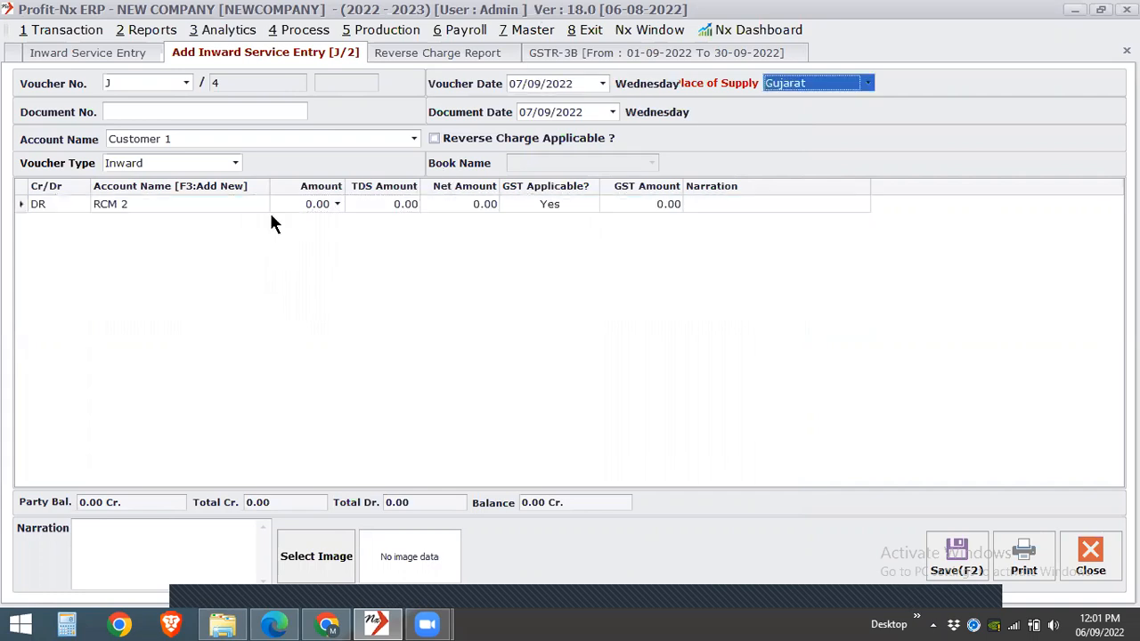
- Enter an amount of 1000 in the RCM 2 row and set GST Applicable to No
{"action": "left_click", "coordinate": [310, 204]}
{"action": "type", "text": "1"}
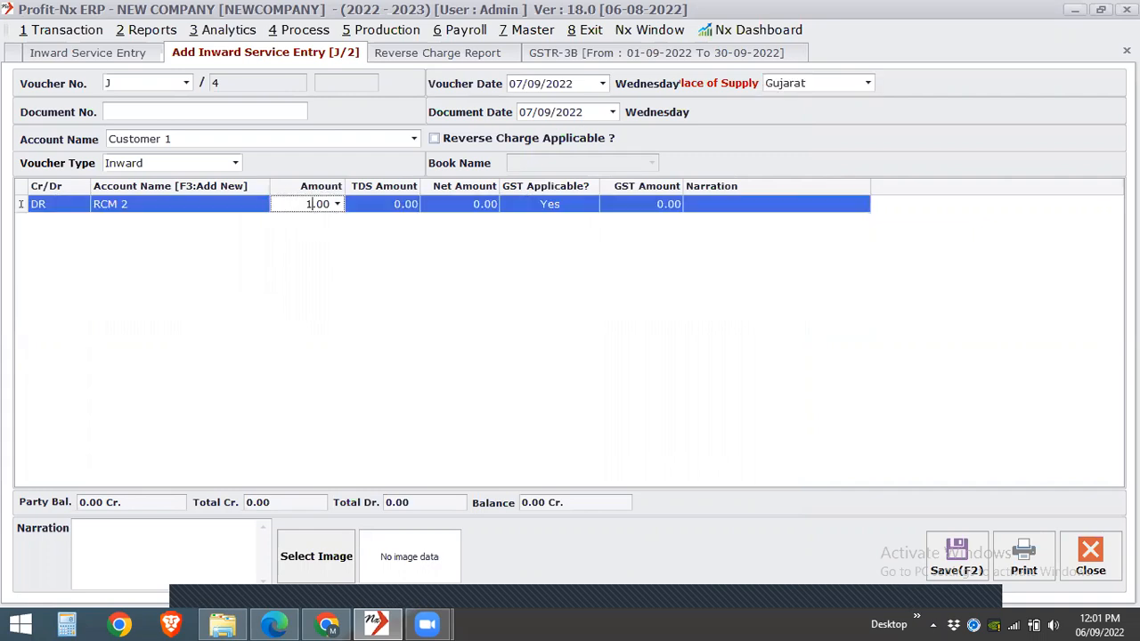
{"action": "type", "text": "000"}
{"action": "key", "text": "Return"}
{"action": "type", "text": "n"}
{"action": "key", "text": "Return"}
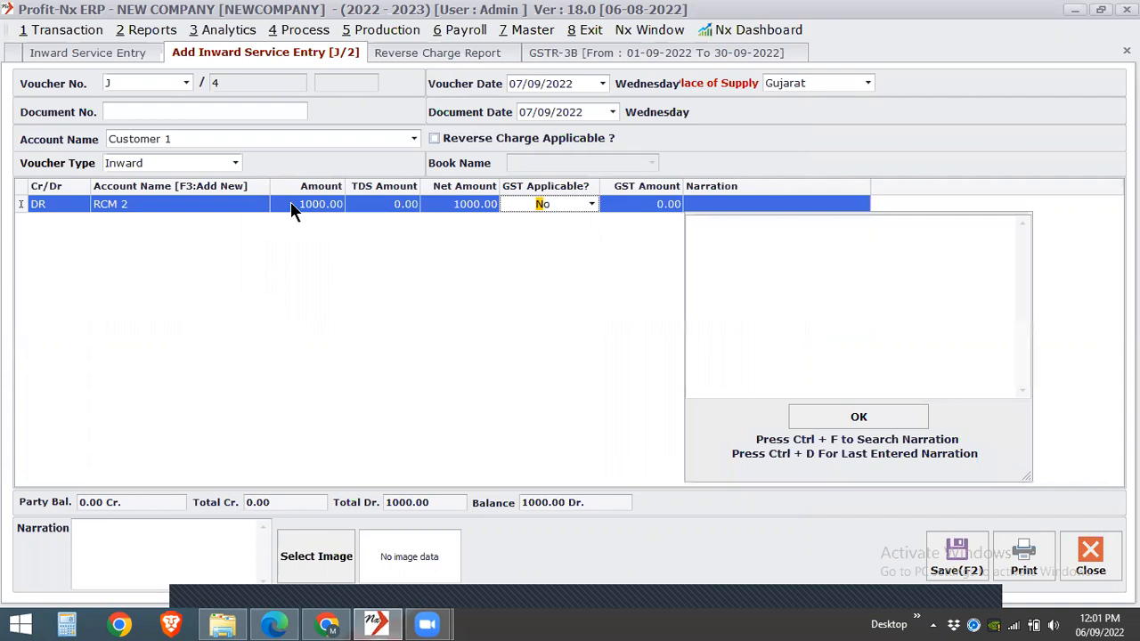
{"action": "key", "text": "Return"}
{"action": "key", "text": "Return"}
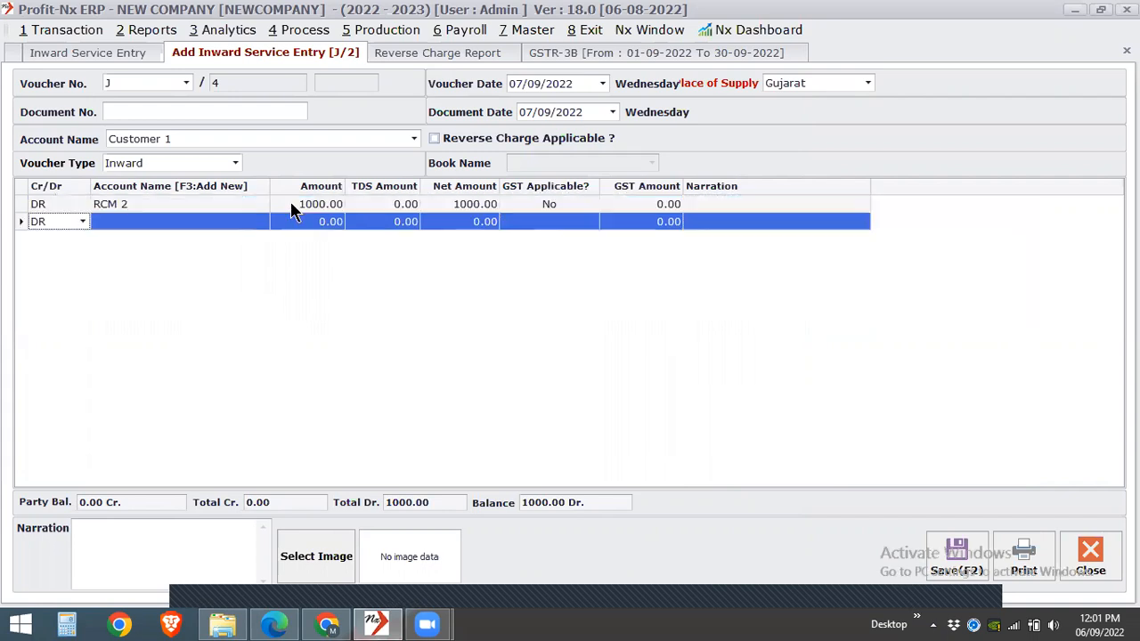
- Enable Reverse Charge Applicable on the Customer 1 voucher and try to save it
{"action": "left_click", "coordinate": [475, 135]}
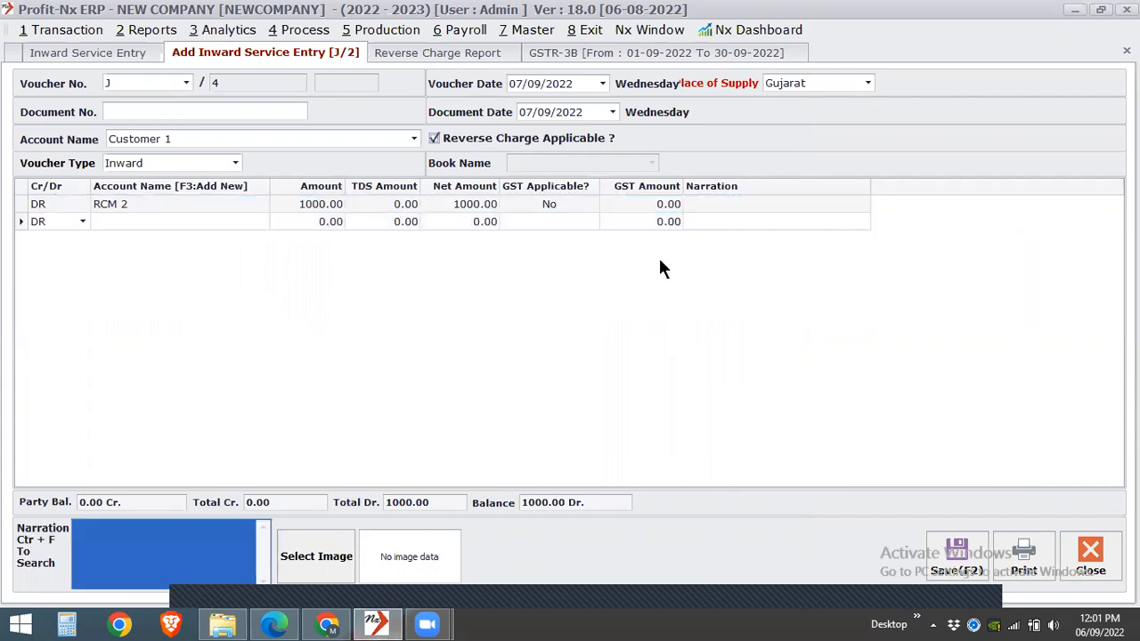
{"action": "left_click", "coordinate": [947, 550]}
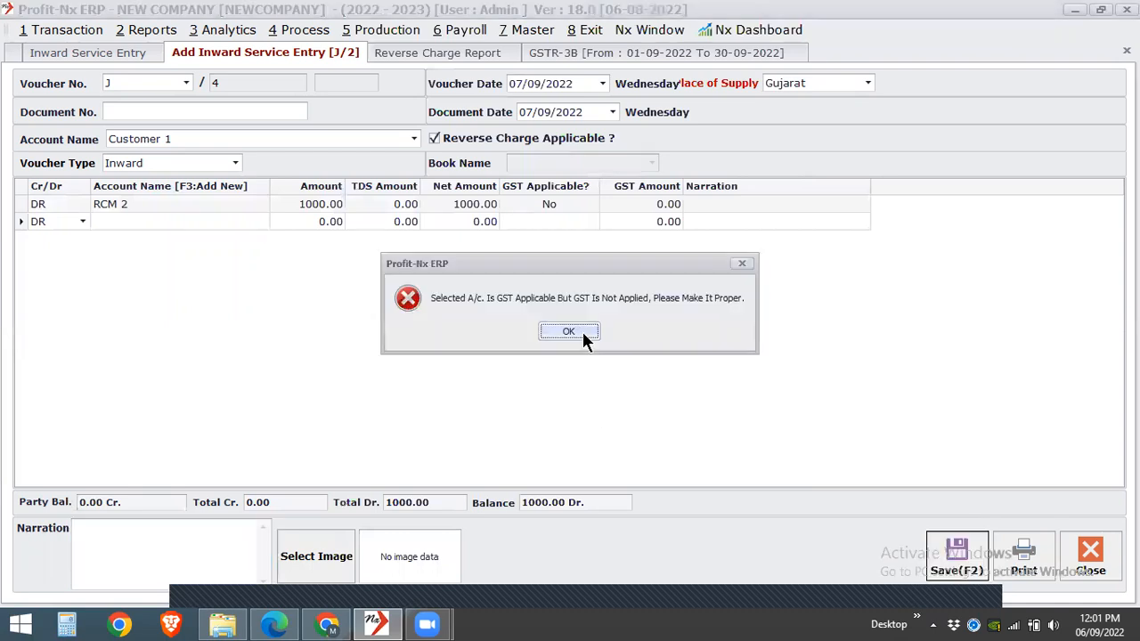
{"action": "key", "text": "Return"}
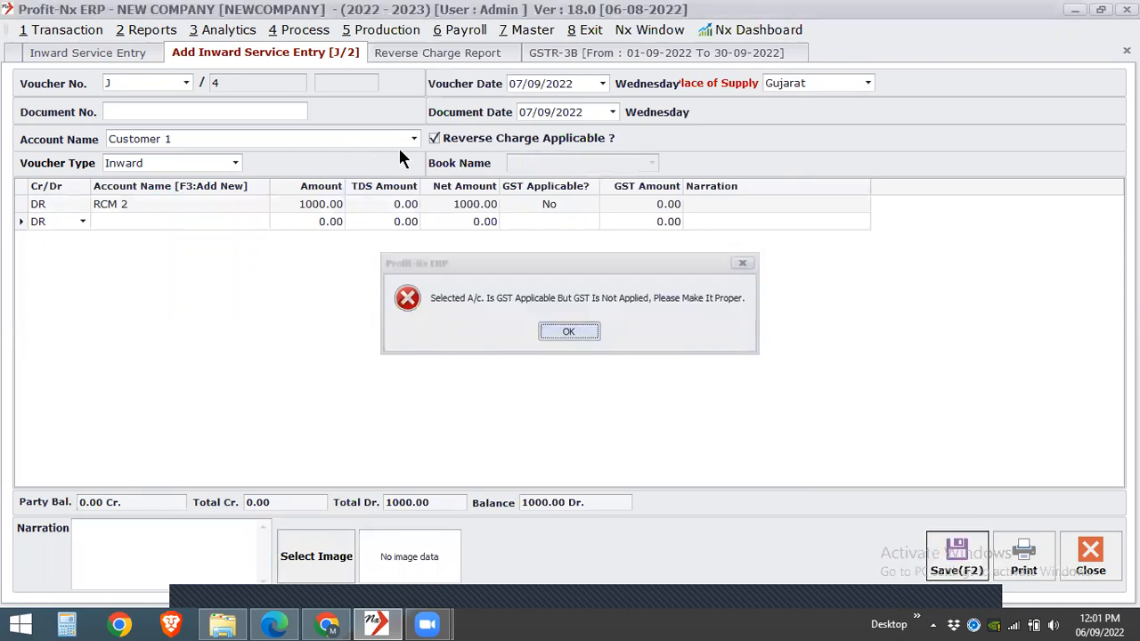
- Change the voucher's account name to Transporter URD and save the voucher
{"action": "left_click", "coordinate": [390, 141]}
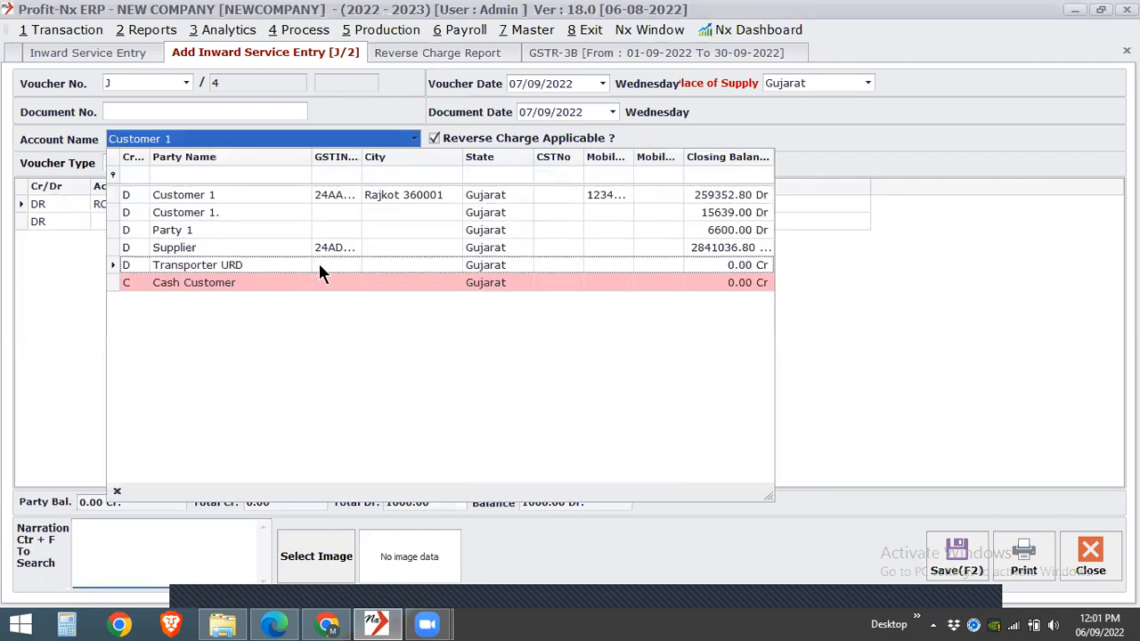
{"action": "left_click", "coordinate": [318, 265]}
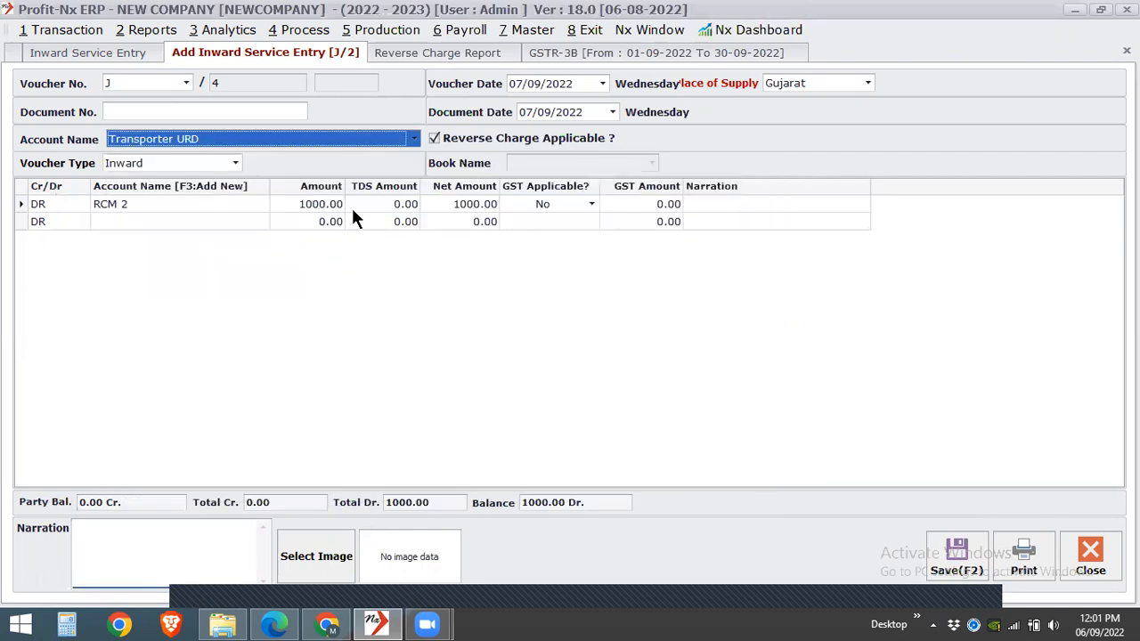
{"action": "left_click", "coordinate": [318, 204]}
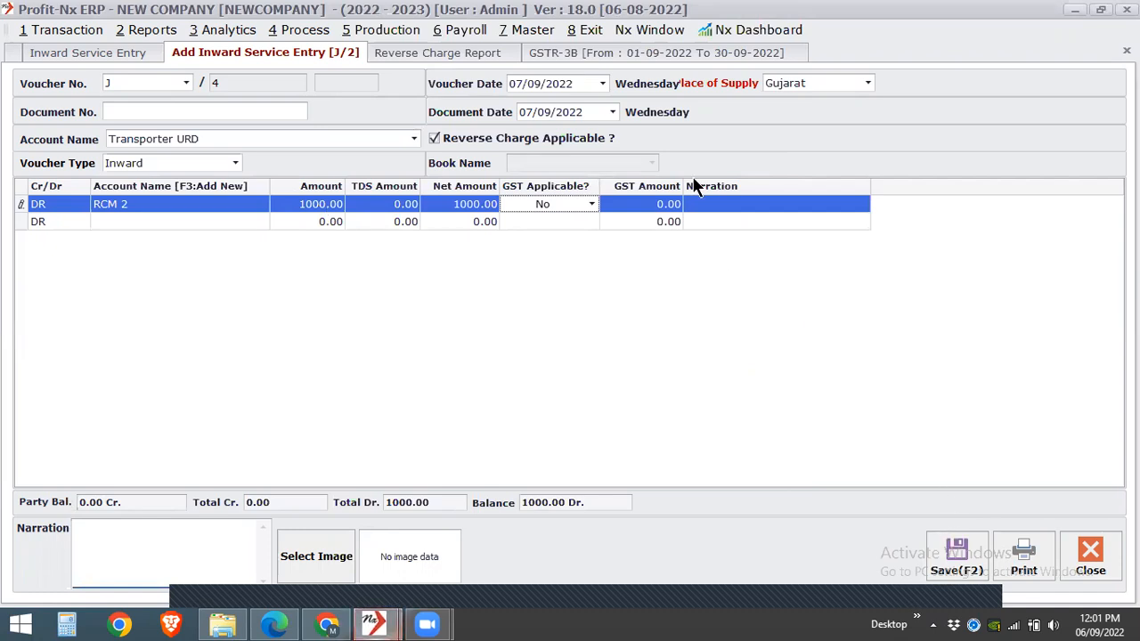
{"action": "left_click", "coordinate": [636, 204]}
{"action": "left_click", "coordinate": [959, 557]}
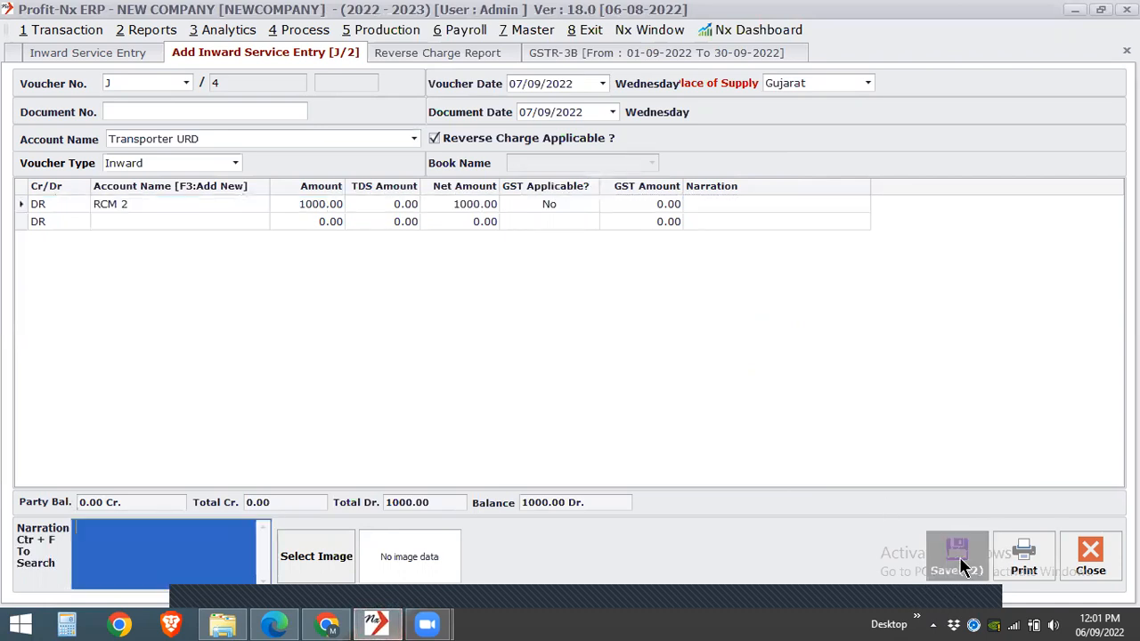
- Check the RCM 2 row in the Reverse Charge Report and return to the new inward service entry
{"action": "left_click", "coordinate": [494, 52]}
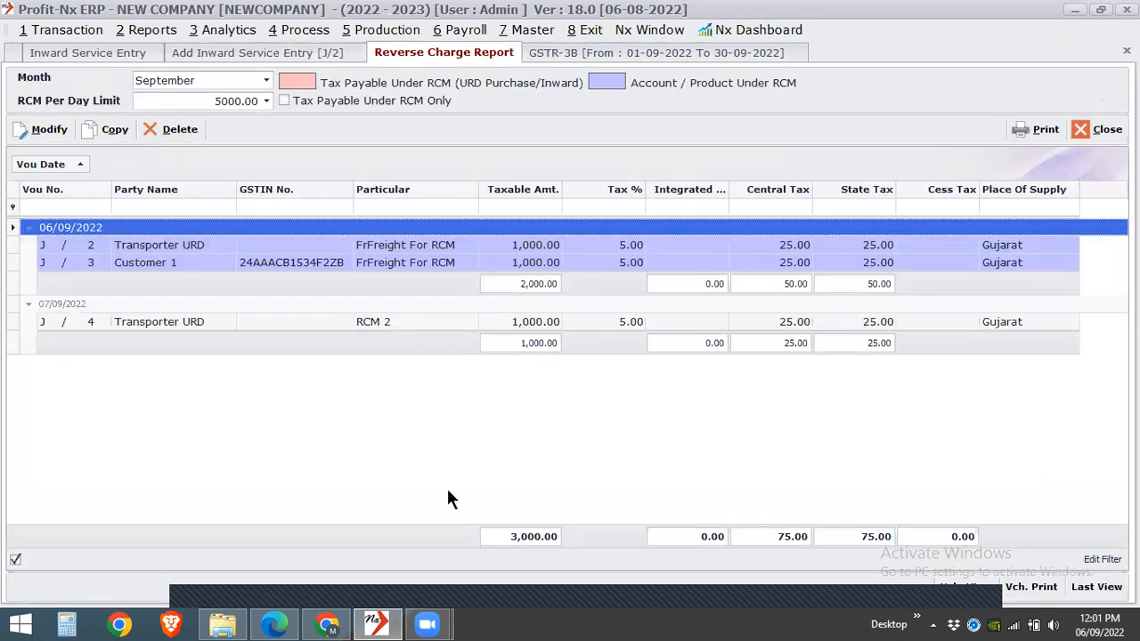
{"action": "left_click", "coordinate": [418, 321]}
{"action": "left_click", "coordinate": [310, 56]}
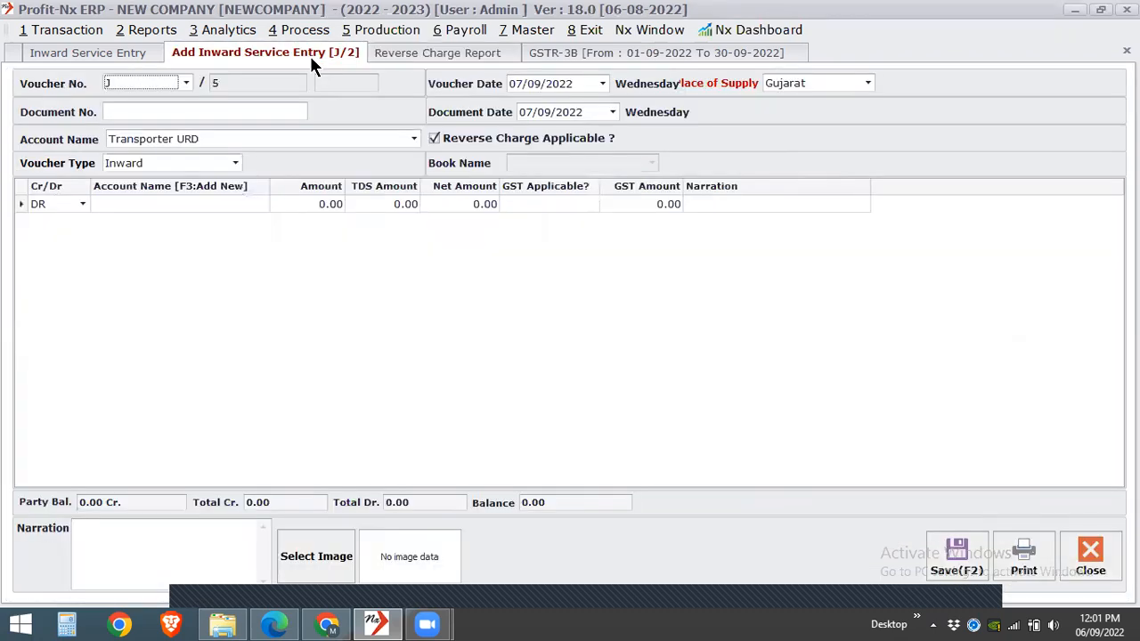
- Add the RCM 2 account to the new Transporter URD voucher and disable Reverse Charge Applicable
{"action": "left_click", "coordinate": [250, 202]}
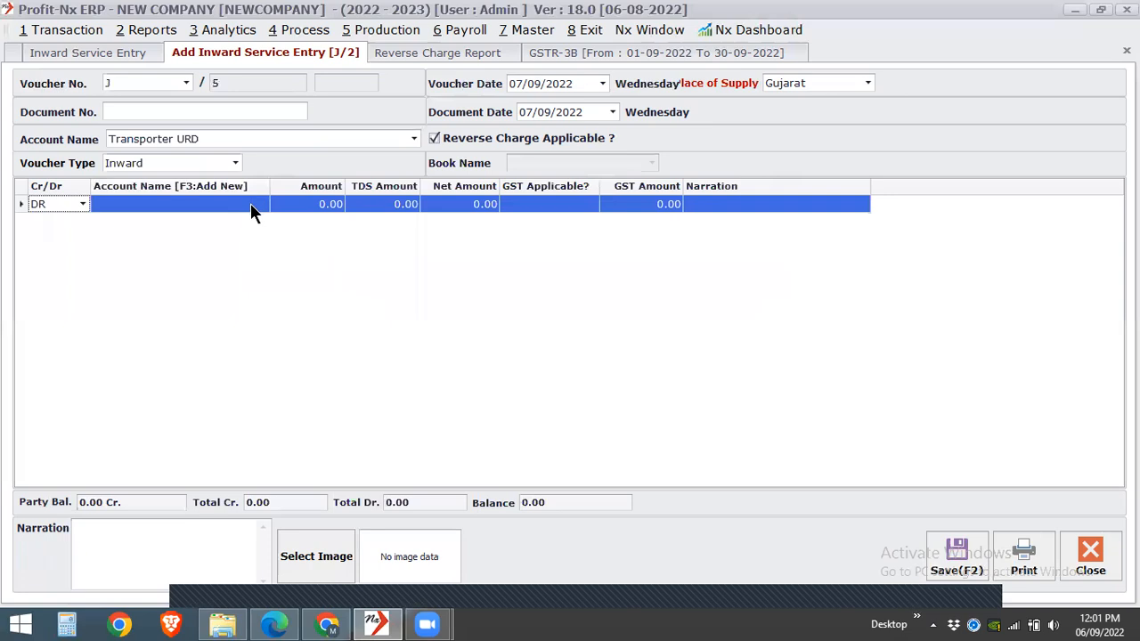
{"action": "left_click", "coordinate": [251, 203]}
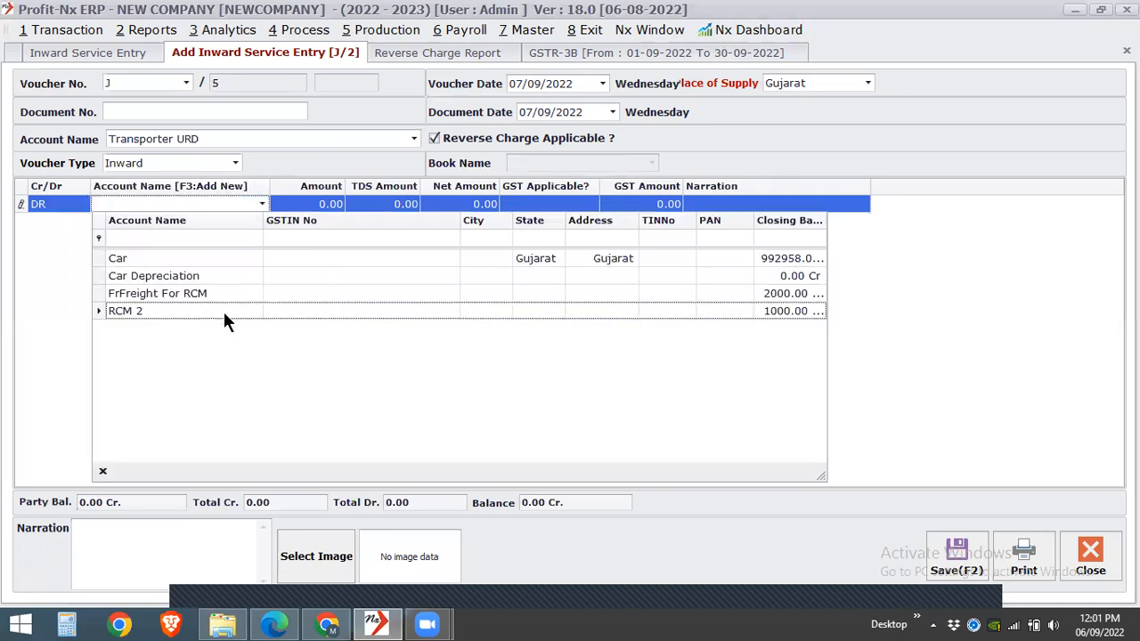
{"action": "left_click", "coordinate": [222, 309]}
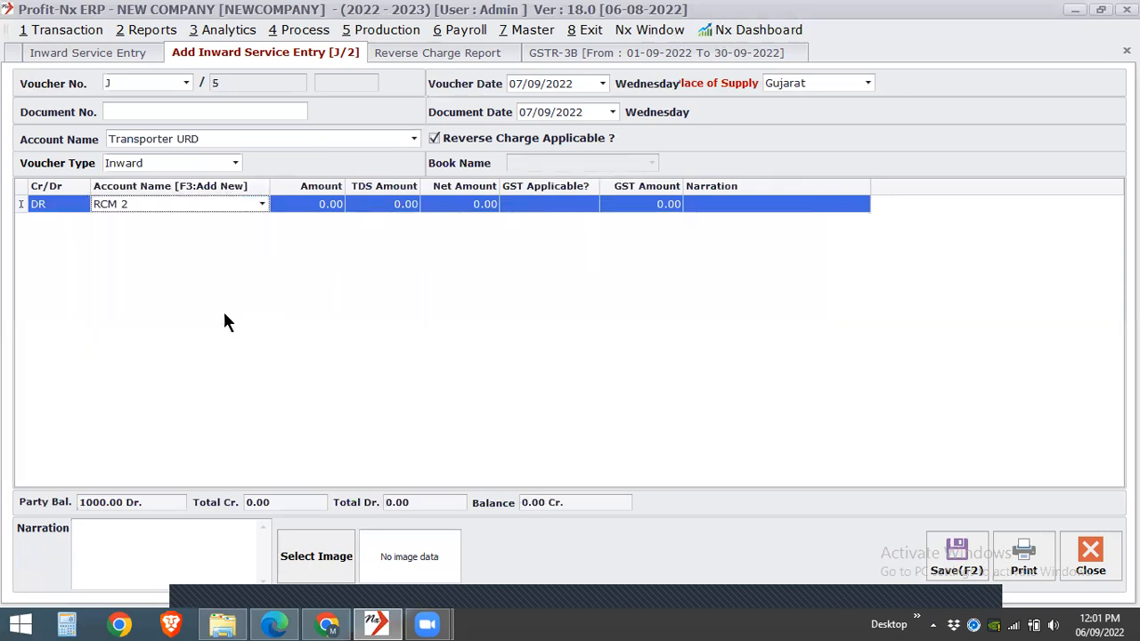
{"action": "left_click", "coordinate": [475, 133]}
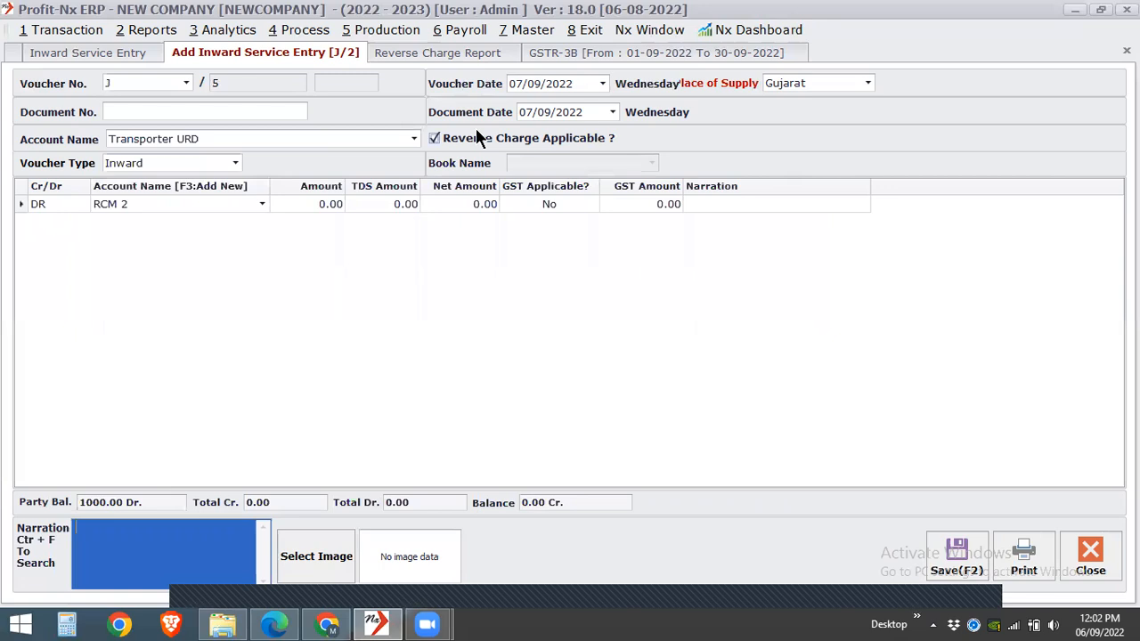
- Enter an amount of 1000 for RCM 2, keep GST Applicable as No, and save the inward service voucher
{"action": "left_click", "coordinate": [178, 205]}
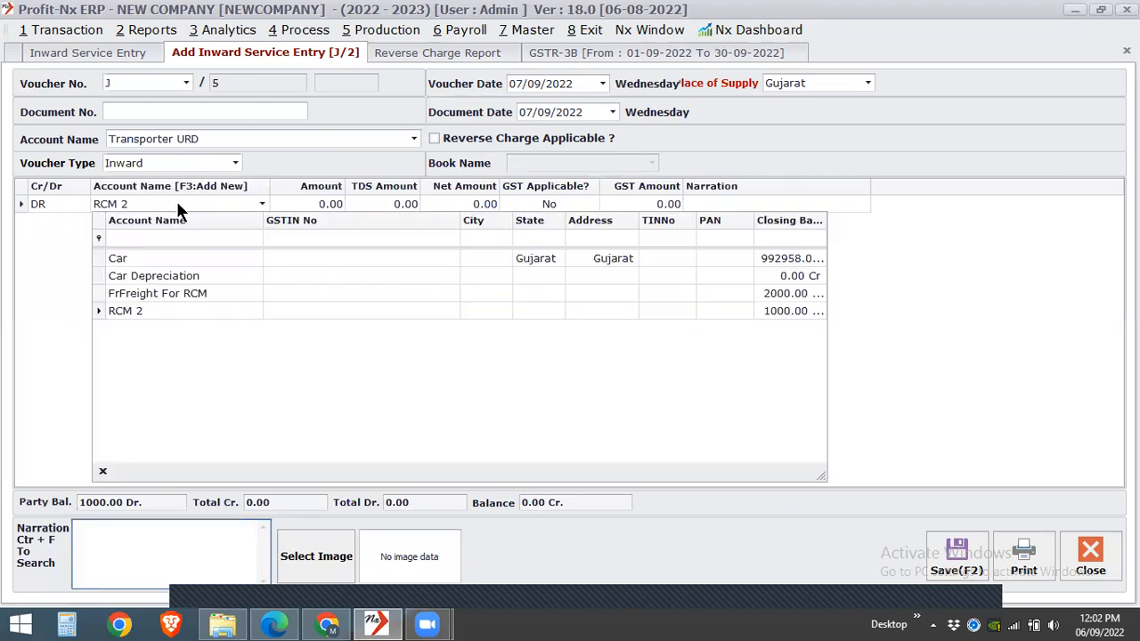
{"action": "key", "text": "Return"}
{"action": "key", "text": "Return"}
{"action": "type", "text": "1000"}
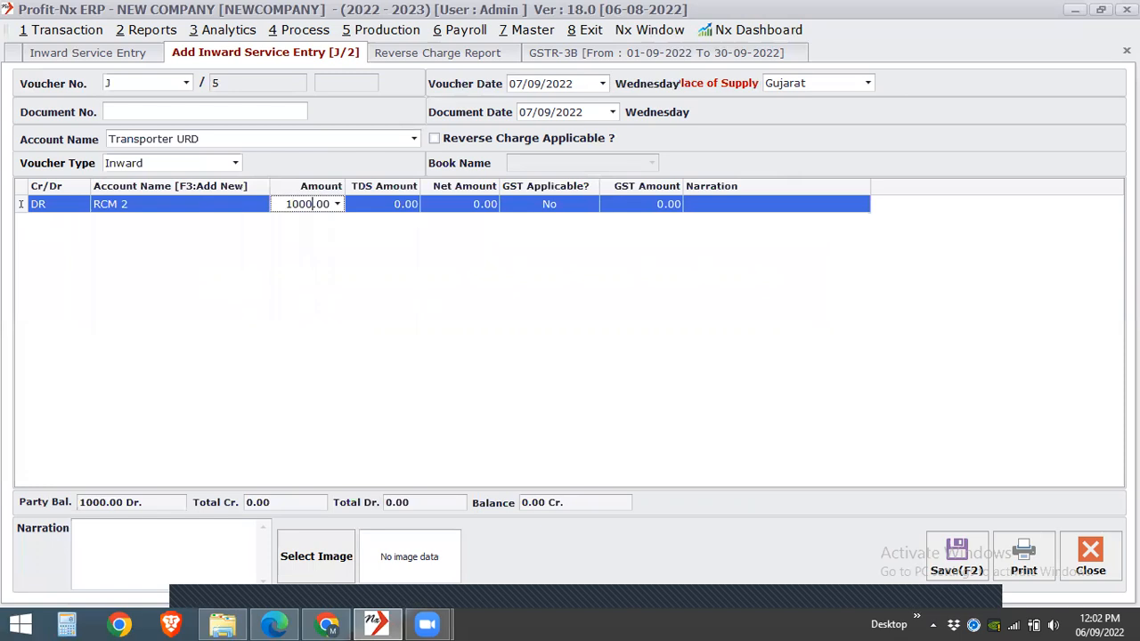
{"action": "key", "text": "Return"}
{"action": "type", "text": "n"}
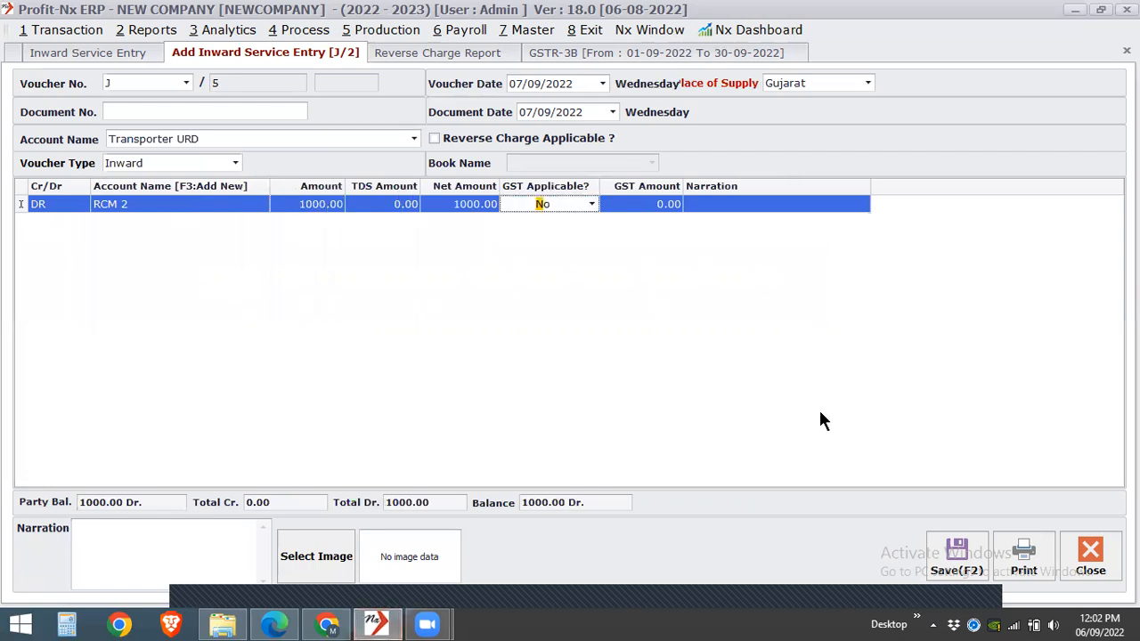
{"action": "key", "text": "Return"}
{"action": "left_click", "coordinate": [941, 547]}
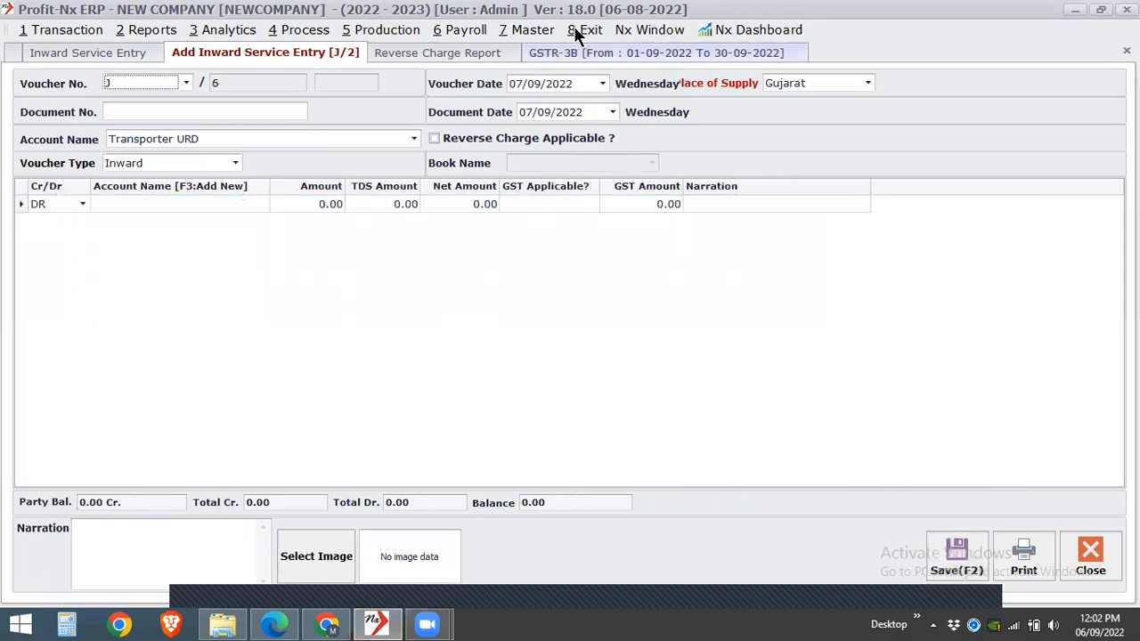
- Look for the new voucher in the Reverse Charge Report, try to refresh the report, and close it
{"action": "left_click", "coordinate": [447, 49]}
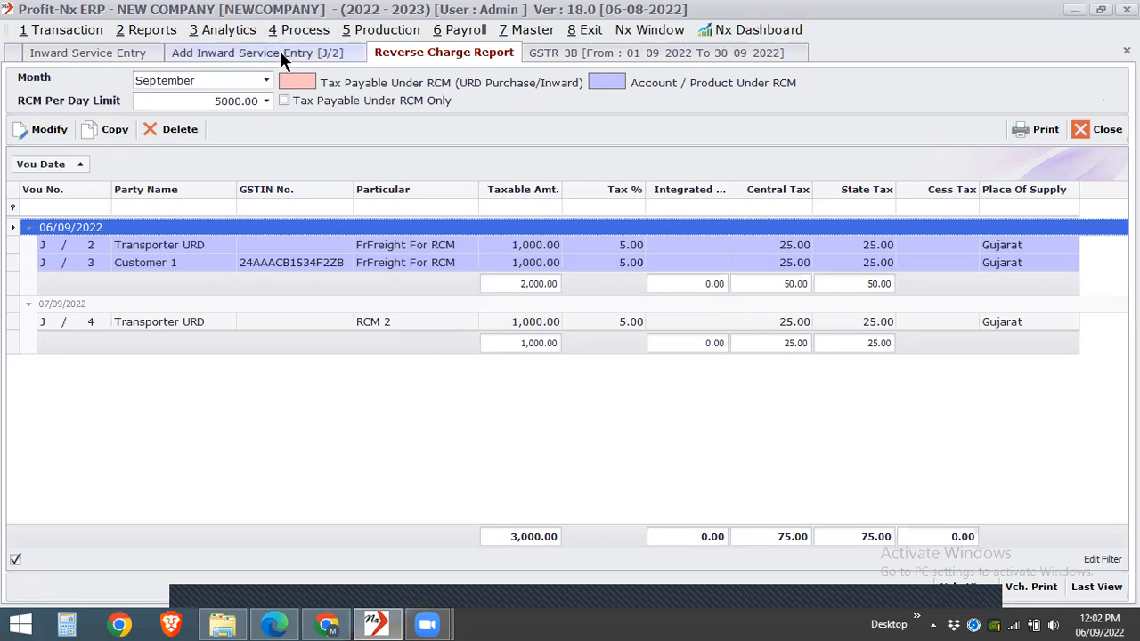
{"action": "key", "text": "F5"}
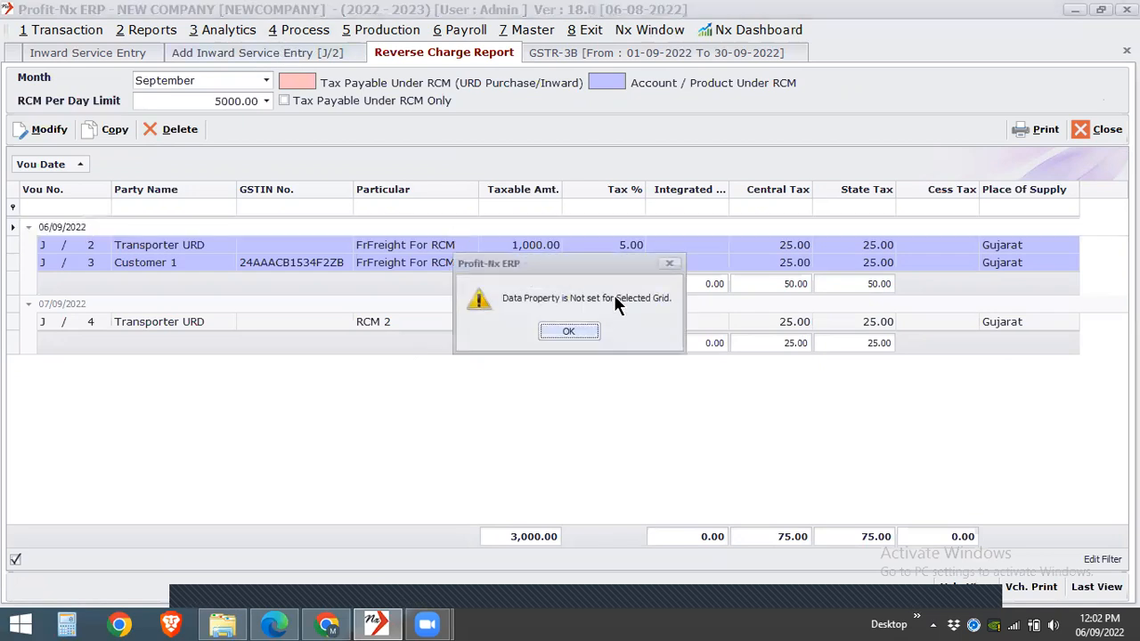
{"action": "left_click", "coordinate": [568, 332]}
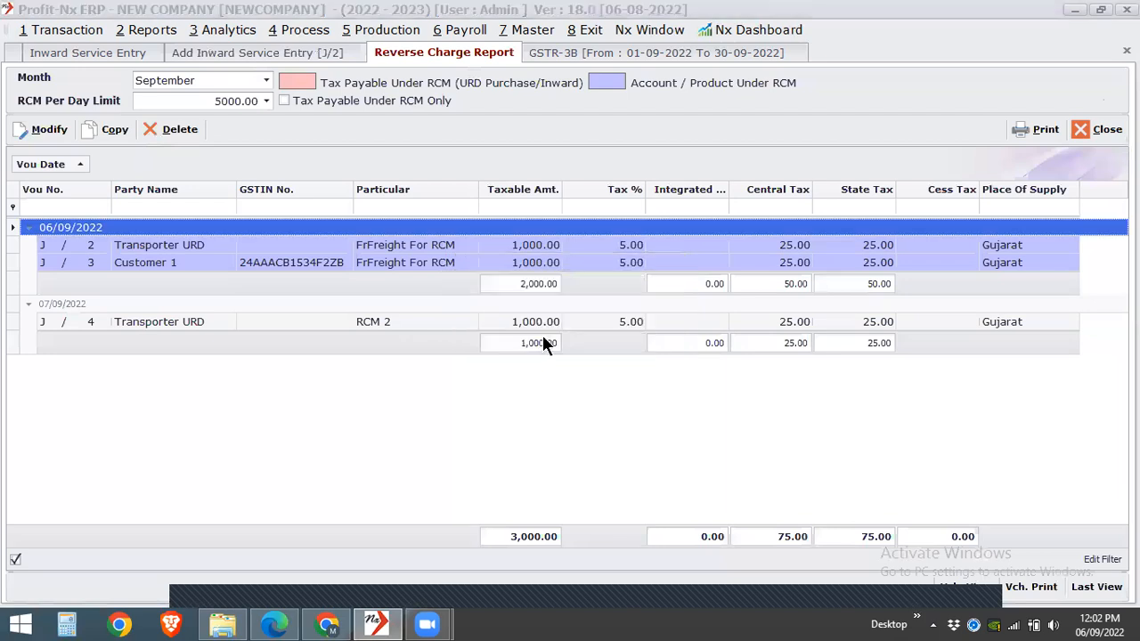
{"action": "left_click", "coordinate": [739, 241]}
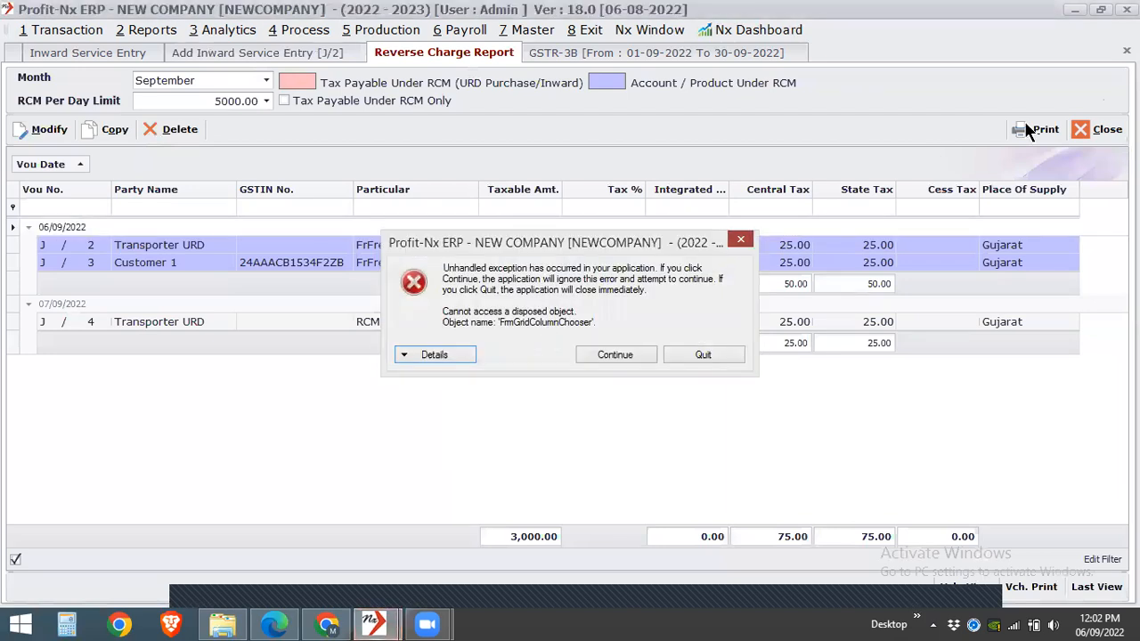
{"action": "left_click", "coordinate": [1102, 129]}
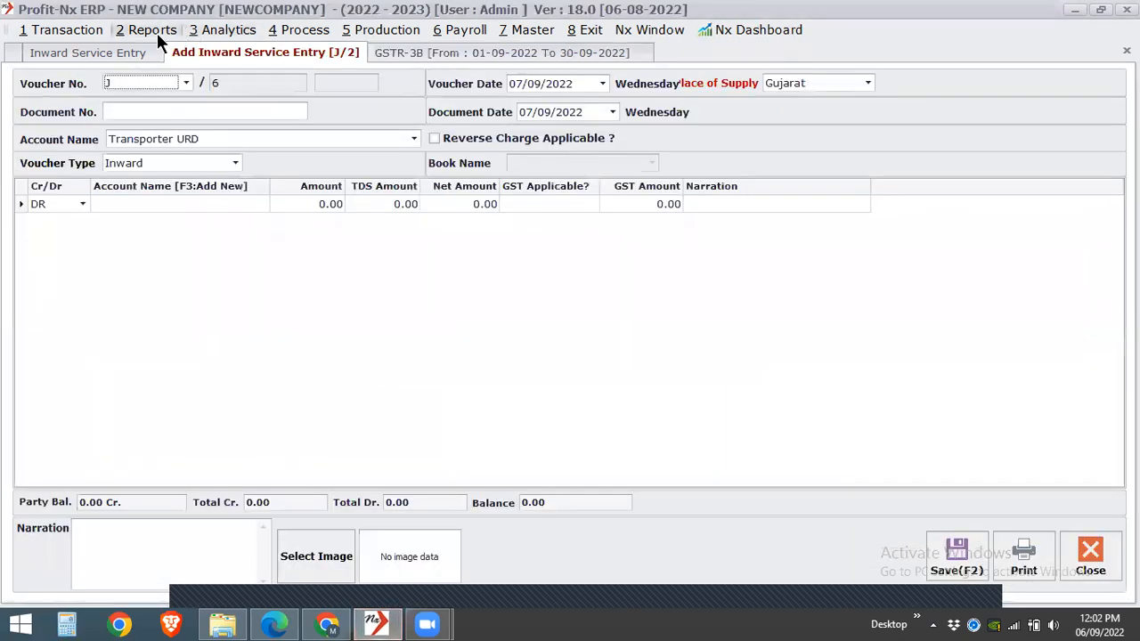
- Reopen the GST Reverse Charge Report and check whether the new RCM 2 voucher is included
{"action": "left_click", "coordinate": [157, 33]}
{"action": "mouse_move", "coordinate": [250, 338]}
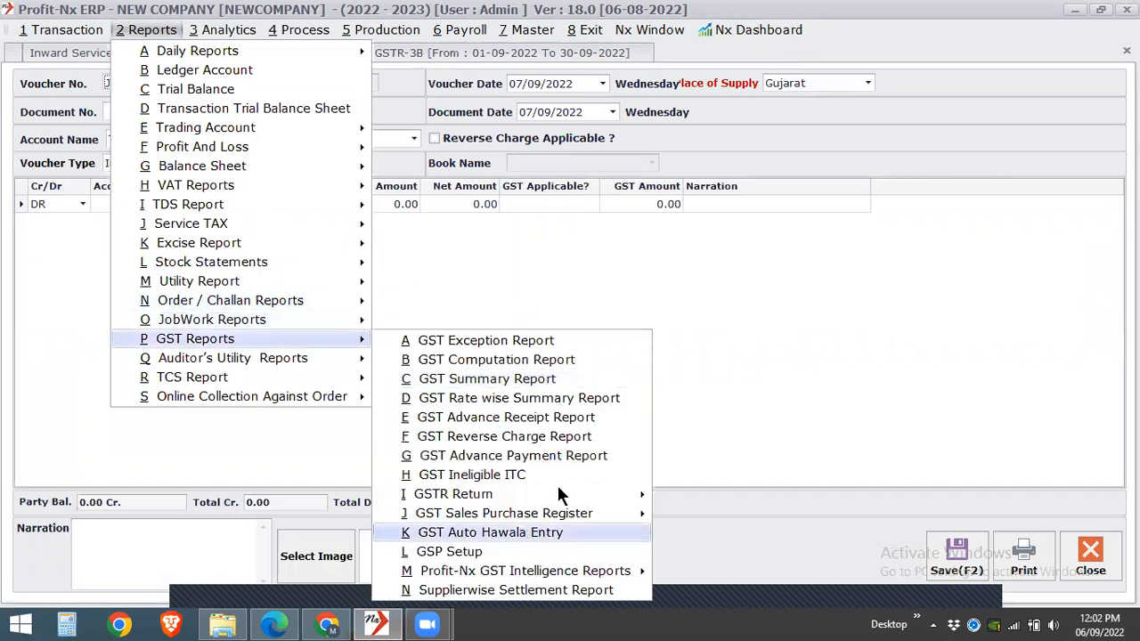
{"action": "mouse_move", "coordinate": [561, 493]}
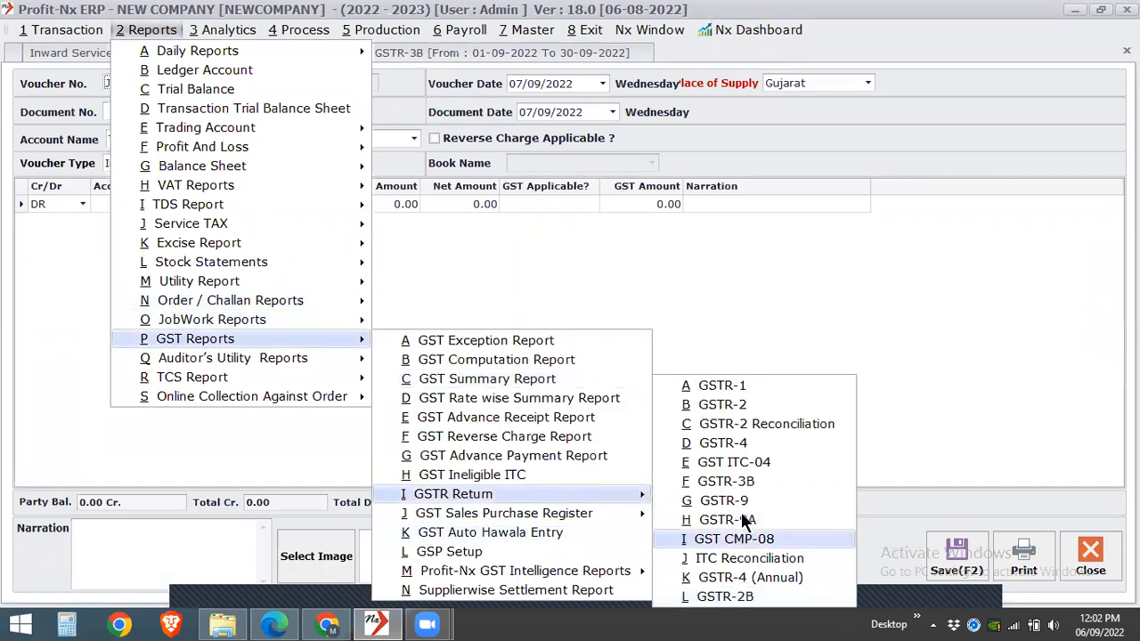
{"action": "left_click", "coordinate": [514, 437]}
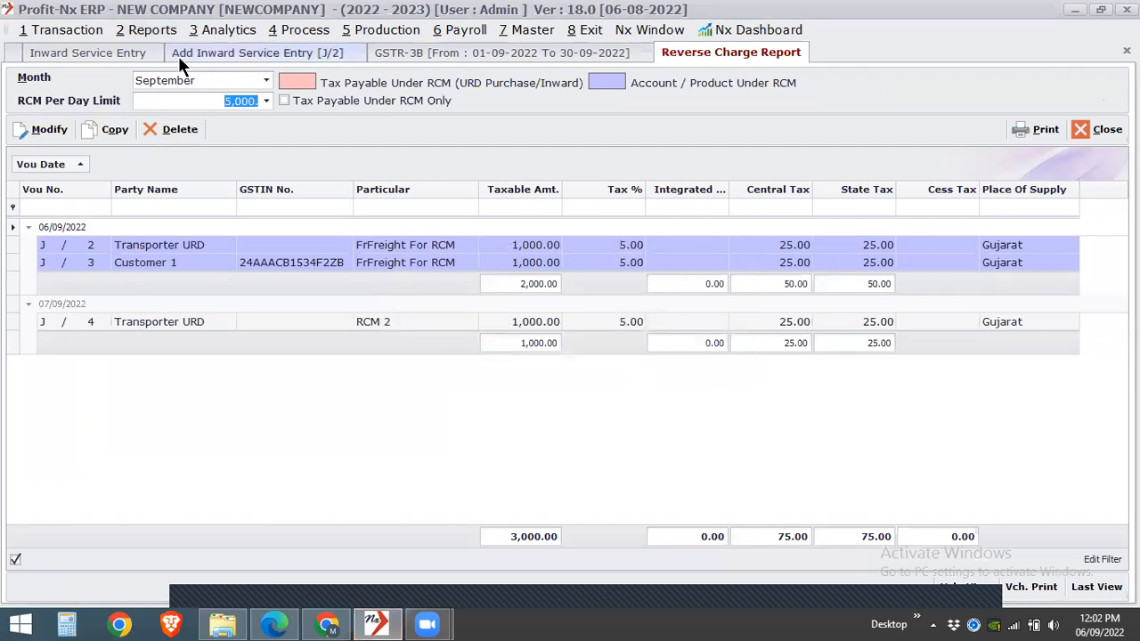
- List the inward service entries from 01/04/2022 to 31/03/2023 and select voucher J/5
{"action": "left_click", "coordinate": [133, 55]}
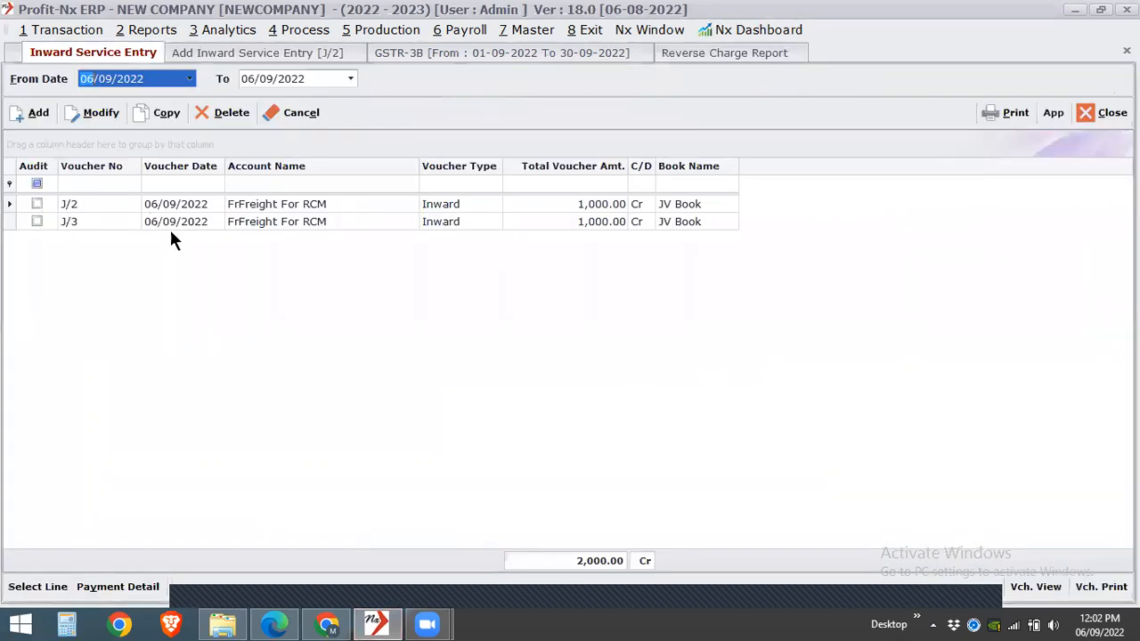
{"action": "left_click", "coordinate": [171, 233]}
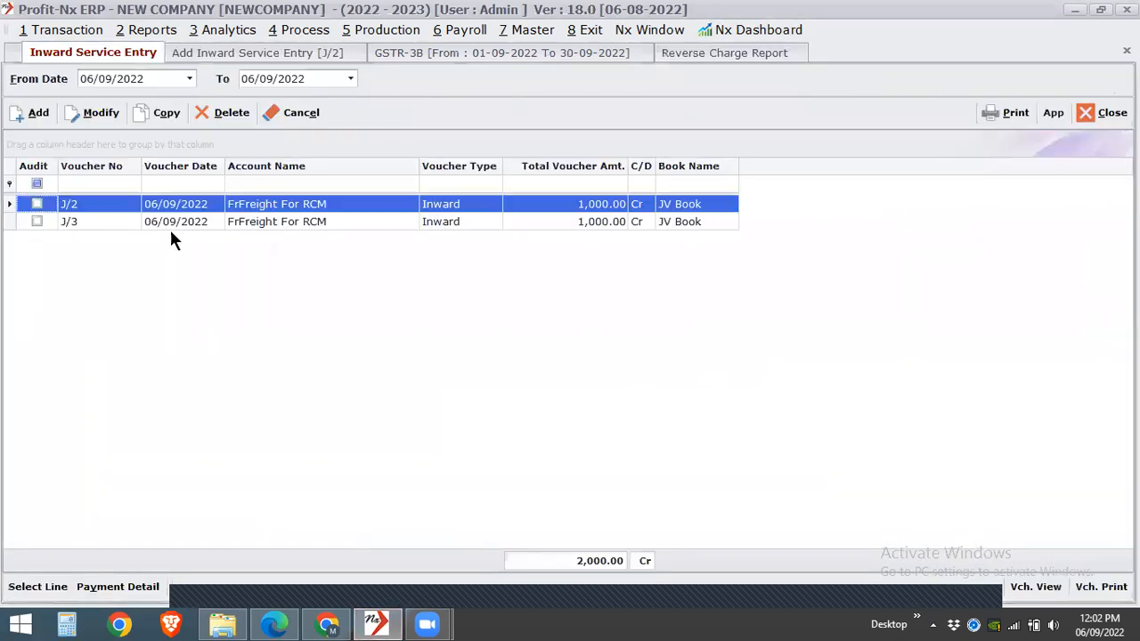
{"action": "left_click", "coordinate": [86, 79]}
{"action": "type", "text": "0104"}
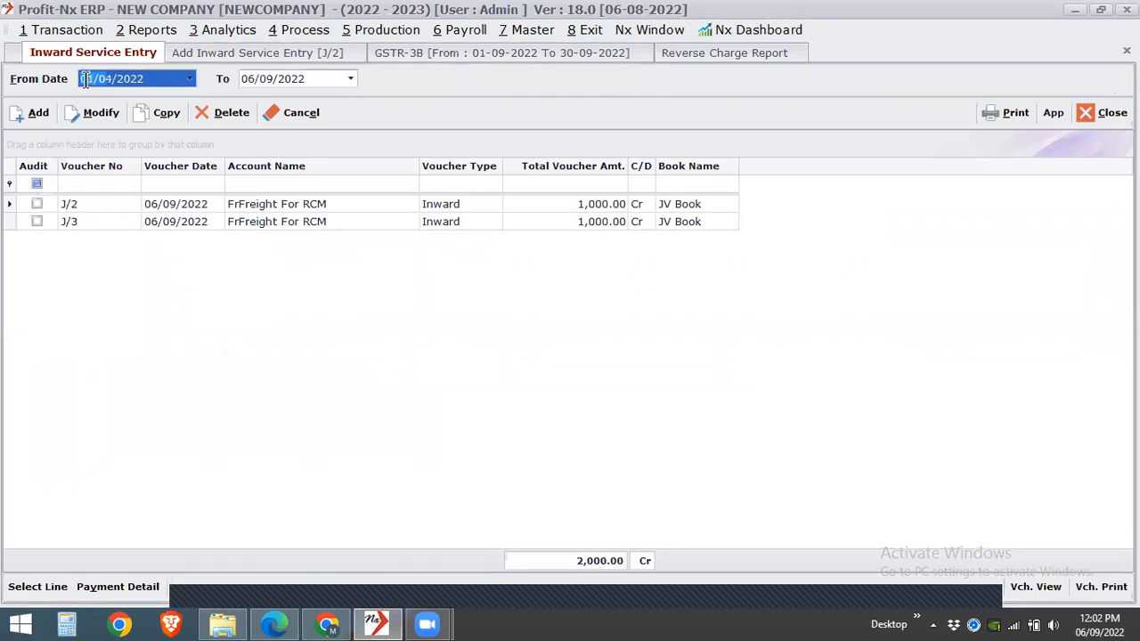
{"action": "key", "text": "Tab"}
{"action": "key", "text": "Tab"}
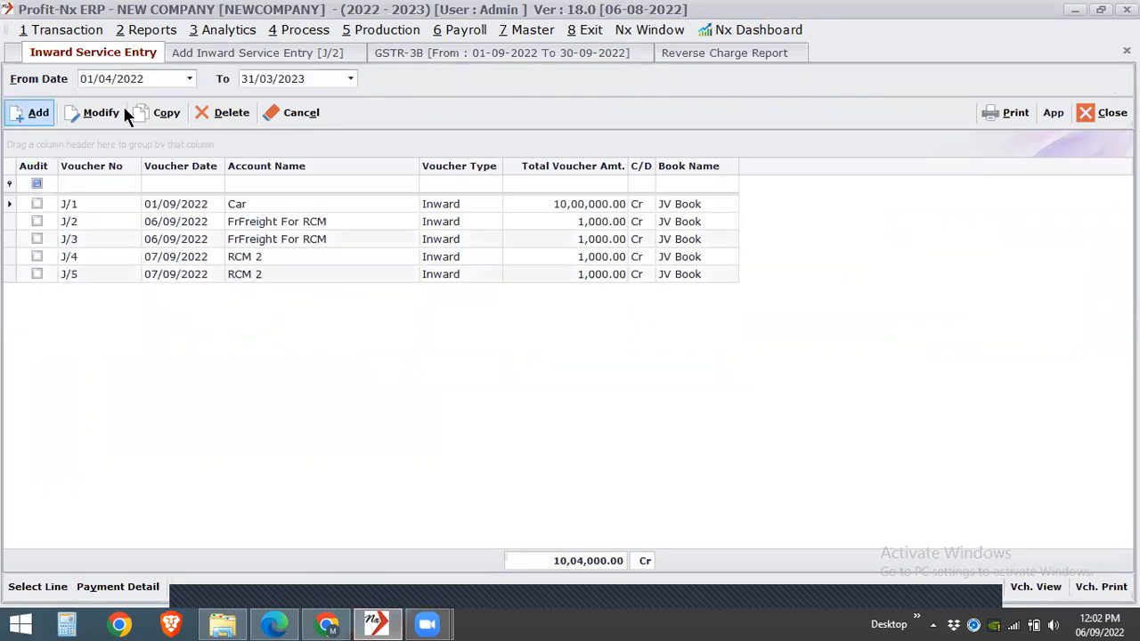
{"action": "left_click", "coordinate": [348, 278]}
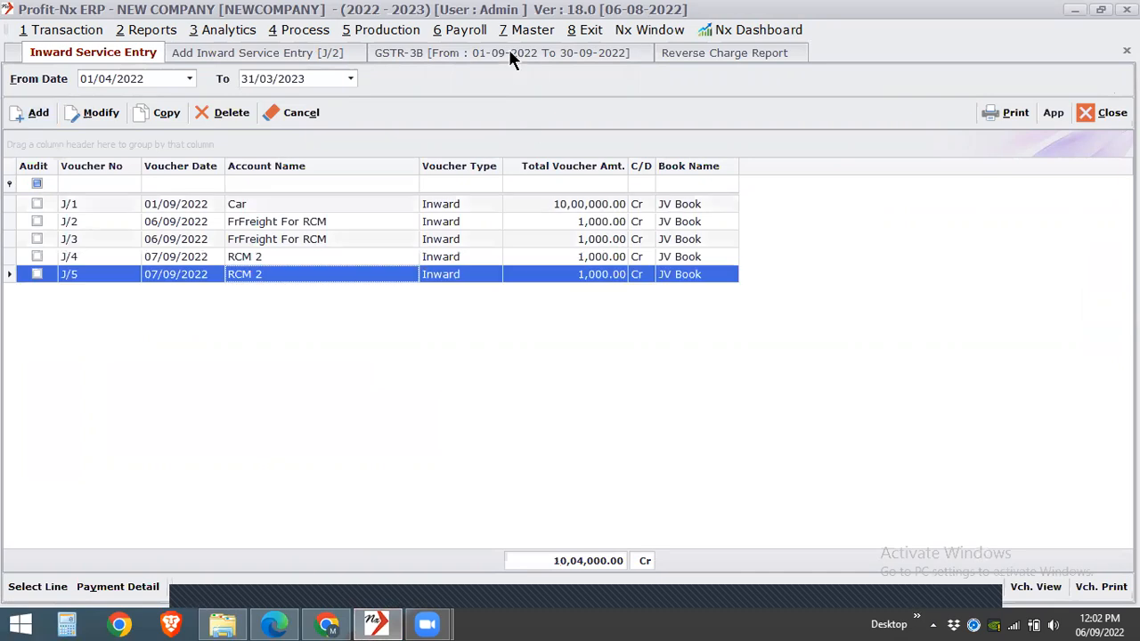
- Compare the reverse charge inward supplies in GSTR-3B with the vouchers in the Reverse Charge Report
{"action": "left_click", "coordinate": [396, 57]}
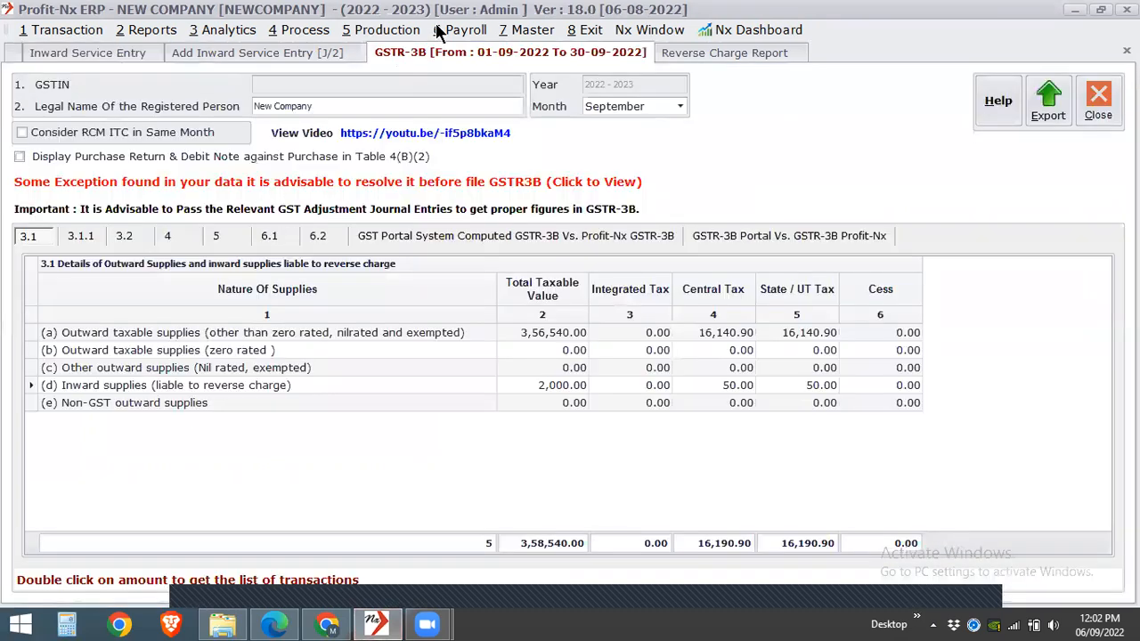
{"action": "left_click", "coordinate": [713, 55]}
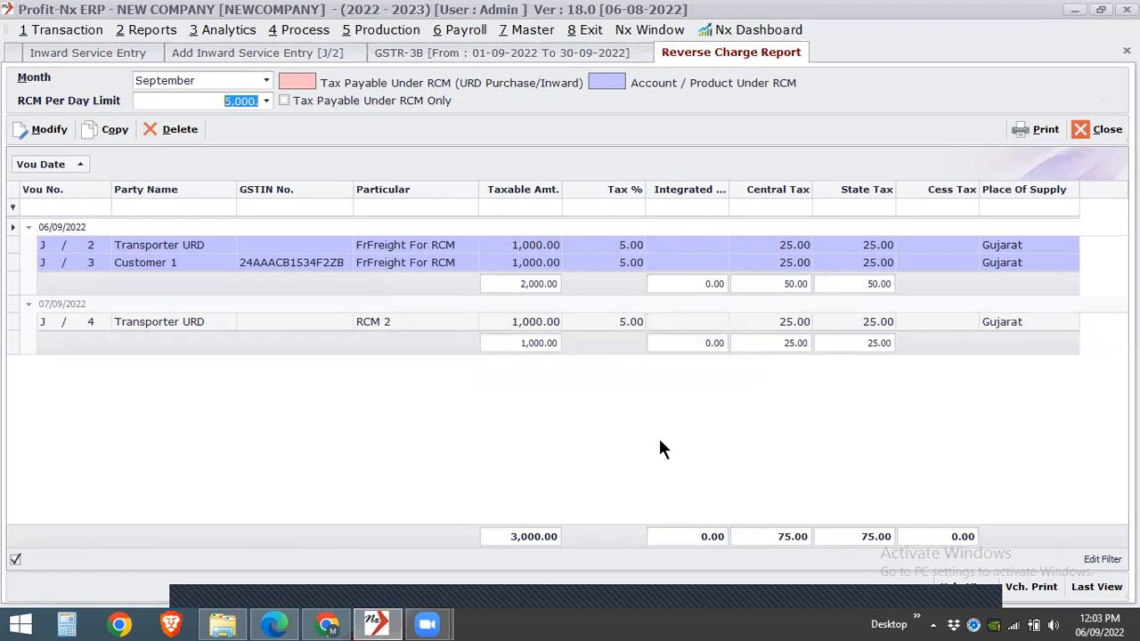
{"action": "left_click", "coordinate": [308, 51]}
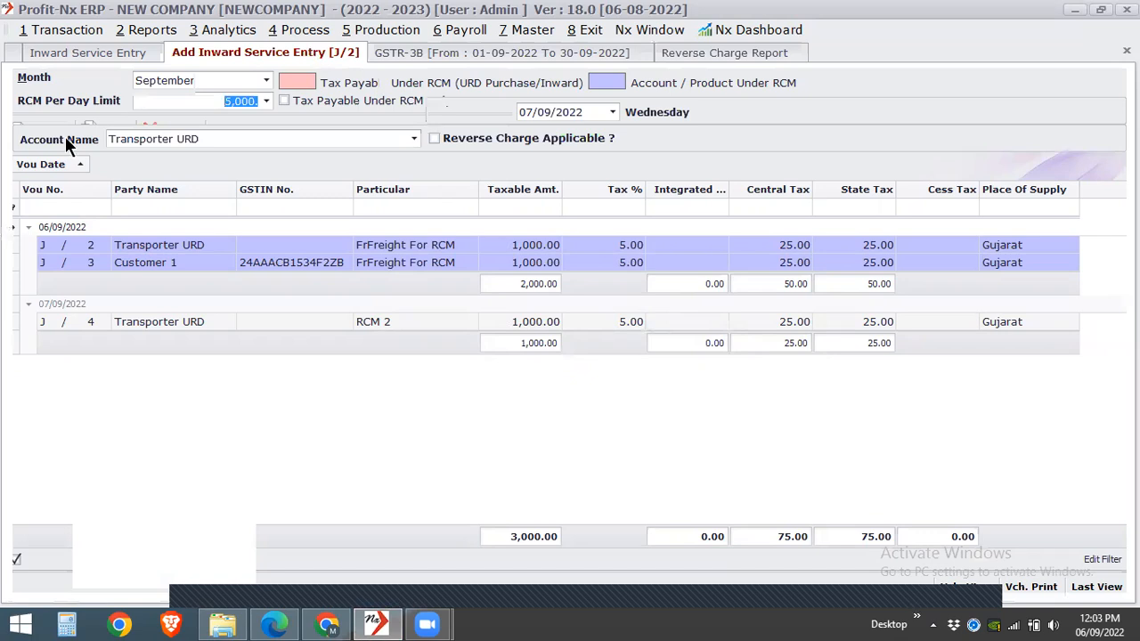
- Open voucher J/5 from the inward service list for modification and enable Reverse Charge Applicable
{"action": "left_click", "coordinate": [122, 51]}
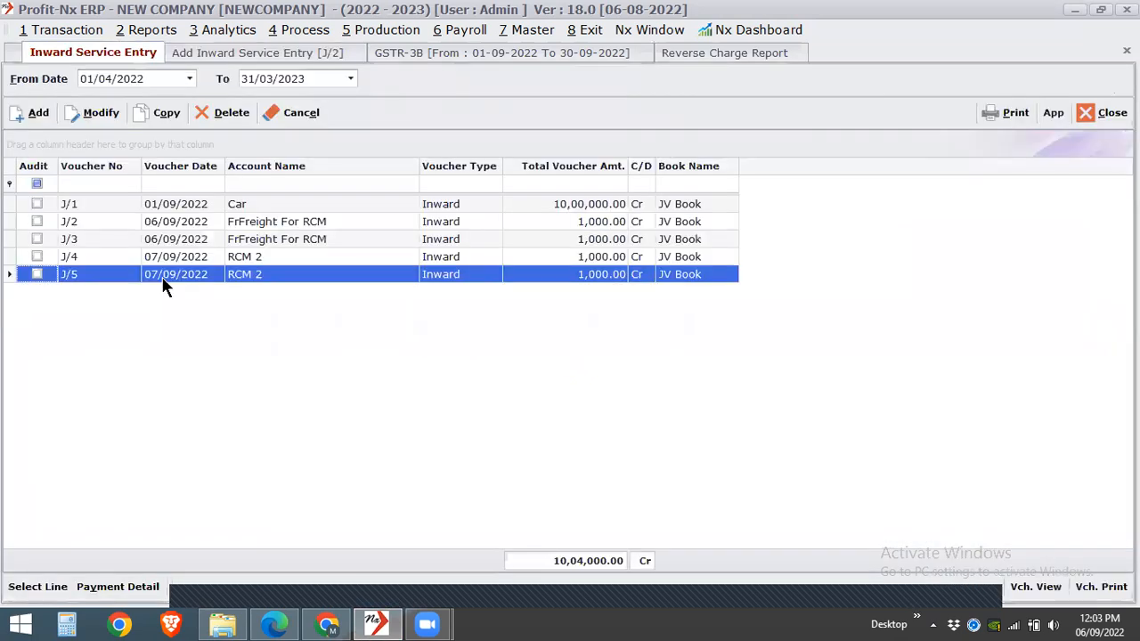
{"action": "double_click", "coordinate": [164, 276]}
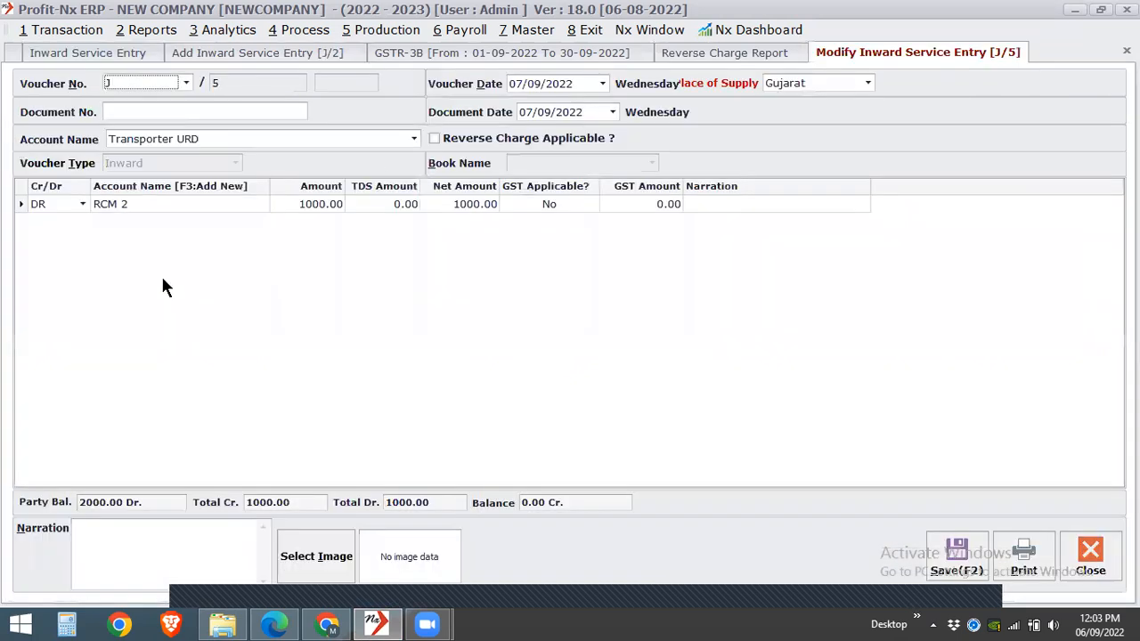
{"action": "left_click", "coordinate": [298, 206]}
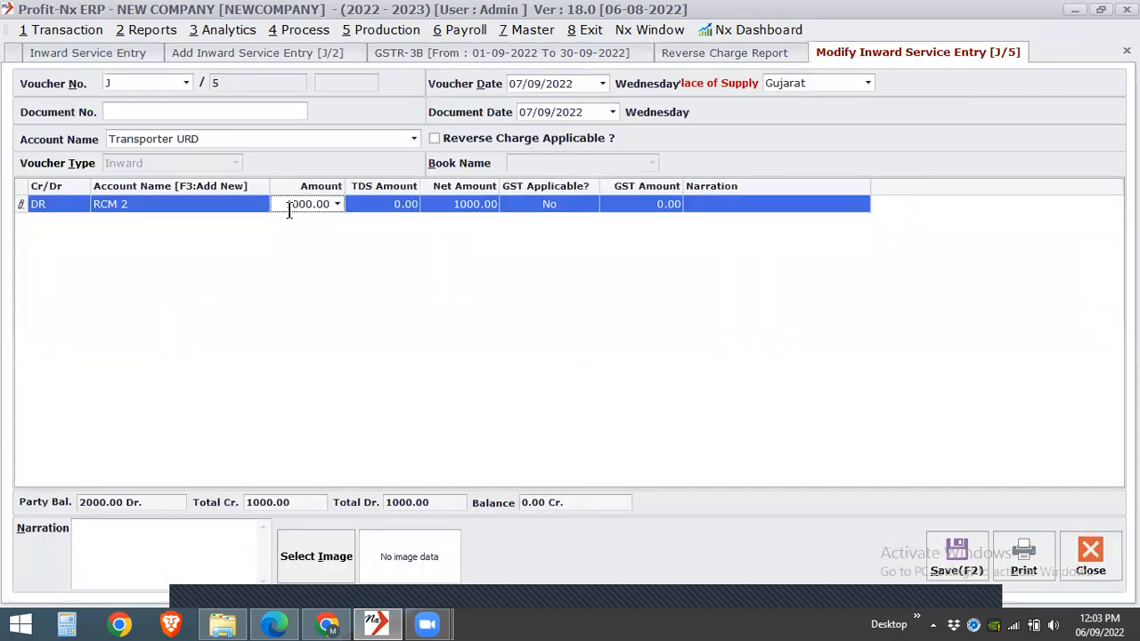
{"action": "left_click", "coordinate": [577, 141]}
- Set the RCM 2 amount to 5000 and save the modified voucher
{"action": "left_click", "coordinate": [282, 205]}
{"action": "type", "text": "5000"}
{"action": "key", "text": "Return"}
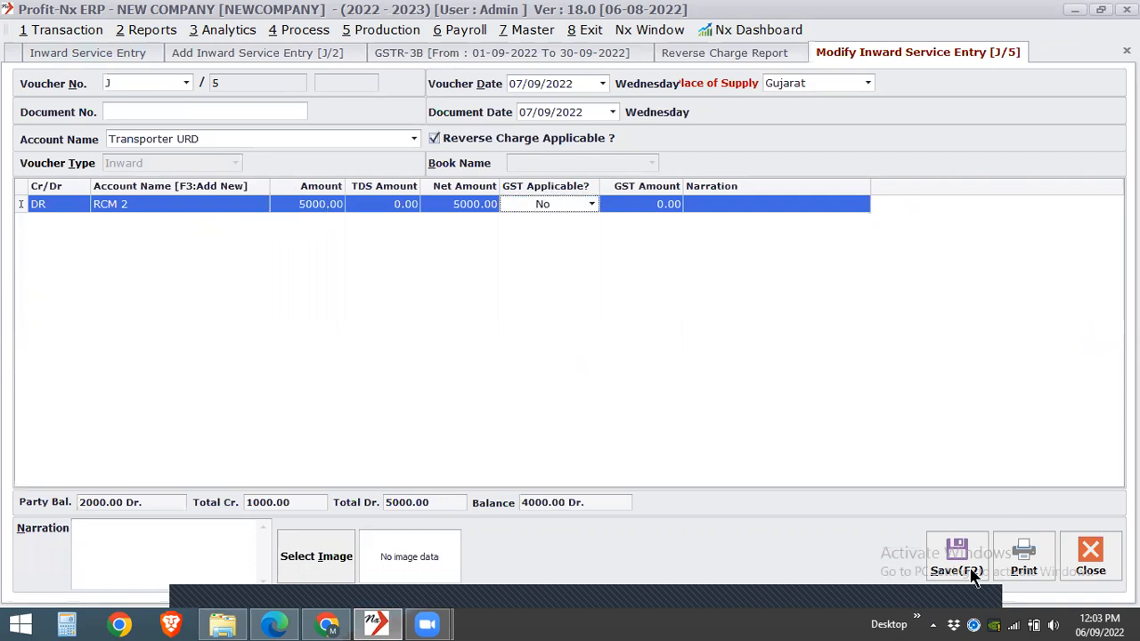
{"action": "key", "text": "Return"}
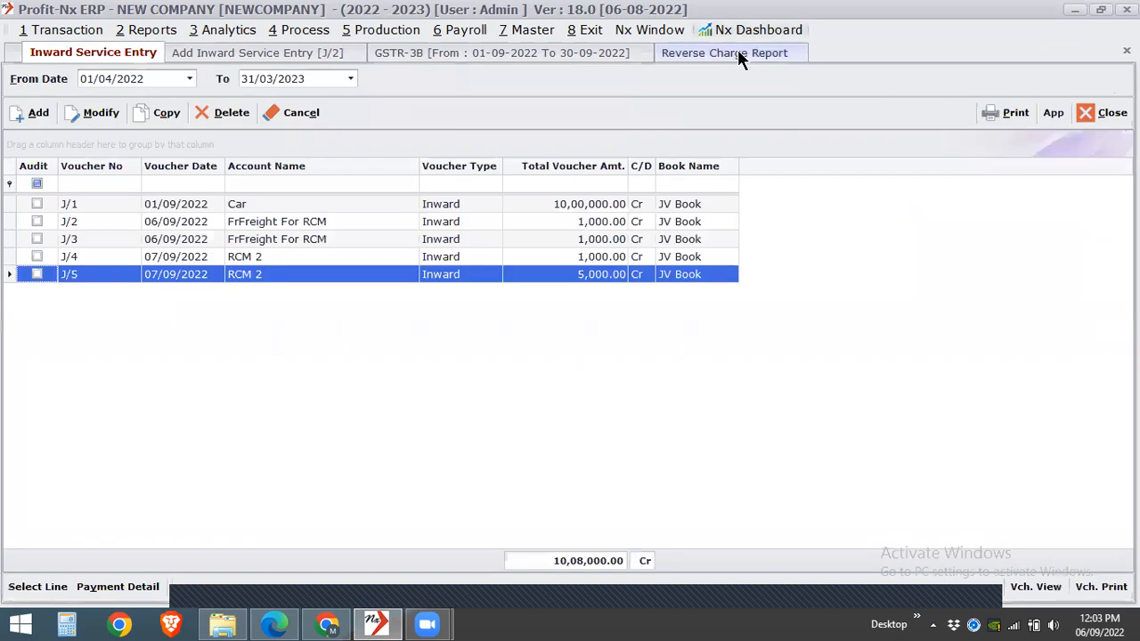
- Check the RCM 2 vouchers in the Reverse Charge Report, and close all open reports and entry windows
{"action": "left_click", "coordinate": [741, 59]}
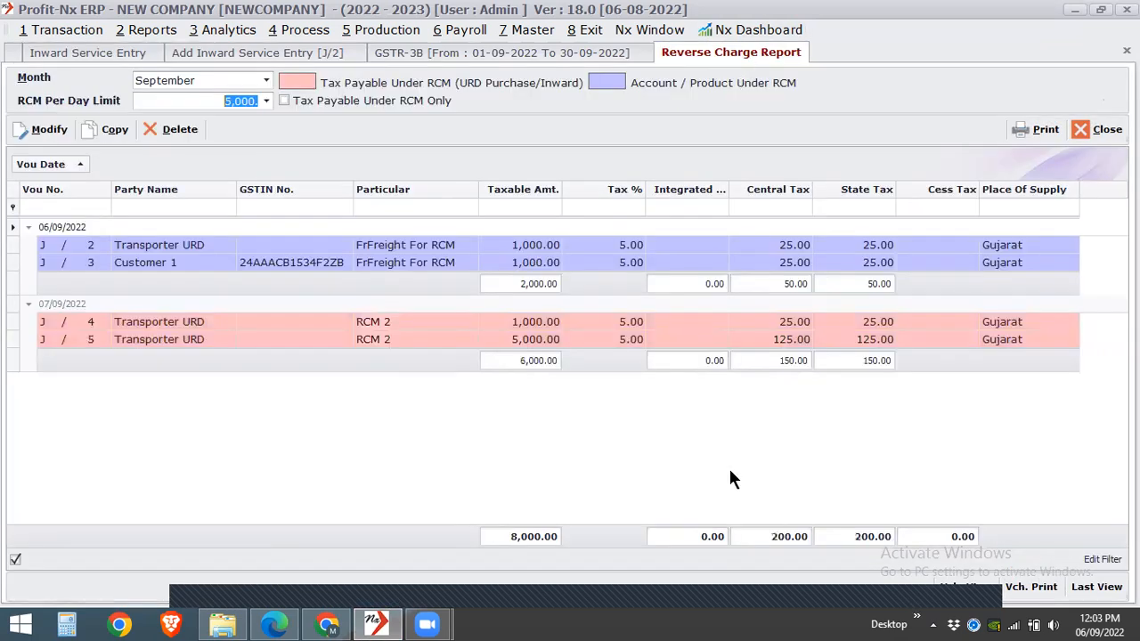
{"action": "left_click", "coordinate": [1106, 130]}
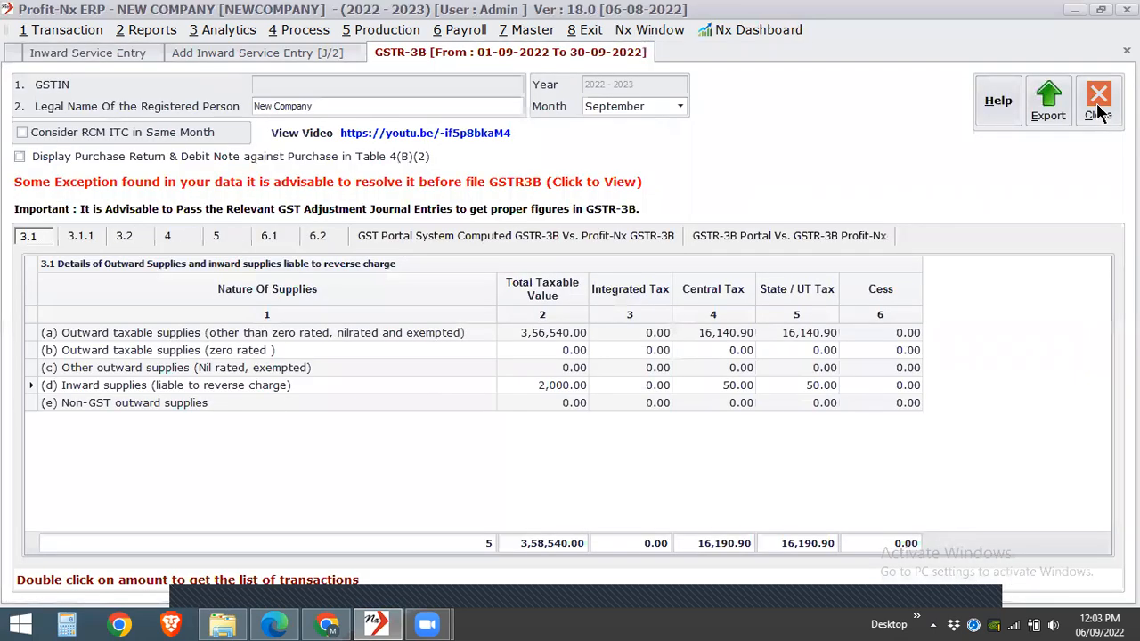
{"action": "left_click", "coordinate": [1099, 105]}
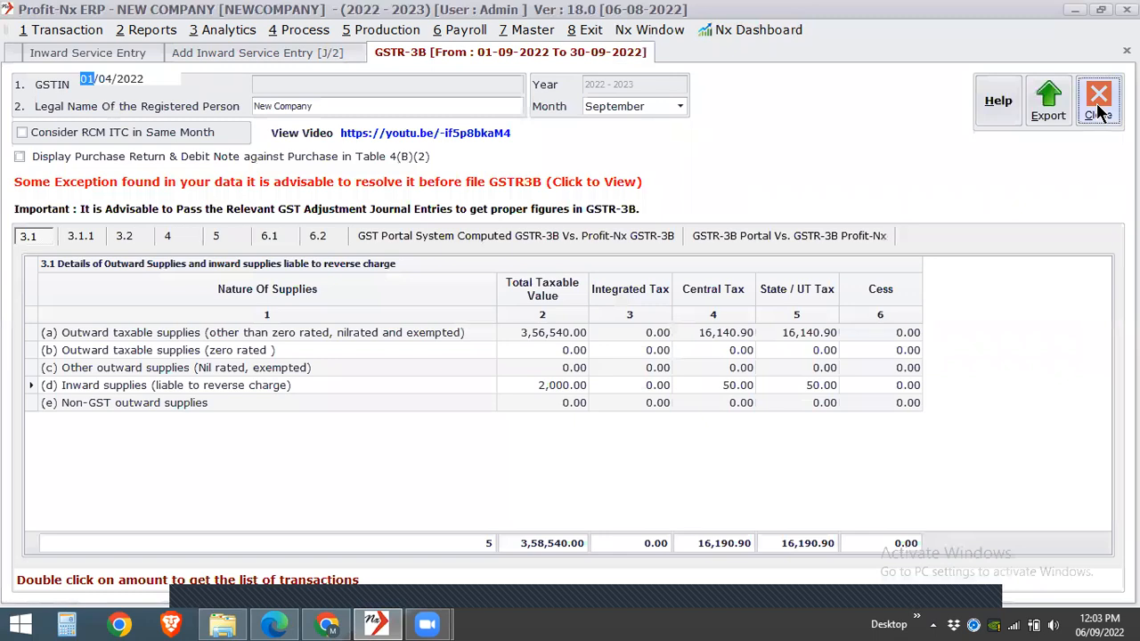
{"action": "left_click", "coordinate": [1102, 112]}
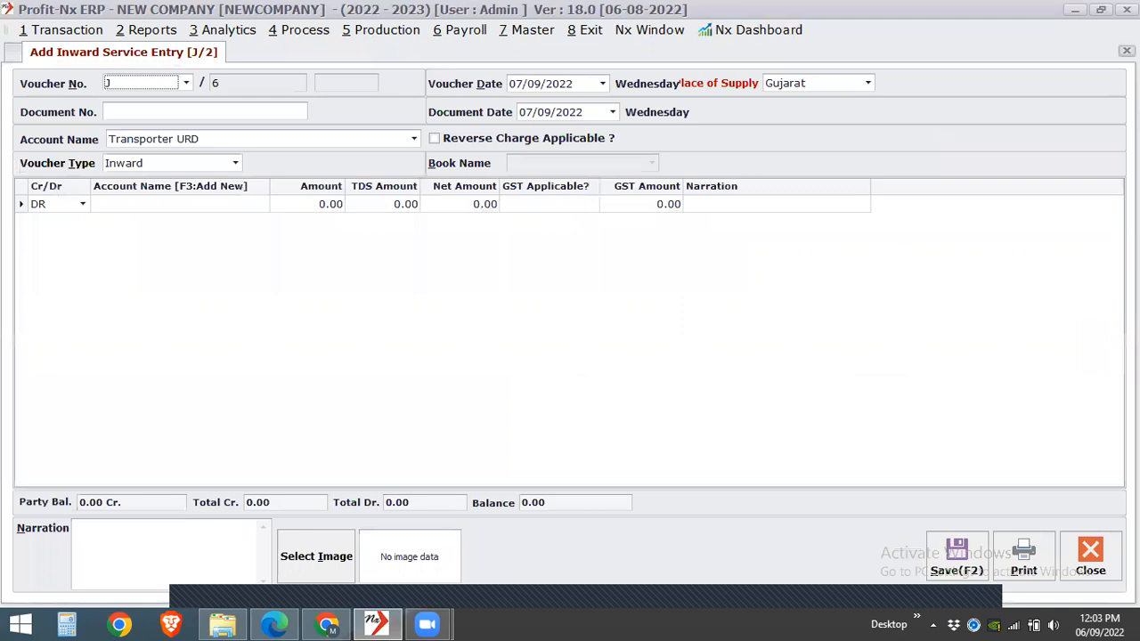
{"action": "key", "text": "Escape"}
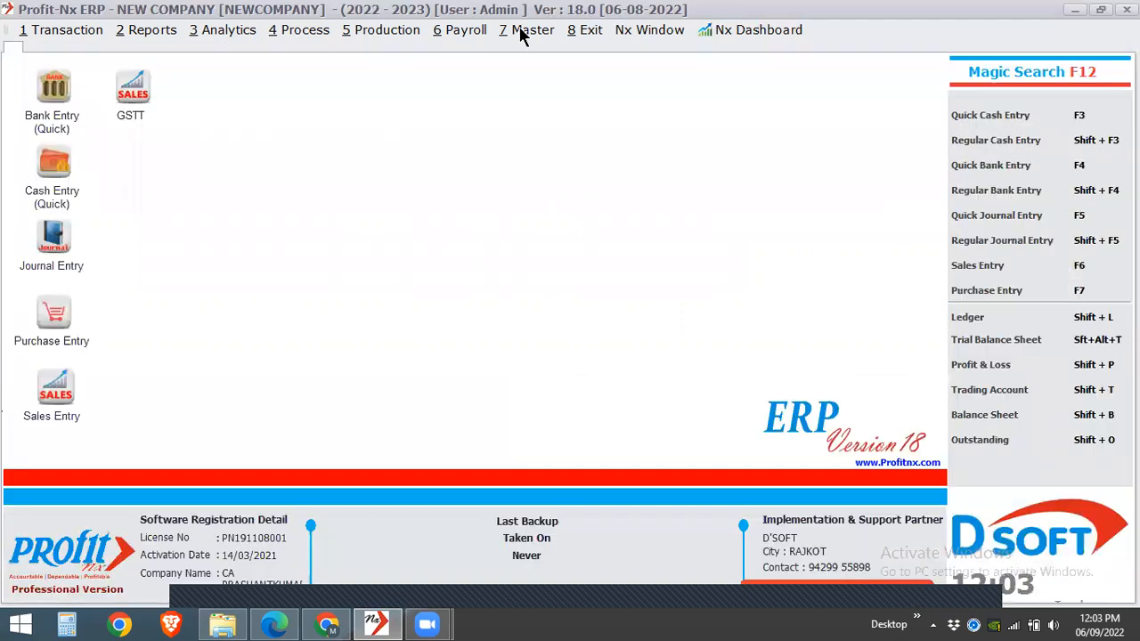
- Open the Environment Setting and show its GST (Goods & Service Tax) options
{"action": "left_click", "coordinate": [526, 30]}
{"action": "mouse_move", "coordinate": [546, 71]}
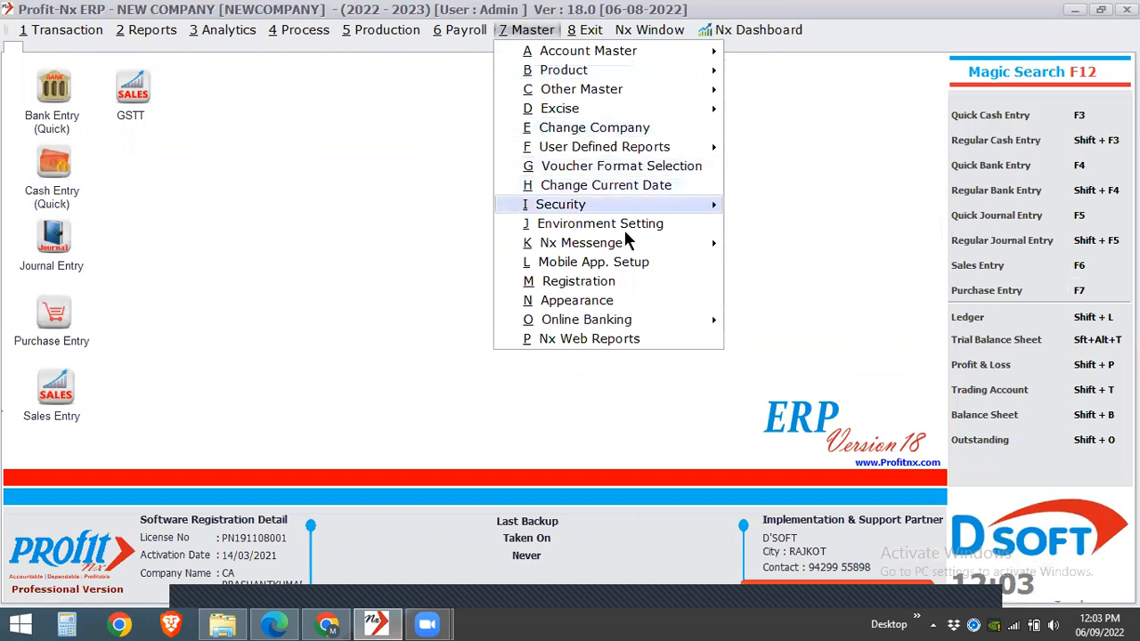
{"action": "mouse_move", "coordinate": [630, 246]}
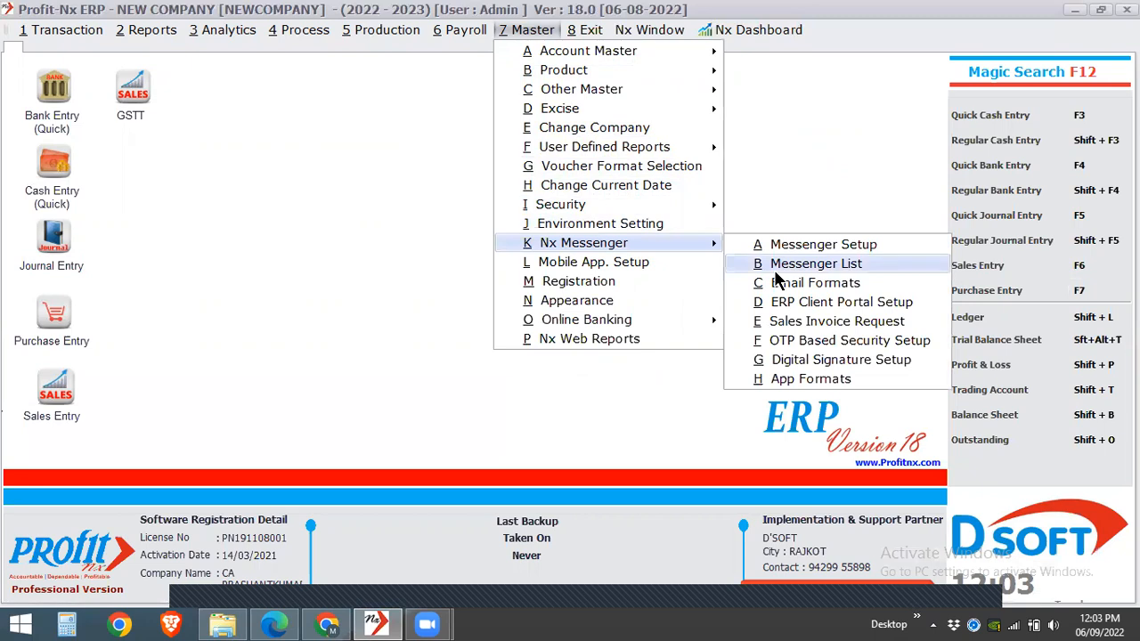
{"action": "left_click", "coordinate": [584, 226]}
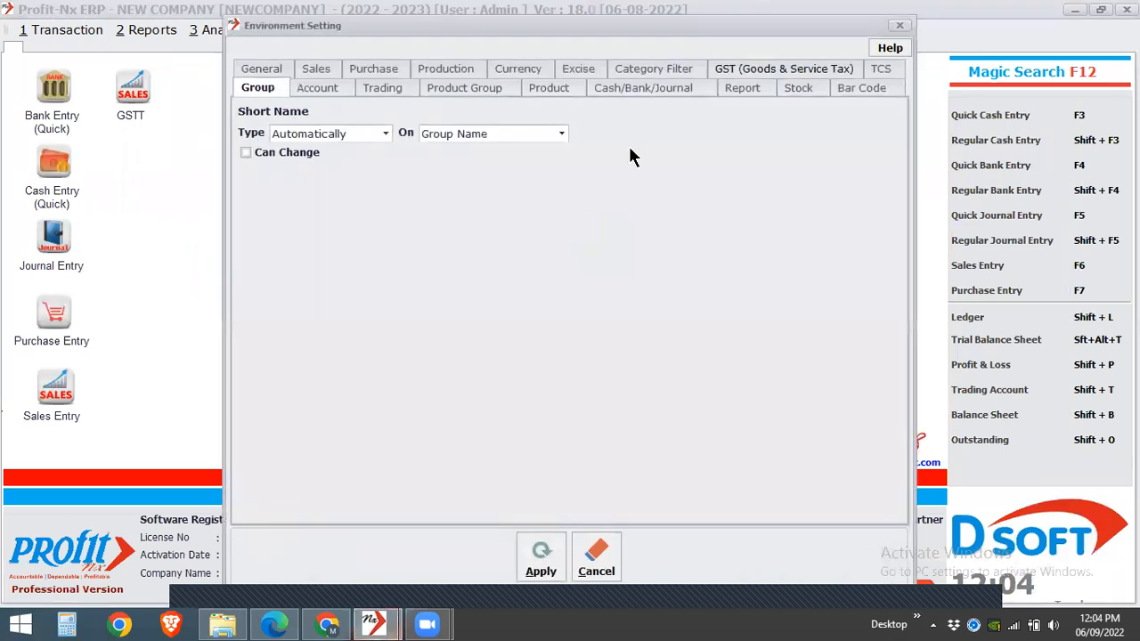
{"action": "left_click", "coordinate": [735, 65]}
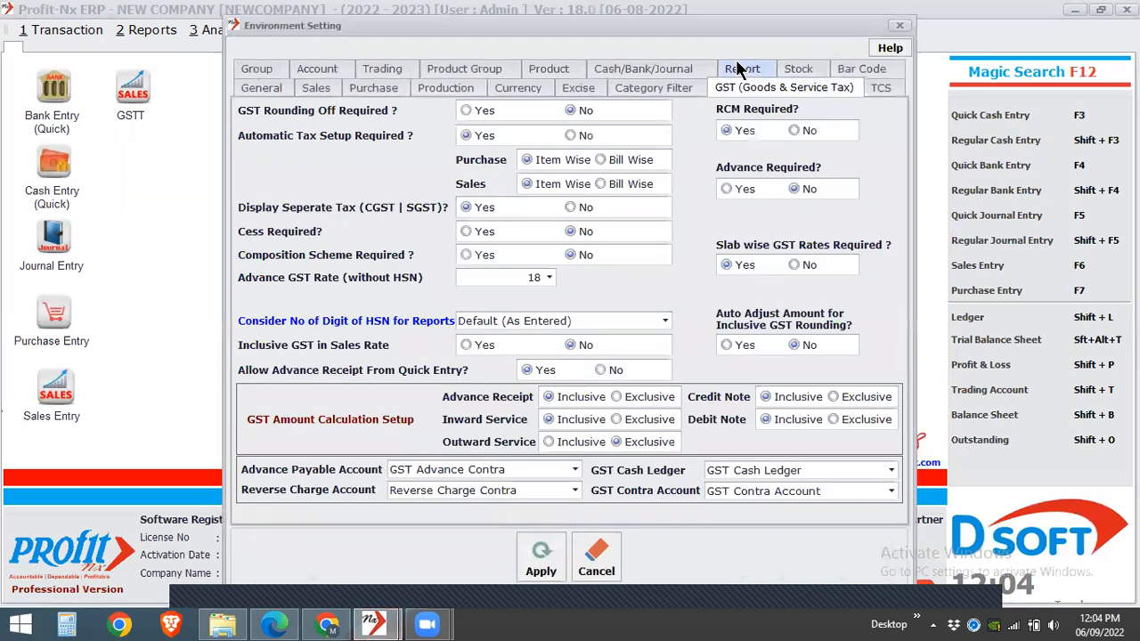
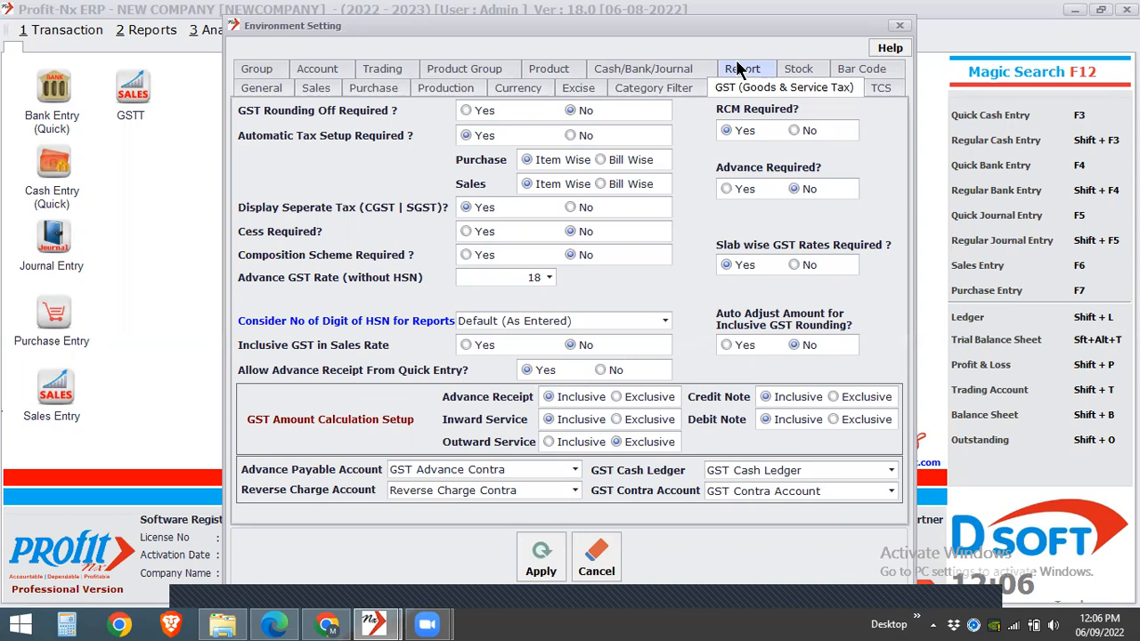
- Enable GST rounding off and set the number of HSN digits considered for reports to 8
{"action": "left_click", "coordinate": [482, 114]}
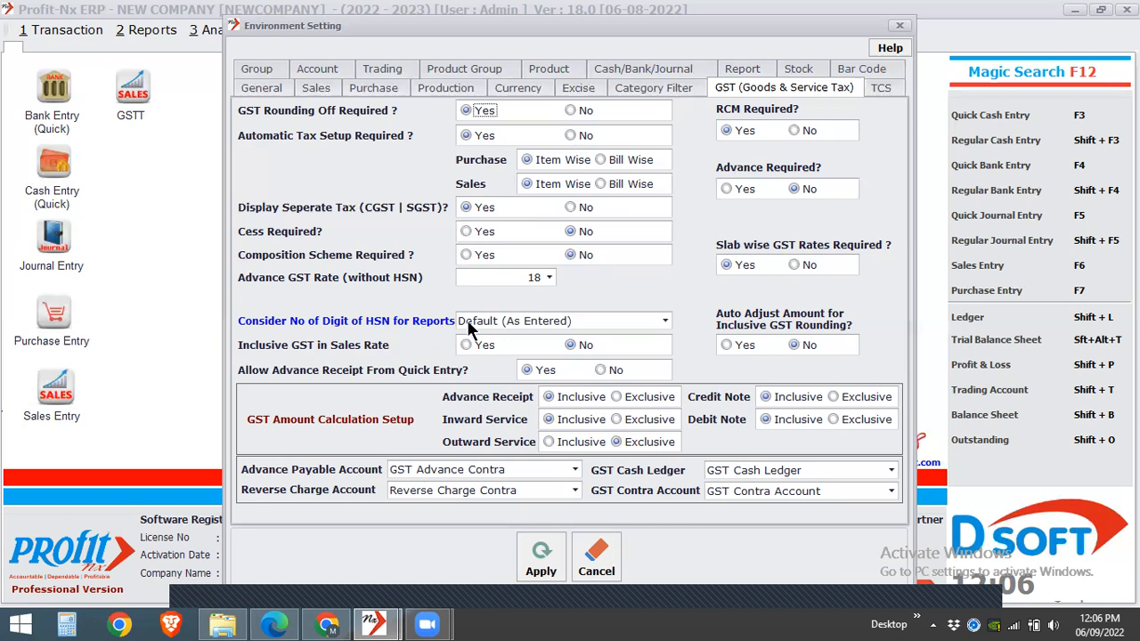
{"action": "left_click", "coordinate": [491, 320]}
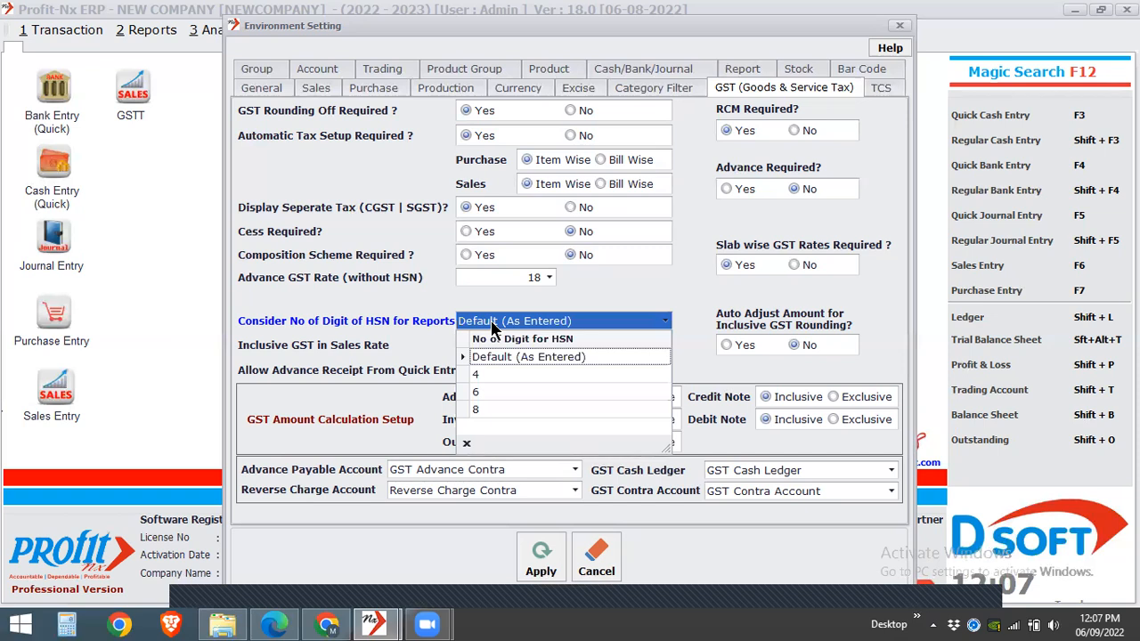
{"action": "left_click", "coordinate": [498, 409]}
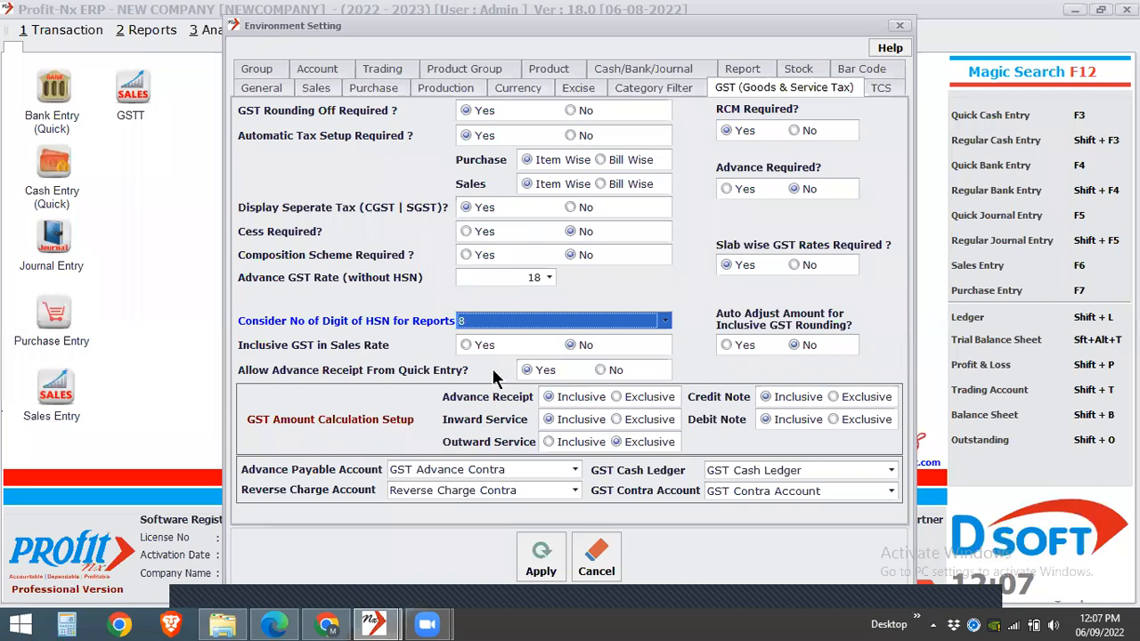
{"action": "left_click", "coordinate": [509, 321]}
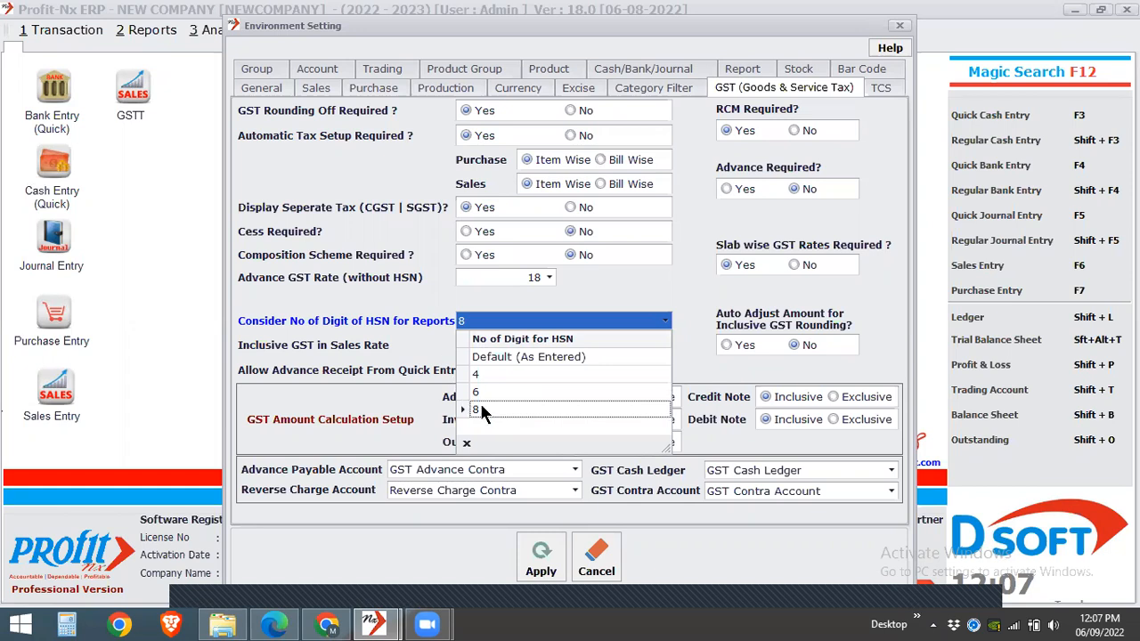
{"action": "left_click", "coordinate": [485, 411]}
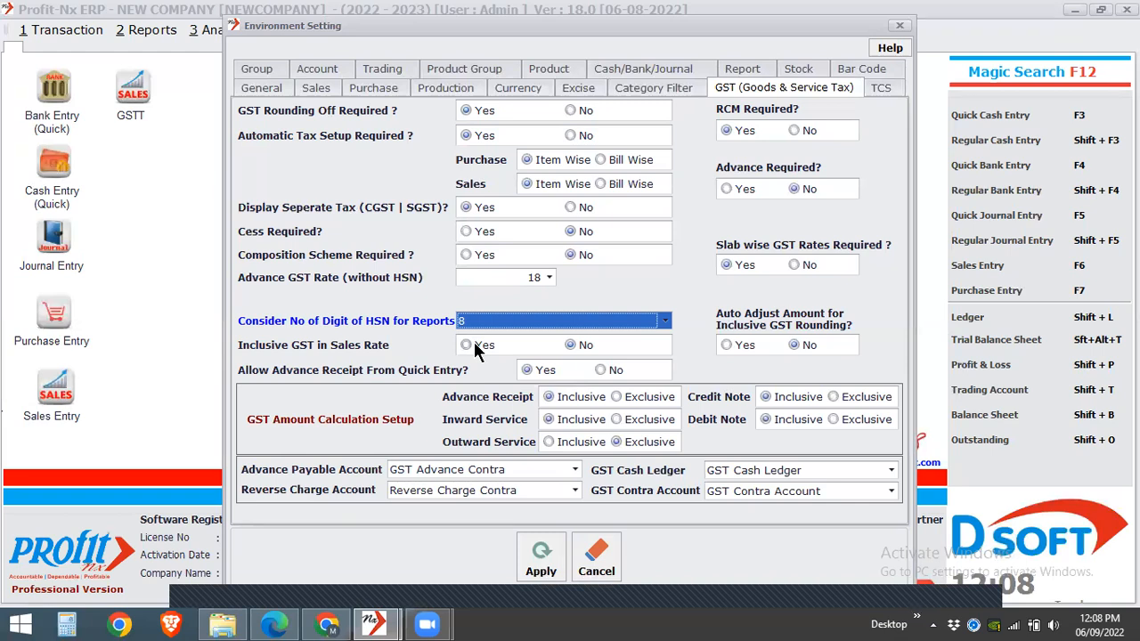
- Disable slab-wise GST rates, enable inclusive GST in the sales rate, and apply the environment settings
{"action": "left_click", "coordinate": [799, 267]}
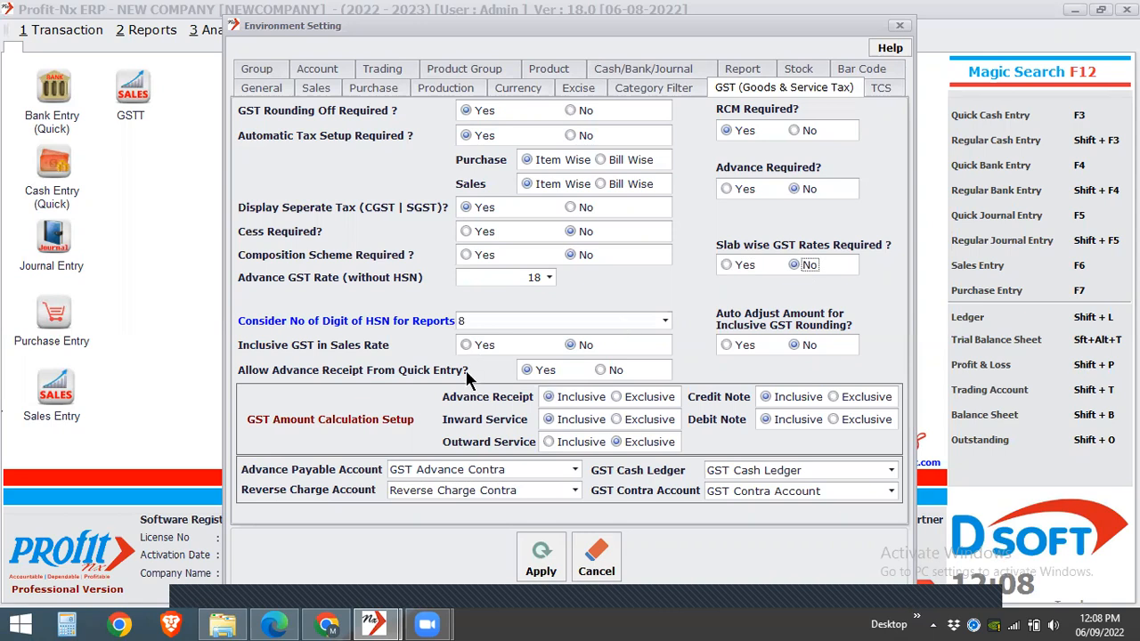
{"action": "left_click", "coordinate": [472, 346]}
{"action": "left_click", "coordinate": [540, 565]}
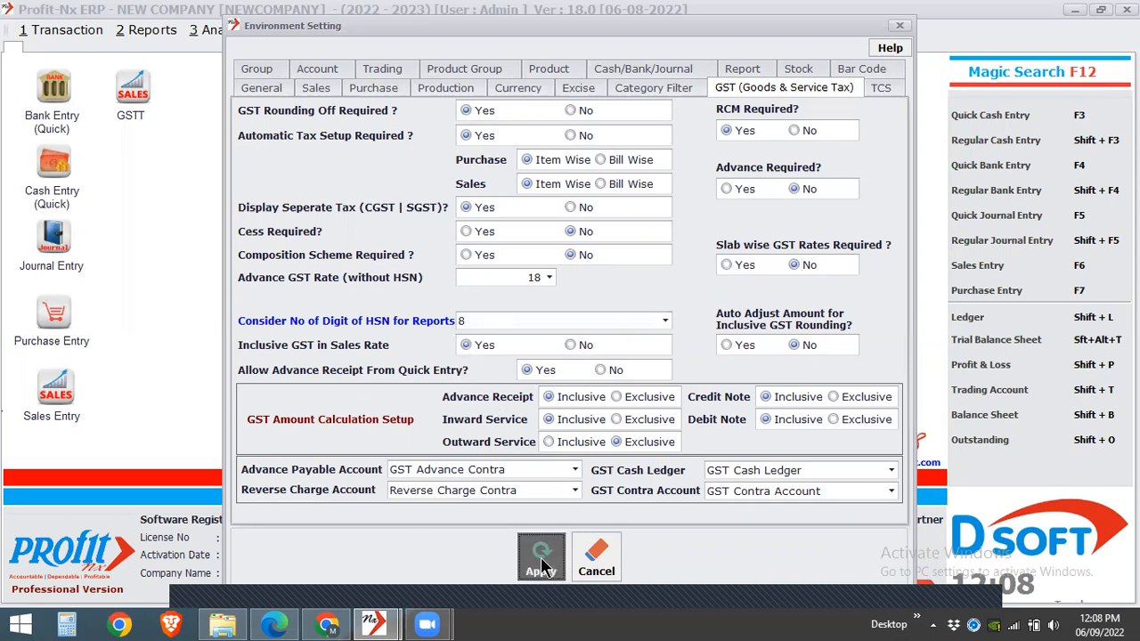
- Open the Sales Entry list and start a new sales entry
{"action": "left_click", "coordinate": [60, 30]}
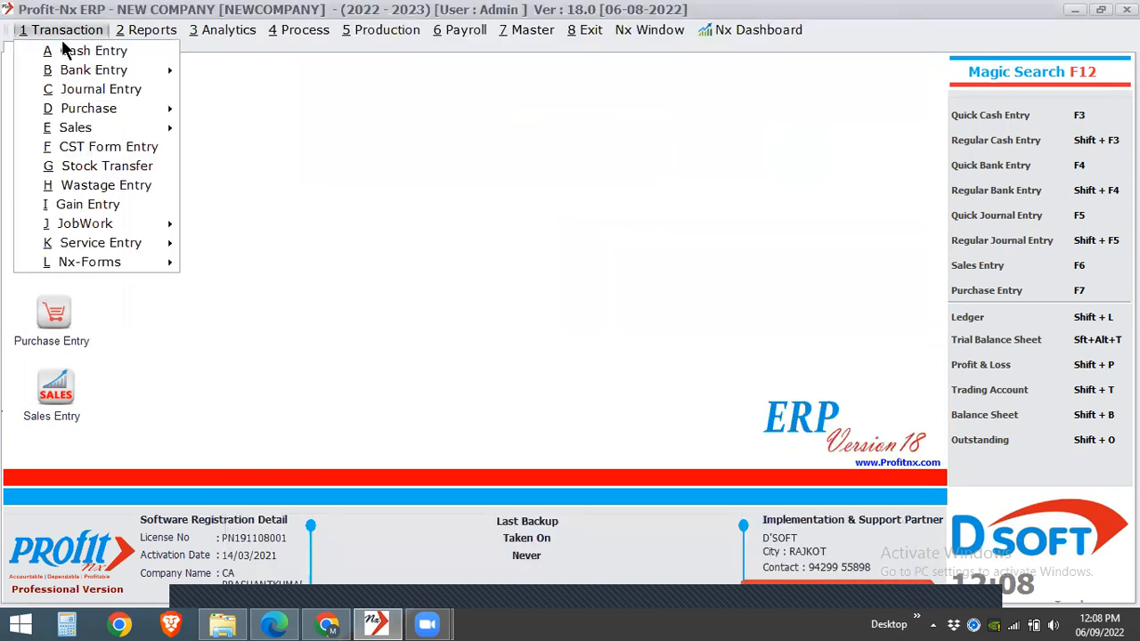
{"action": "mouse_move", "coordinate": [104, 133]}
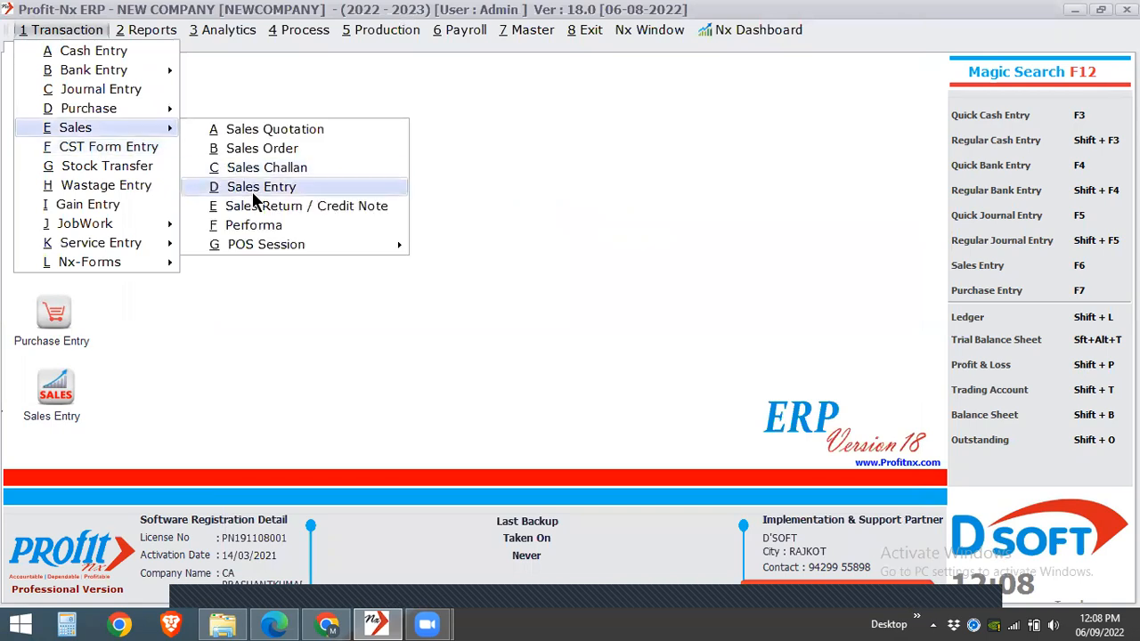
{"action": "left_click", "coordinate": [258, 187]}
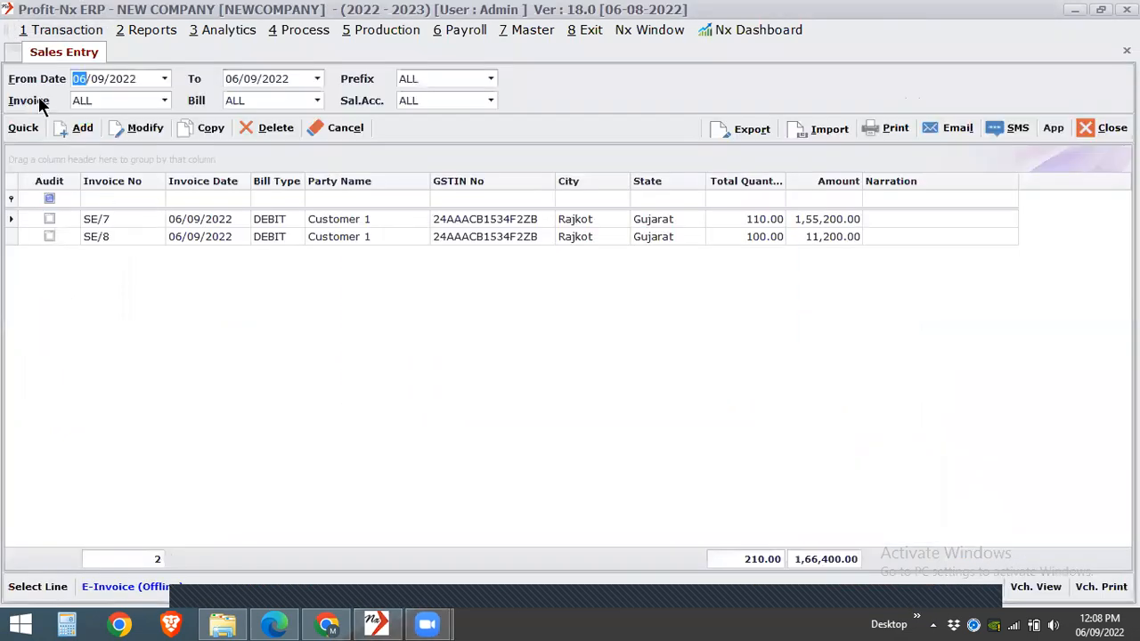
{"action": "left_click", "coordinate": [71, 130]}
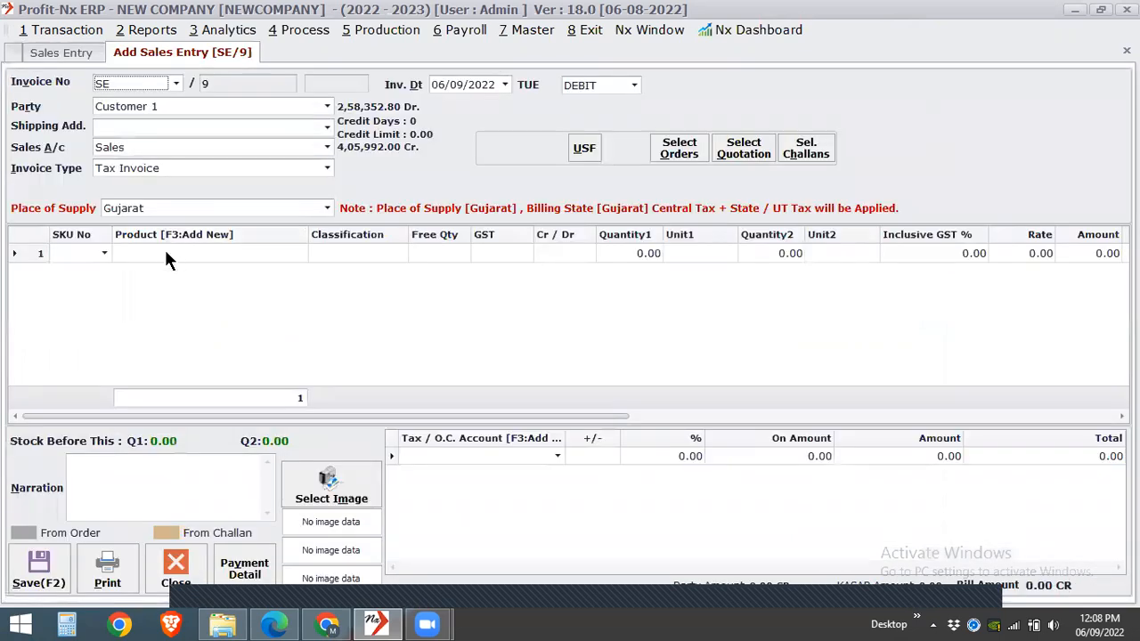
- Add Product 1 to the sales entry with Quantity1 set to 1 and Quantity2 set to 1
{"action": "left_click", "coordinate": [167, 252]}
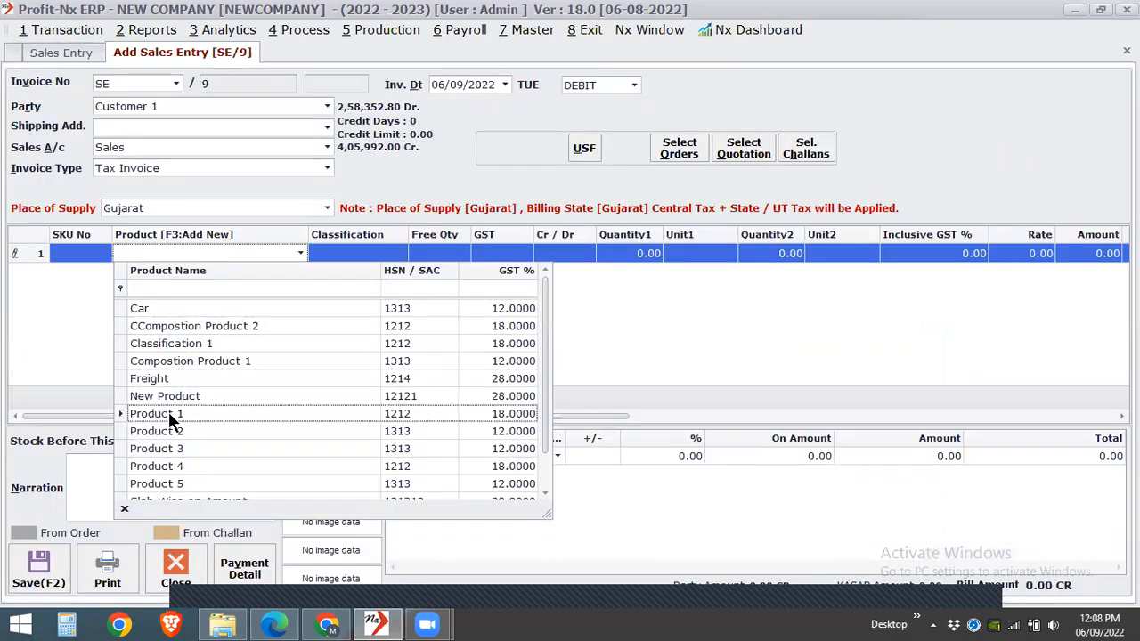
{"action": "left_click", "coordinate": [168, 413]}
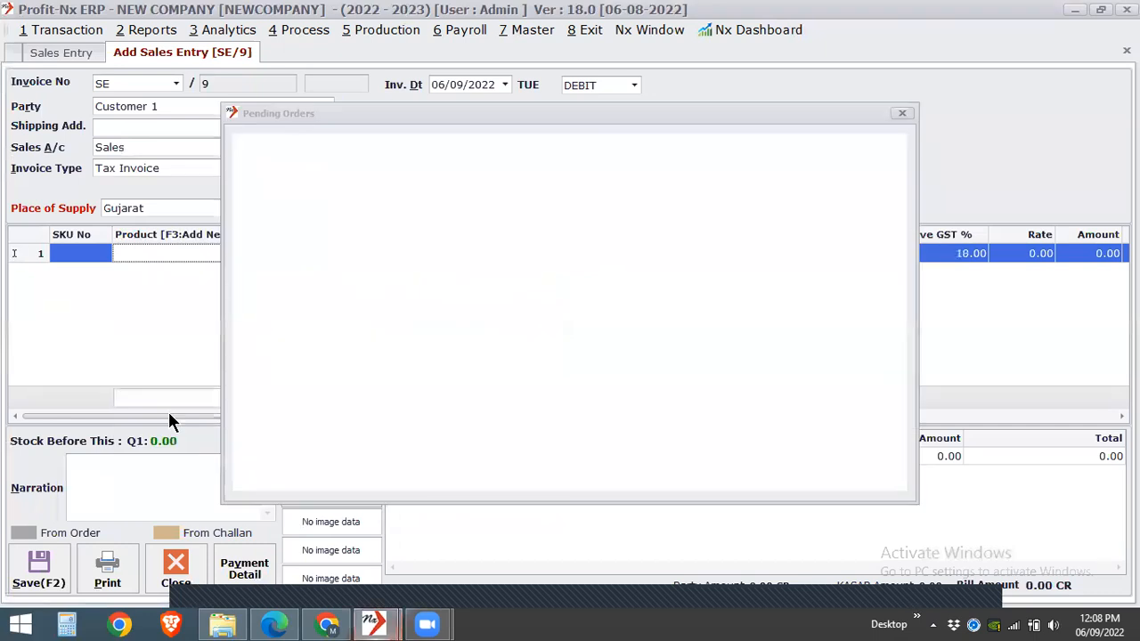
{"action": "type", "text": "1"}
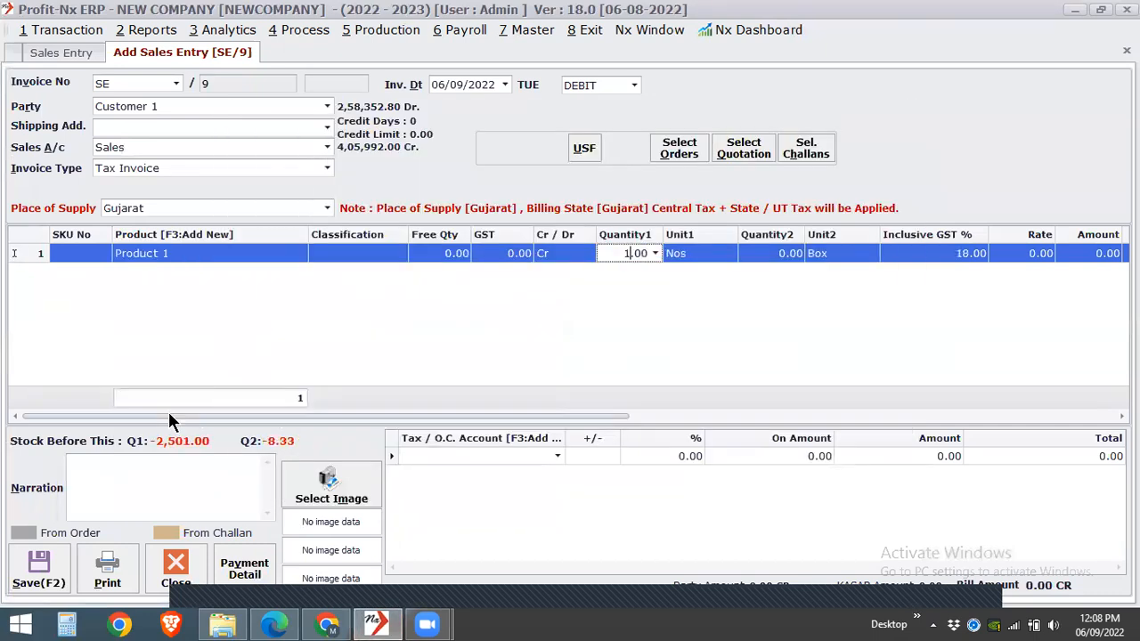
{"action": "key", "text": "Return"}
{"action": "key", "text": "Return"}
{"action": "type", "text": "1"}
- Enter a GST-inclusive rate of 1000 on the Product 1 line and close the sales entry without saving
{"action": "key", "text": "Return"}
{"action": "key", "text": "Return"}
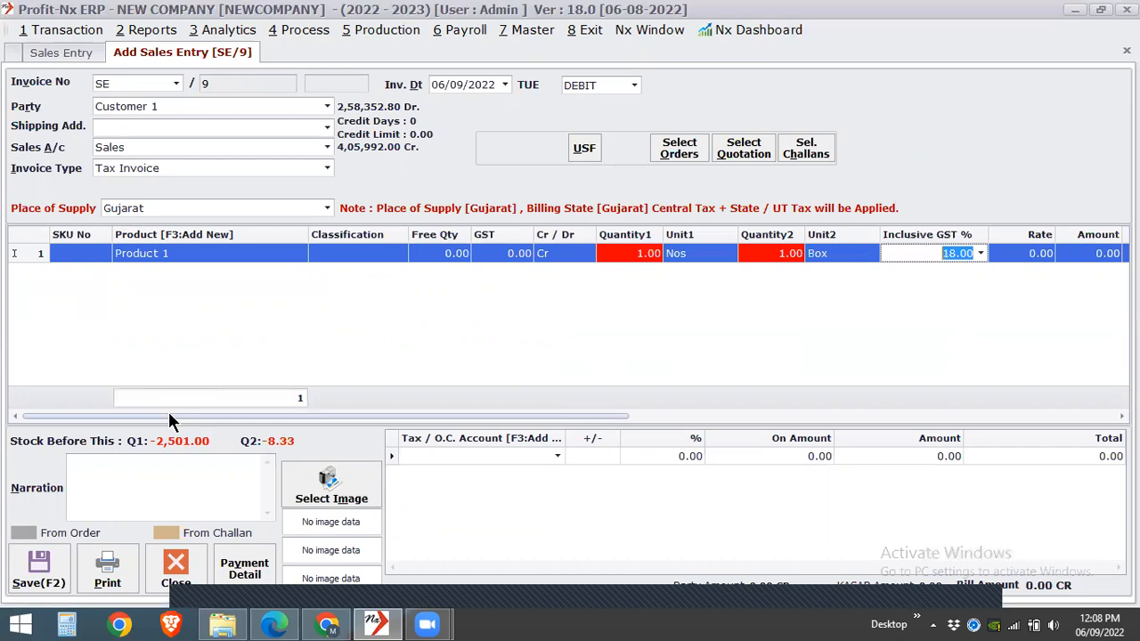
{"action": "key", "text": "Return"}
{"action": "type", "text": "1000"}
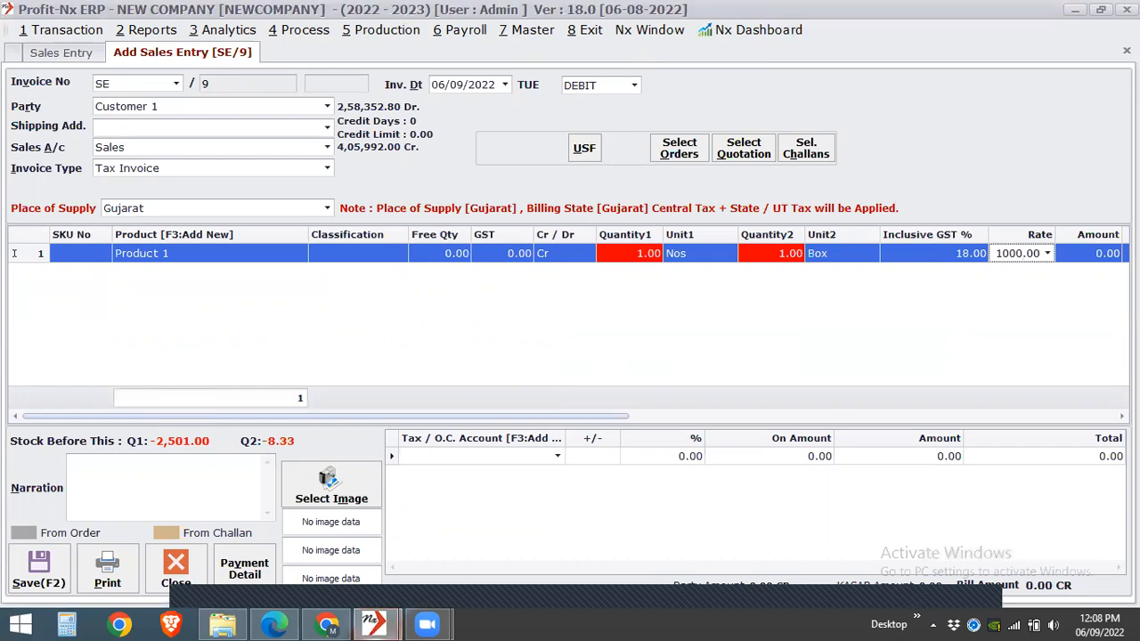
{"action": "key", "text": "Return"}
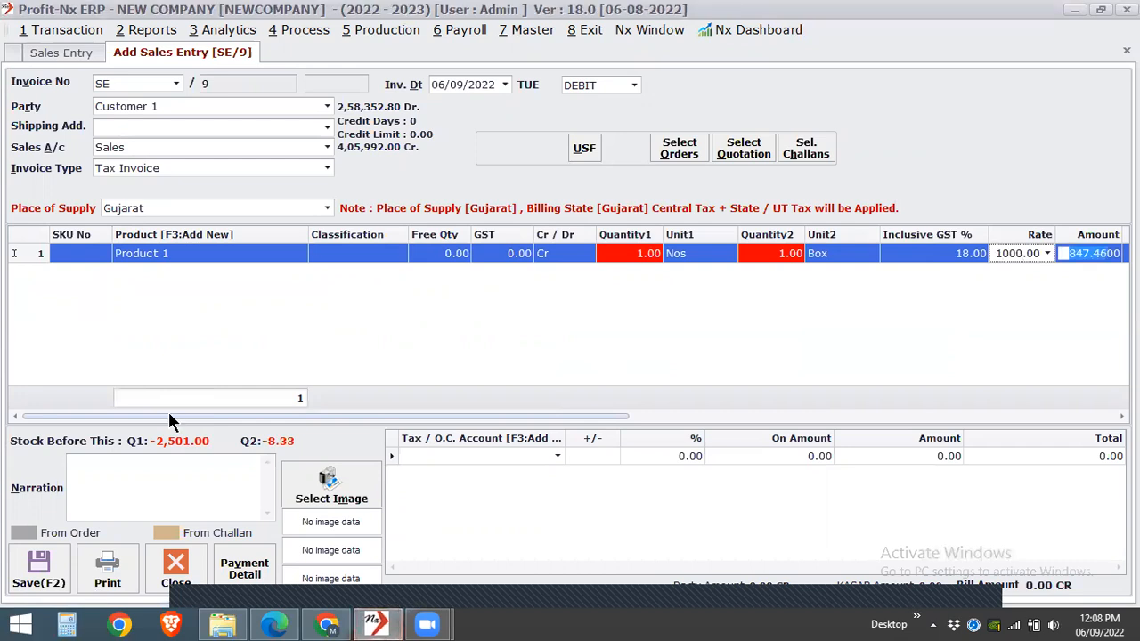
{"action": "key", "text": "Return"}
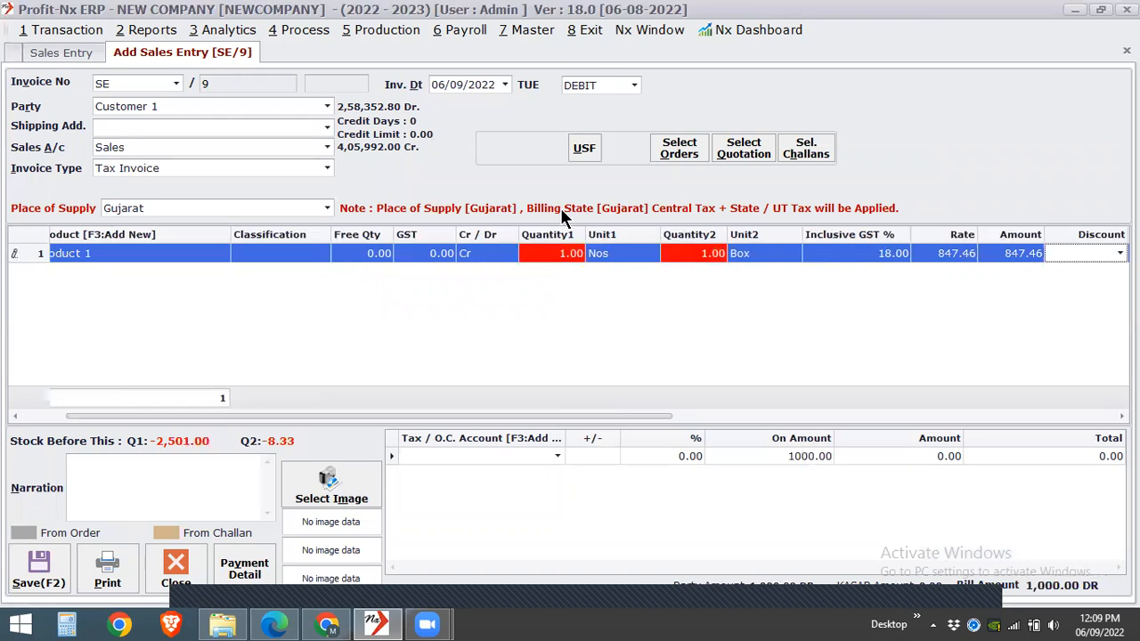
{"action": "left_click", "coordinate": [543, 257]}
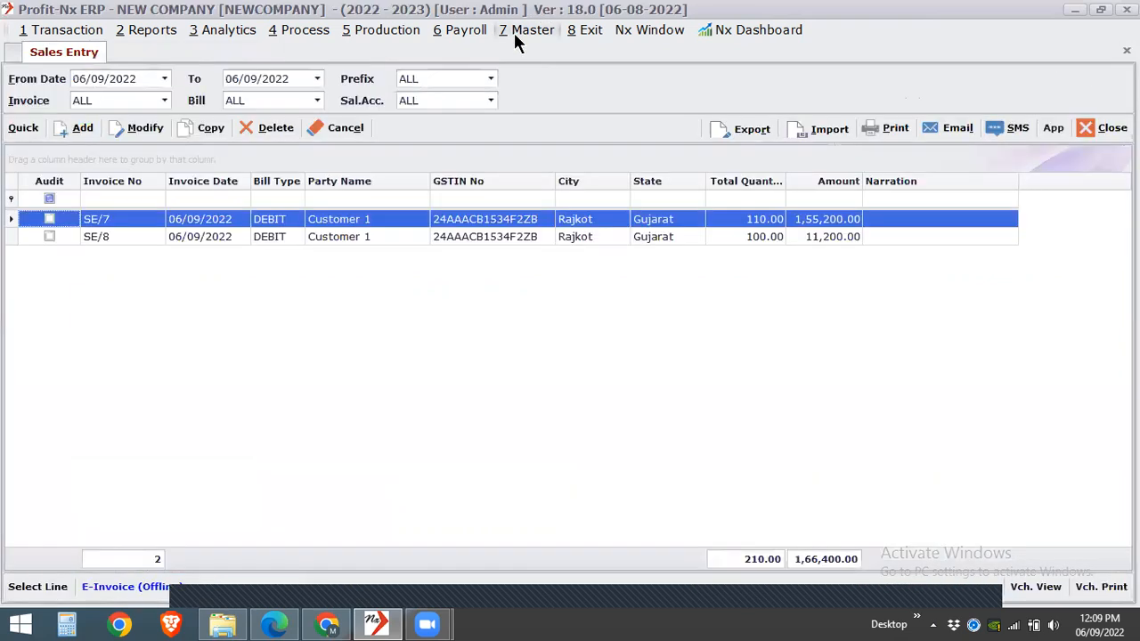
- Review the GST options and GST Amount Calculation Setup in the Environment Setting, and apply them without changes
{"action": "left_click", "coordinate": [514, 32]}
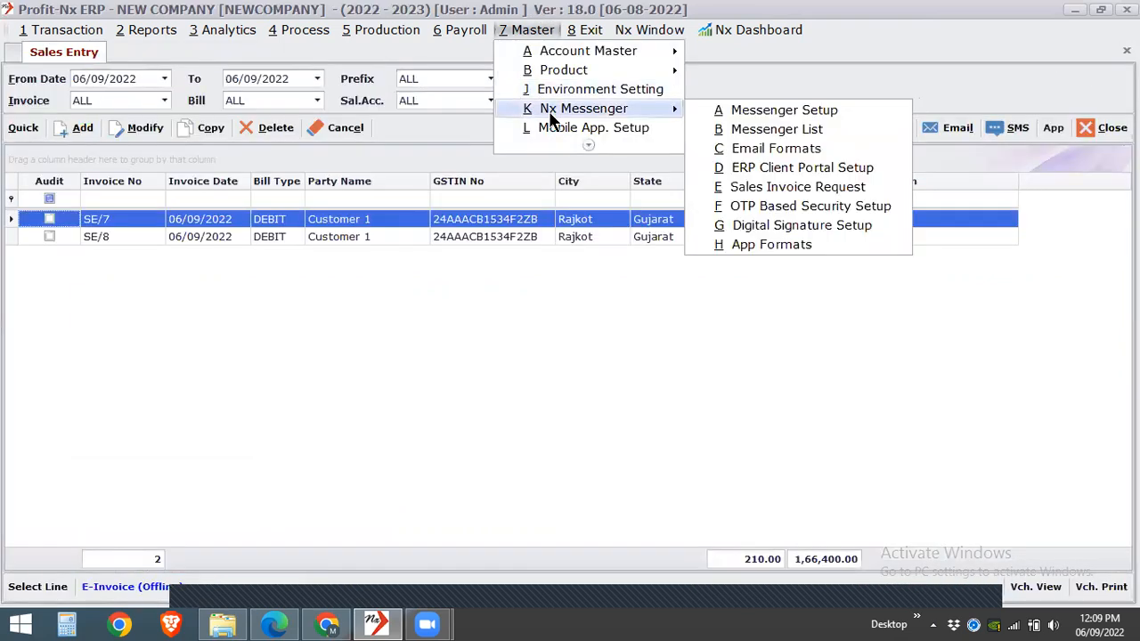
{"action": "left_click", "coordinate": [600, 91]}
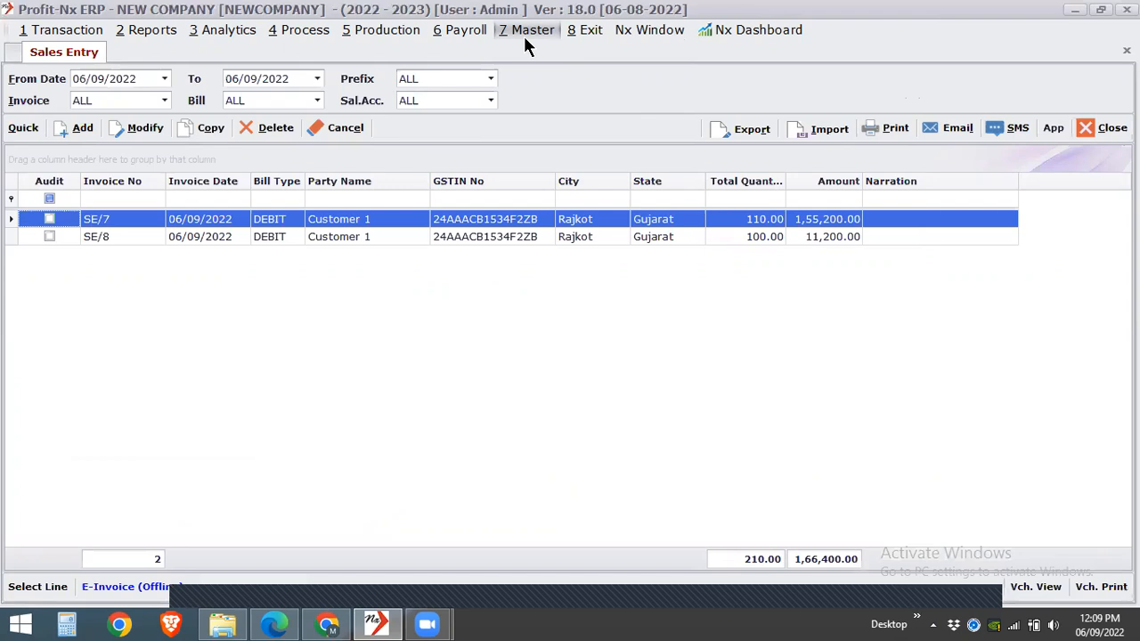
{"action": "left_click", "coordinate": [529, 102]}
{"action": "left_click", "coordinate": [772, 66]}
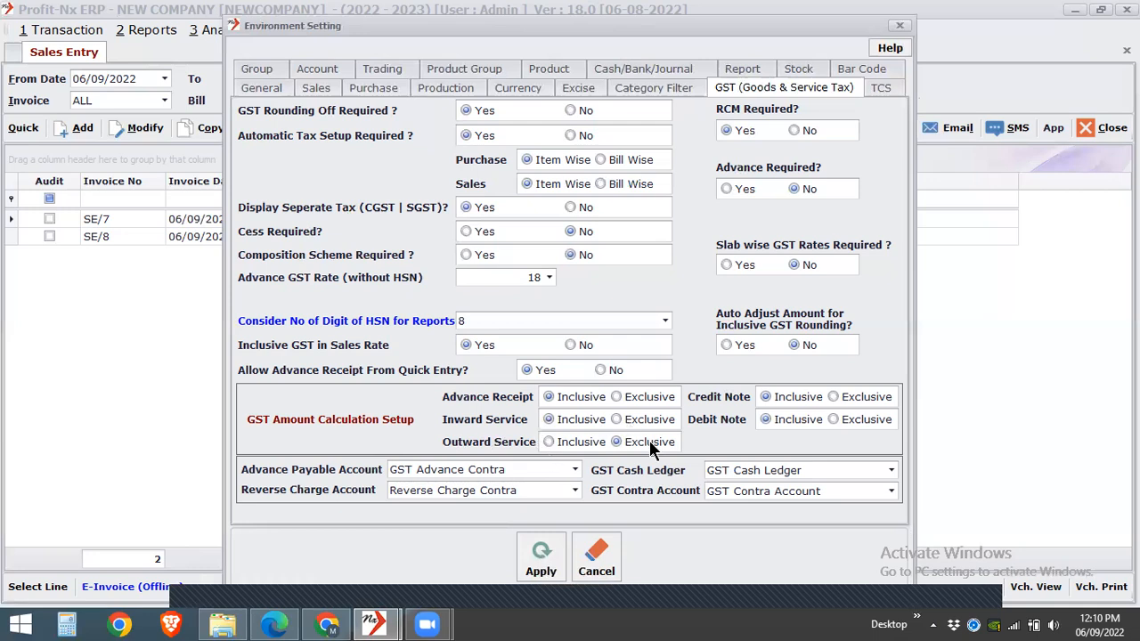
{"action": "left_click", "coordinate": [550, 559]}
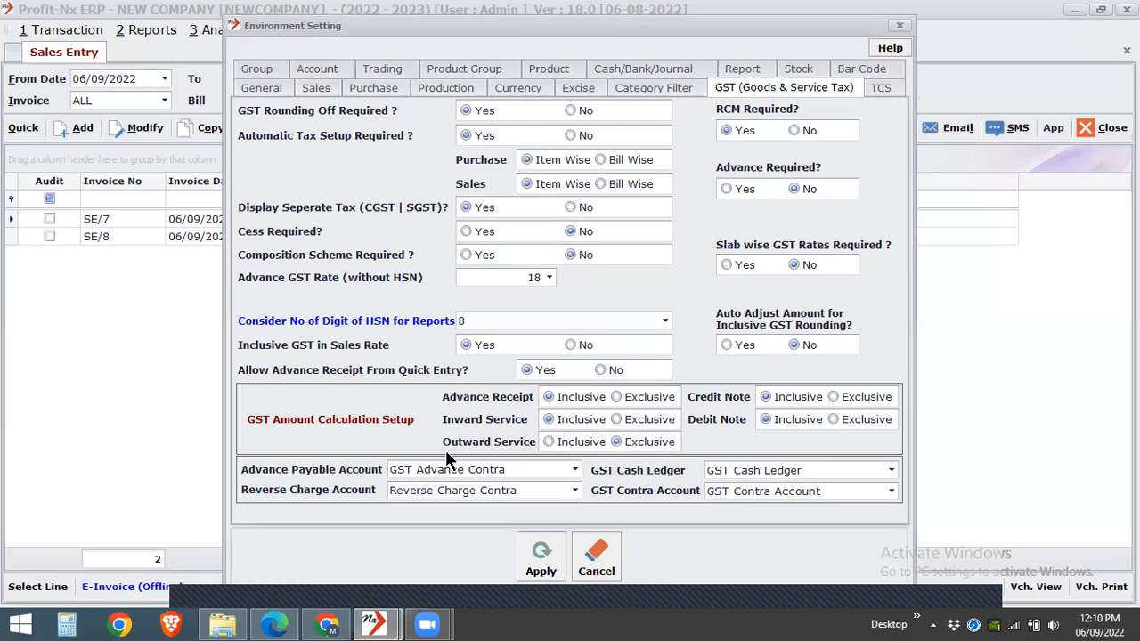
{"action": "left_click", "coordinate": [538, 570]}
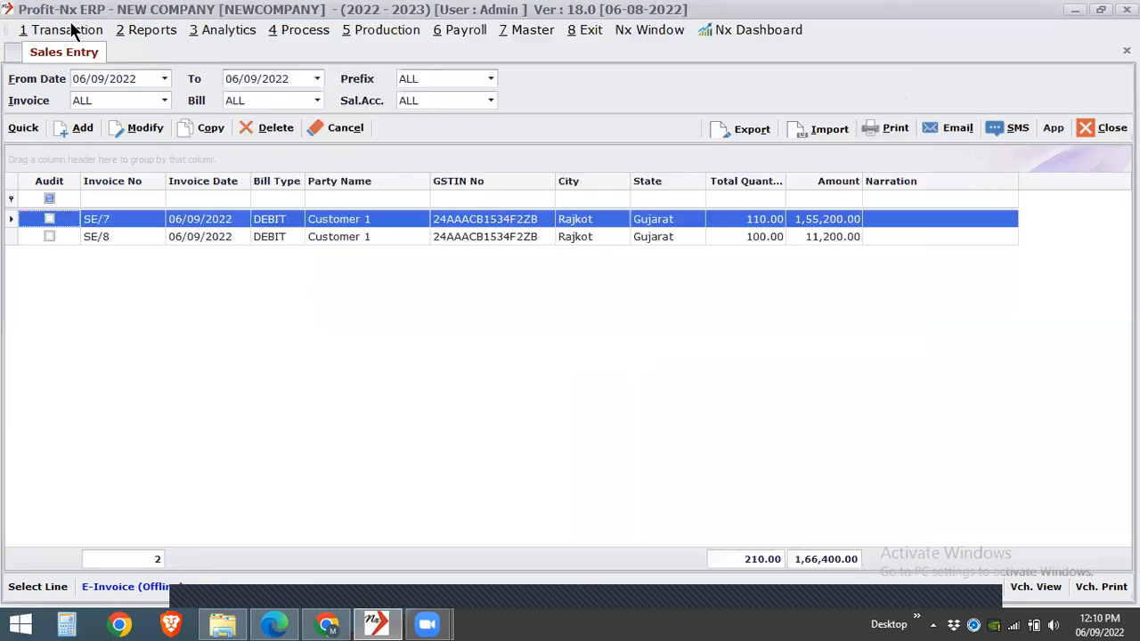
- Open the Inward Service Entry list and start a new inward service entry
{"action": "left_click", "coordinate": [71, 30]}
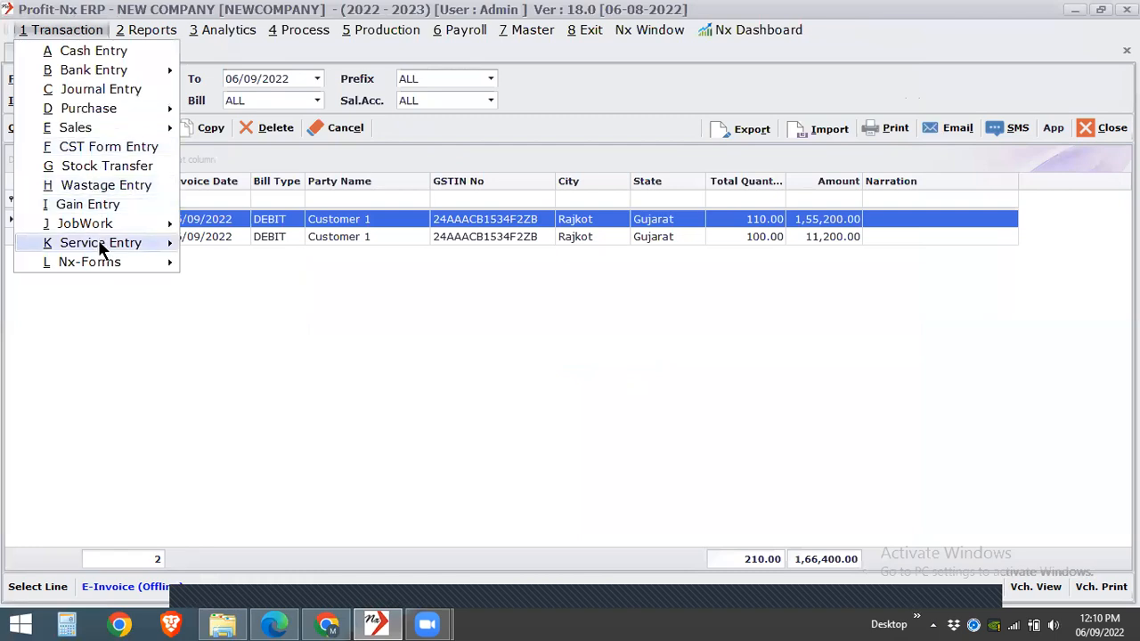
{"action": "mouse_move", "coordinate": [98, 242]}
{"action": "left_click", "coordinate": [229, 248]}
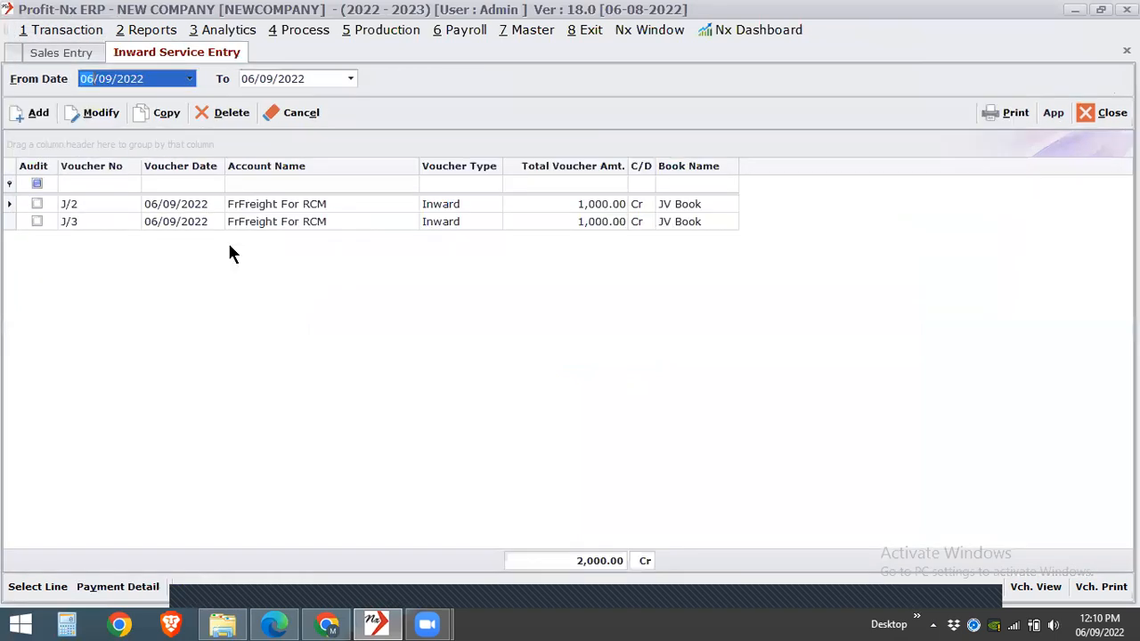
{"action": "left_click", "coordinate": [25, 113]}
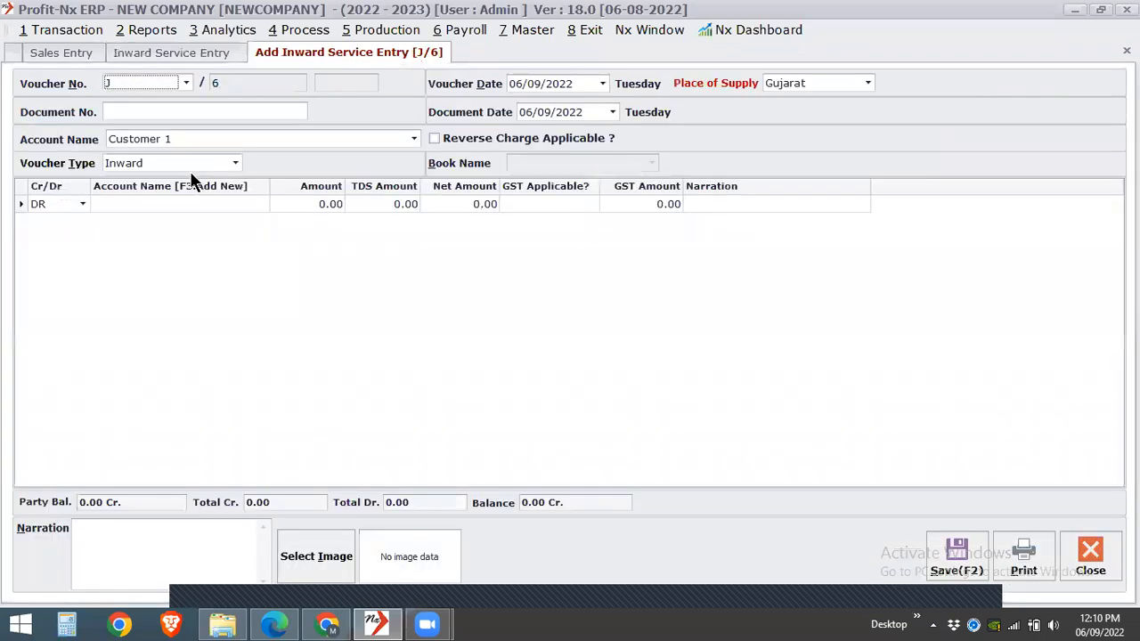
- Record a debit of 1000 to the Car account with GST applicable, accept its GST details, and save the voucher
{"action": "left_click", "coordinate": [161, 203]}
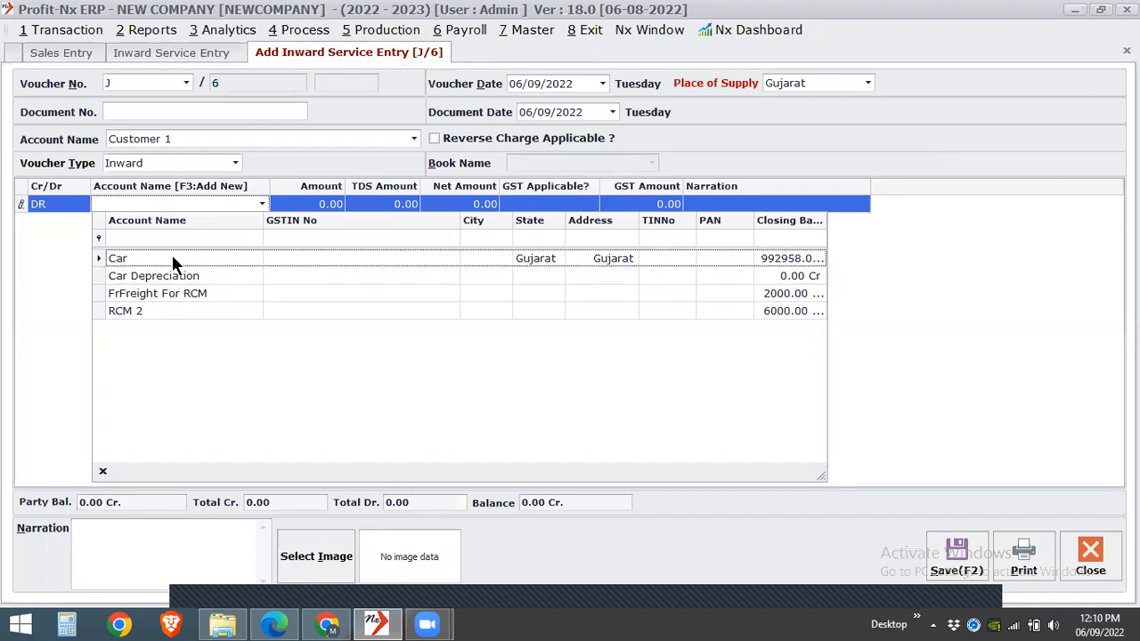
{"action": "left_click", "coordinate": [172, 254]}
{"action": "key", "text": "Return"}
{"action": "type", "text": "1000"}
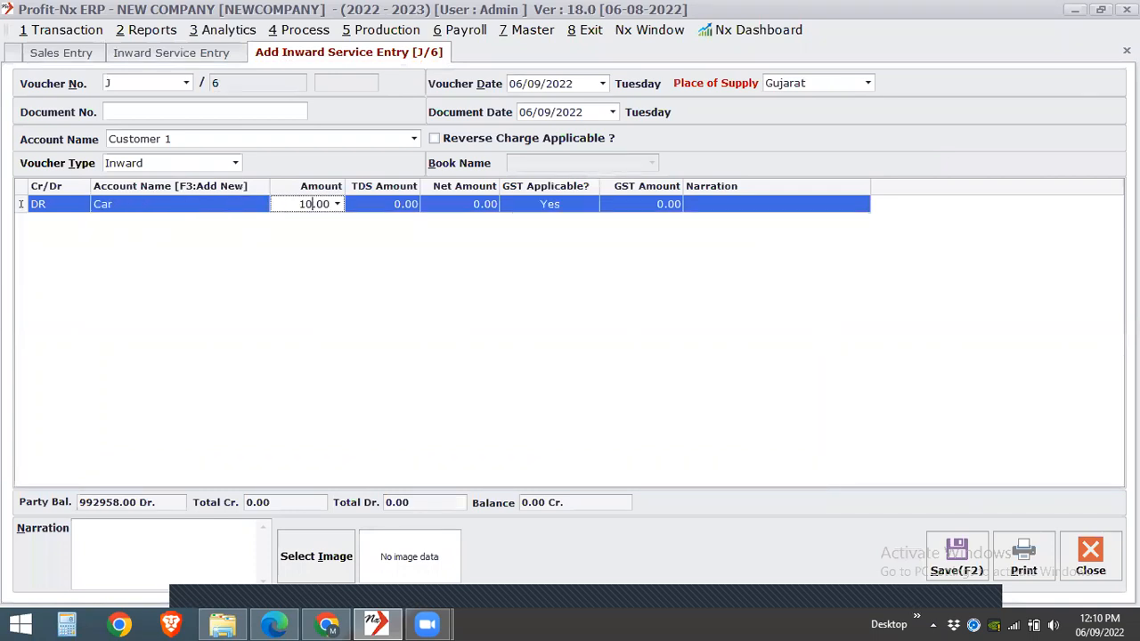
{"action": "key", "text": "Return"}
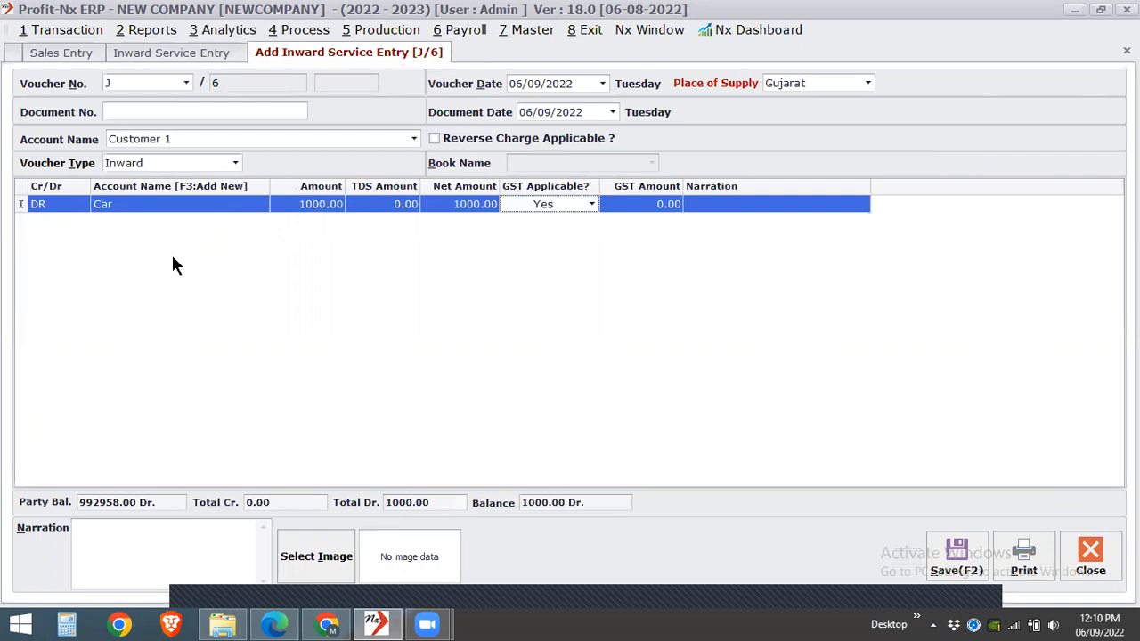
{"action": "key", "text": "Return"}
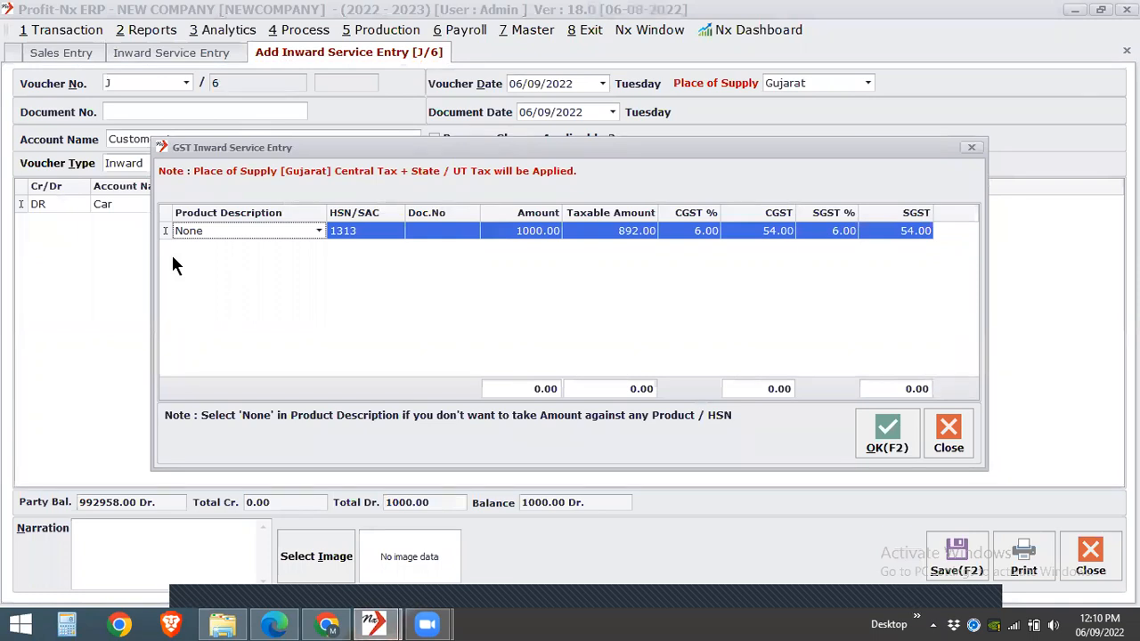
{"action": "left_click", "coordinate": [895, 441]}
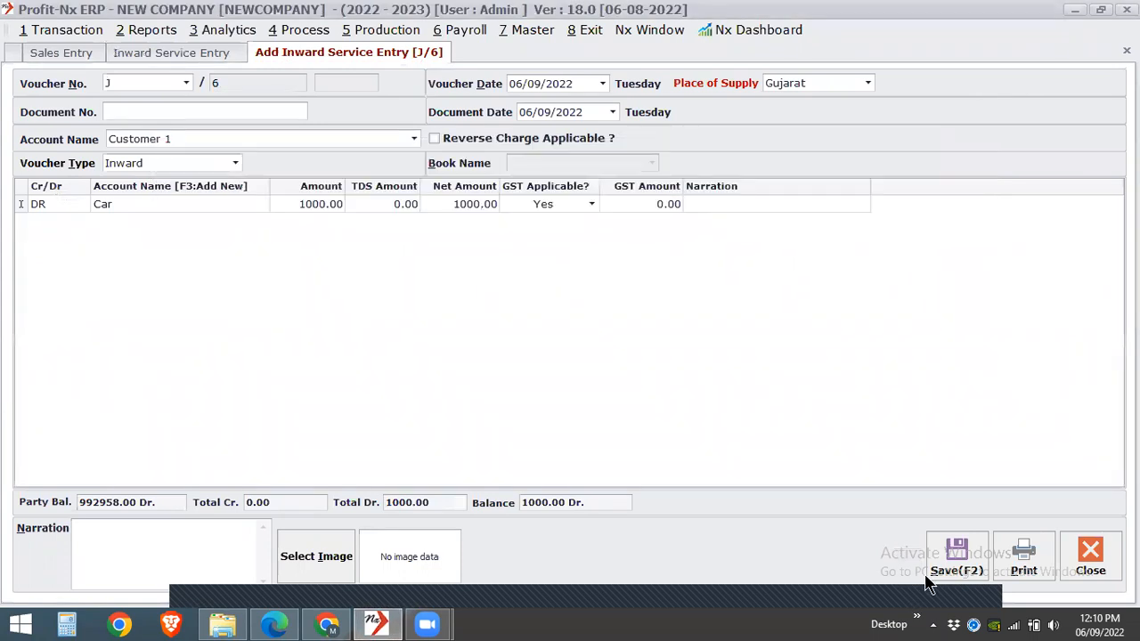
{"action": "left_click", "coordinate": [957, 562]}
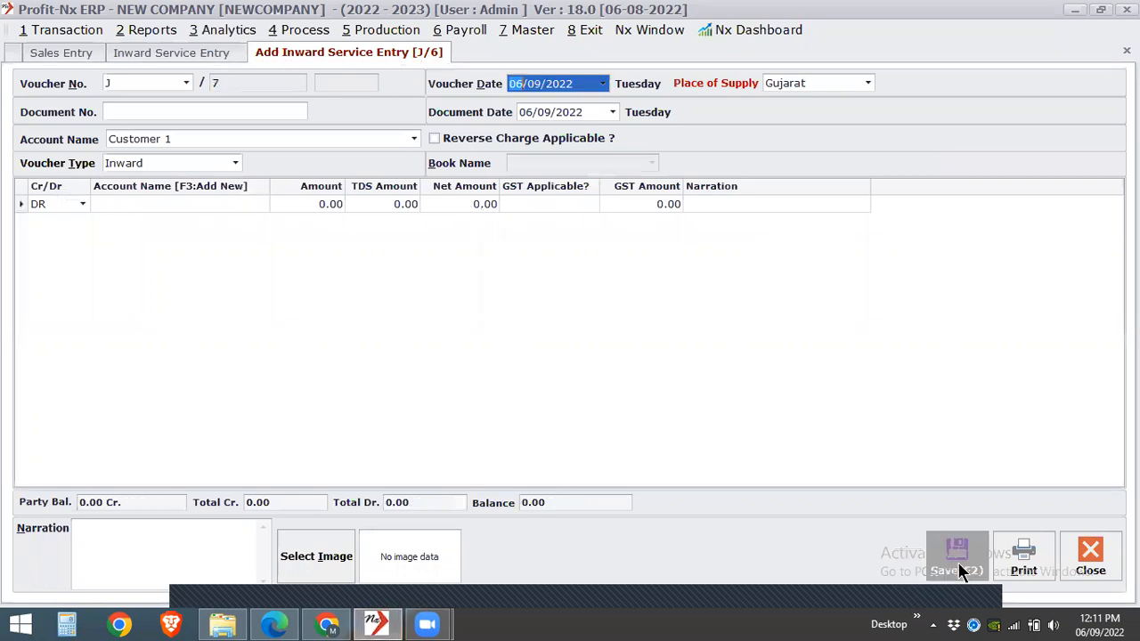
- Check the inward service list for the saved voucher and open a new outward service entry
{"action": "left_click", "coordinate": [184, 50]}
{"action": "left_click", "coordinate": [78, 29]}
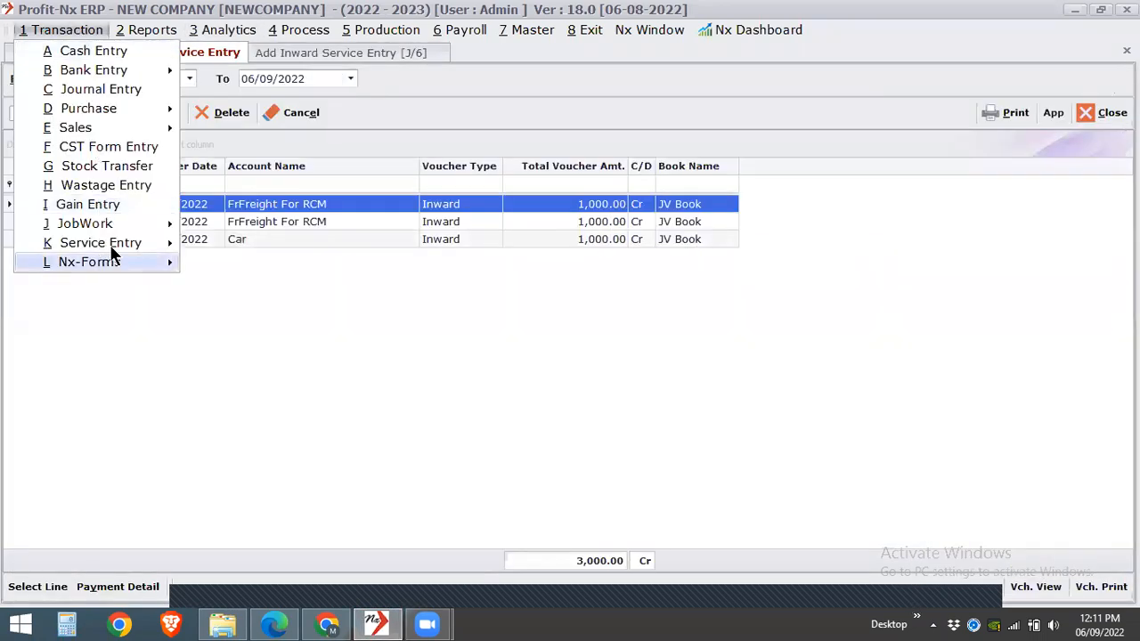
{"action": "mouse_move", "coordinate": [137, 242]}
{"action": "left_click", "coordinate": [225, 264]}
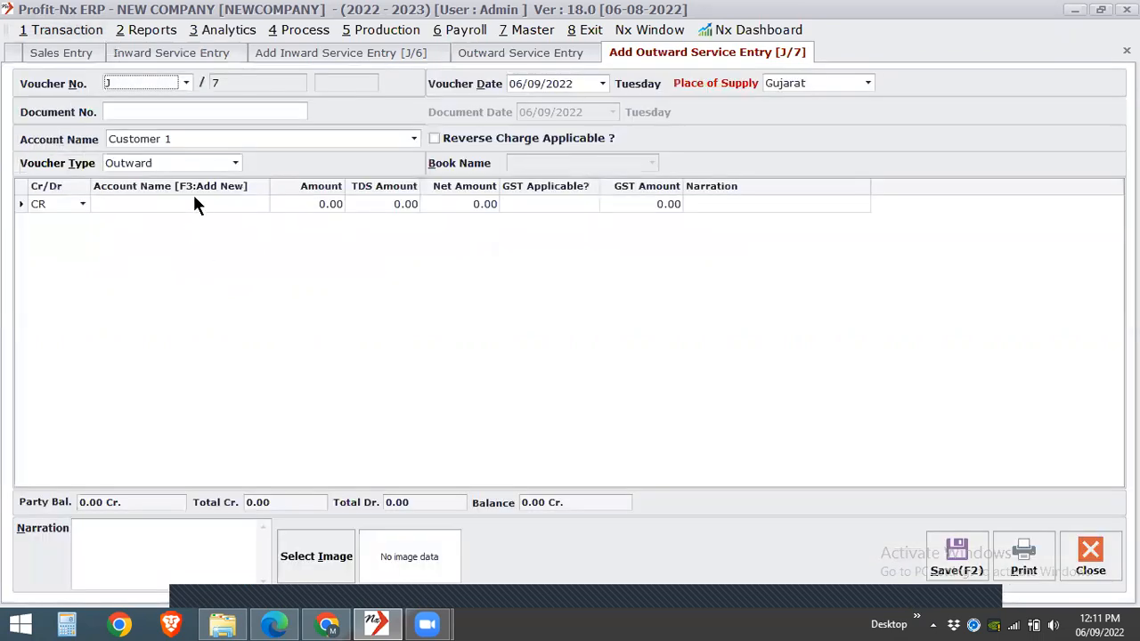
- Record an outward credit of 1000 to the Car account with GST applicable, accept its GST details, and save the voucher
{"action": "left_click", "coordinate": [195, 204]}
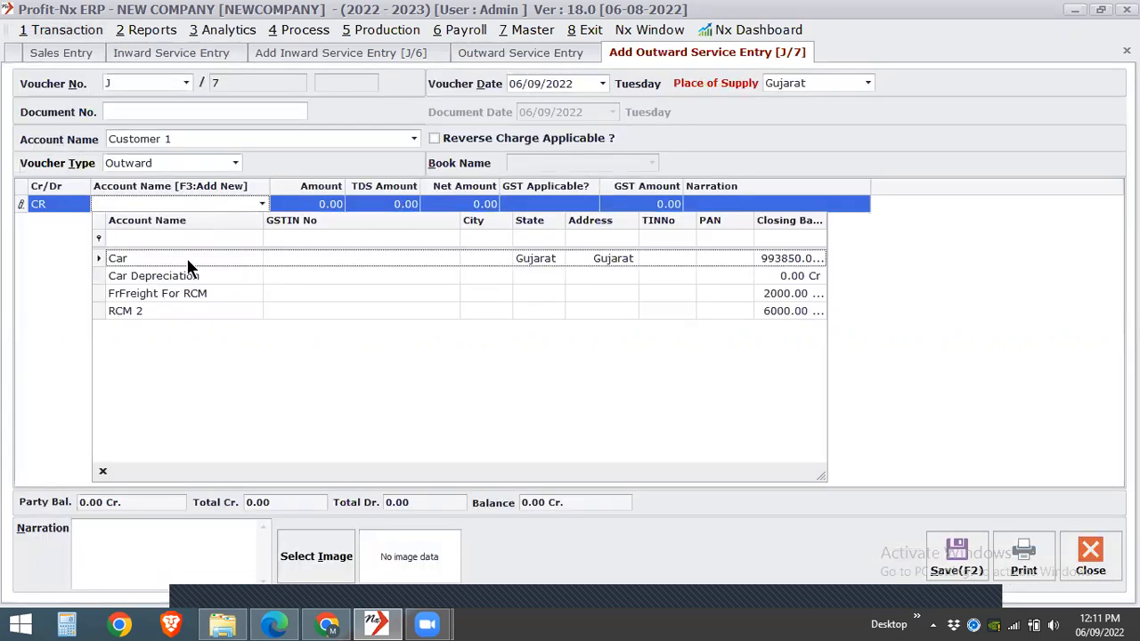
{"action": "left_click", "coordinate": [187, 259]}
{"action": "type", "text": "1000"}
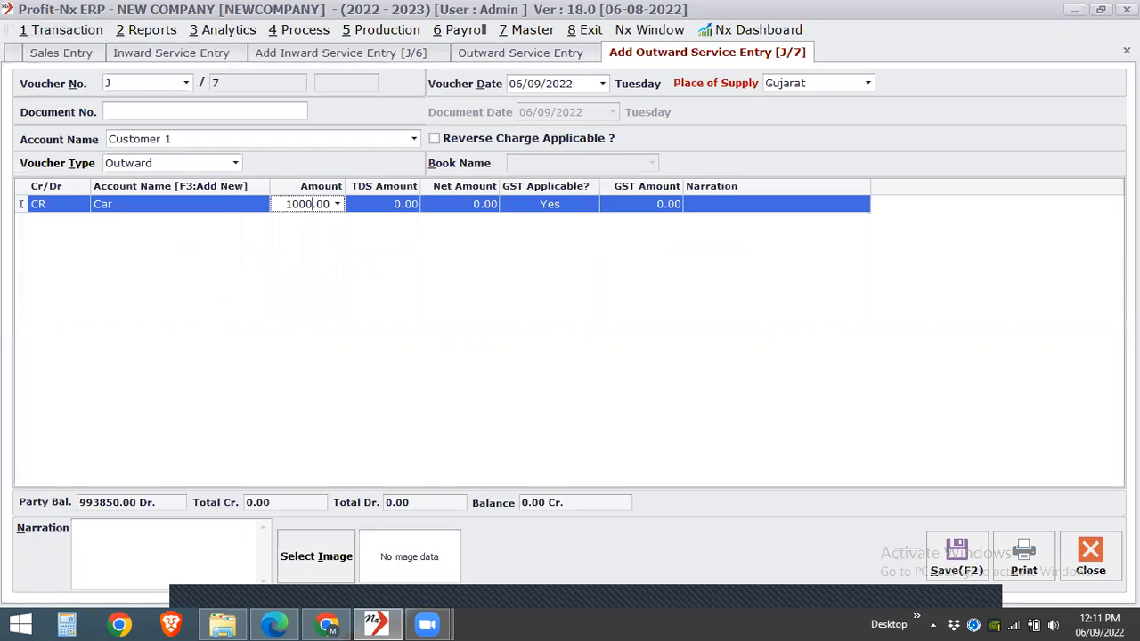
{"action": "key", "text": "Return"}
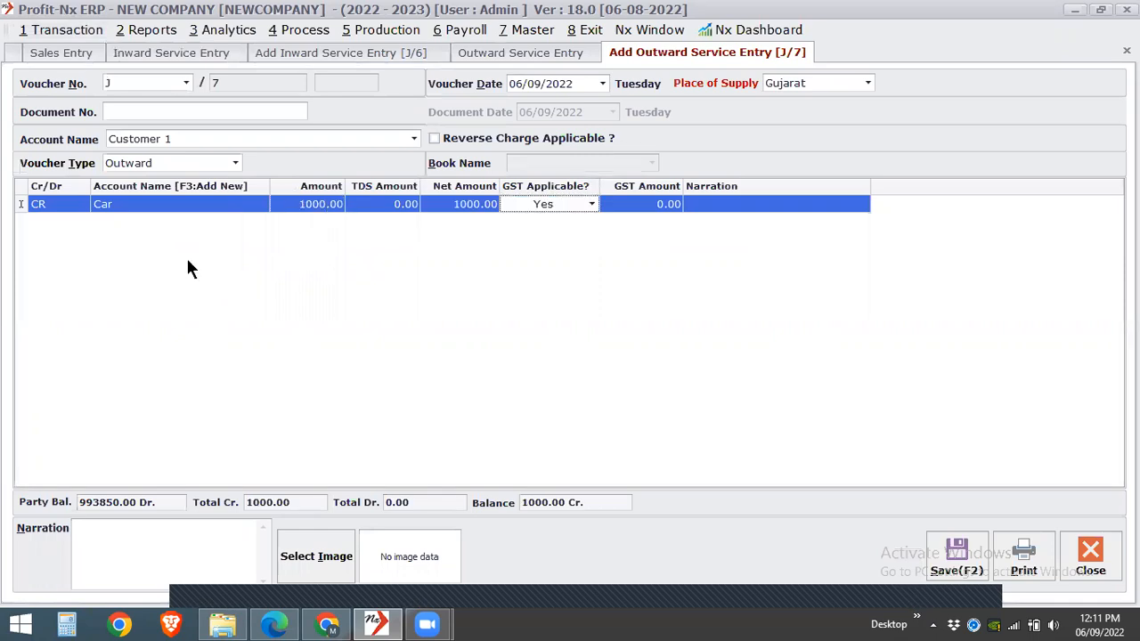
{"action": "key", "text": "Return"}
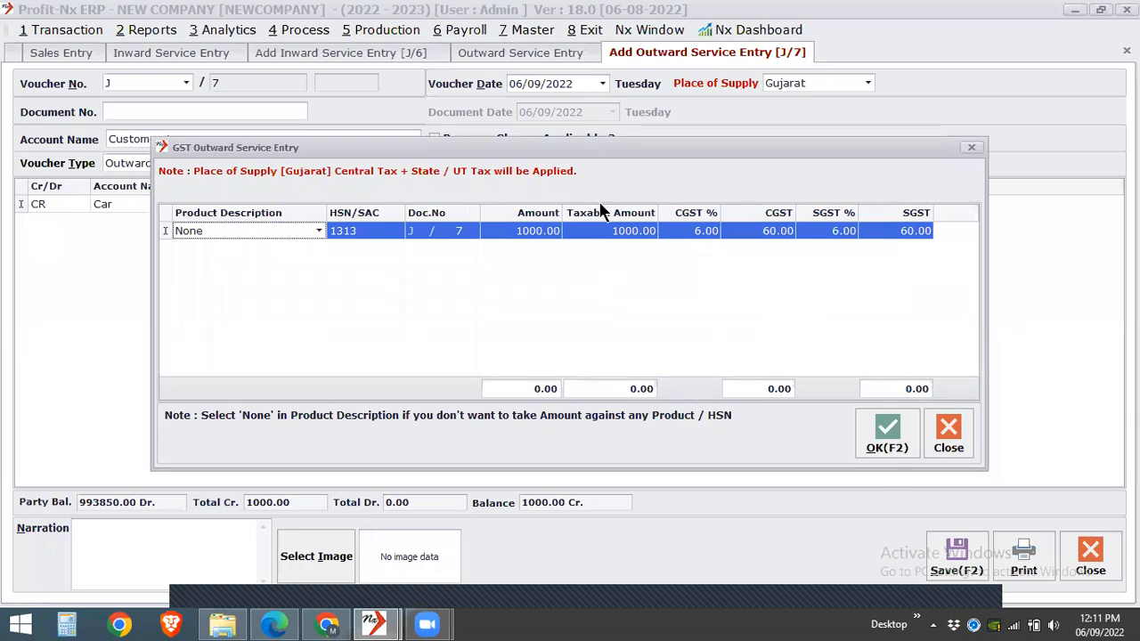
{"action": "left_click", "coordinate": [879, 448]}
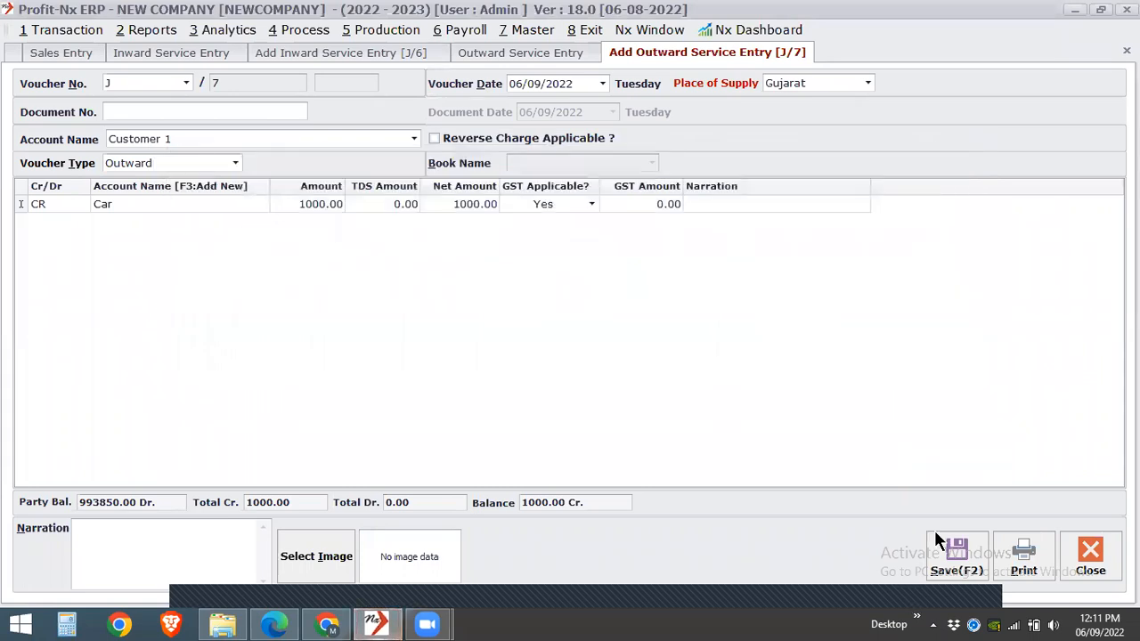
{"action": "left_click", "coordinate": [956, 559]}
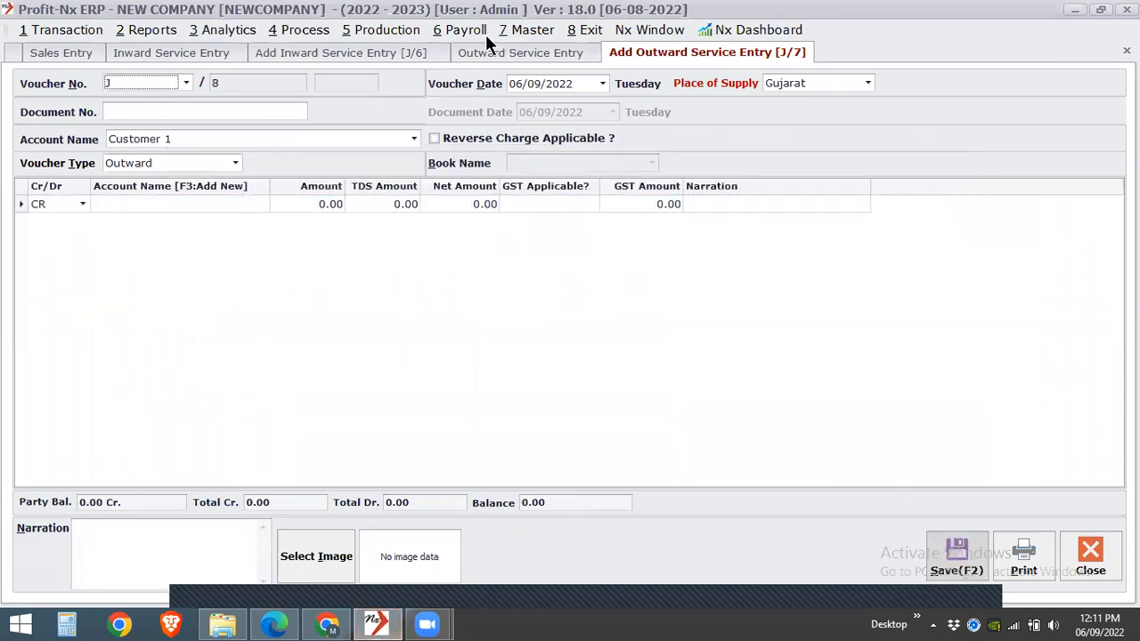
- Open the Car voucher from the inward service list and check its taxable amount, CGST and SGST in the GST details
{"action": "left_click", "coordinate": [212, 48]}
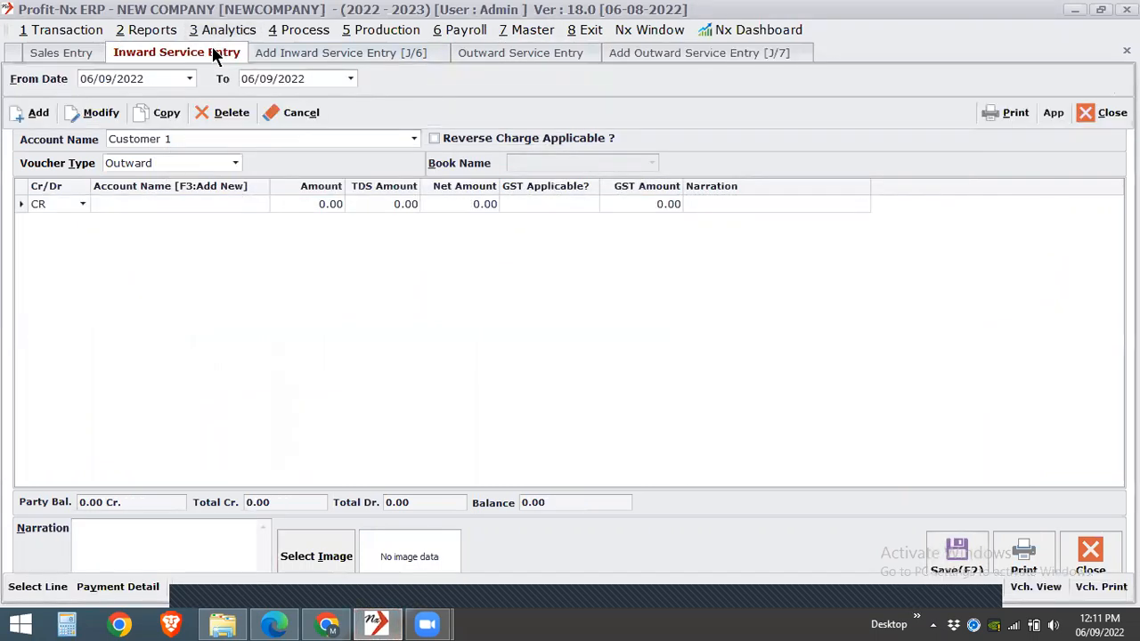
{"action": "left_click", "coordinate": [517, 240]}
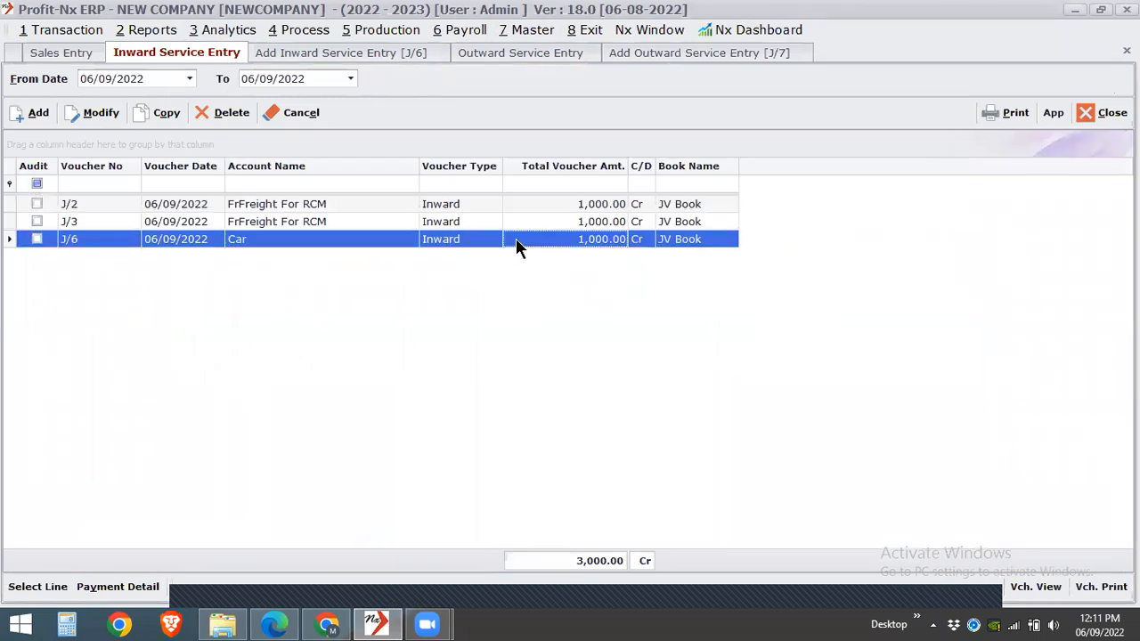
{"action": "double_click", "coordinate": [516, 239]}
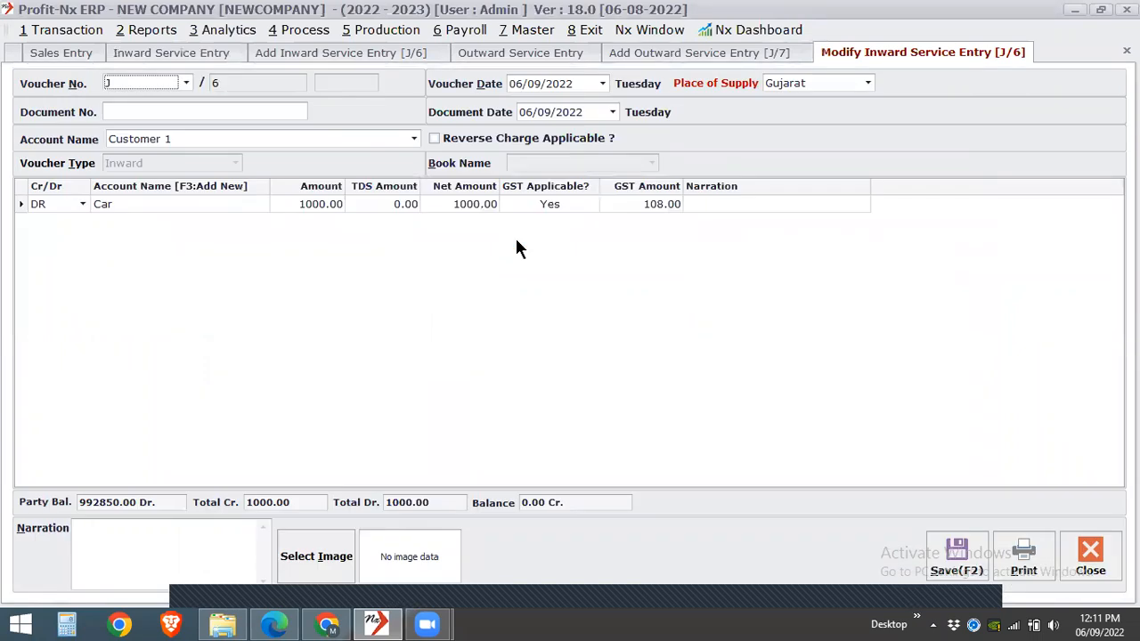
{"action": "left_click", "coordinate": [535, 205]}
{"action": "left_click", "coordinate": [536, 205]}
{"action": "key", "text": "Return"}
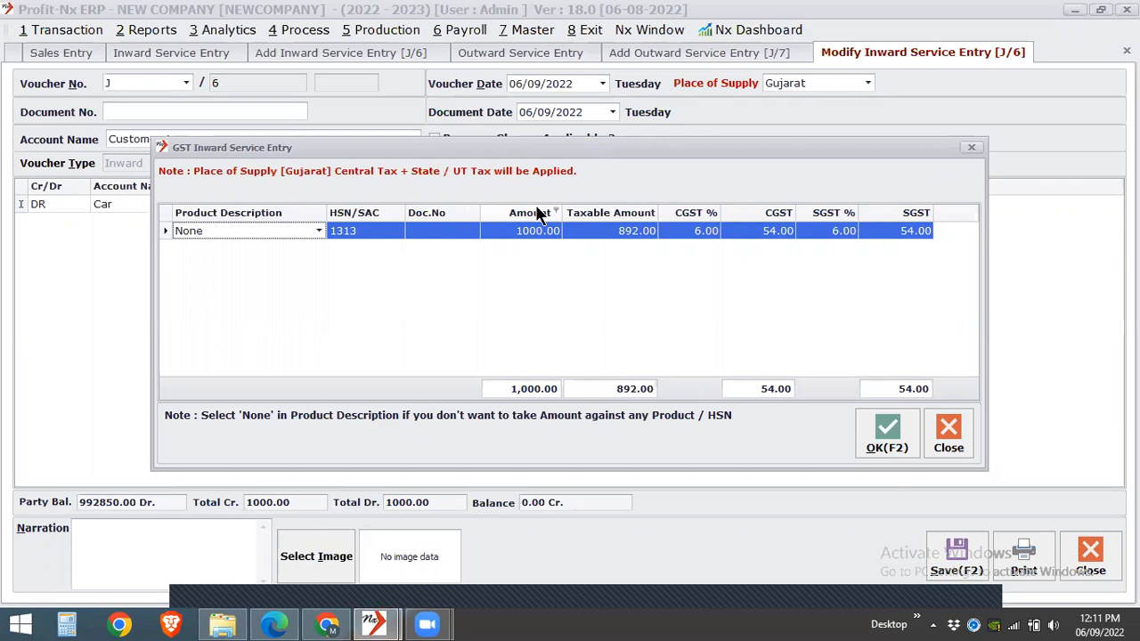
{"action": "left_click", "coordinate": [972, 147]}
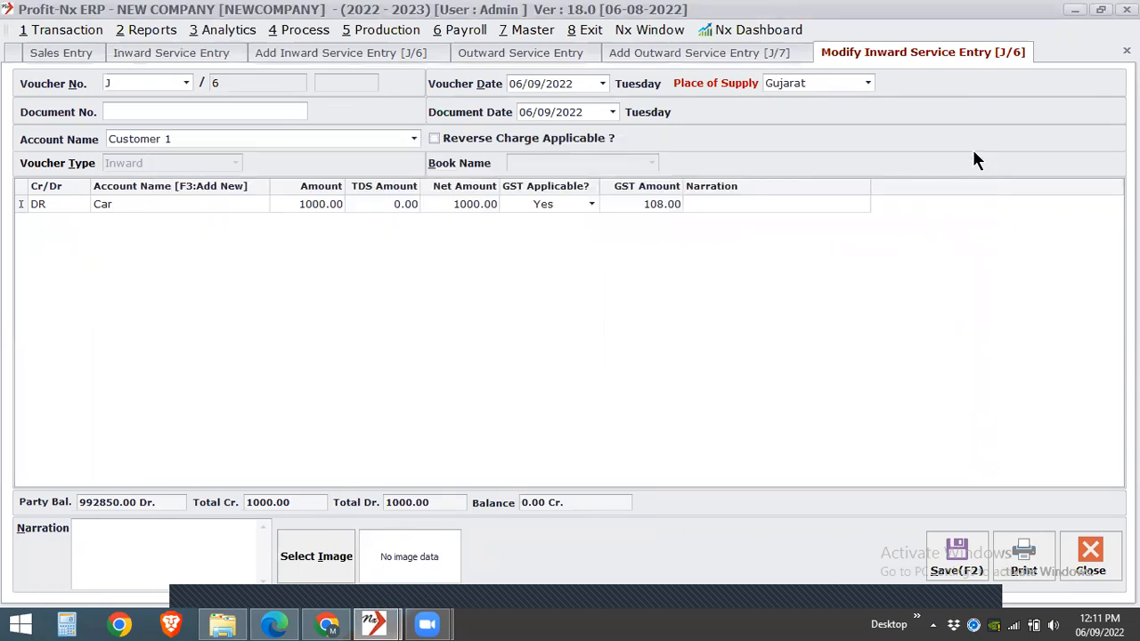
- Close the inward service list and the open inward and outward voucher forms, leaving the outward service list open
{"action": "left_click", "coordinate": [1127, 51]}
{"action": "left_click", "coordinate": [1126, 51]}
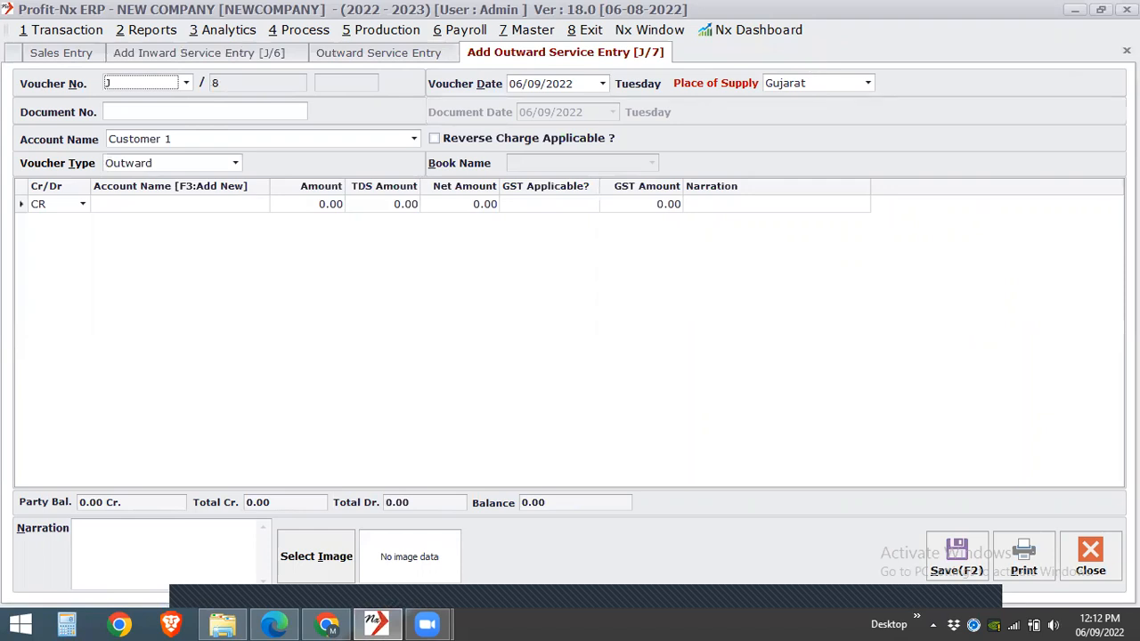
{"action": "left_click", "coordinate": [1127, 51]}
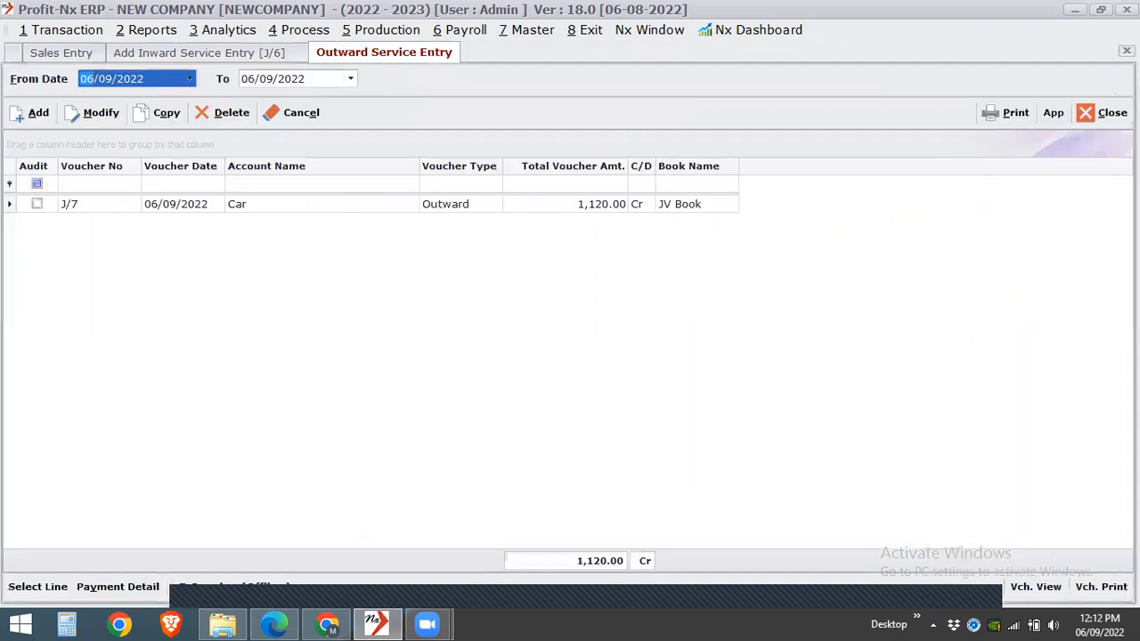
{"action": "left_click", "coordinate": [222, 54]}
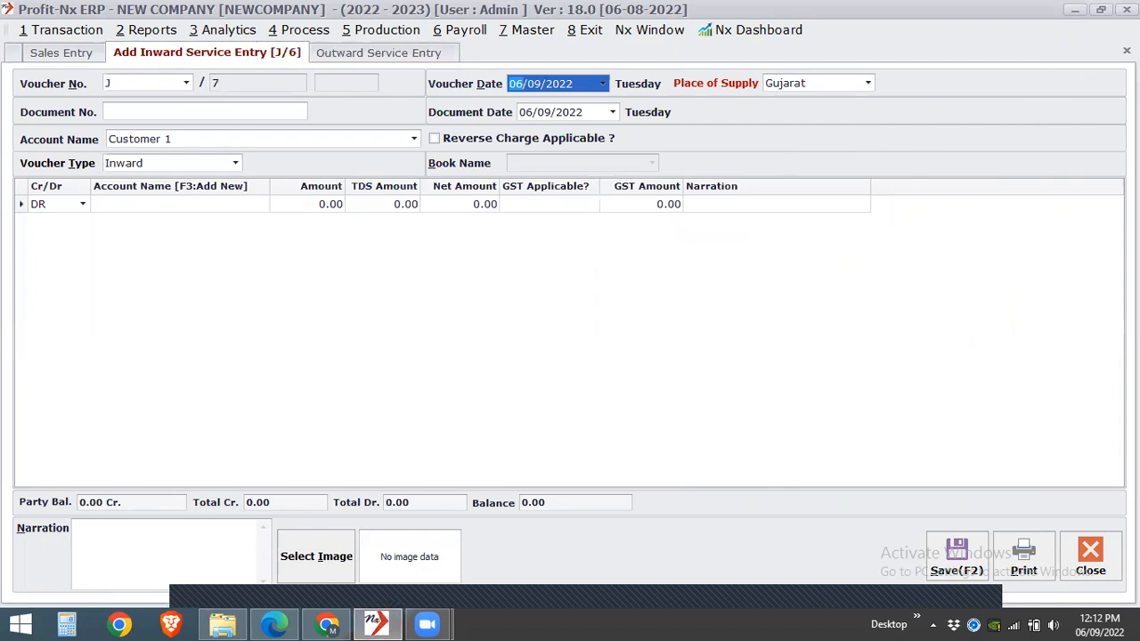
{"action": "left_click", "coordinate": [1127, 51]}
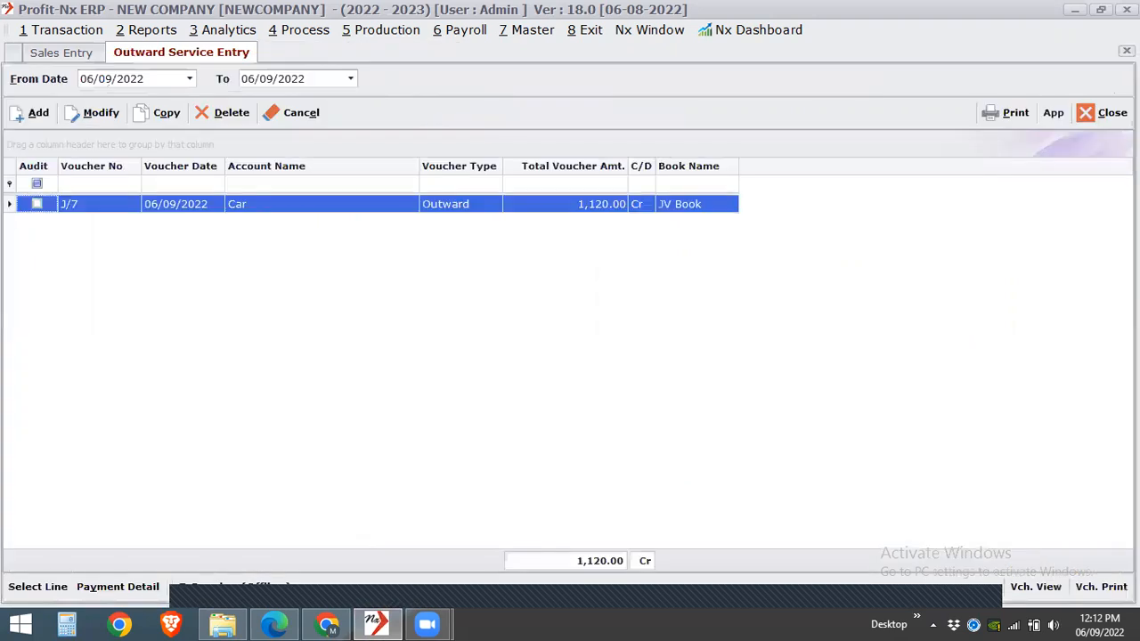
- Review the GST options and the GST Amount Calculation Setup in the Environment Setting, and close it without changes
{"action": "left_click", "coordinate": [531, 30]}
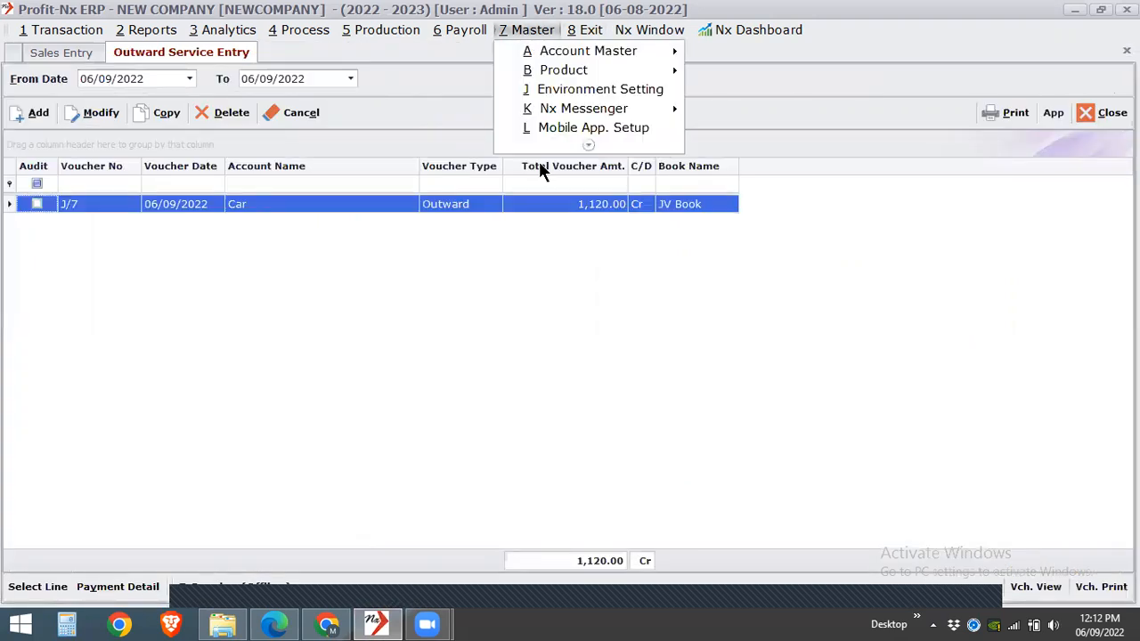
{"action": "left_click", "coordinate": [582, 93]}
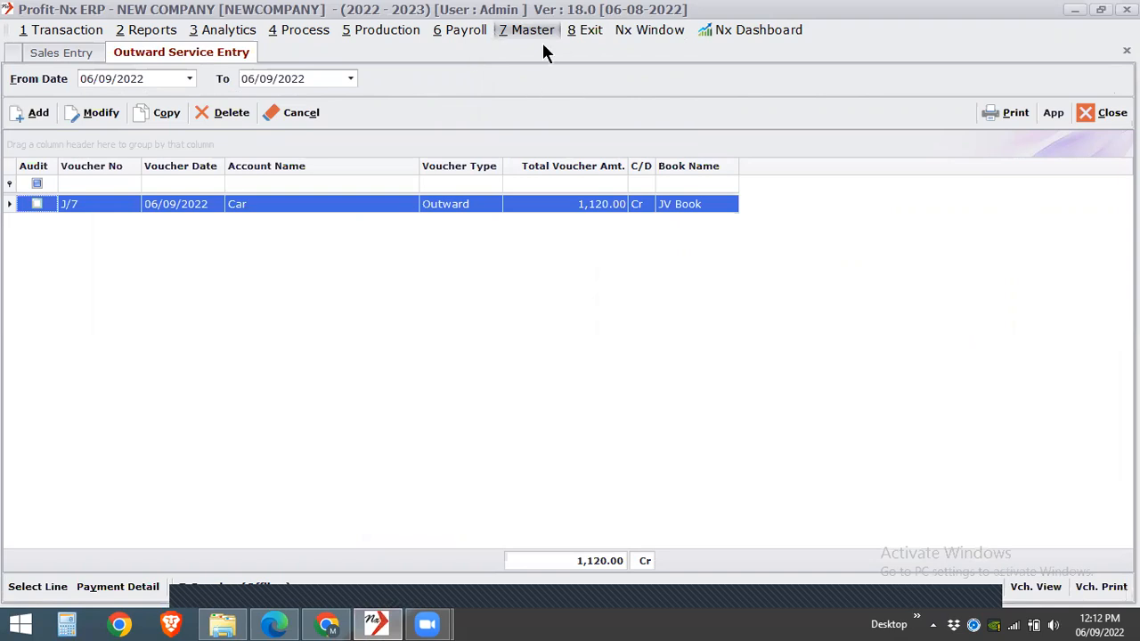
{"action": "key", "text": "ctrl+e"}
{"action": "left_click", "coordinate": [796, 73]}
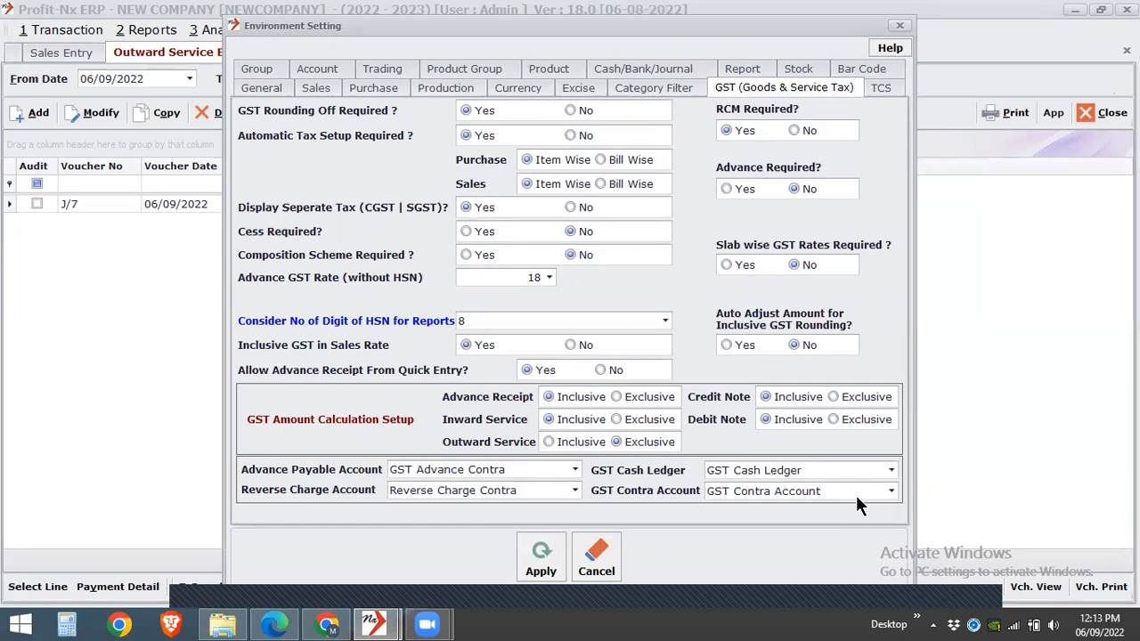
{"action": "left_click", "coordinate": [900, 27]}
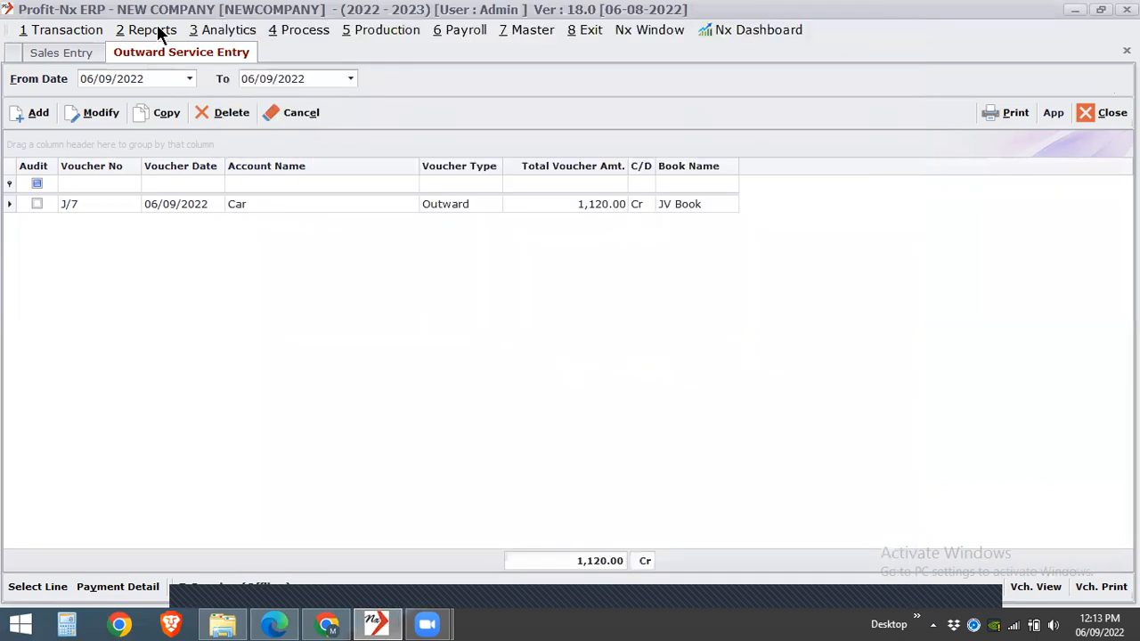
- Open GST Auto Hawala Entry and set the GST JV month to September
{"action": "left_click", "coordinate": [157, 32]}
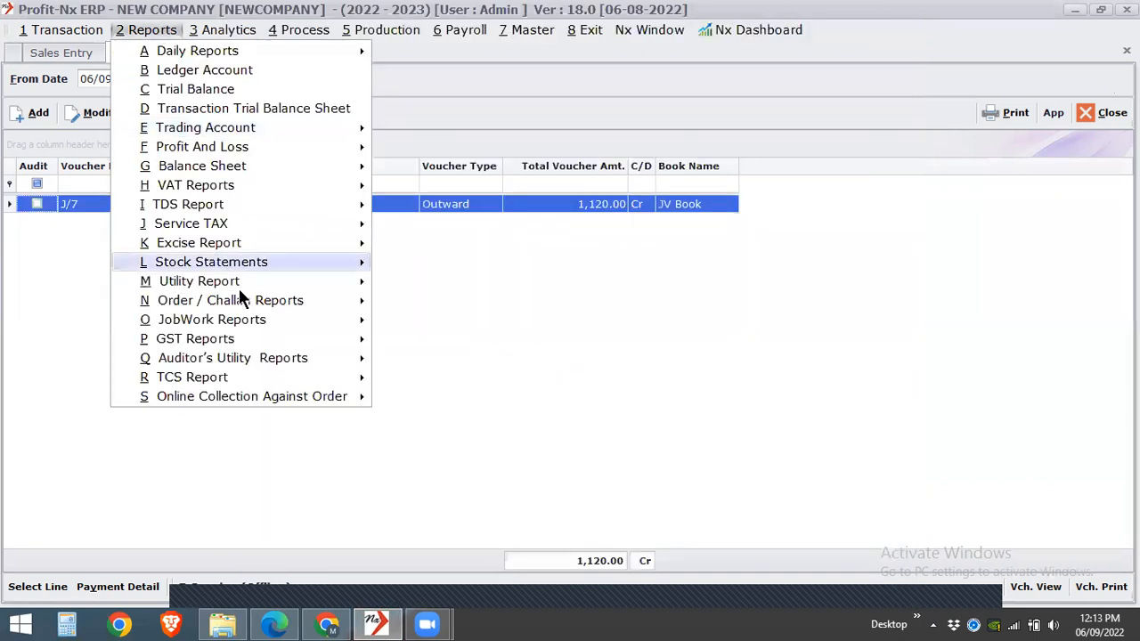
{"action": "mouse_move", "coordinate": [257, 338]}
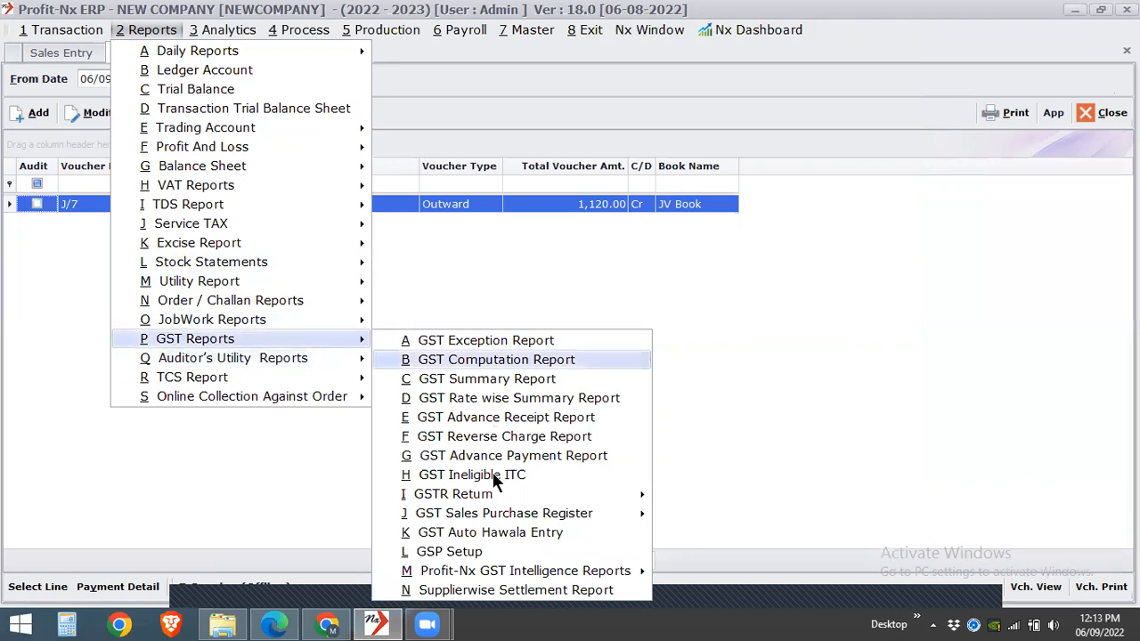
{"action": "left_click", "coordinate": [504, 532]}
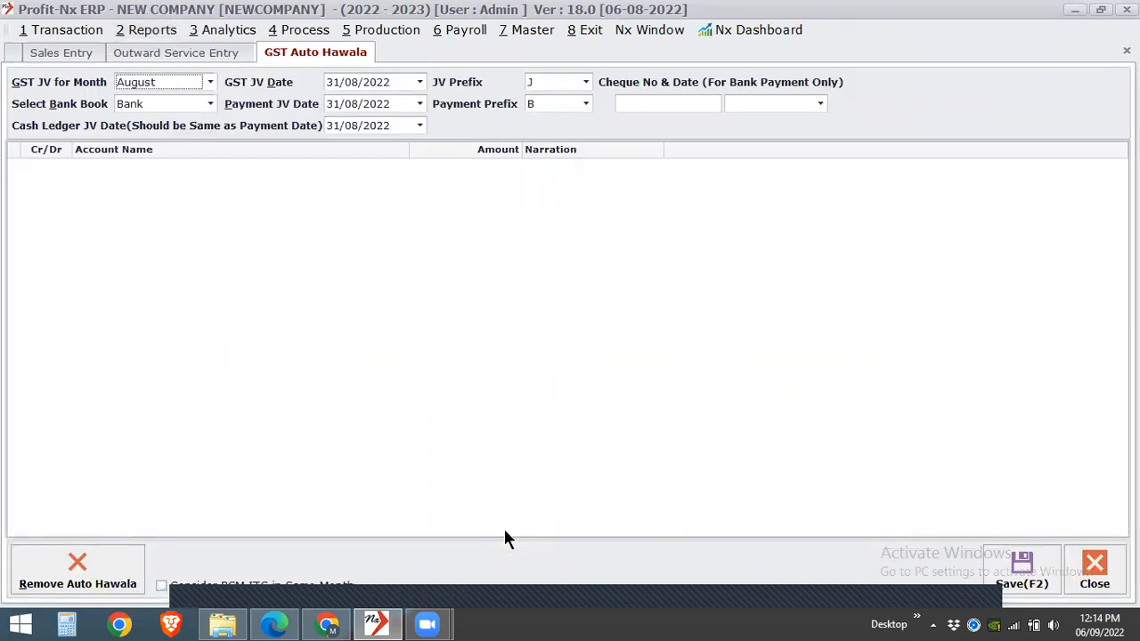
{"action": "left_click", "coordinate": [162, 82]}
{"action": "left_click", "coordinate": [154, 148]}
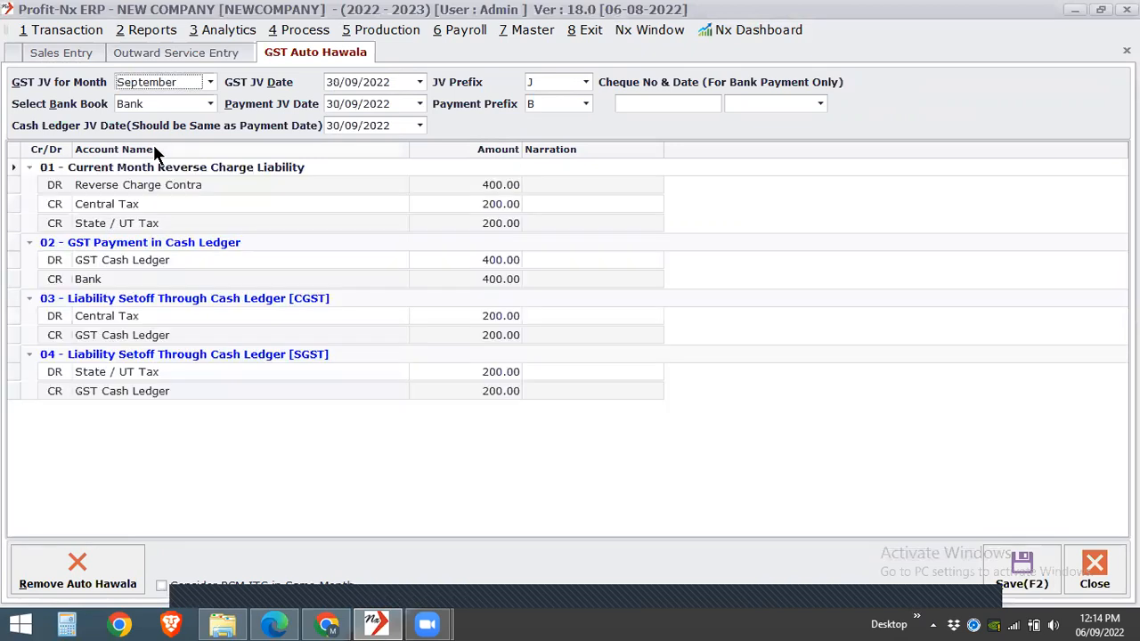
- Examine the reverse charge liability, GST cash ledger payment, and CGST and SGST set-off entries for September
{"action": "left_click", "coordinate": [136, 188]}
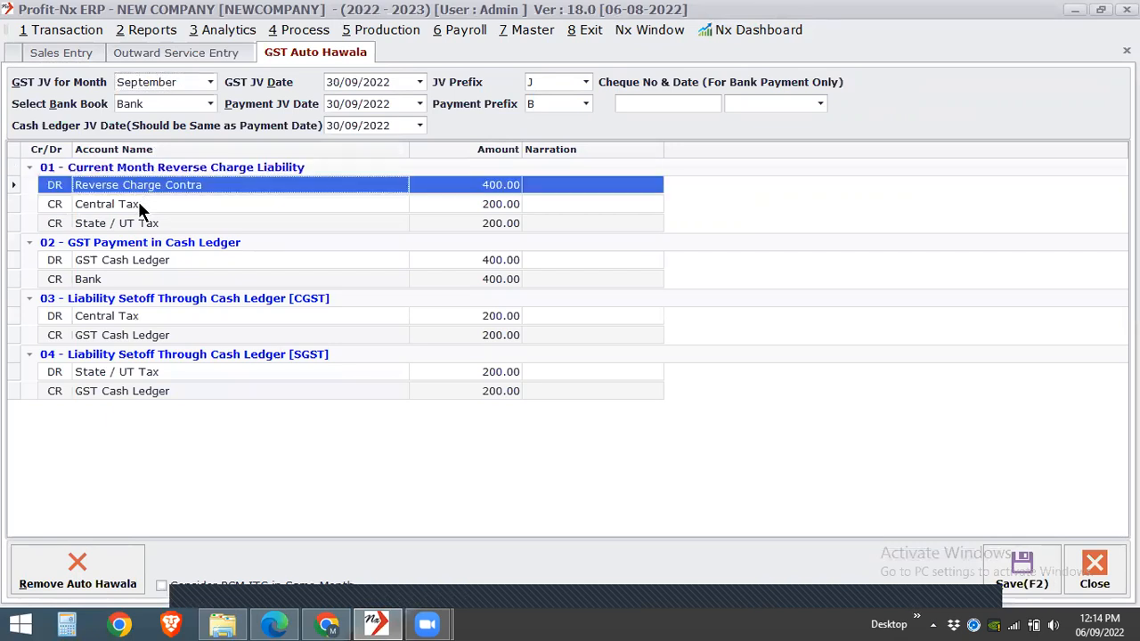
{"action": "left_click", "coordinate": [140, 206]}
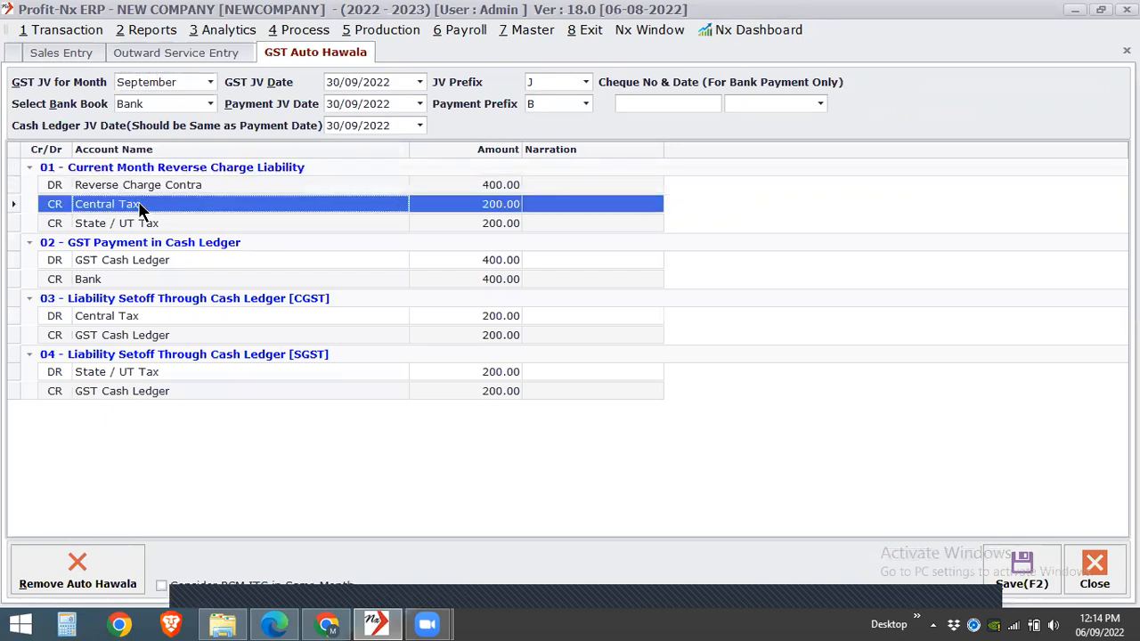
{"action": "left_click", "coordinate": [128, 259]}
{"action": "left_click", "coordinate": [124, 280]}
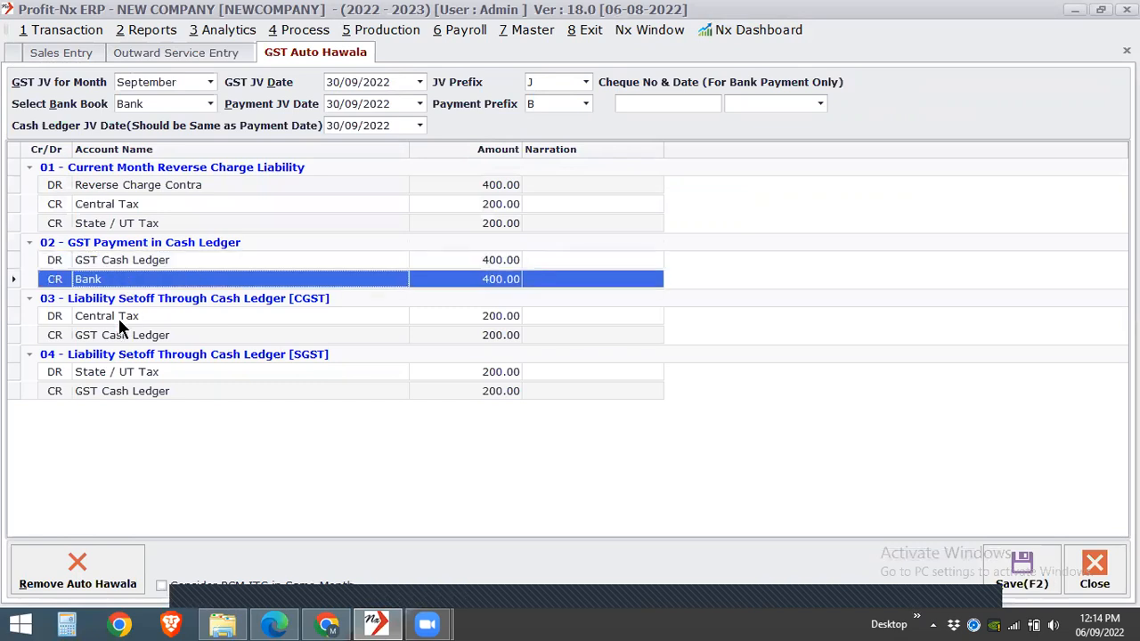
{"action": "left_click", "coordinate": [119, 318]}
{"action": "left_click", "coordinate": [115, 335]}
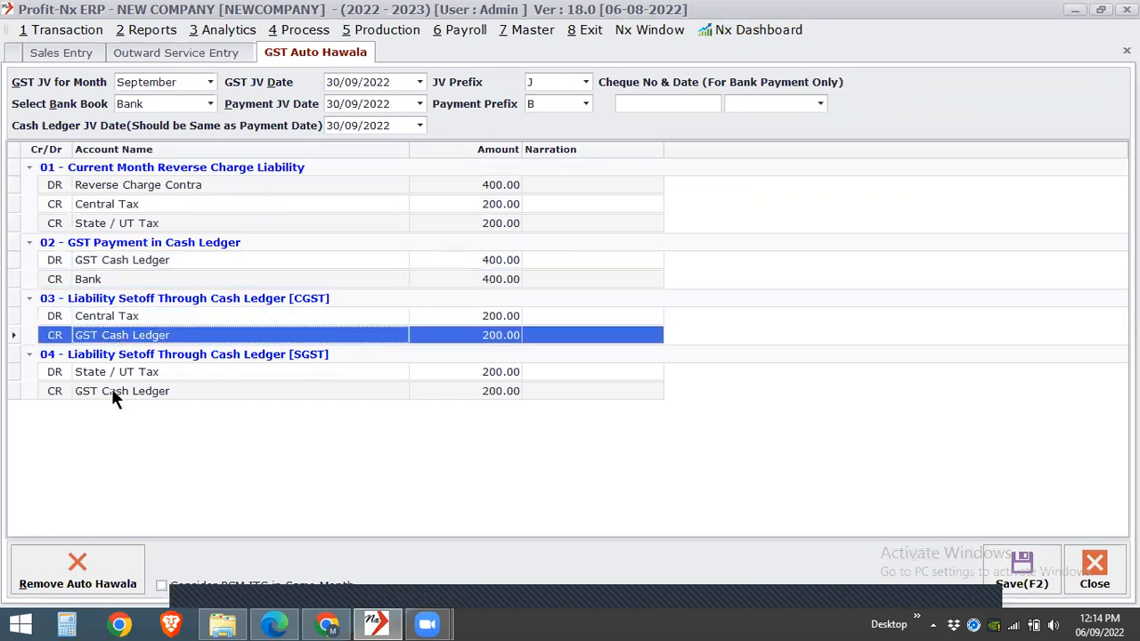
{"action": "left_click", "coordinate": [115, 393]}
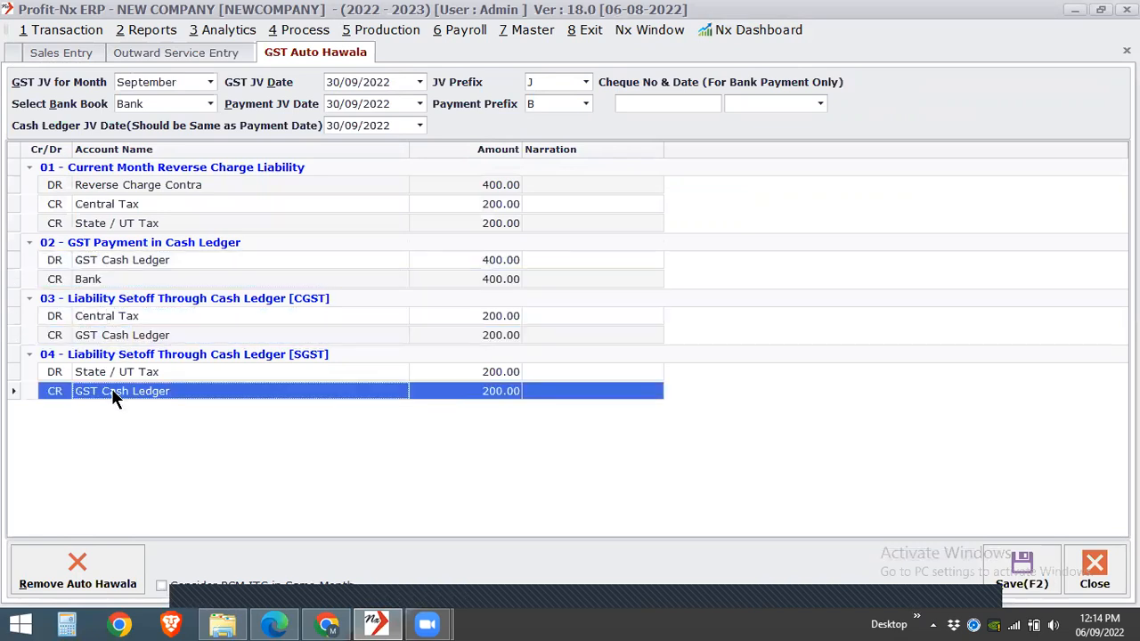
{"action": "left_click", "coordinate": [130, 335]}
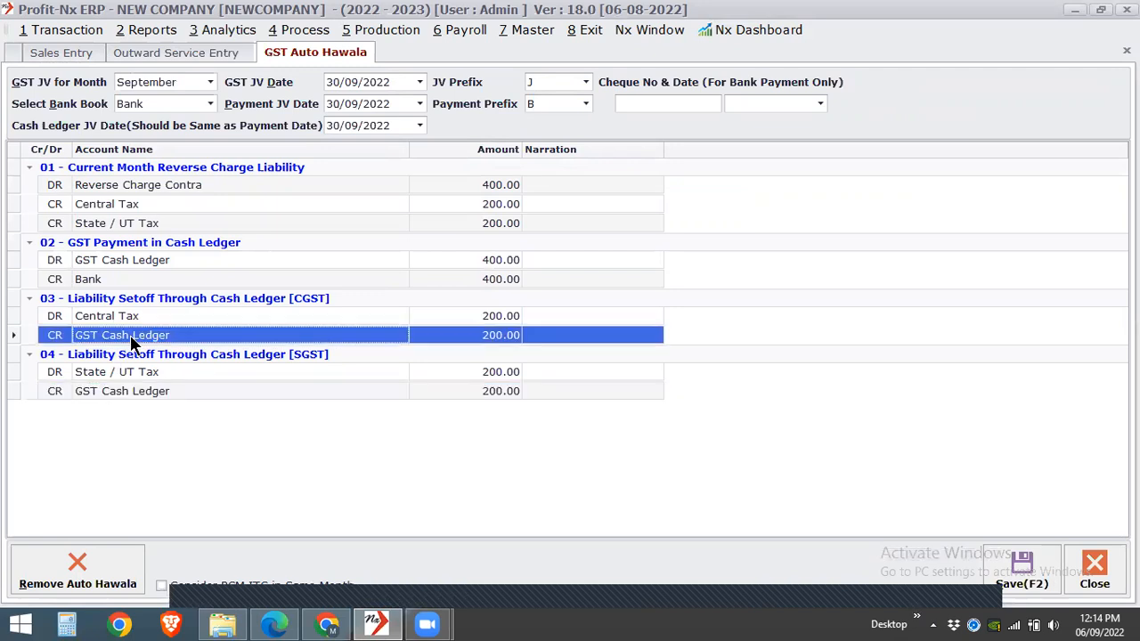
{"action": "left_click", "coordinate": [171, 372]}
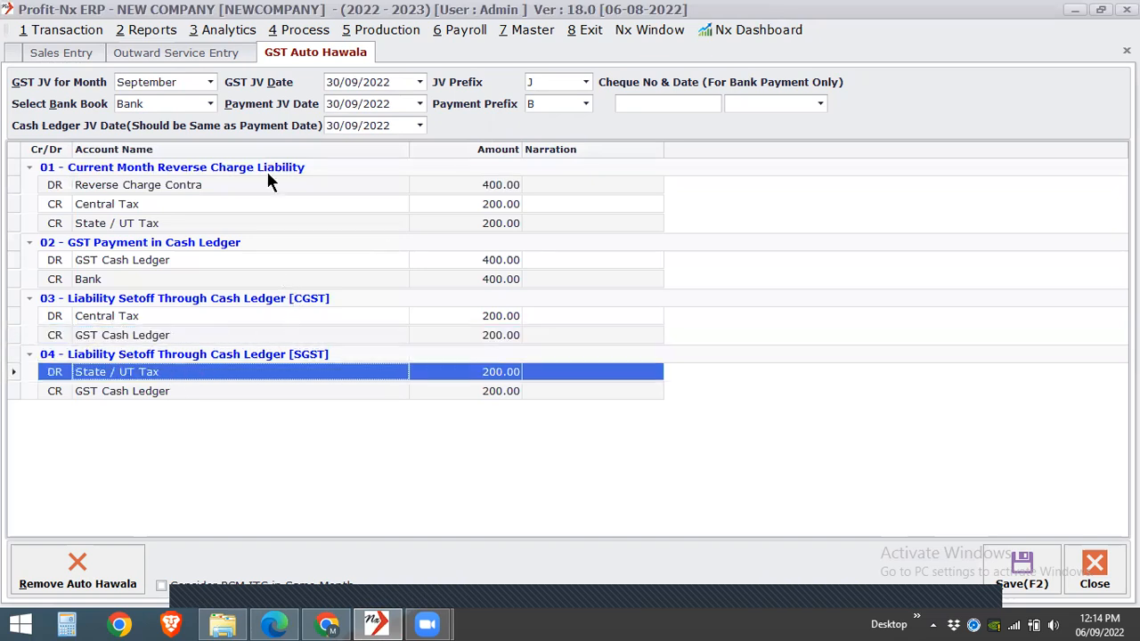
{"action": "left_click", "coordinate": [151, 203]}
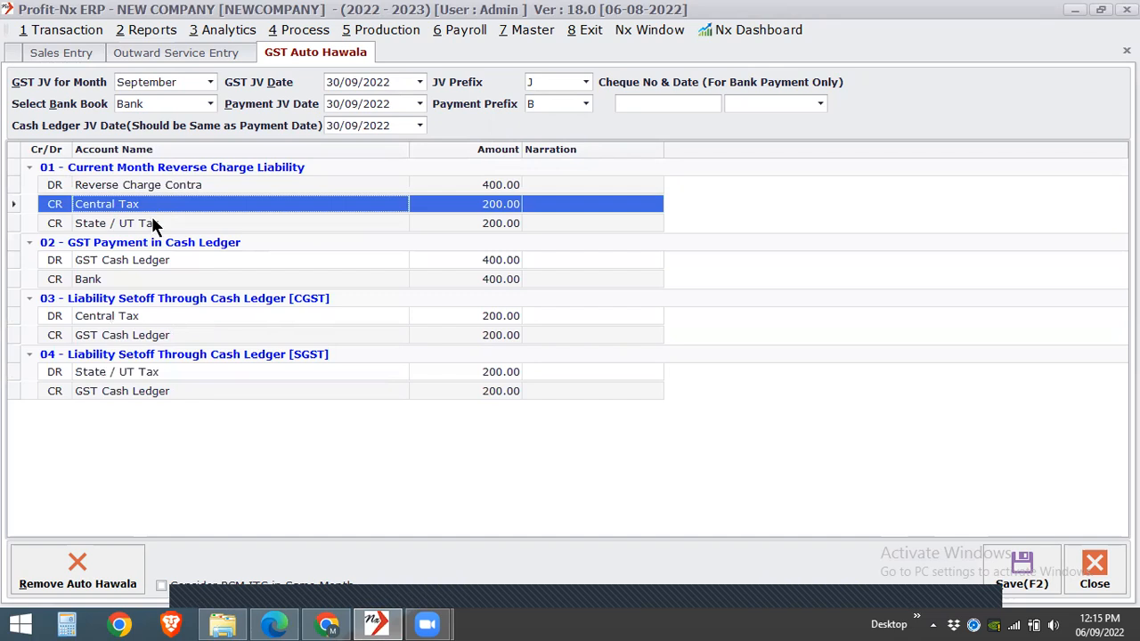
{"action": "left_click", "coordinate": [151, 219]}
{"action": "left_click", "coordinate": [157, 264]}
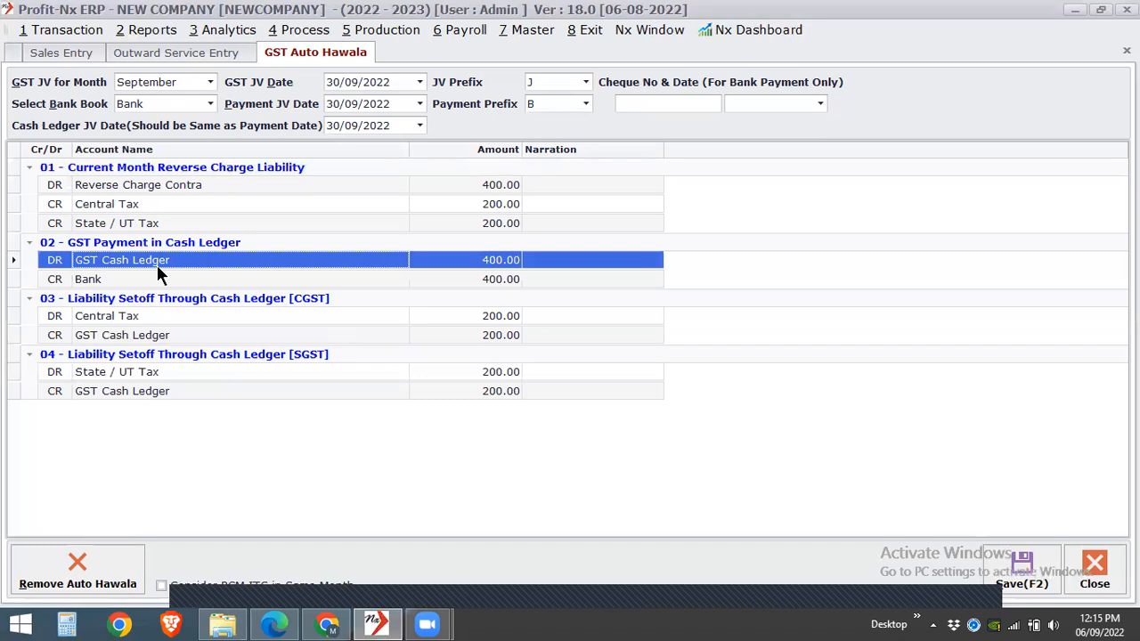
{"action": "key", "text": "super+c"}
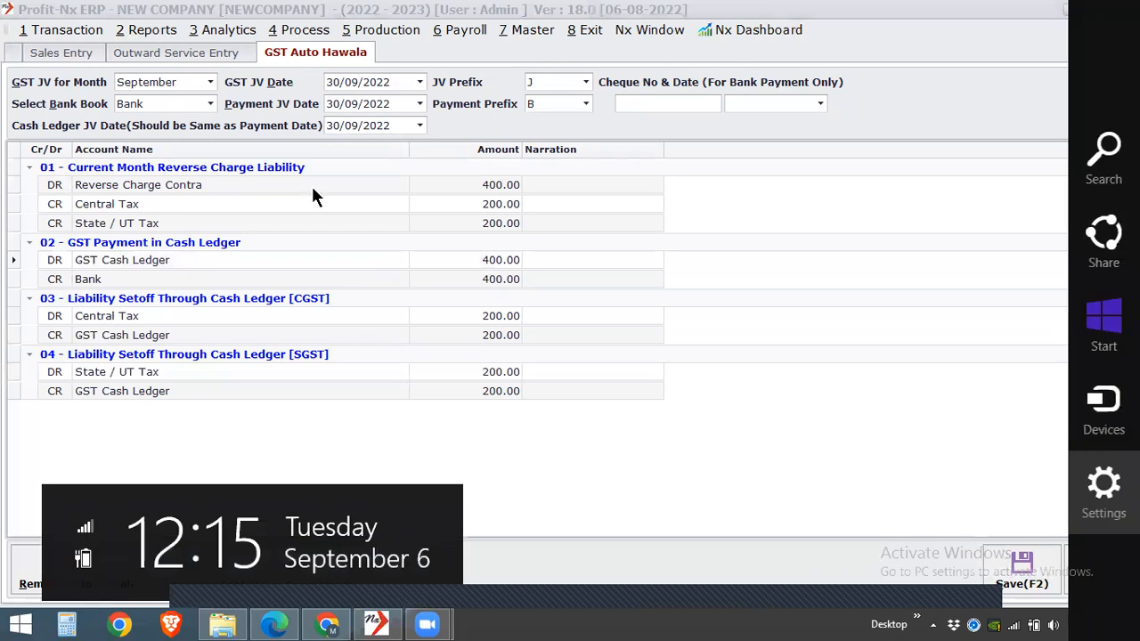
{"action": "left_click", "coordinate": [445, 281]}
{"action": "left_click", "coordinate": [446, 282]}
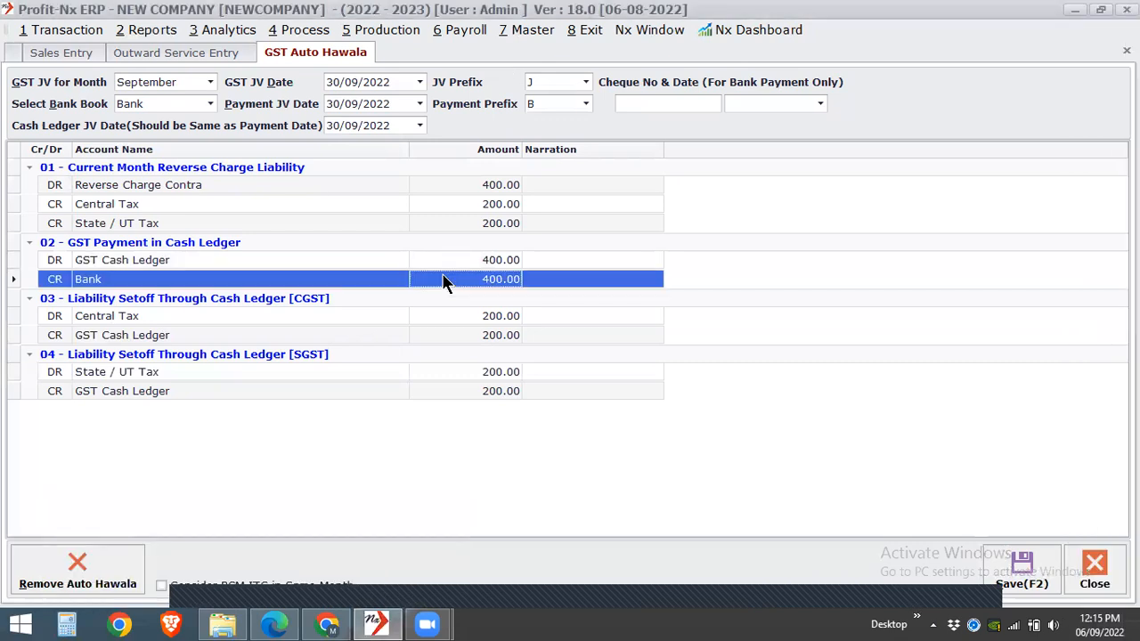
- Save the September GST auto hawala entries with RCM ITC considered in the same month and the bank book set to None
{"action": "left_click", "coordinate": [204, 589]}
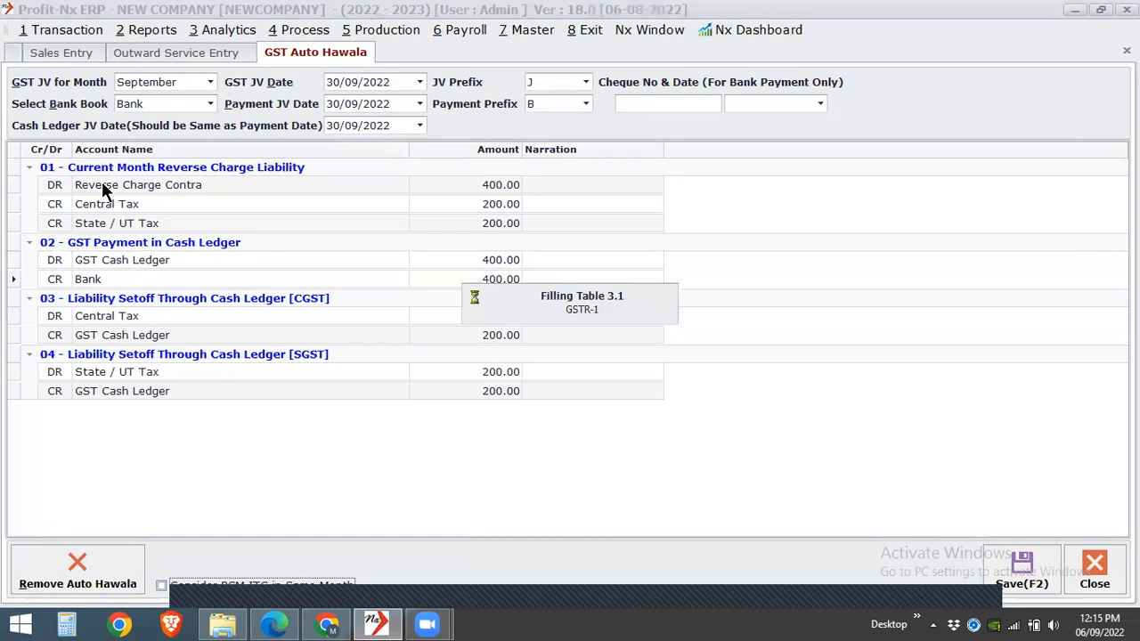
{"action": "key", "text": "space"}
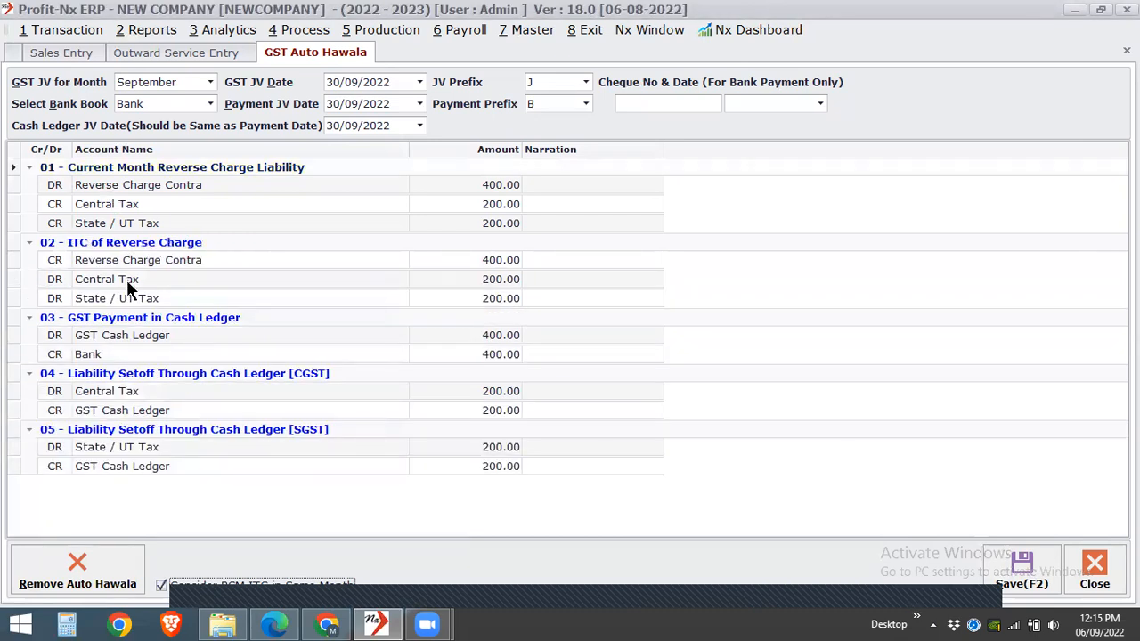
{"action": "left_click", "coordinate": [163, 105]}
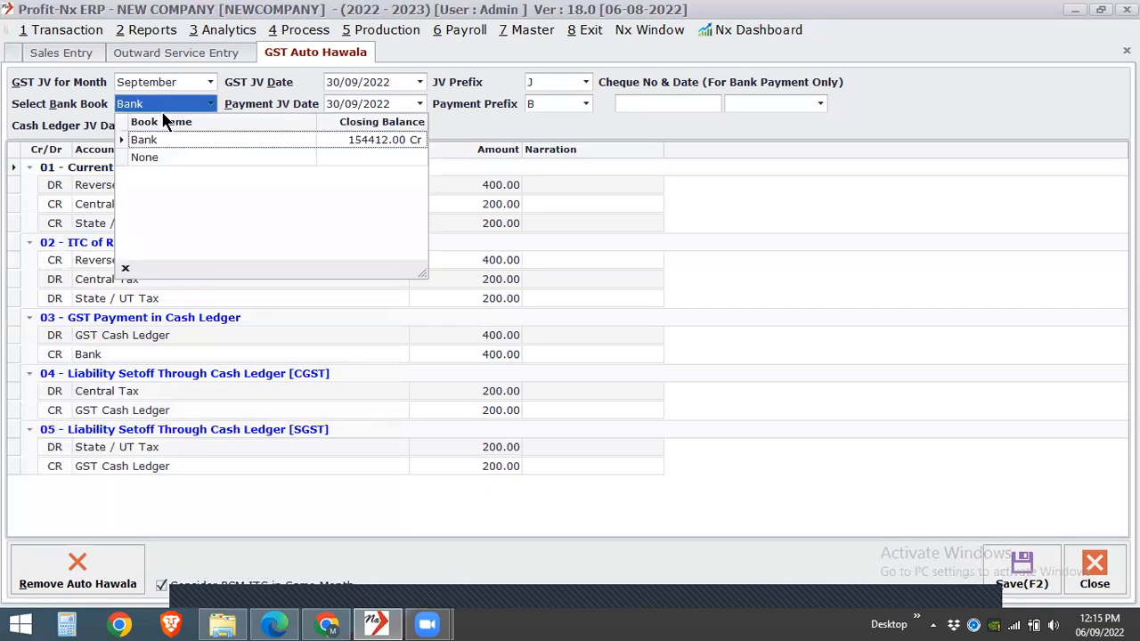
{"action": "left_click", "coordinate": [147, 159]}
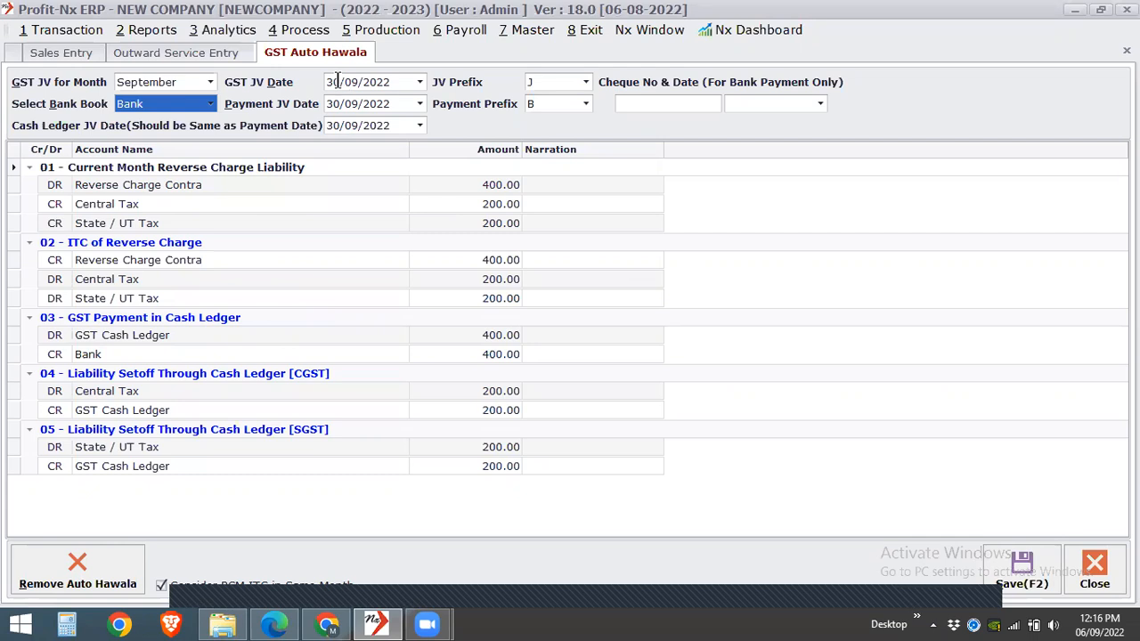
{"action": "key", "text": "Up"}
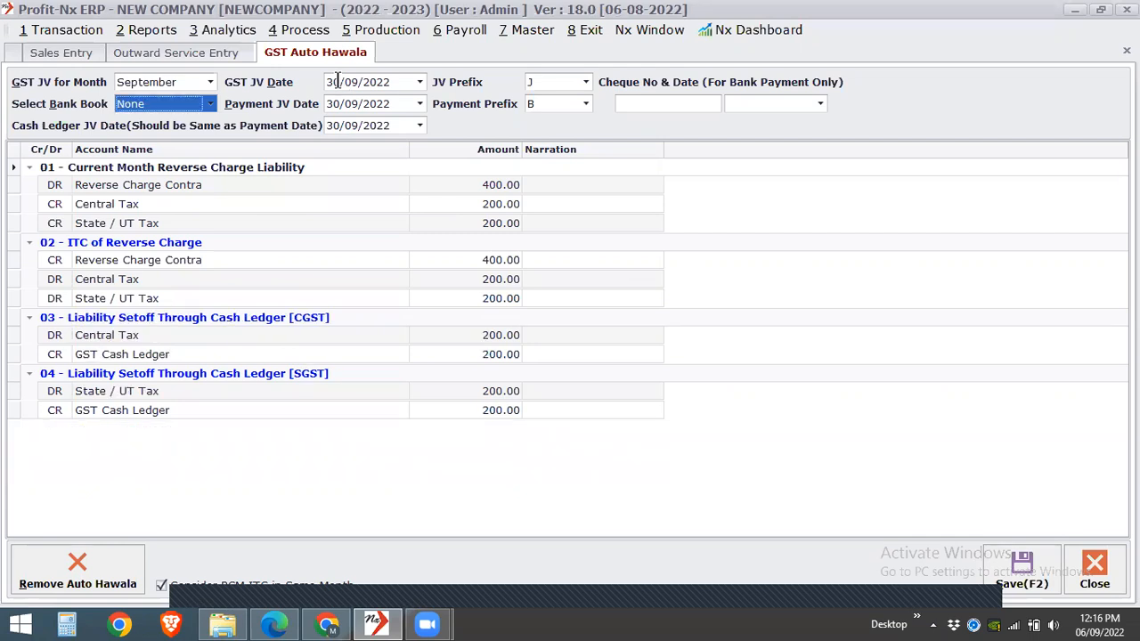
{"action": "left_click", "coordinate": [337, 81]}
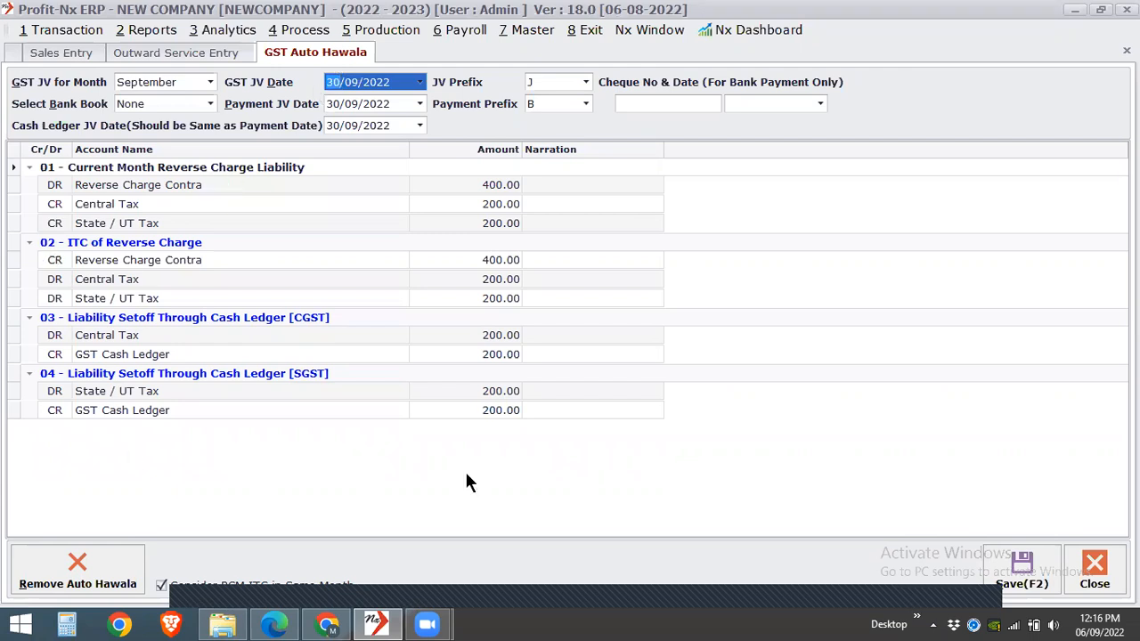
{"action": "left_click", "coordinate": [1018, 562]}
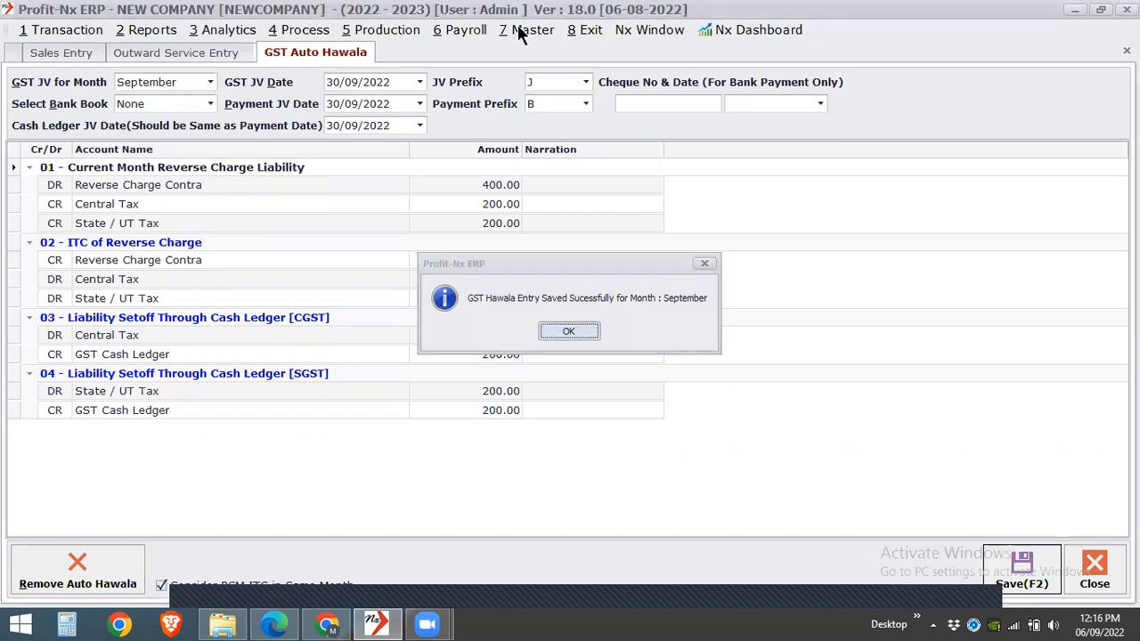
- Open the GST (Goods & Service Tax) options in the Environment Setting
{"action": "left_click", "coordinate": [521, 31]}
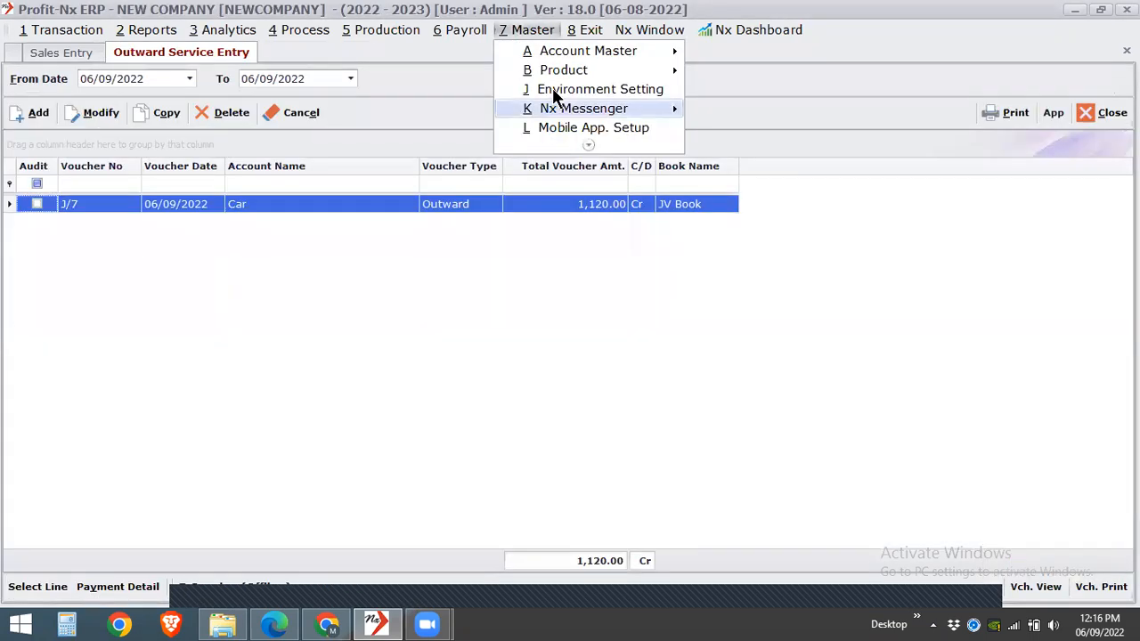
{"action": "key", "text": "Escape"}
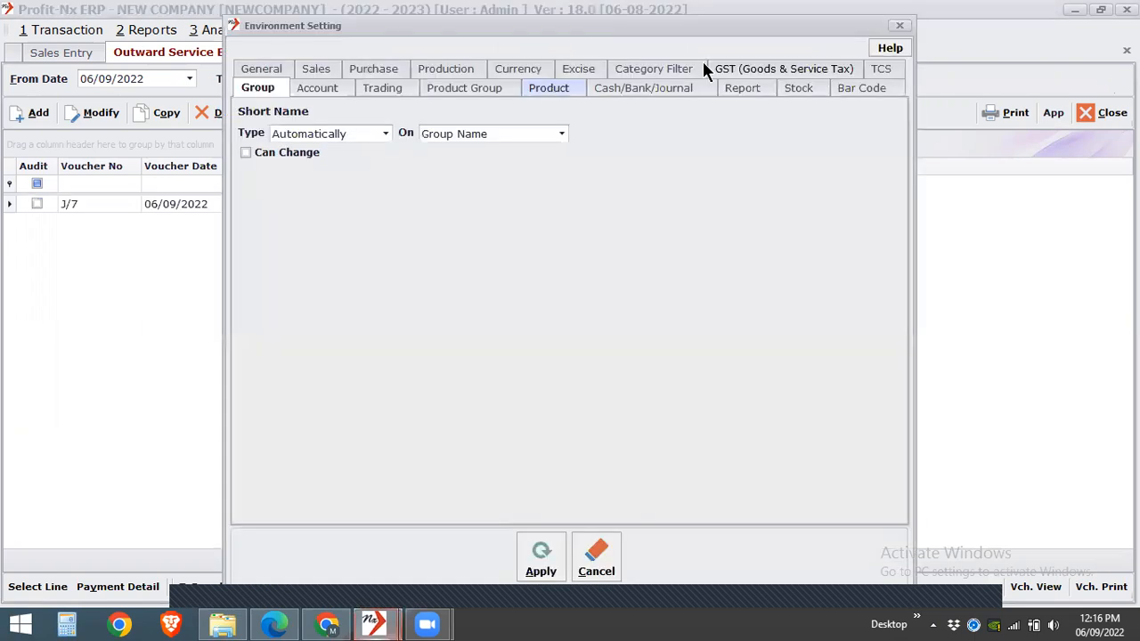
{"action": "left_click", "coordinate": [742, 87]}
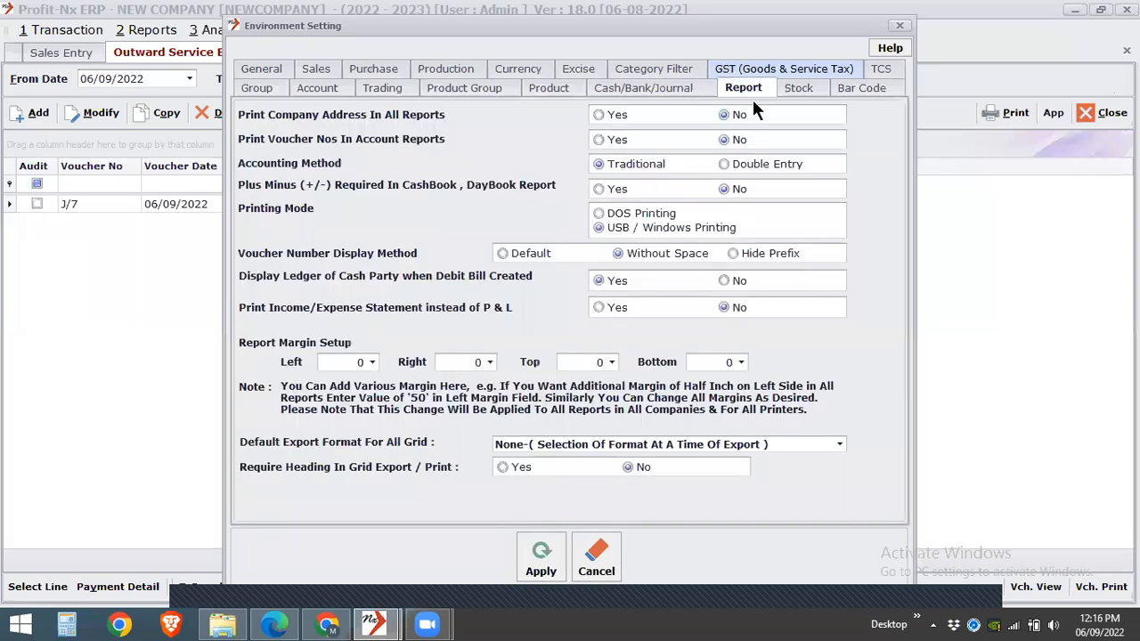
{"action": "left_click", "coordinate": [791, 69]}
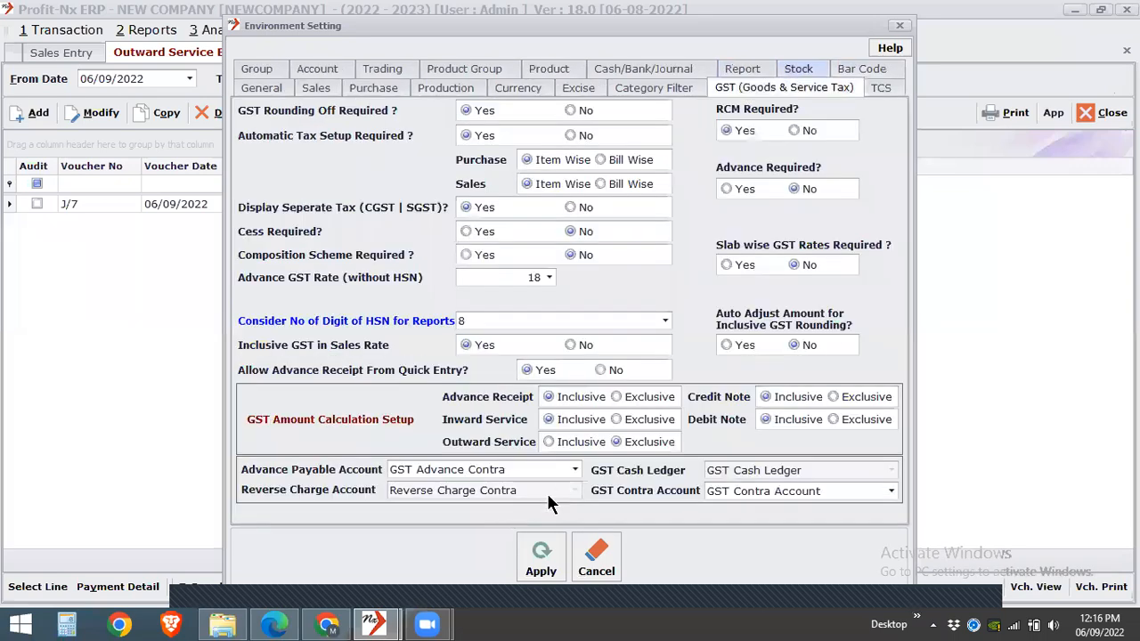
- Examine the accounts assigned for Reverse Charge, GST Cash Ledger, GST Contra and Advance Payable, leaving them unchanged
{"action": "left_click", "coordinate": [547, 494]}
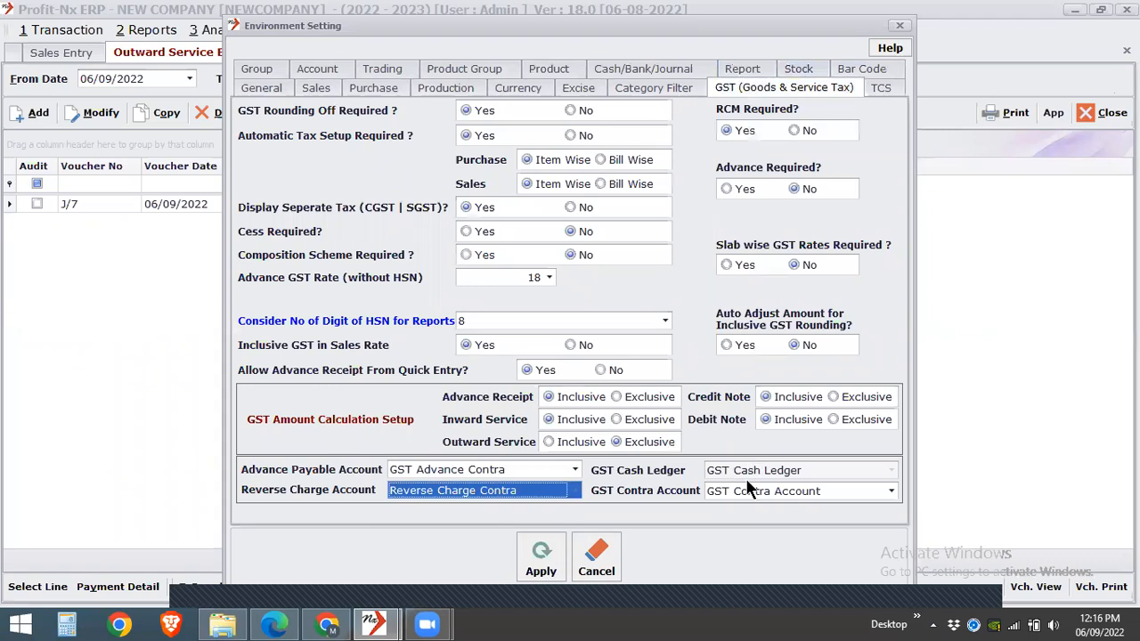
{"action": "left_click", "coordinate": [758, 470]}
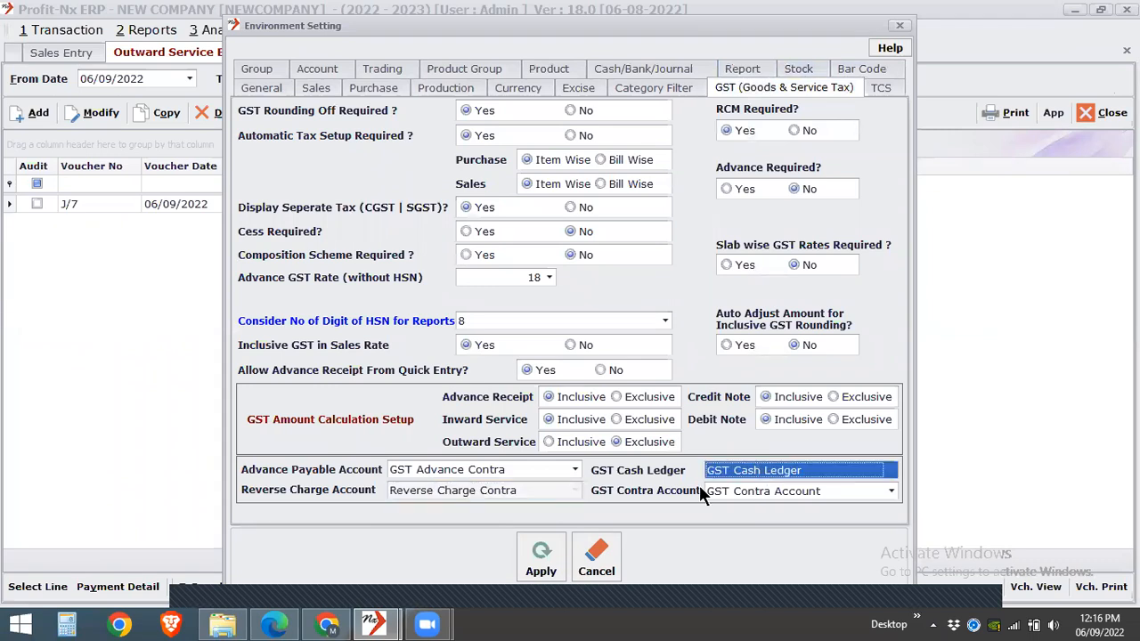
{"action": "left_click", "coordinate": [542, 491]}
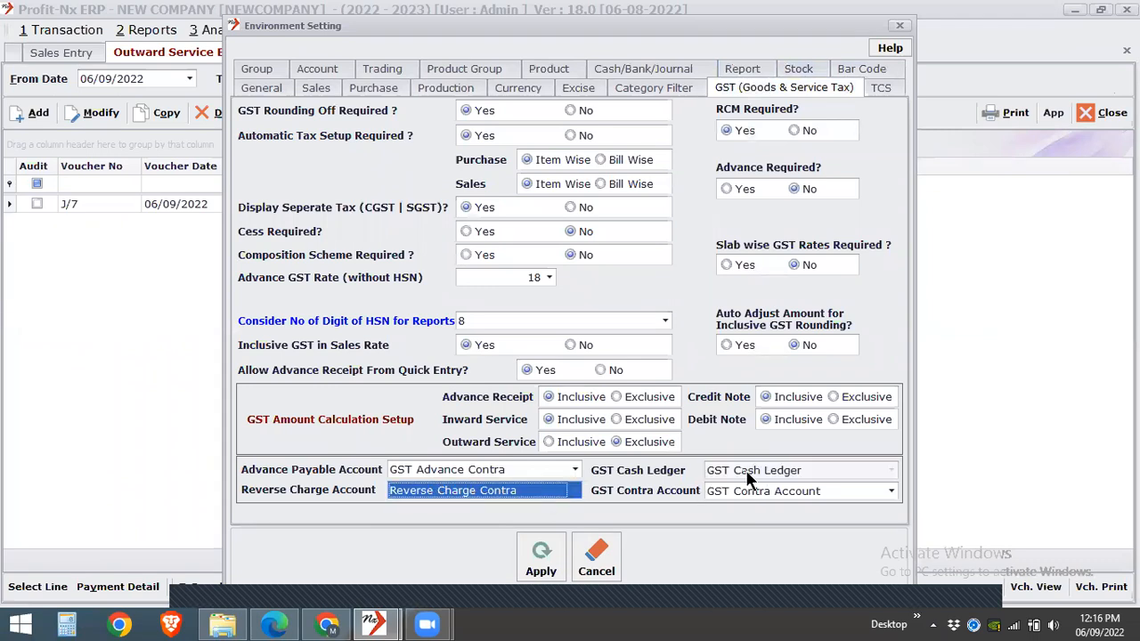
{"action": "left_click", "coordinate": [814, 470]}
{"action": "left_click", "coordinate": [806, 493]}
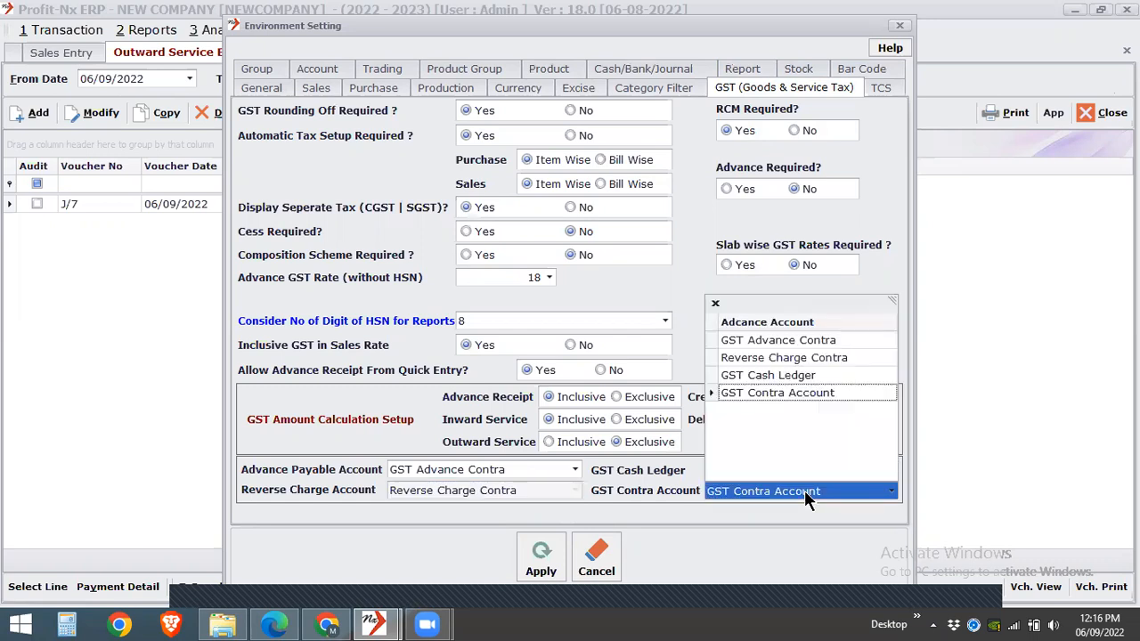
{"action": "left_click", "coordinate": [805, 492]}
{"action": "left_click", "coordinate": [545, 473]}
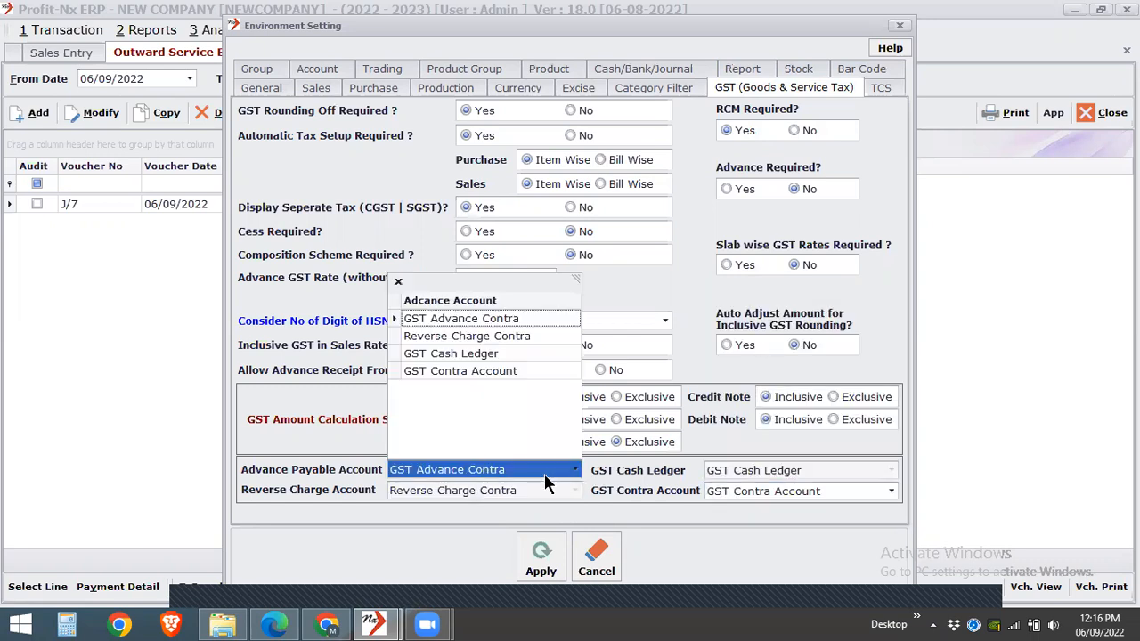
{"action": "left_click", "coordinate": [544, 474]}
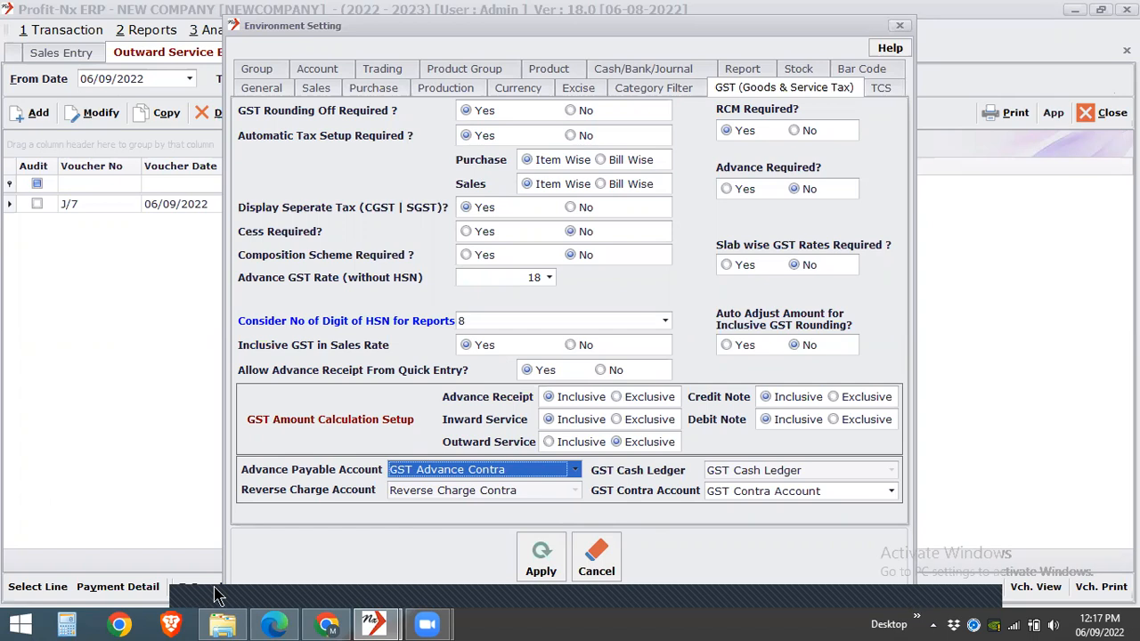
- Close the Environment Setting without applying changes, and close the outward service and sales entry lists
{"action": "left_click", "coordinate": [898, 26]}
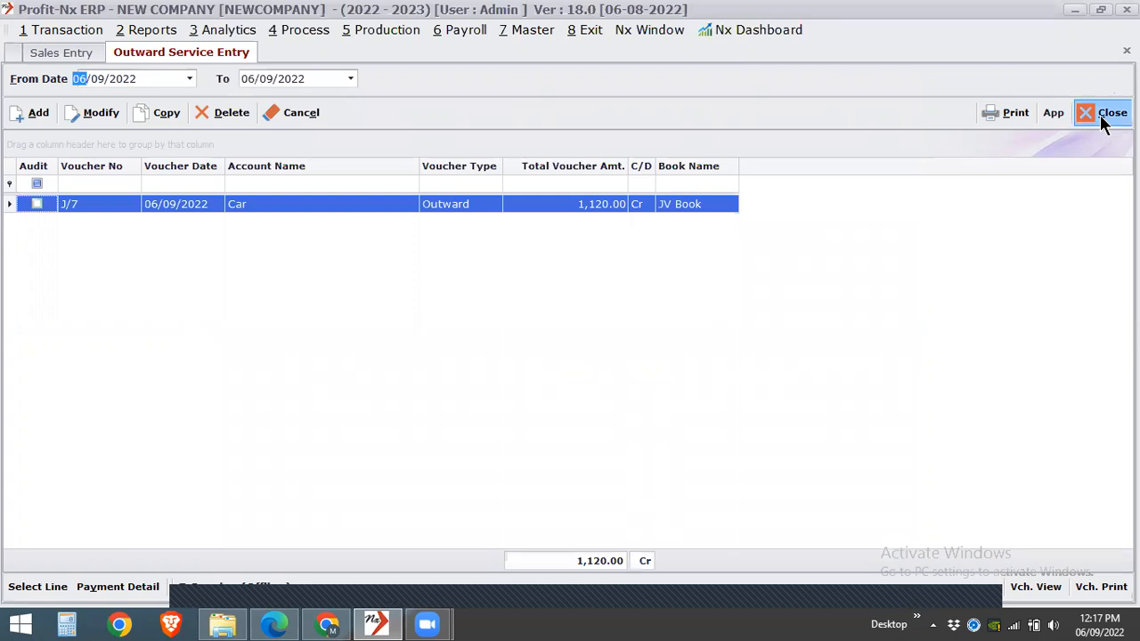
{"action": "left_click", "coordinate": [1101, 118]}
{"action": "left_click", "coordinate": [1102, 125]}
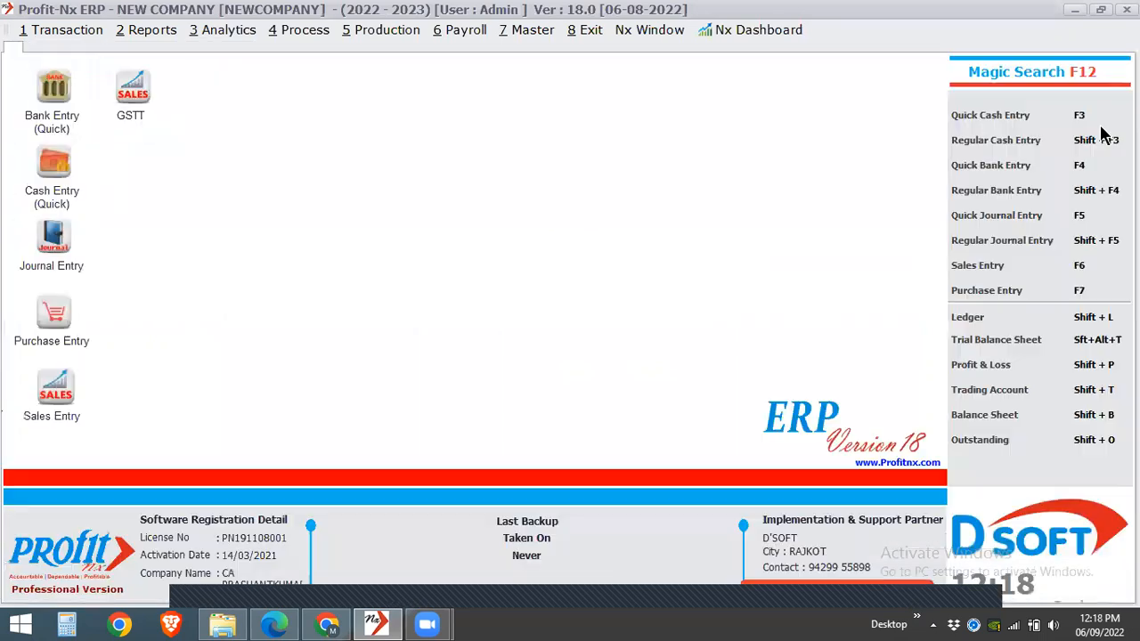